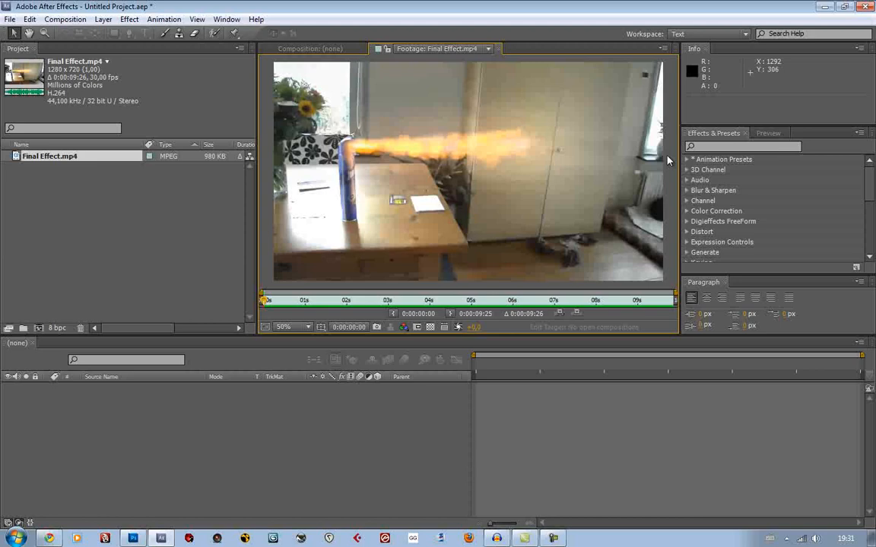
Play and scrub through the Final Effect.mp4 footage, examining the flame and the table area up close
{"action": "key", "text": "space"}
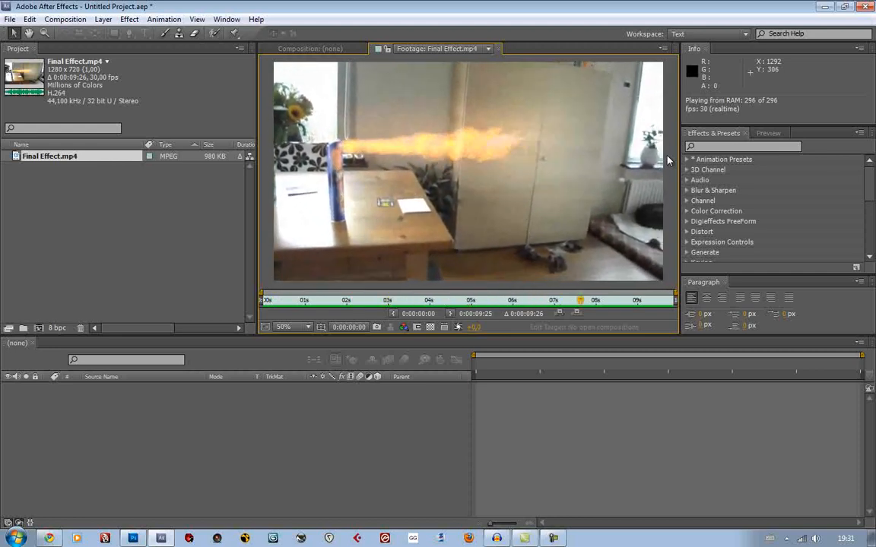
{"action": "key", "text": "space"}
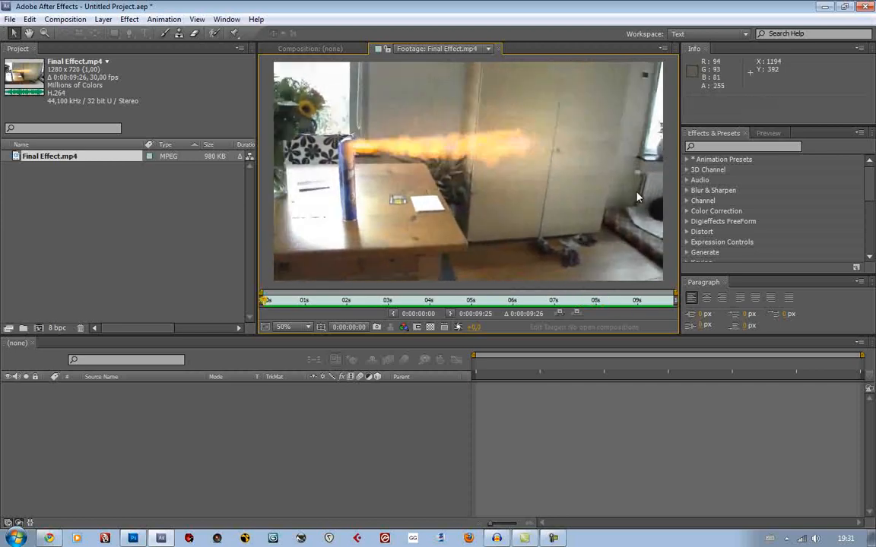
{"action": "left_click_drag", "start_coordinate": [541, 301], "coordinate": [491, 302]}
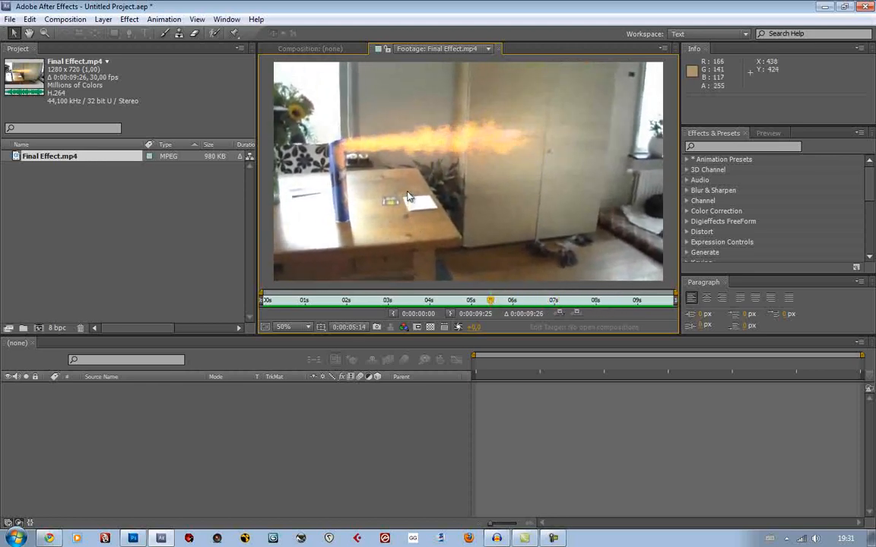
{"action": "scroll", "coordinate": [408, 195], "scroll_direction": "up", "scroll_amount": 1}
{"action": "left_click_drag", "start_coordinate": [408, 142], "coordinate": [538, 162]}
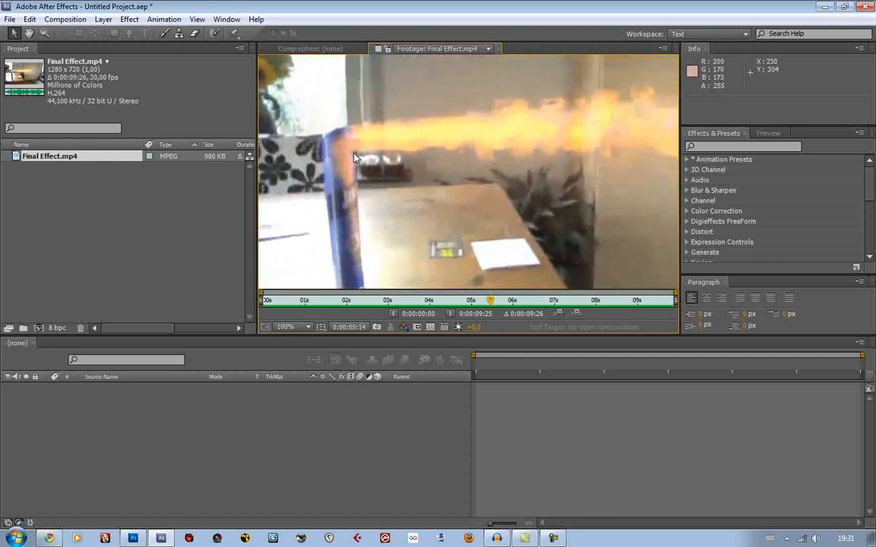
{"action": "left_click_drag", "start_coordinate": [561, 213], "coordinate": [468, 161]}
{"action": "left_click", "coordinate": [405, 304]}
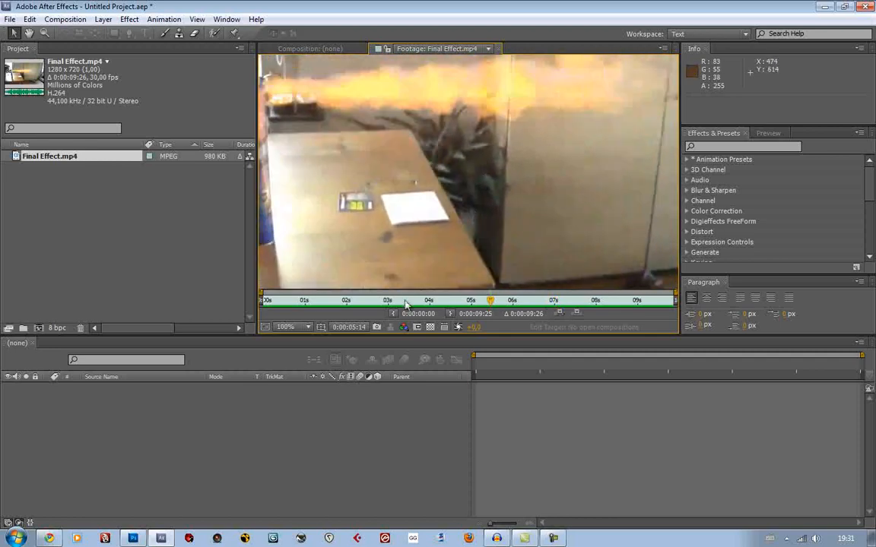
{"action": "left_click_drag", "start_coordinate": [405, 303], "coordinate": [446, 302]}
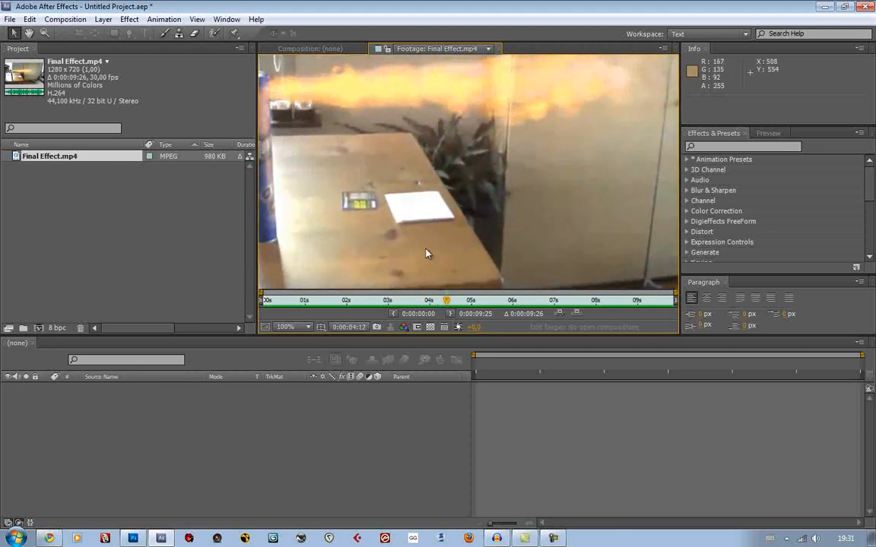
{"action": "scroll", "coordinate": [477, 135], "scroll_direction": "down", "scroll_amount": 2}
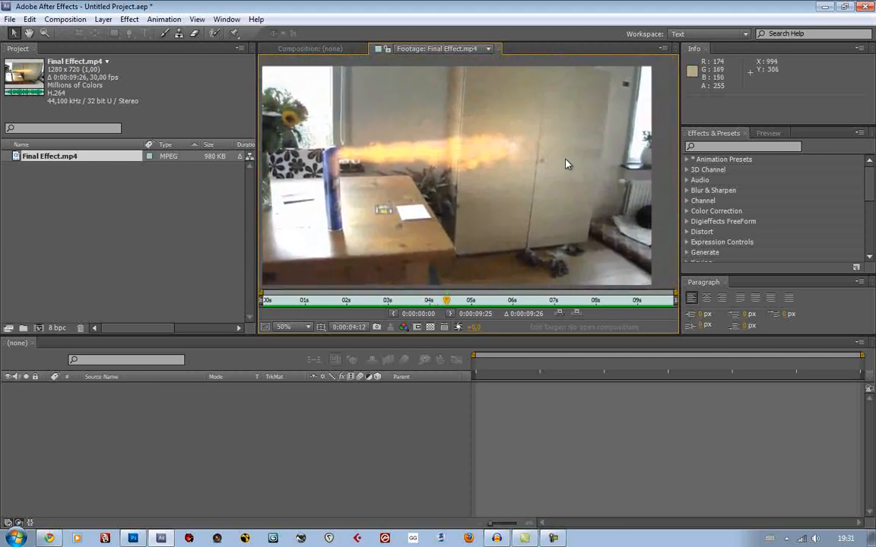
{"action": "left_click_drag", "start_coordinate": [501, 175], "coordinate": [512, 174]}
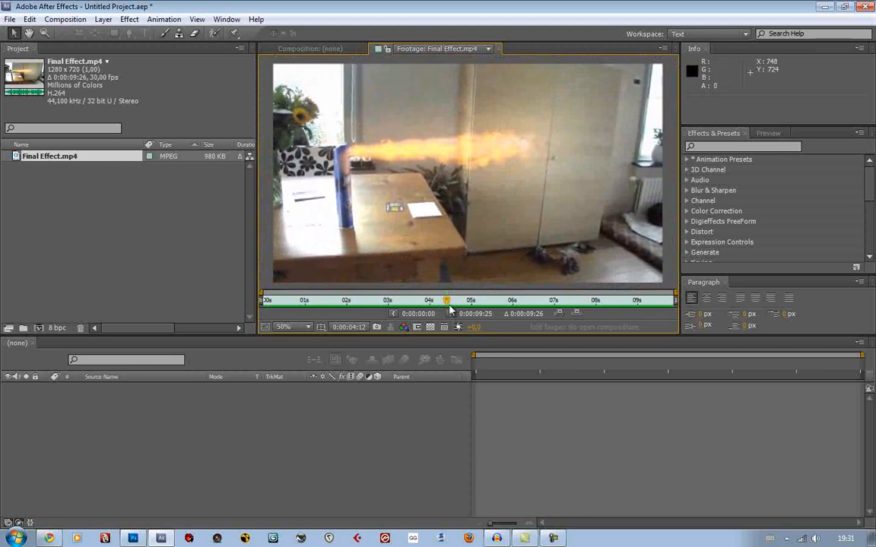
{"action": "left_click_drag", "start_coordinate": [449, 307], "coordinate": [497, 301]}
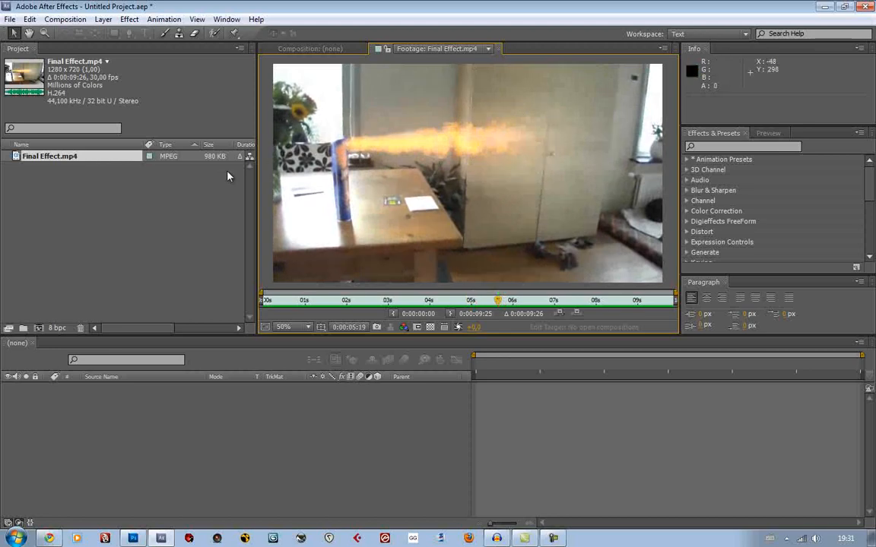
Remove the Final Effect.mp4 footage from the project
{"action": "left_click", "coordinate": [74, 181]}
{"action": "left_click", "coordinate": [107, 156]}
{"action": "key", "text": "Delete"}
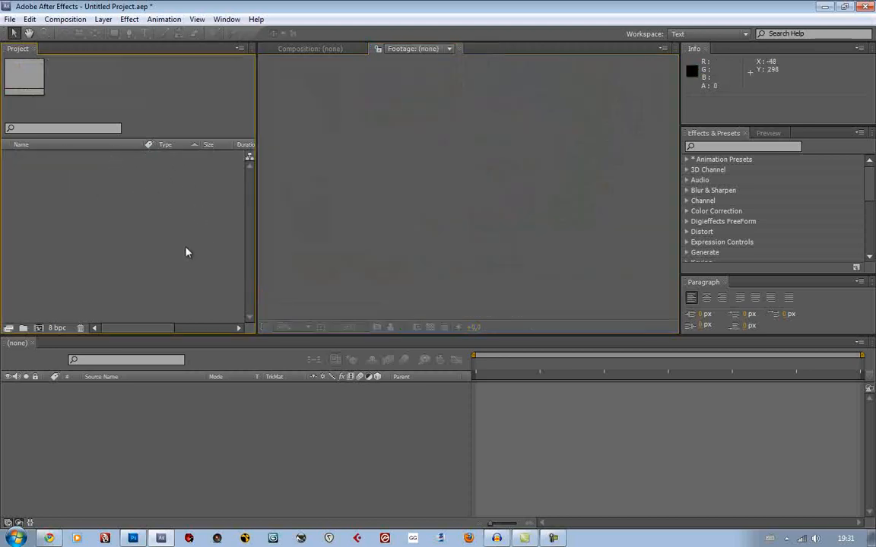
Switch to Photoshop and open Flame.jpg from the AETuts folder
{"action": "left_click", "coordinate": [133, 538]}
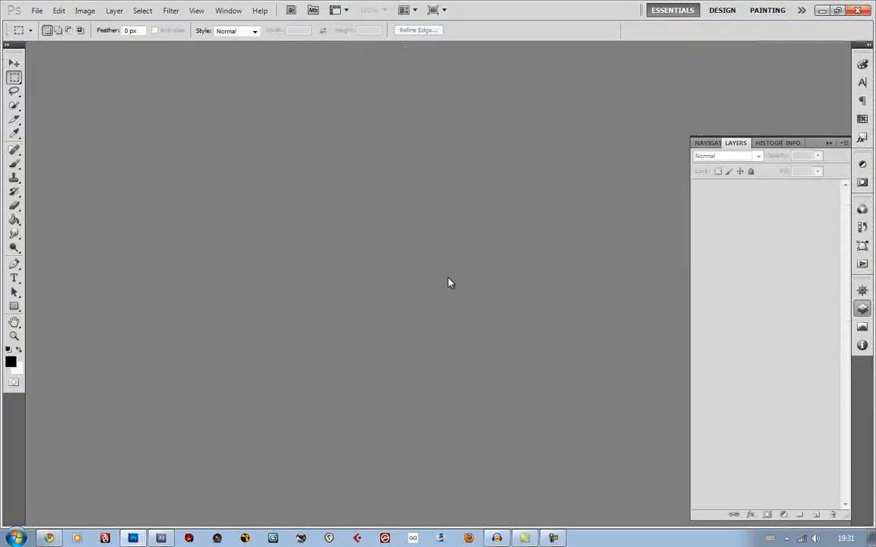
{"action": "left_click", "coordinate": [864, 308]}
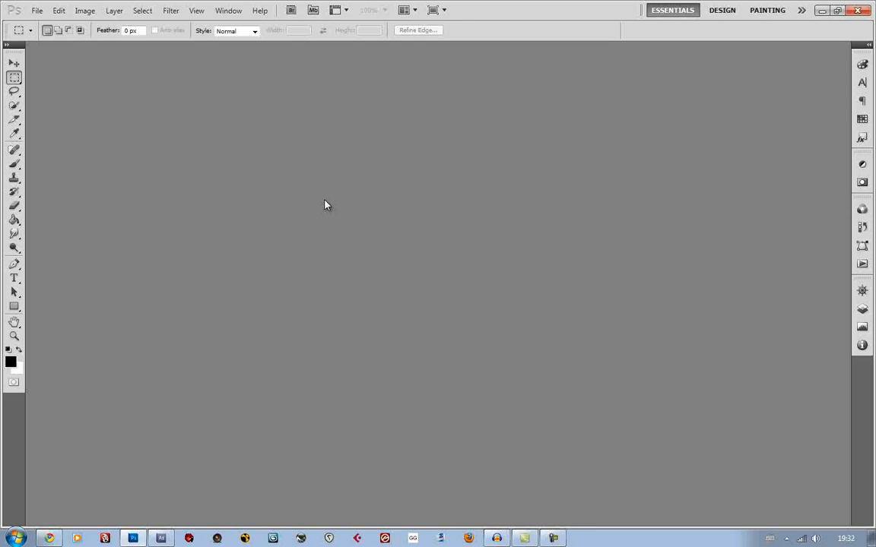
{"action": "key", "text": "ctrl+o"}
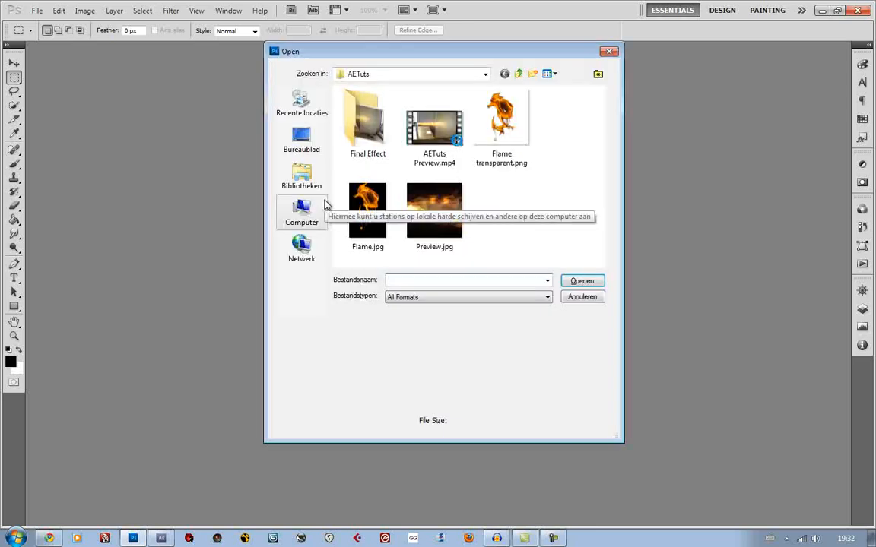
{"action": "left_click", "coordinate": [363, 205]}
{"action": "double_click", "coordinate": [364, 204]}
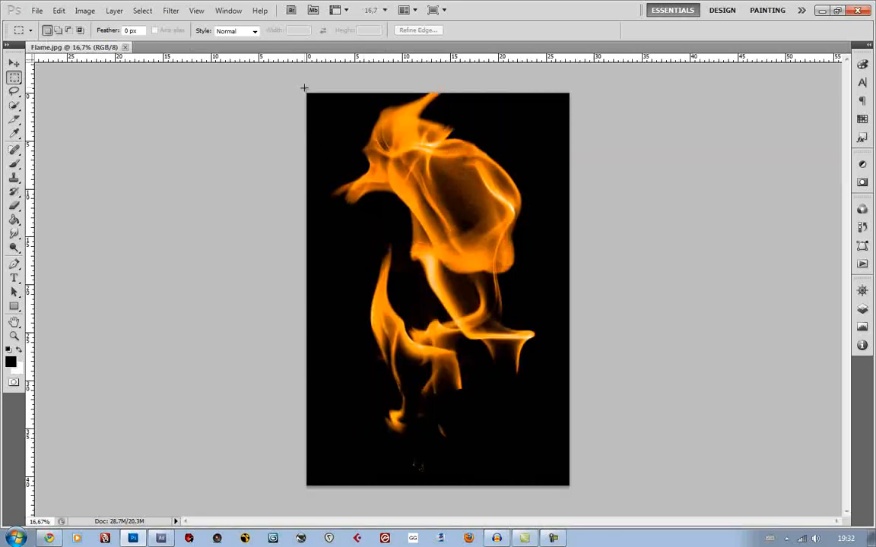
Copy the entire flame image with a rectangular selection and close its document
{"action": "left_click", "coordinate": [862, 291]}
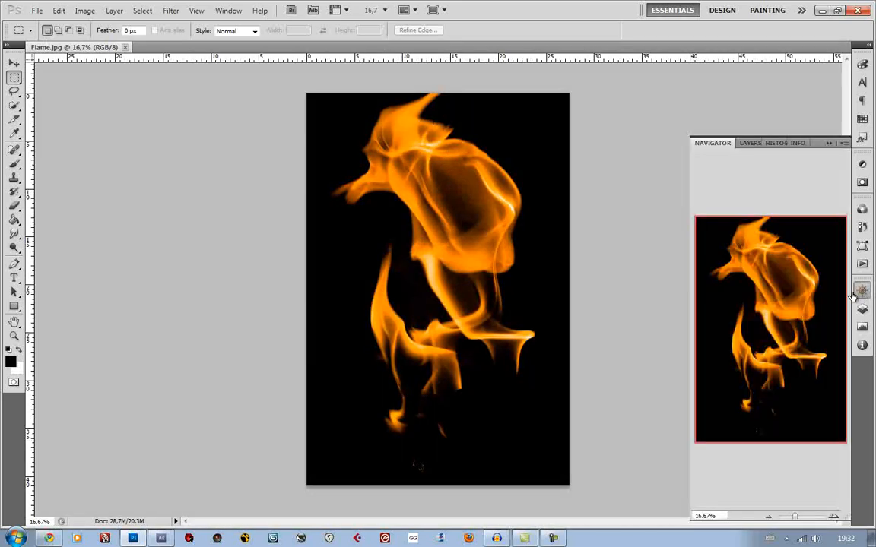
{"action": "scroll", "coordinate": [459, 305], "scroll_direction": "up", "scroll_amount": 5}
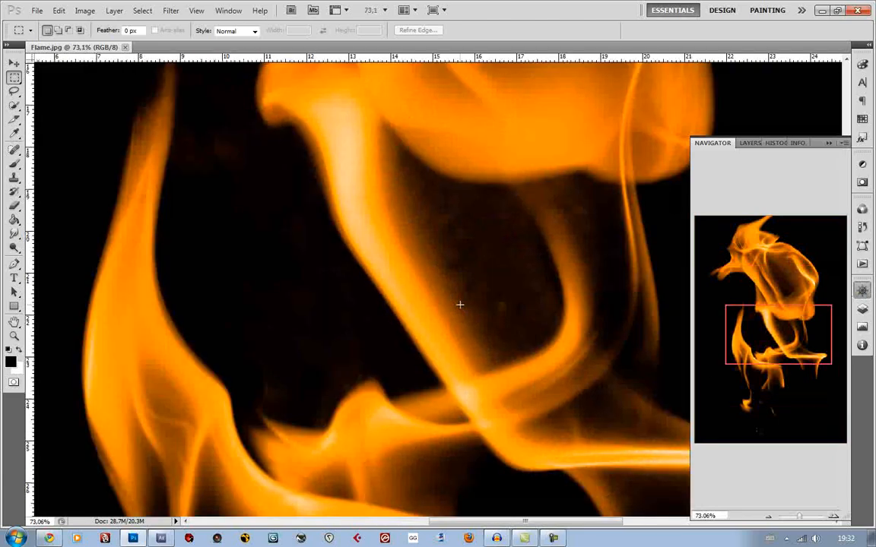
{"action": "scroll", "coordinate": [459, 305], "scroll_direction": "down", "scroll_amount": 4}
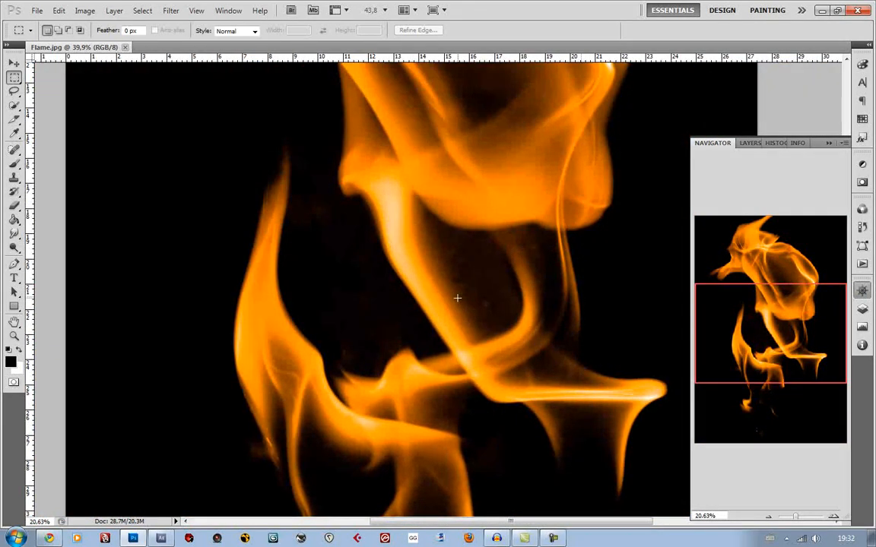
{"action": "scroll", "coordinate": [456, 298], "scroll_direction": "down", "scroll_amount": 1}
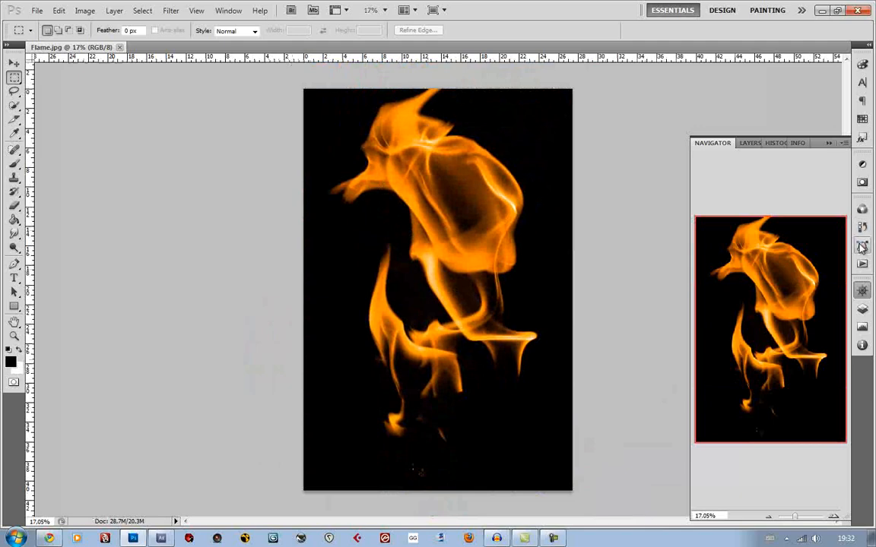
{"action": "left_click", "coordinate": [862, 291]}
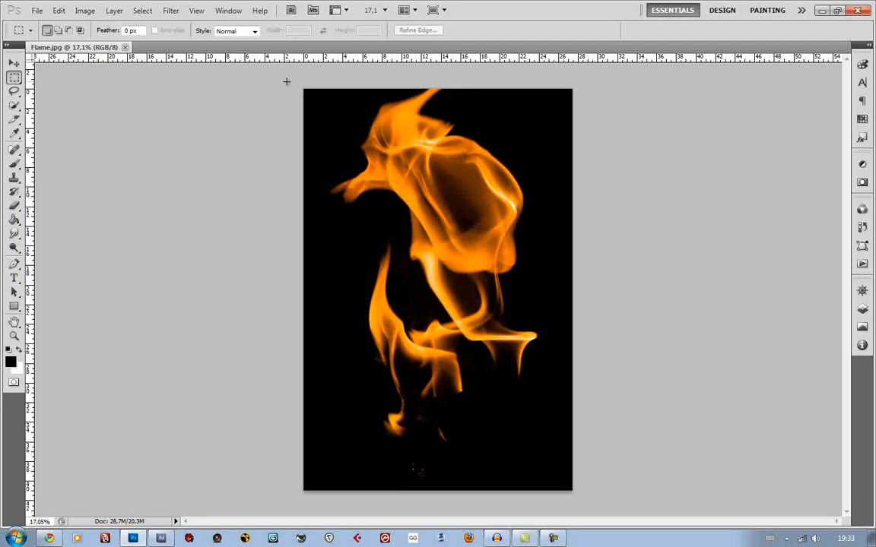
{"action": "left_click_drag", "start_coordinate": [320, 105], "coordinate": [575, 494]}
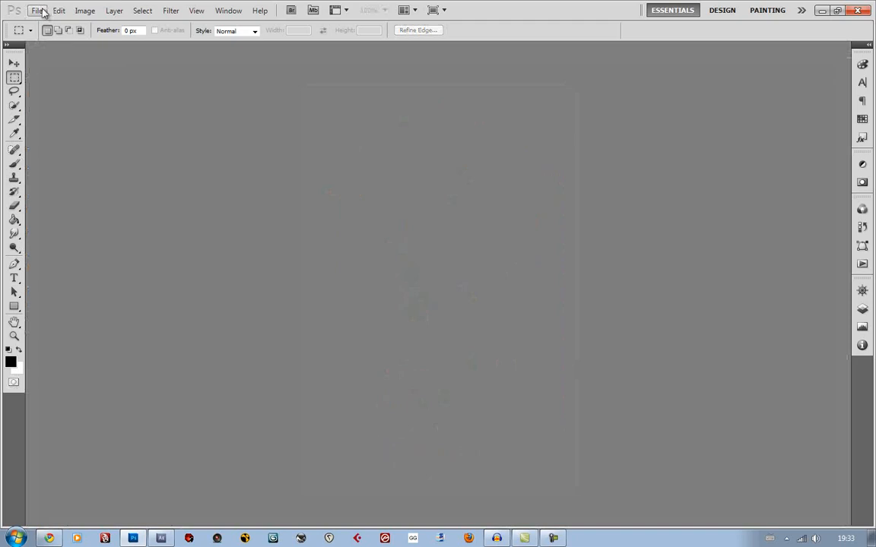
Create a 200 by 200 pixel RGB document with a white background and paste the flame image into it
{"action": "left_click", "coordinate": [43, 12]}
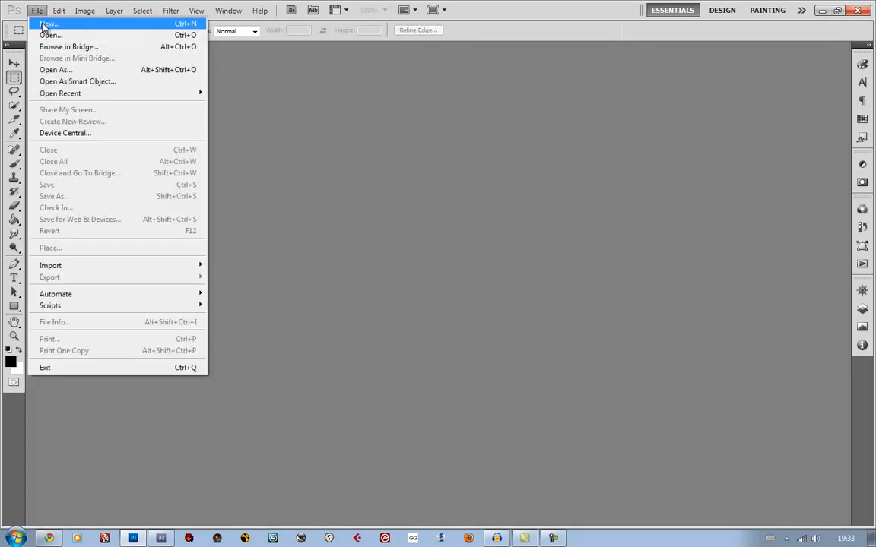
{"action": "left_click", "coordinate": [44, 25]}
{"action": "left_click_drag", "start_coordinate": [390, 231], "coordinate": [323, 231]}
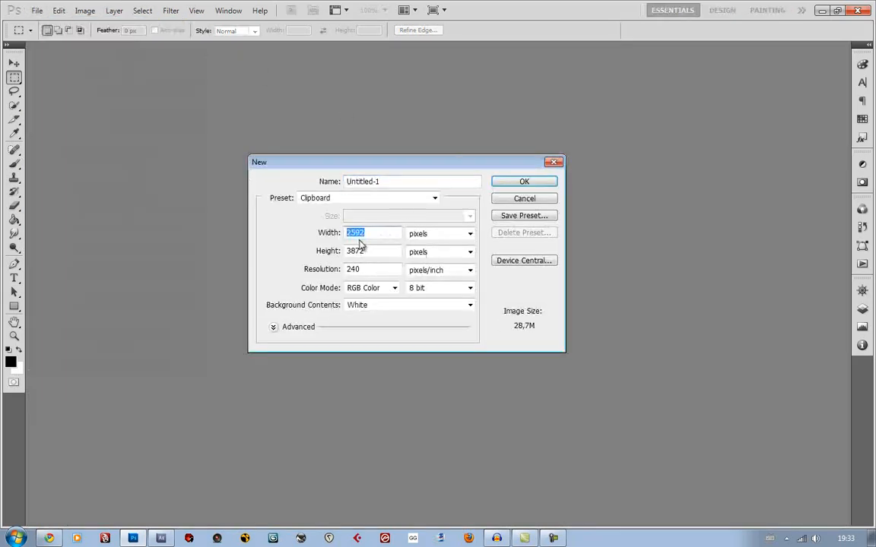
{"action": "type", "text": "200"}
{"action": "key", "text": "Tab"}
{"action": "type", "text": "200"}
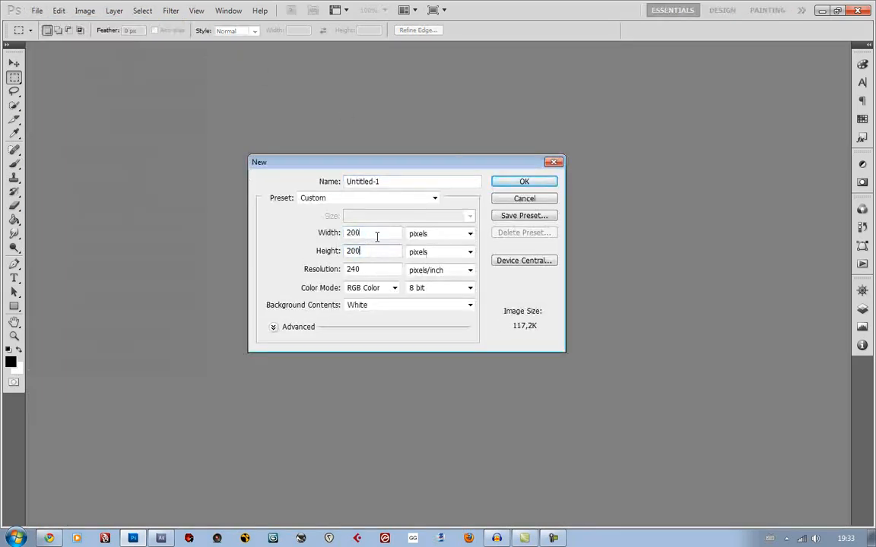
{"action": "left_click", "coordinate": [520, 182]}
{"action": "key", "text": "ctrl+v"}
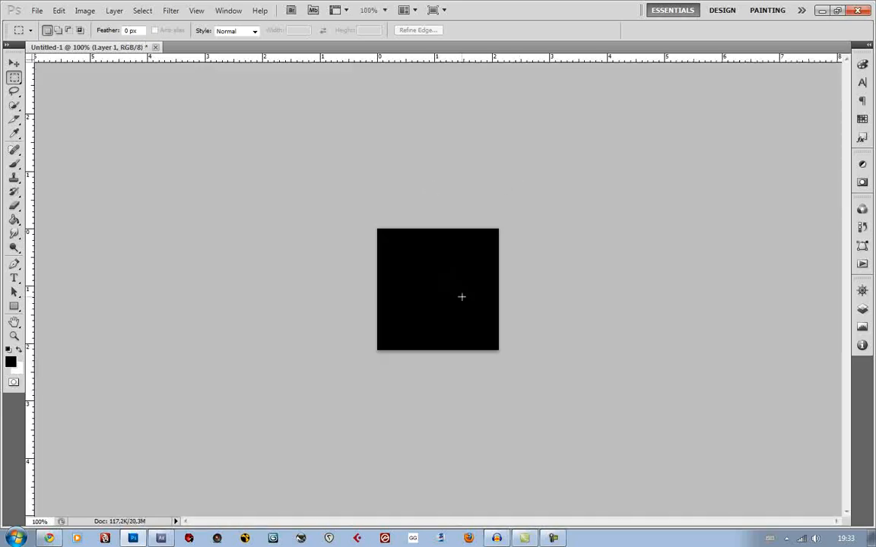
Scale the pasted flame proportionally to about 5.71% and move it to the horizontal centre of the canvas
{"action": "scroll", "coordinate": [462, 297], "scroll_direction": "down", "scroll_amount": 10}
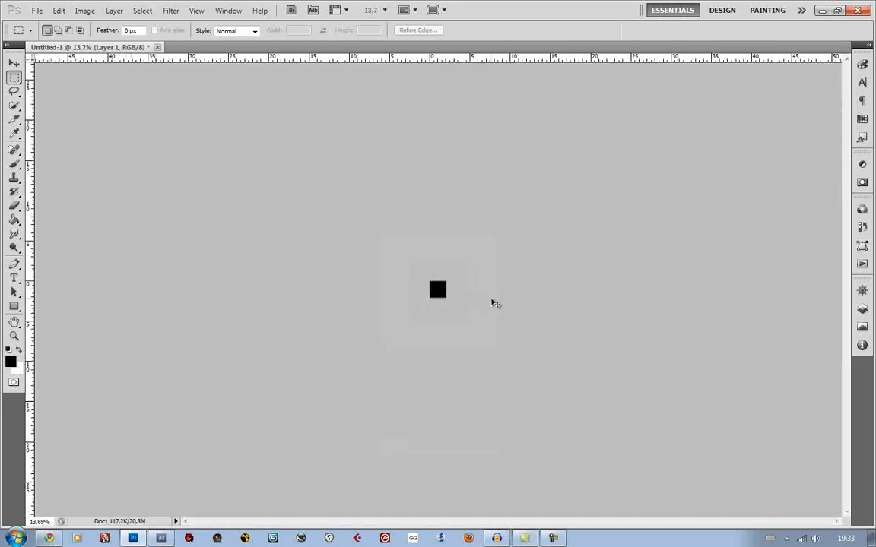
{"action": "key", "text": "ctrl+t"}
{"action": "key", "text": "ctrl+0"}
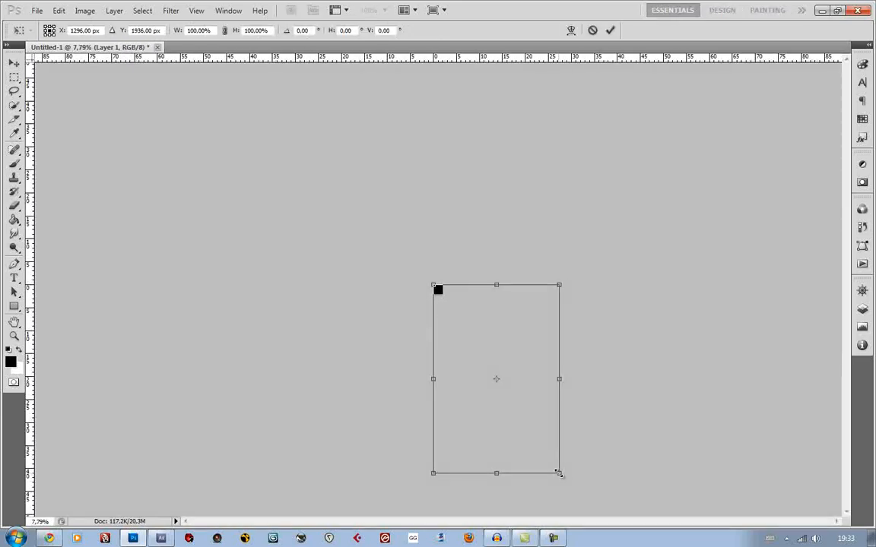
{"action": "left_click_drag", "start_coordinate": [559, 474], "coordinate": [446, 302]}
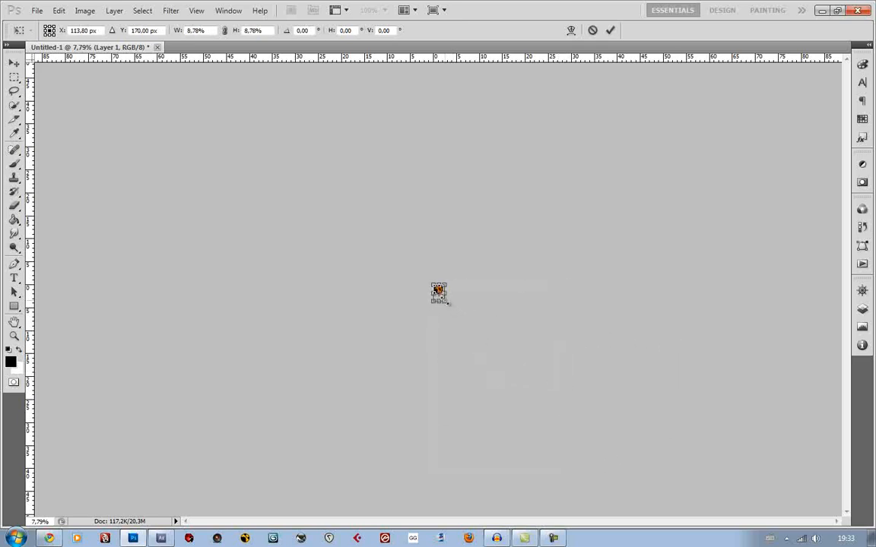
{"action": "scroll", "coordinate": [453, 309], "scroll_direction": "up", "scroll_amount": 10}
{"action": "scroll", "coordinate": [454, 310], "scroll_direction": "up", "scroll_amount": 5}
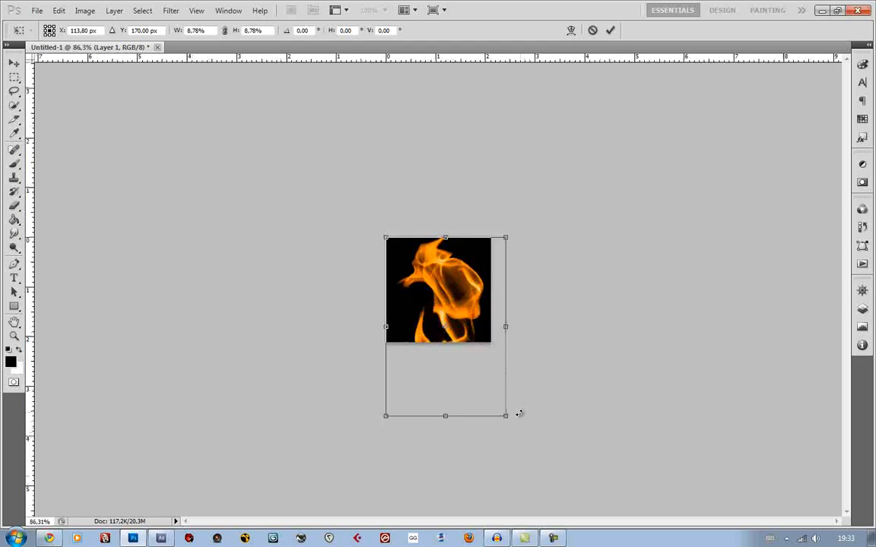
{"action": "scroll", "coordinate": [526, 414], "scroll_direction": "up", "scroll_amount": 2}
{"action": "left_click_drag", "start_coordinate": [522, 443], "coordinate": [472, 360]}
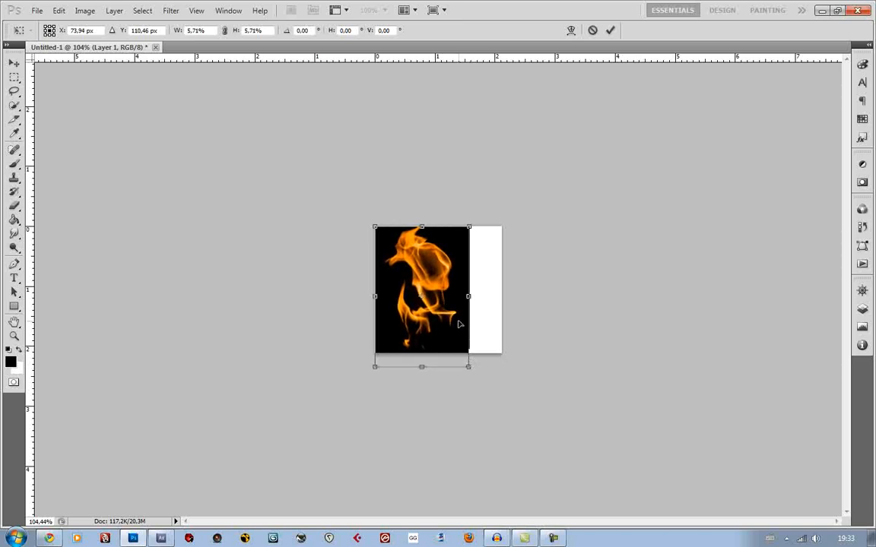
{"action": "key", "text": "Return"}
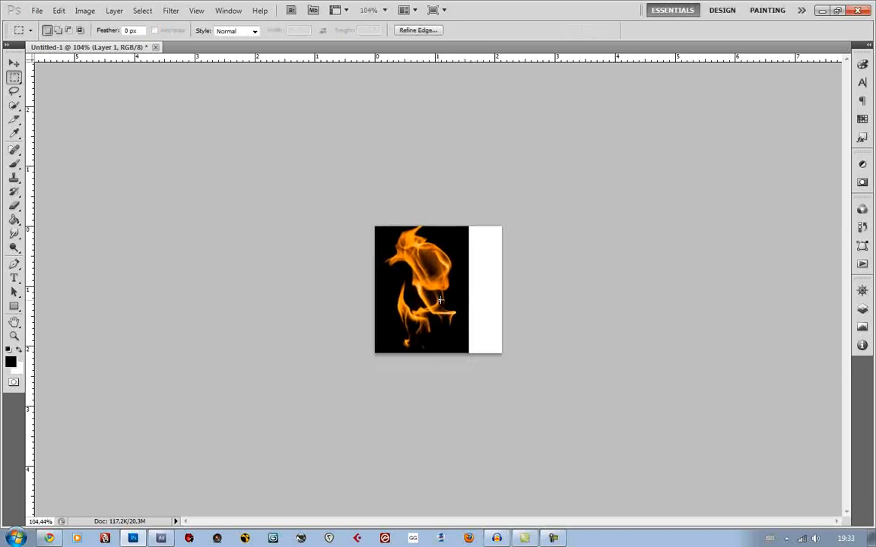
{"action": "key", "text": "v"}
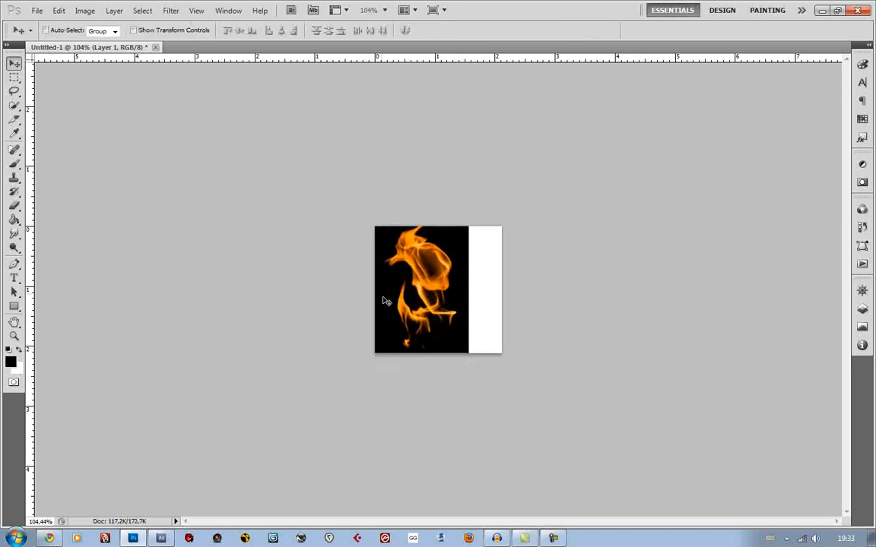
{"action": "left_click_drag", "start_coordinate": [439, 292], "coordinate": [447, 297]}
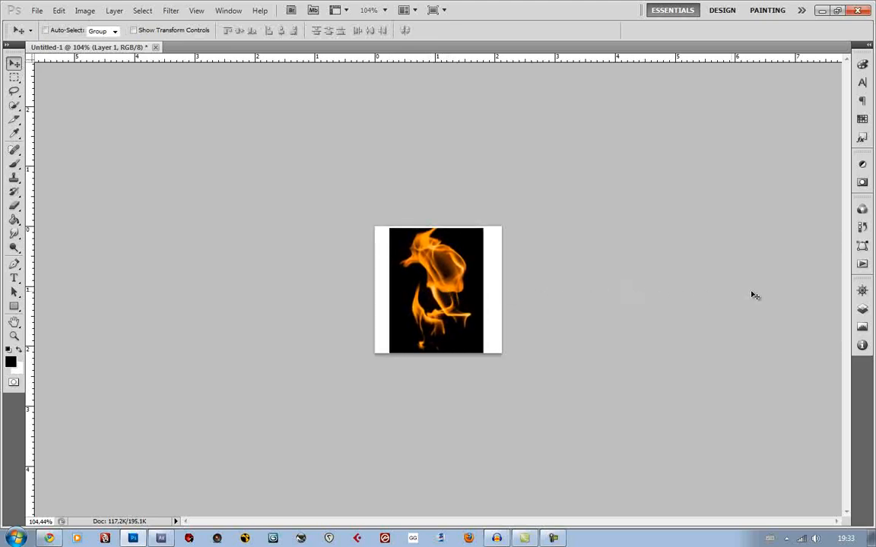
Delete the white Background layer so only the flame layer remains
{"action": "left_click", "coordinate": [863, 292]}
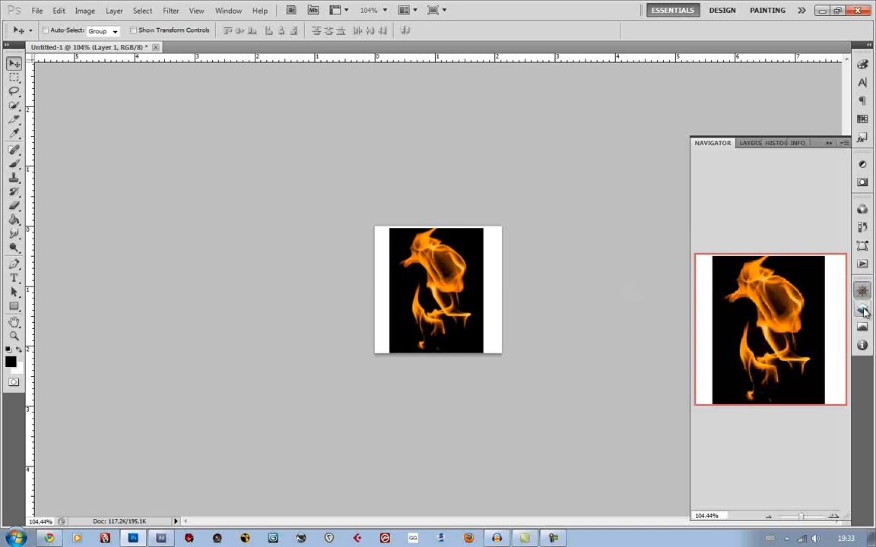
{"action": "left_click", "coordinate": [862, 309]}
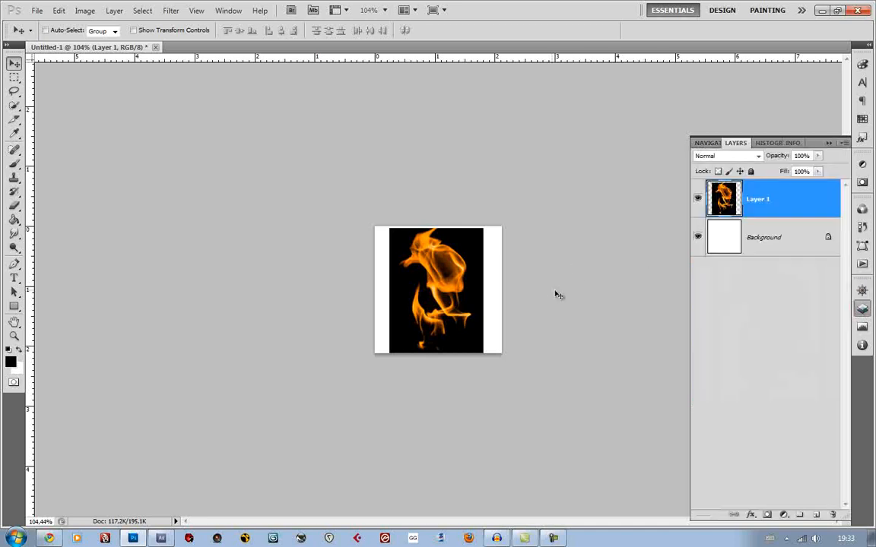
{"action": "left_click", "coordinate": [794, 251]}
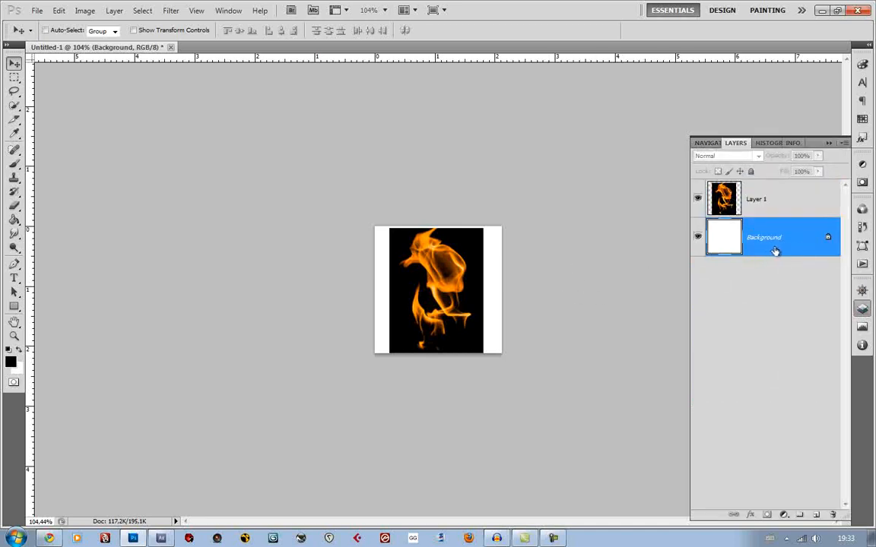
{"action": "key", "text": "Delete"}
Select the black around the flame with Color Range at fuzziness 37, delete it and deselect
{"action": "scroll", "coordinate": [475, 251], "scroll_direction": "up", "scroll_amount": 2}
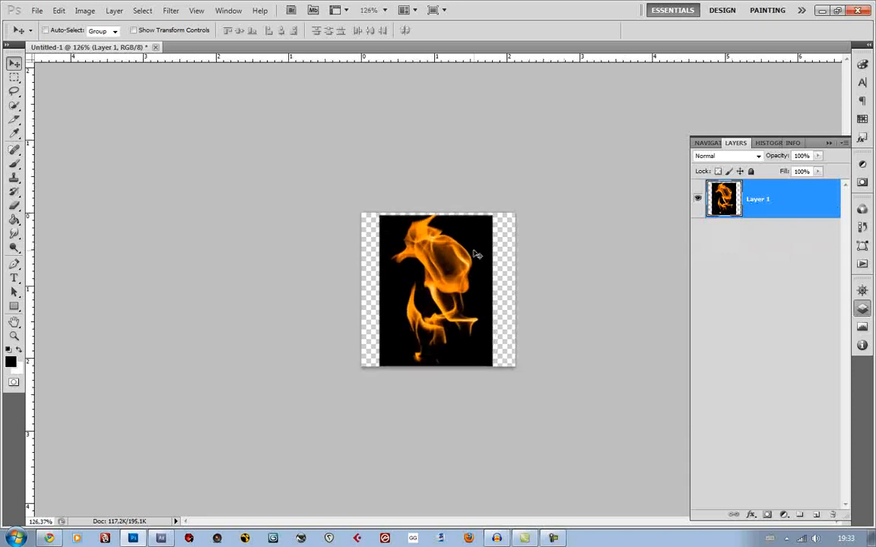
{"action": "scroll", "coordinate": [475, 253], "scroll_direction": "up", "scroll_amount": 3}
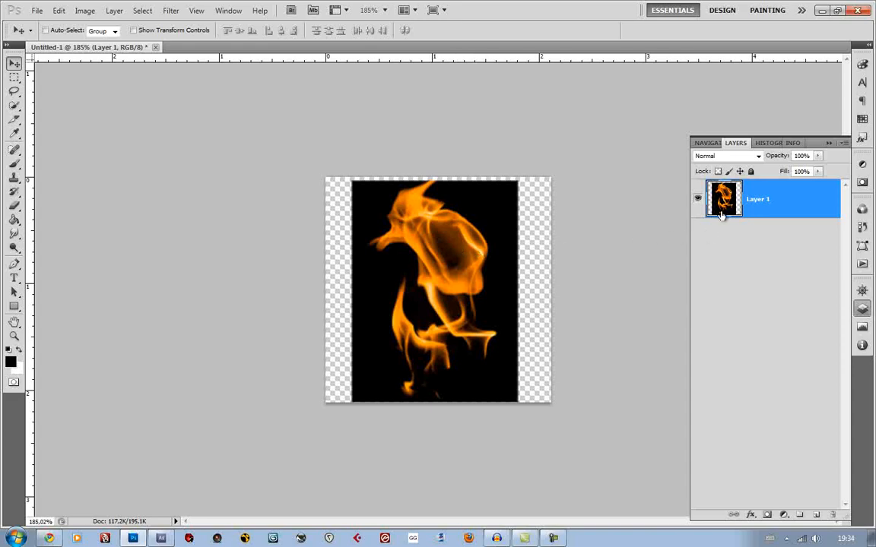
{"action": "left_click", "coordinate": [143, 9]}
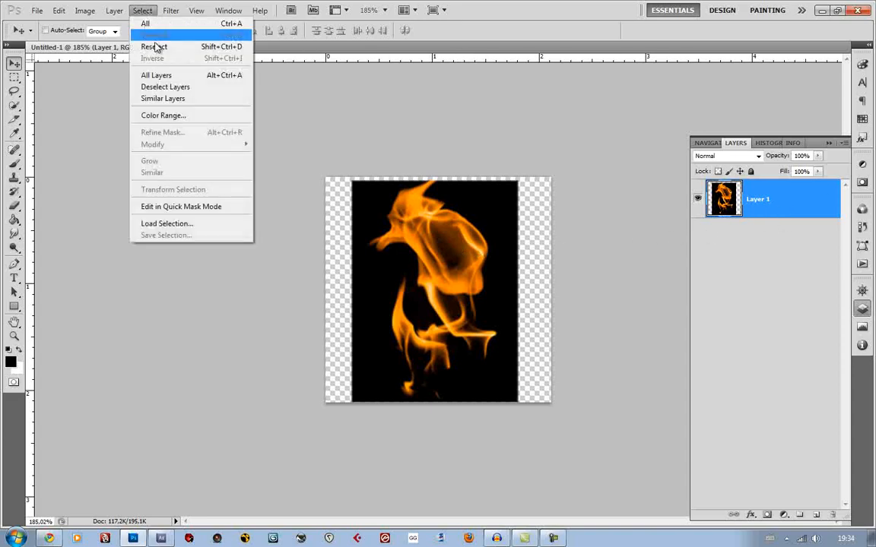
{"action": "left_click", "coordinate": [180, 112]}
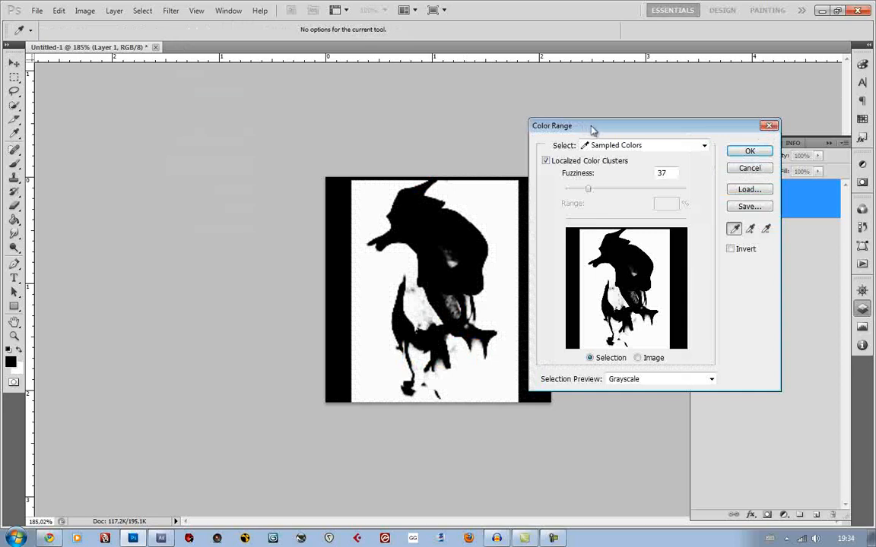
{"action": "left_click_drag", "start_coordinate": [592, 127], "coordinate": [605, 110]}
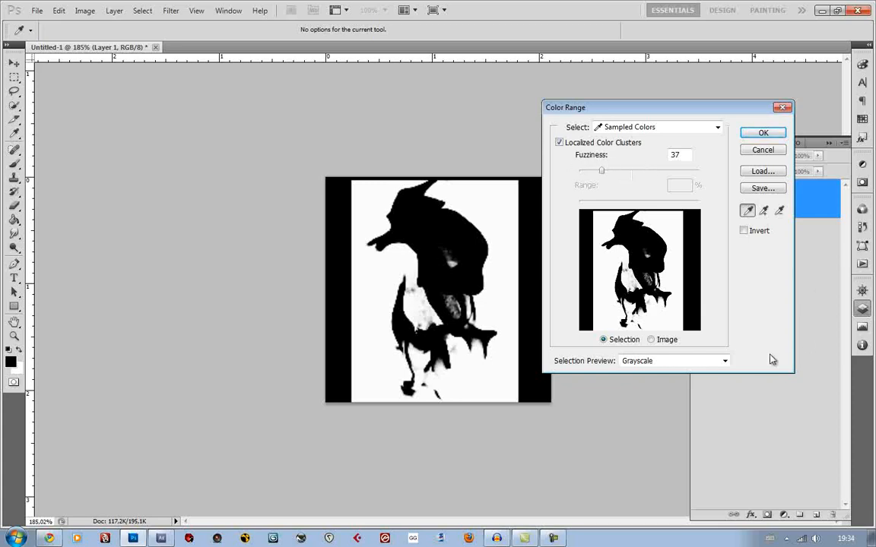
{"action": "left_click", "coordinate": [760, 134]}
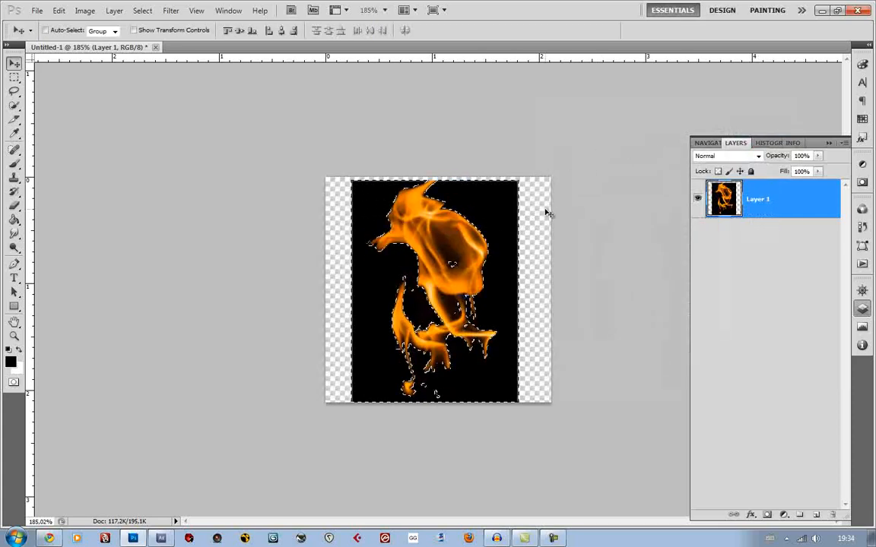
{"action": "key", "text": "Delete"}
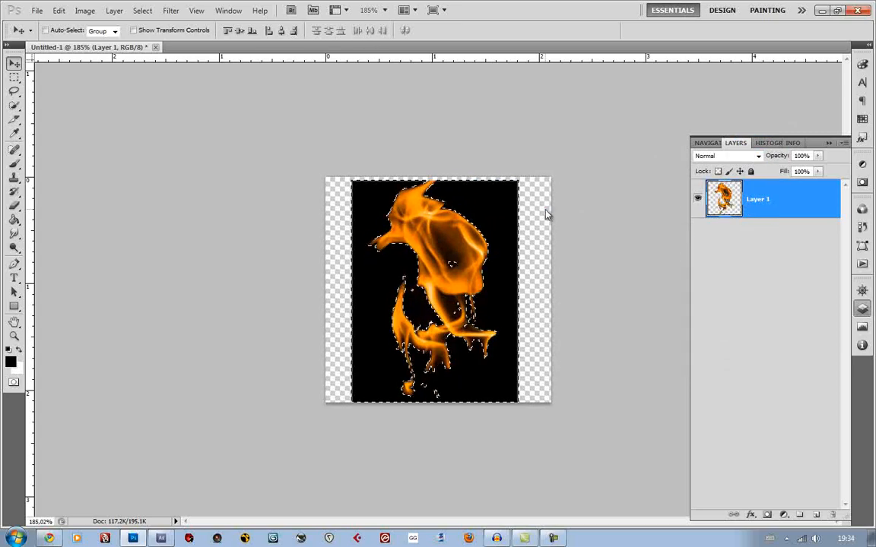
{"action": "key", "text": "ctrl+d"}
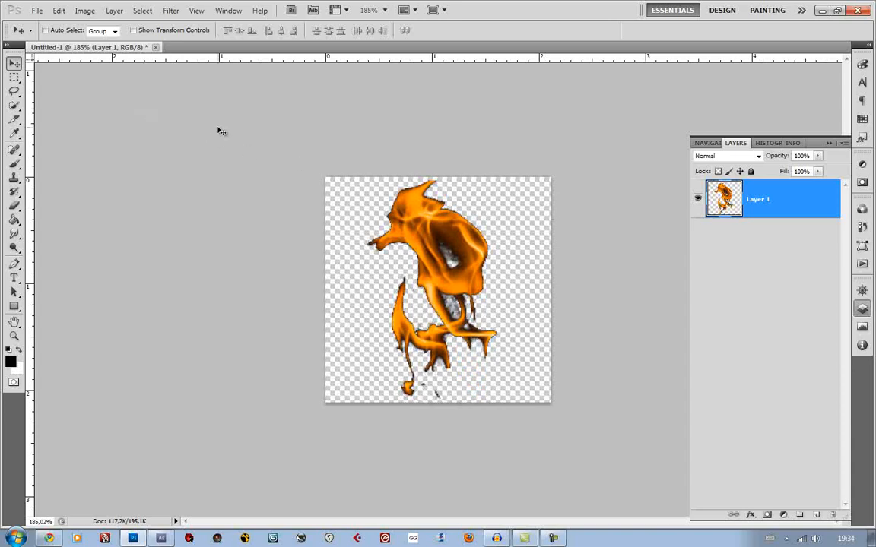
Load the flame layer's outline as a selection and set Shift Edge to -11% in Refine Edge
{"action": "left_click", "coordinate": [727, 204], "text": "ctrl"}
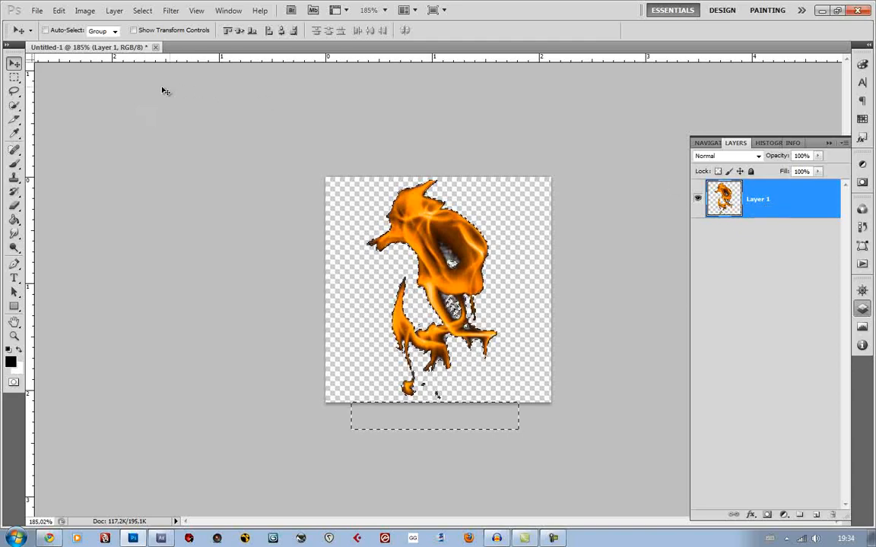
{"action": "left_click", "coordinate": [14, 79]}
{"action": "left_click", "coordinate": [418, 30]}
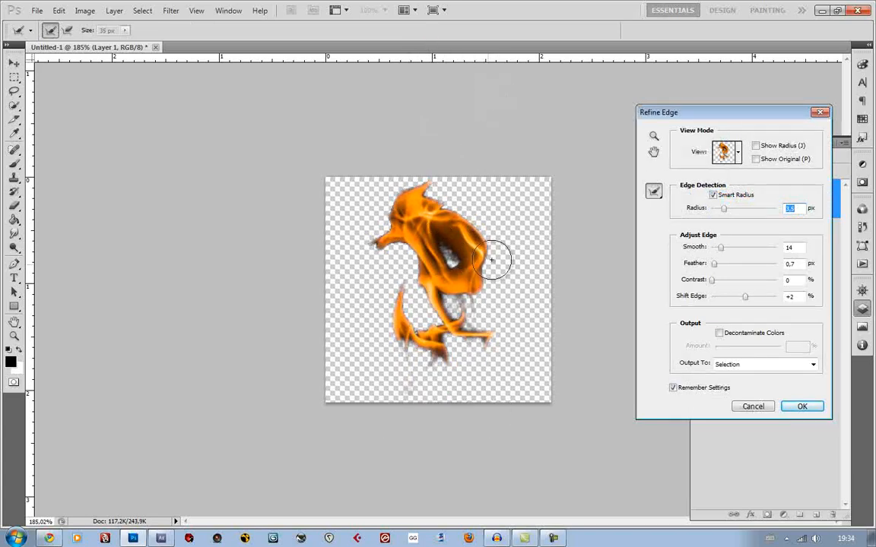
{"action": "left_click_drag", "start_coordinate": [700, 114], "coordinate": [623, 101]}
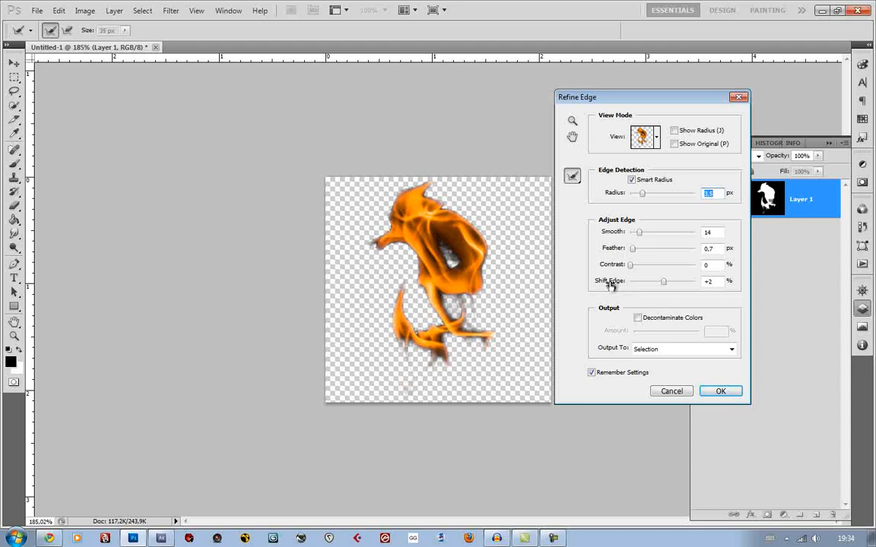
{"action": "left_click_drag", "start_coordinate": [610, 284], "coordinate": [608, 284]}
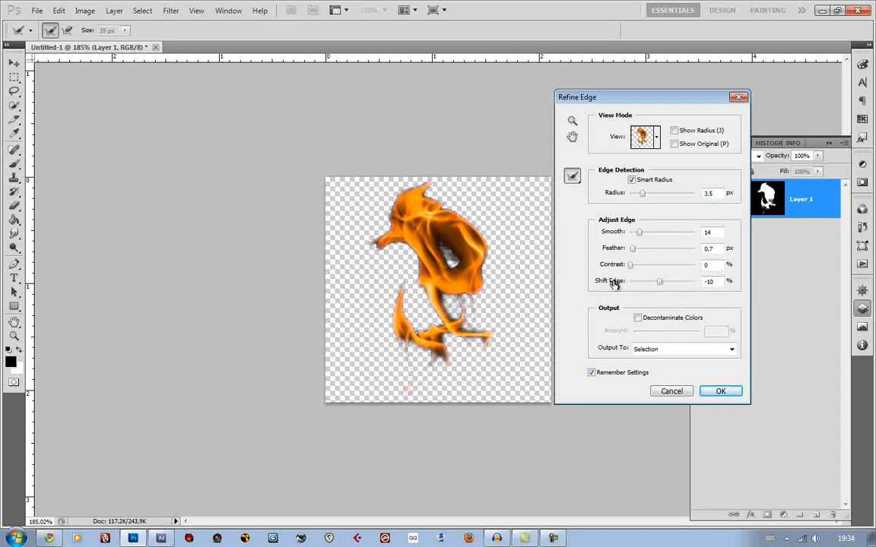
{"action": "left_click_drag", "start_coordinate": [613, 283], "coordinate": [632, 283]}
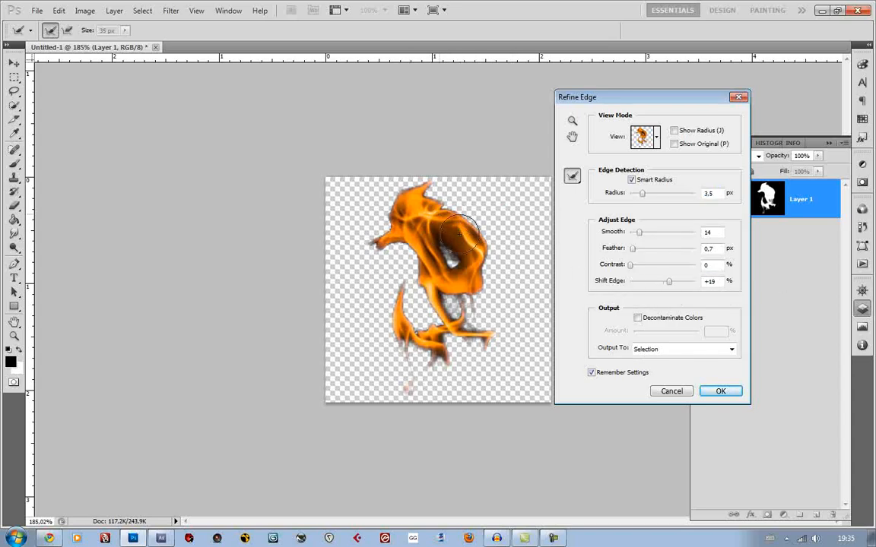
{"action": "left_click_drag", "start_coordinate": [611, 288], "coordinate": [596, 286]}
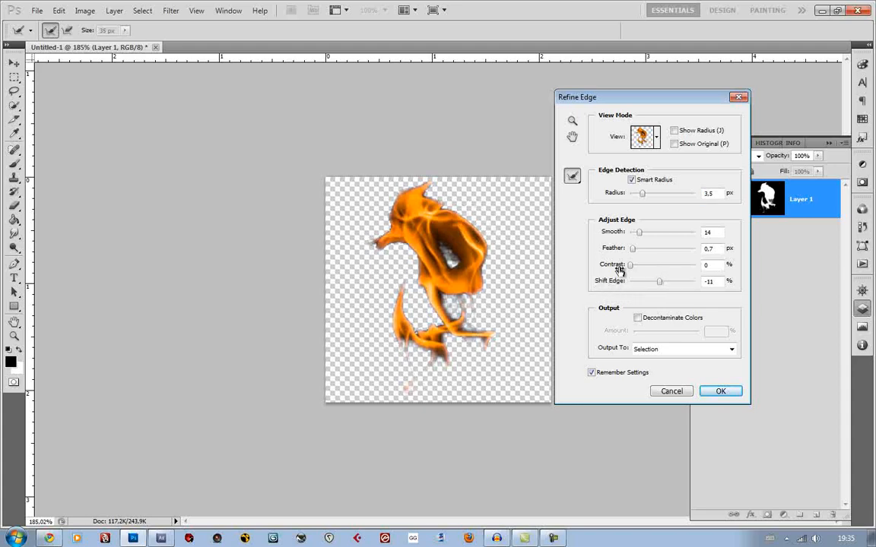
Set the selection's Smooth to 16 and Feather to 2.4 px, and apply the edge refinement
{"action": "left_click_drag", "start_coordinate": [615, 235], "coordinate": [563, 232]}
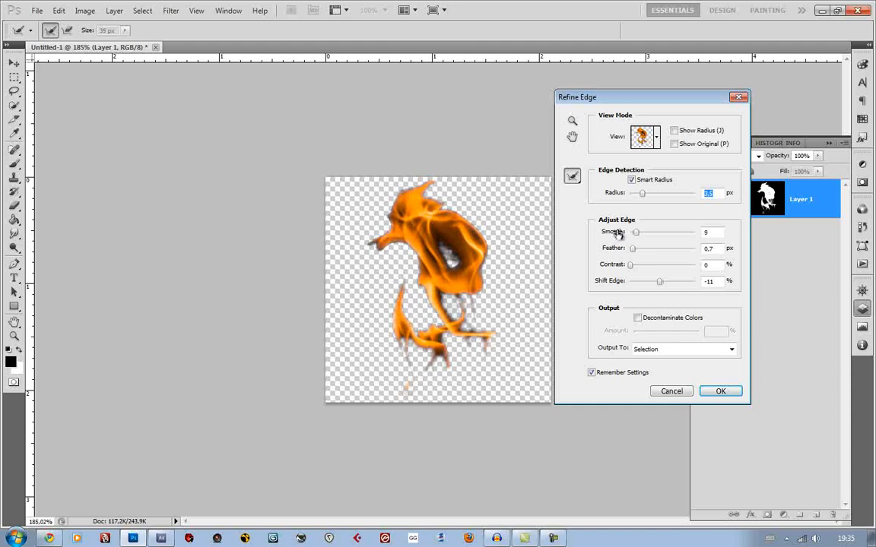
{"action": "left_click_drag", "start_coordinate": [612, 233], "coordinate": [616, 232]}
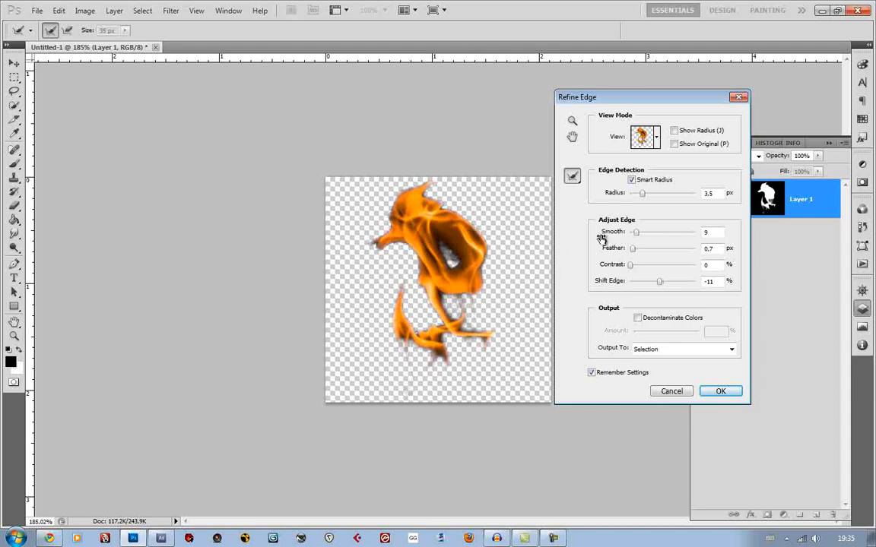
{"action": "left_click_drag", "start_coordinate": [606, 235], "coordinate": [617, 235]}
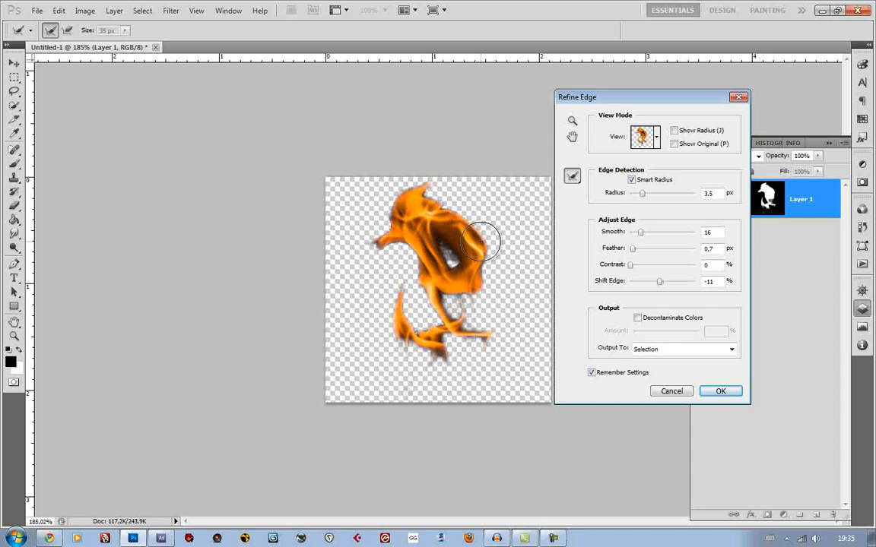
{"action": "left_click_drag", "start_coordinate": [480, 242], "coordinate": [478, 224]}
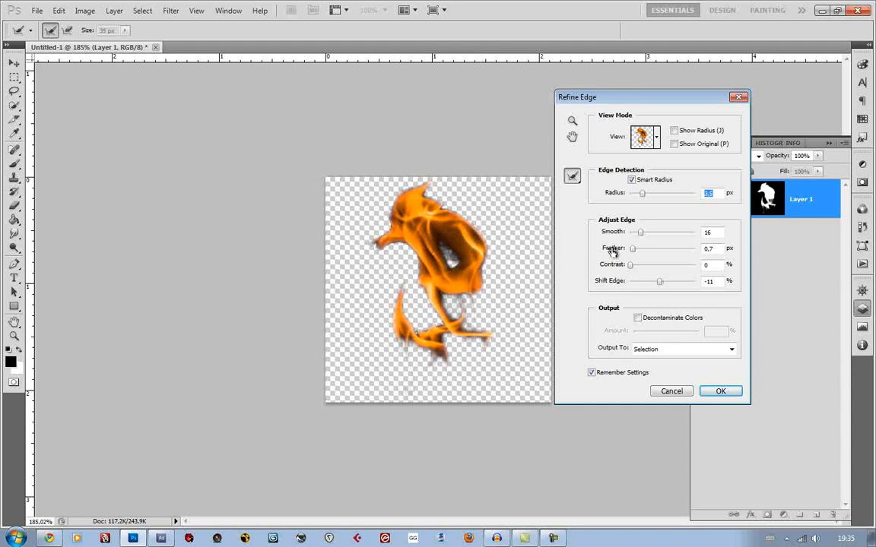
{"action": "left_click_drag", "start_coordinate": [613, 251], "coordinate": [634, 269]}
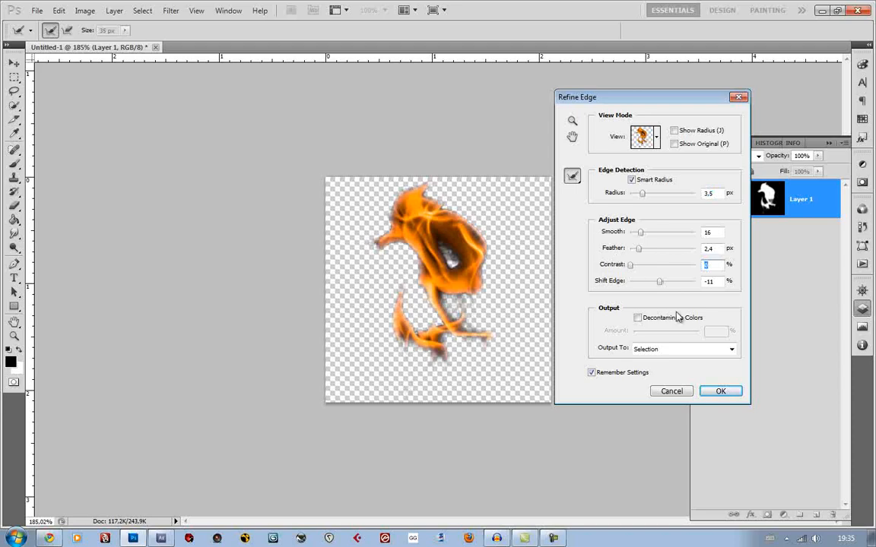
{"action": "left_click", "coordinate": [719, 391]}
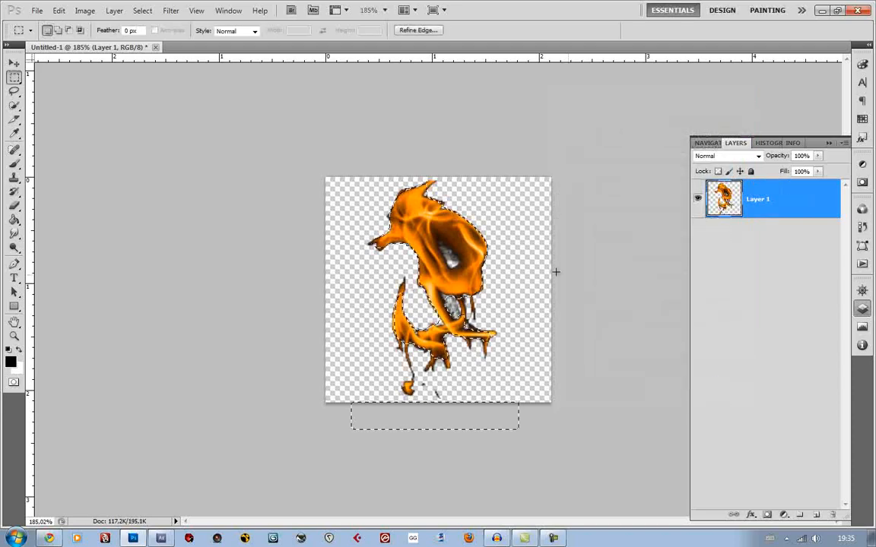
Invert the refined selection, delete the leftover pixels around the flame and clear the selection
{"action": "right_click", "coordinate": [447, 237]}
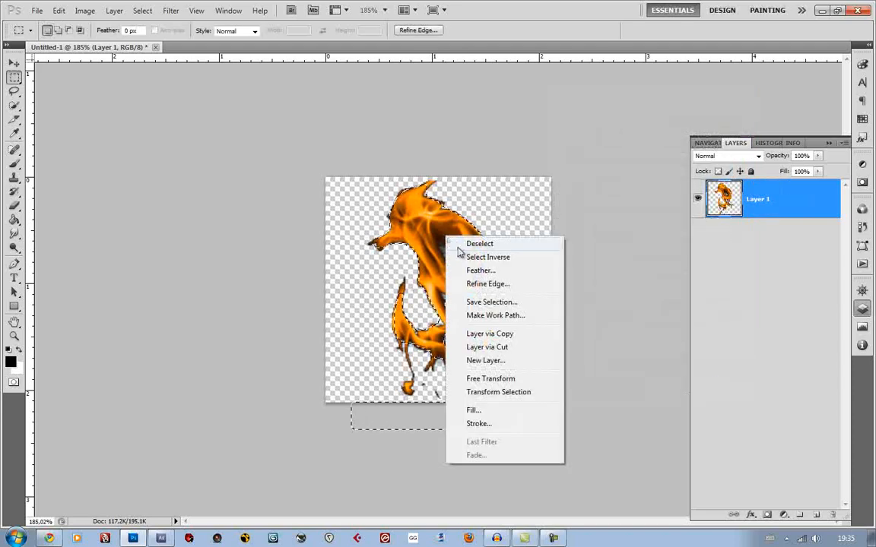
{"action": "left_click", "coordinate": [470, 258]}
{"action": "key", "text": "Delete"}
{"action": "key", "text": "Delete"}
{"action": "key", "text": "Delete"}
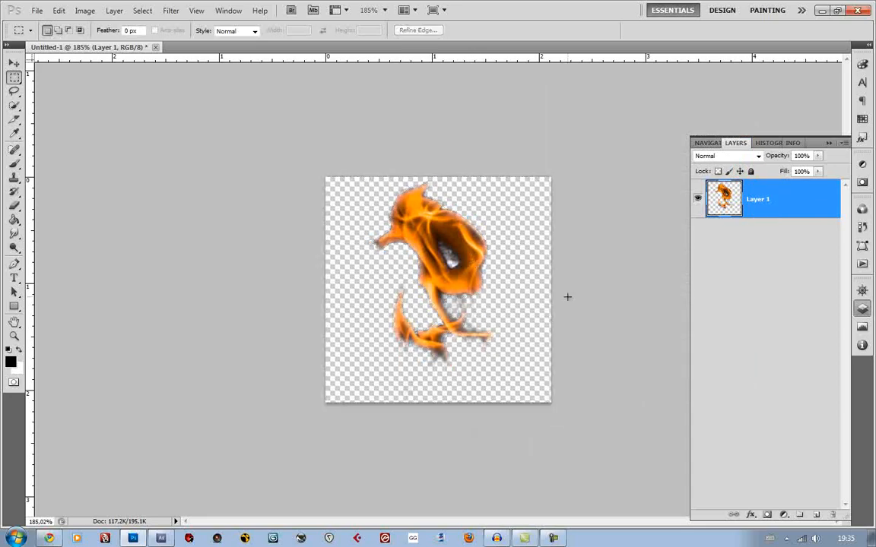
{"action": "left_click", "coordinate": [15, 63]}
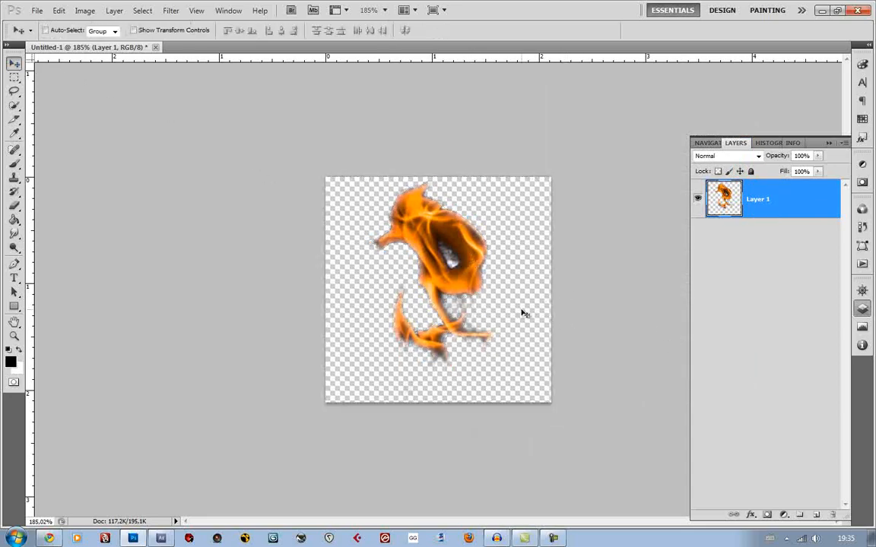
{"action": "key", "text": "ctrl+alt+z"}
{"action": "key", "text": "ctrl+alt+z"}
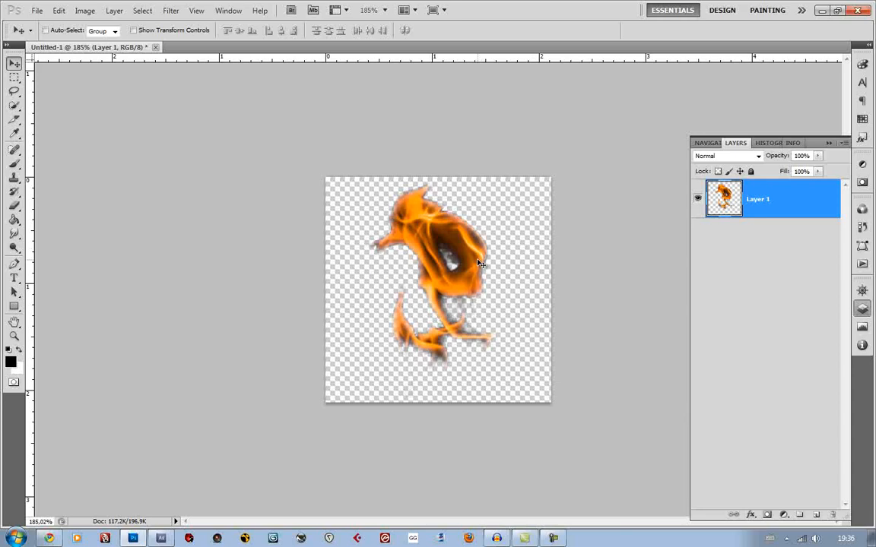
Save a copy of the image as an interlaced PNG in AETuts, replacing Flame transparent.png
{"action": "key", "text": "ctrl+alt+s"}
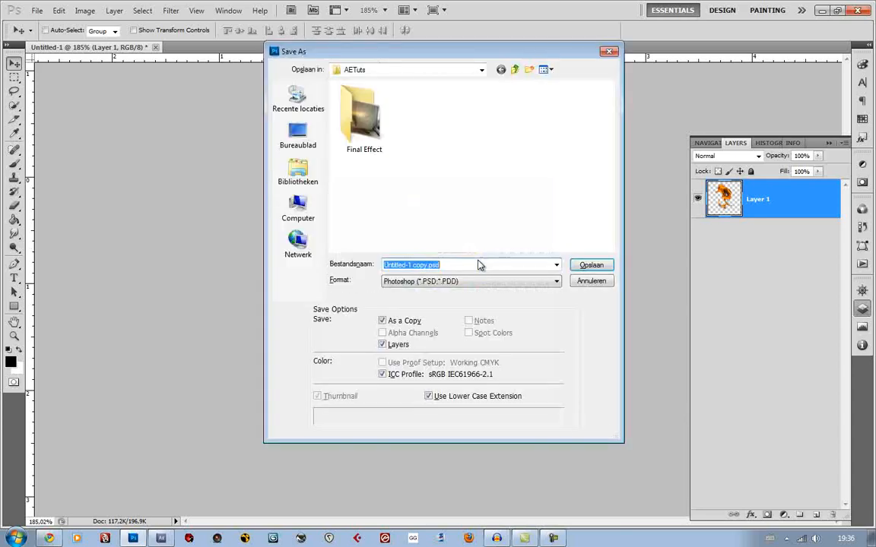
{"action": "left_click", "coordinate": [463, 281]}
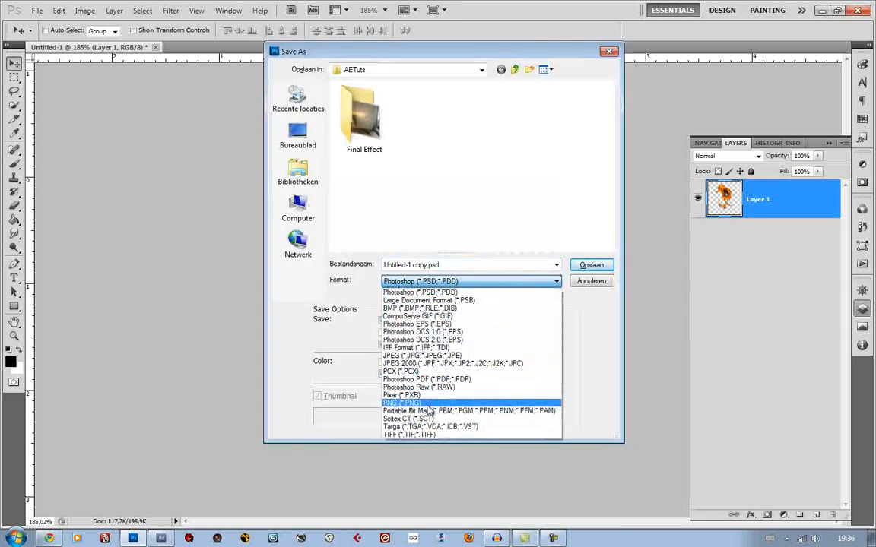
{"action": "left_click", "coordinate": [428, 405]}
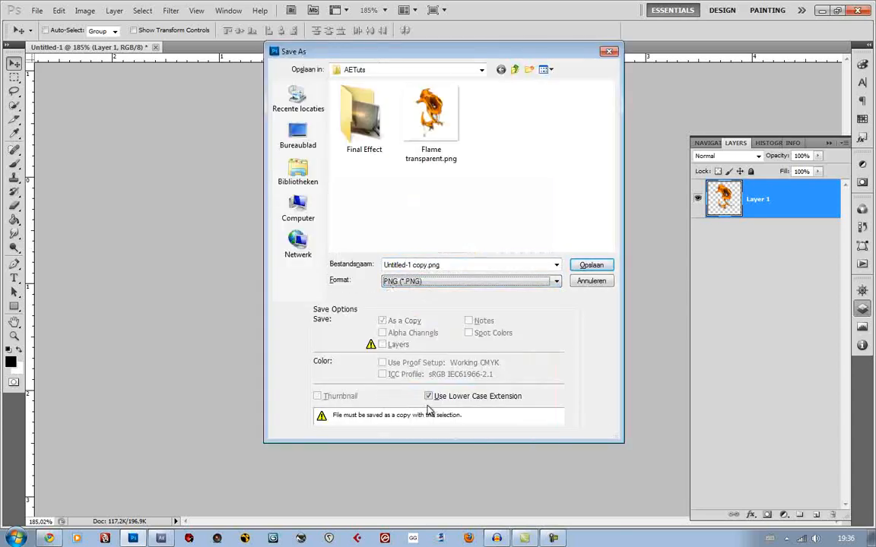
{"action": "left_click", "coordinate": [438, 117]}
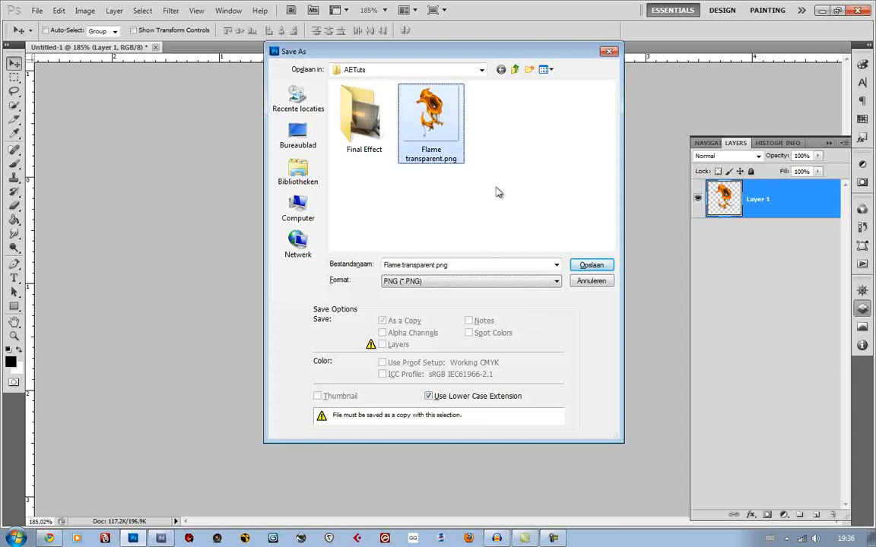
{"action": "left_click", "coordinate": [589, 266]}
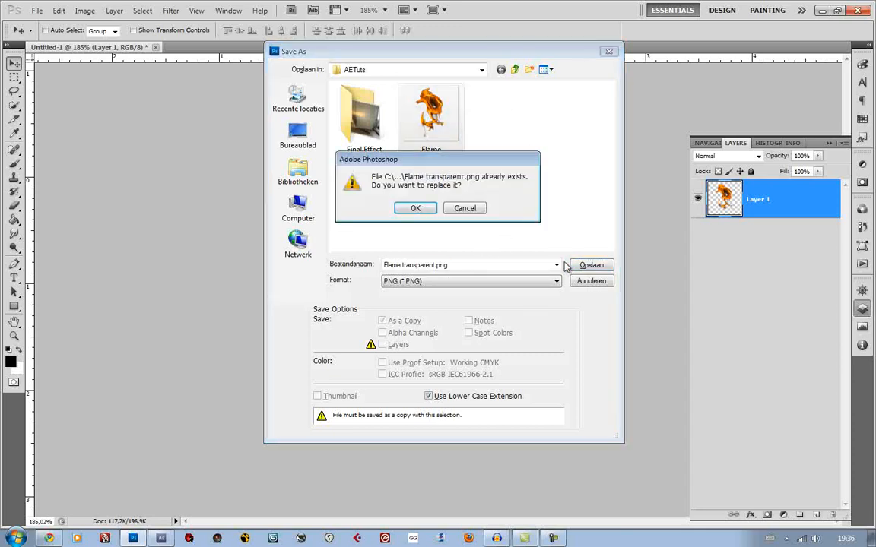
{"action": "left_click", "coordinate": [414, 208]}
{"action": "left_click", "coordinate": [410, 206]}
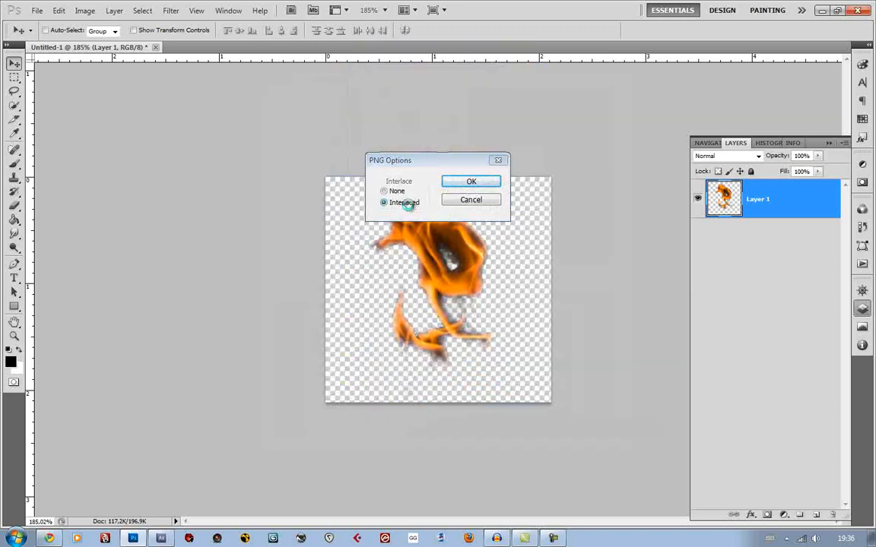
{"action": "key", "text": "Return"}
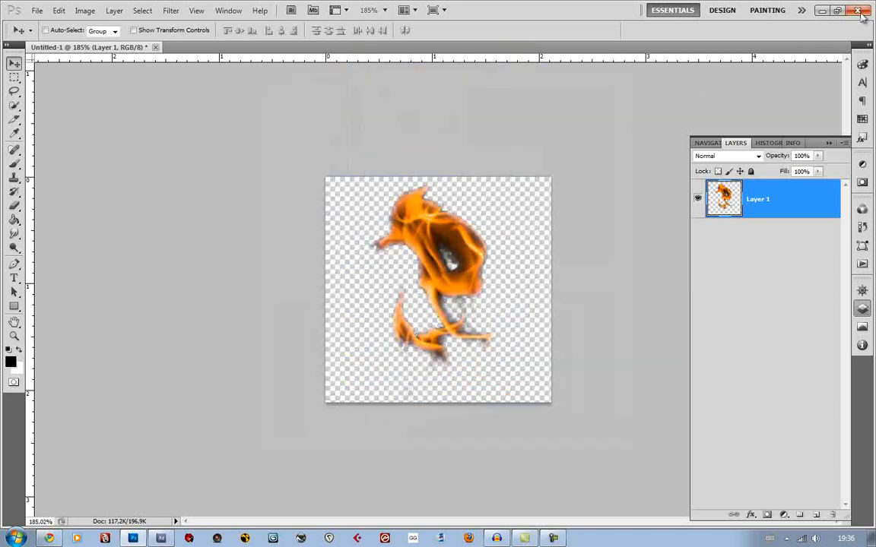
Quit Photoshop without saving the document and import Flame transparent.png from the AETuts folder into the After Effects project
{"action": "key", "text": "ctrl+q"}
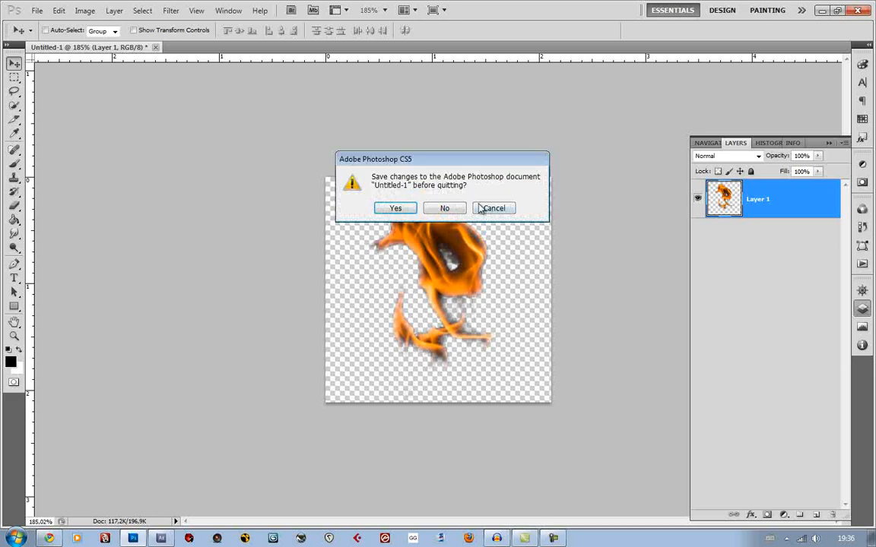
{"action": "left_click", "coordinate": [445, 208]}
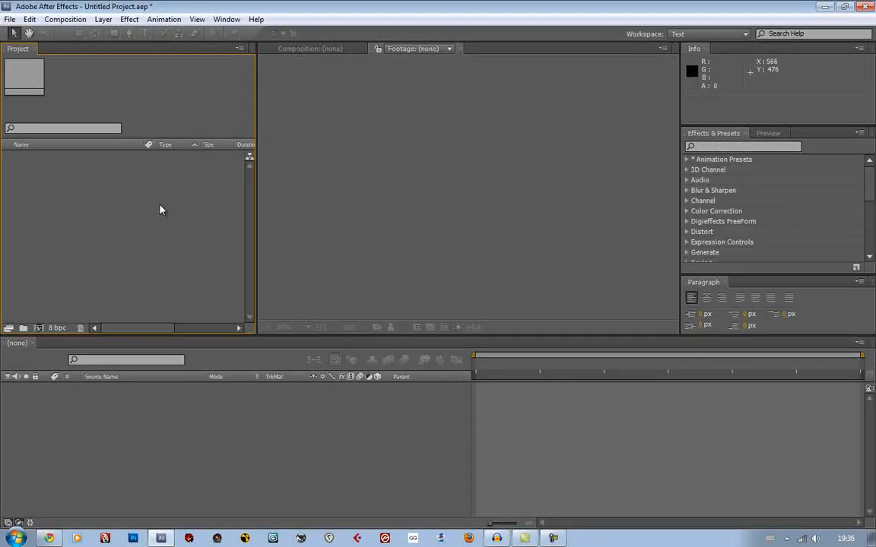
{"action": "double_click", "coordinate": [160, 209]}
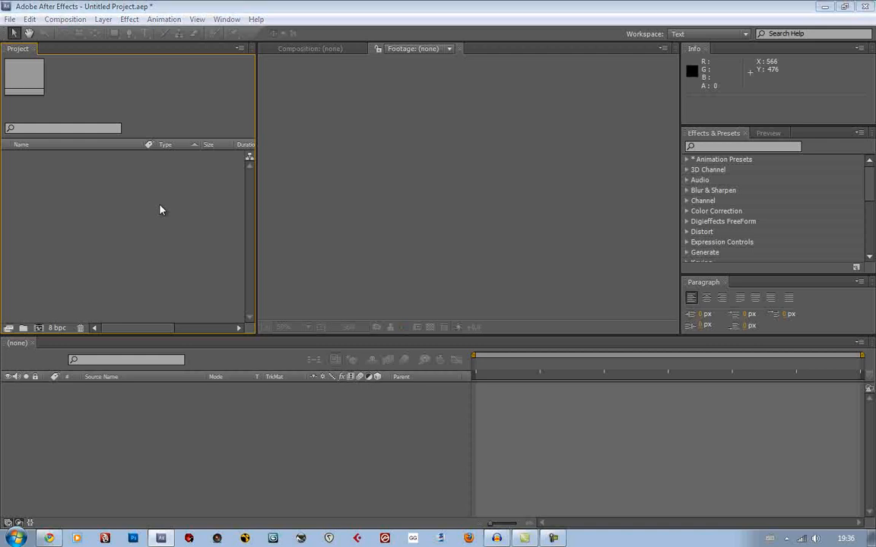
{"action": "double_click", "coordinate": [371, 79]}
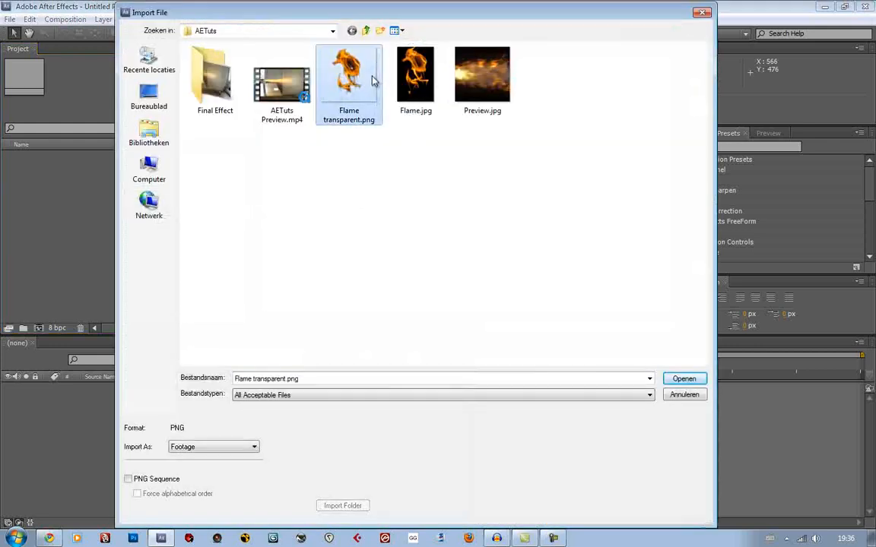
{"action": "left_click", "coordinate": [30, 286]}
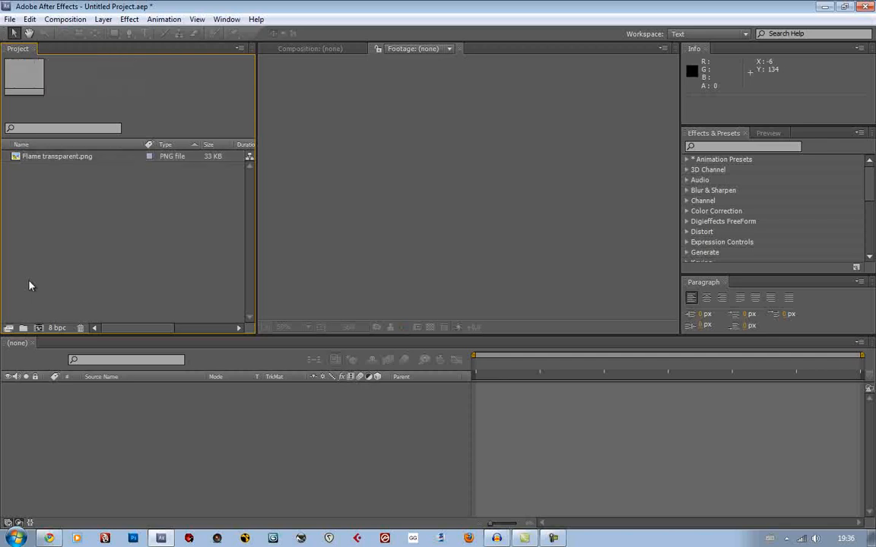
Create two project folders named Comps and Import
{"action": "left_click", "coordinate": [23, 327]}
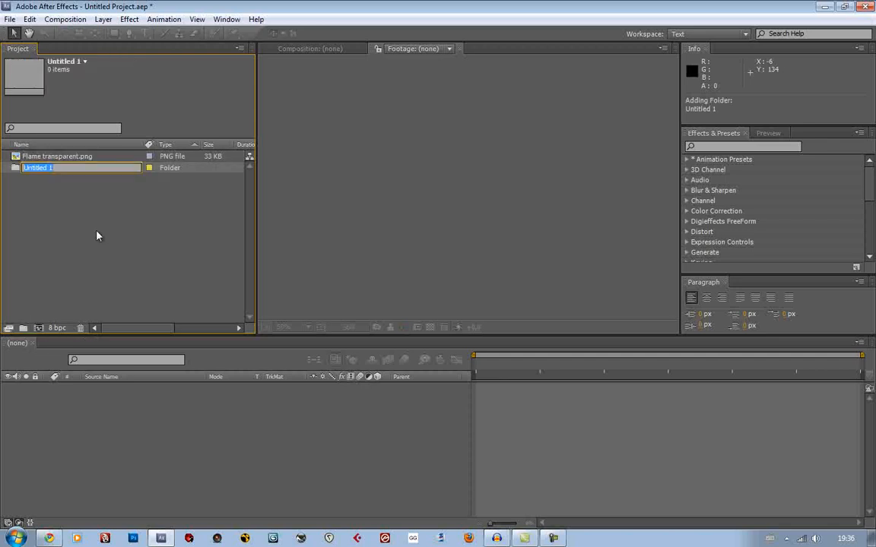
{"action": "type", "text": "Comps"}
{"action": "key", "text": "Return"}
{"action": "left_click", "coordinate": [92, 242]}
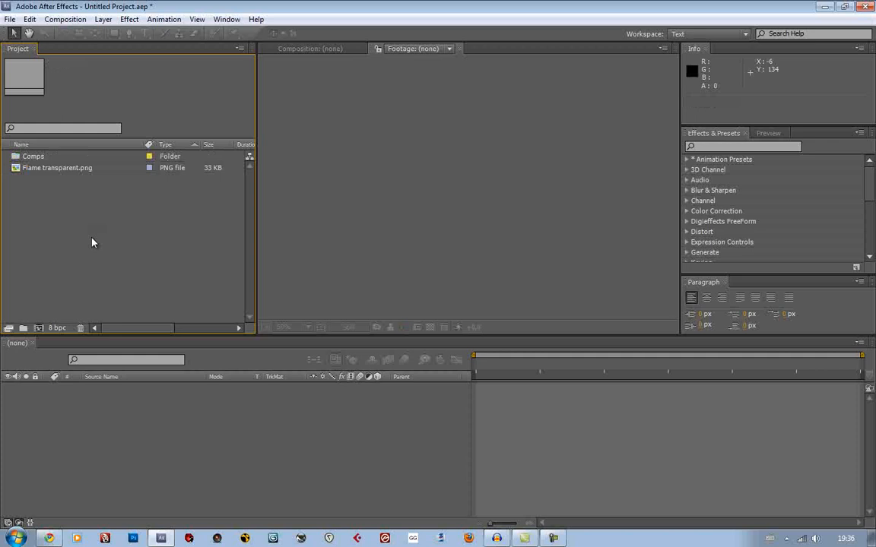
{"action": "left_click", "coordinate": [23, 327]}
{"action": "type", "text": "Import"}
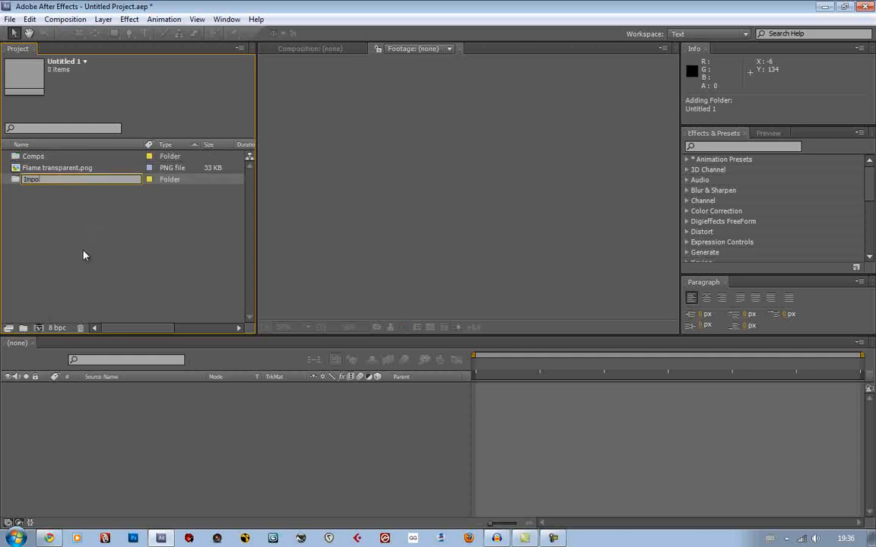
{"action": "key", "text": "Return"}
Add a subfolder named Sound inside the Import folder
{"action": "left_click", "coordinate": [24, 328]}
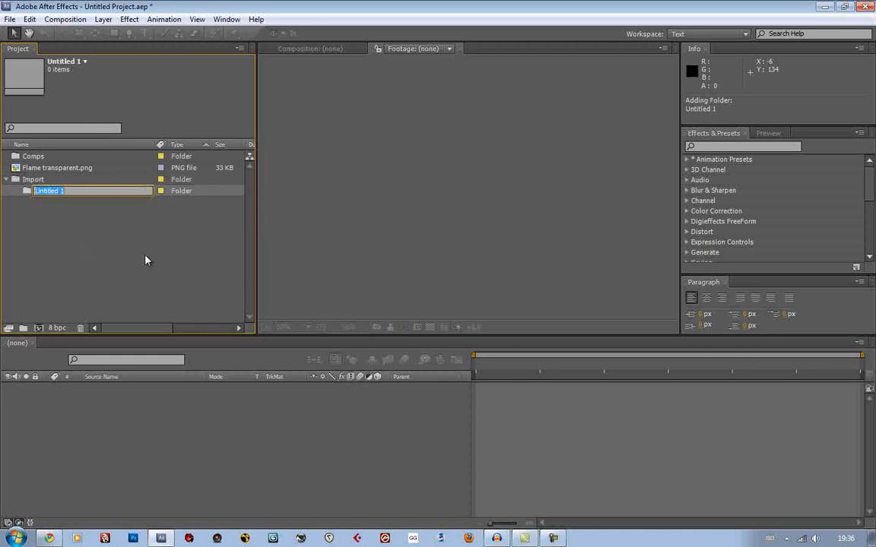
{"action": "type", "text": "Soud"}
{"action": "key", "text": "BackSpace"}
{"action": "key", "text": "BackSpace"}
{"action": "key", "text": "BackSpace"}
{"action": "key", "text": "BackSpace"}
{"action": "type", "text": "Sound"}
{"action": "key", "text": "Return"}
Add a second subfolder named Visual Graphics inside the Import folder
{"action": "left_click", "coordinate": [31, 179]}
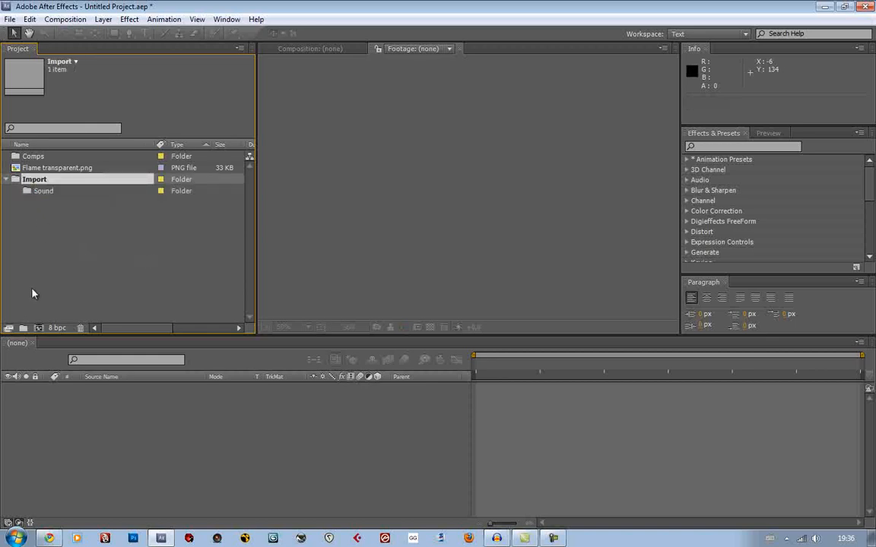
{"action": "left_click", "coordinate": [25, 329]}
{"action": "type", "text": "Visual G"}
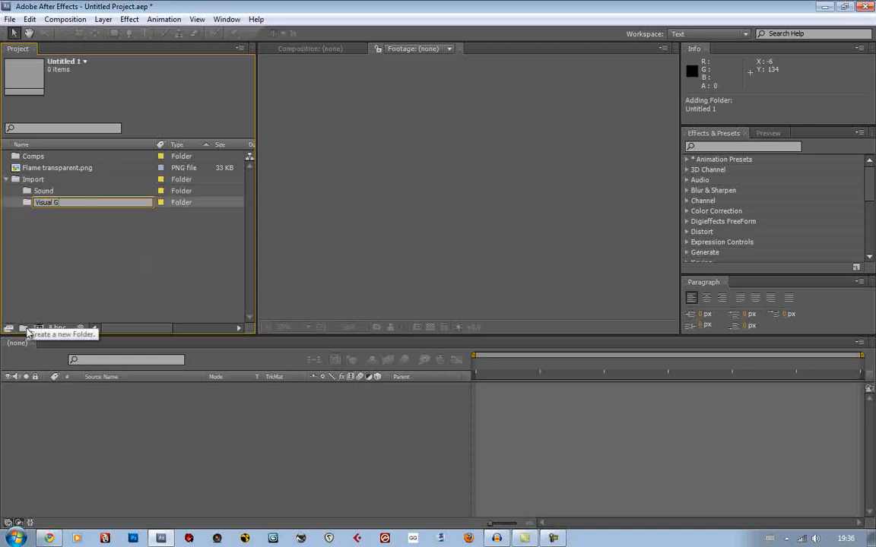
{"action": "type", "text": "raphics"}
{"action": "key", "text": "Return"}
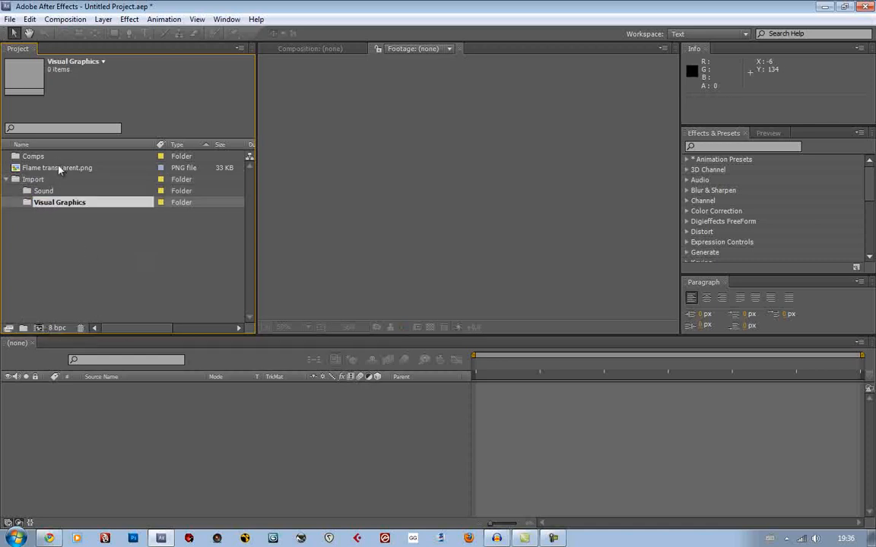
Move Flame transparent.png into the Visual Graphics folder and expand that folder
{"action": "left_click_drag", "start_coordinate": [59, 168], "coordinate": [65, 204]}
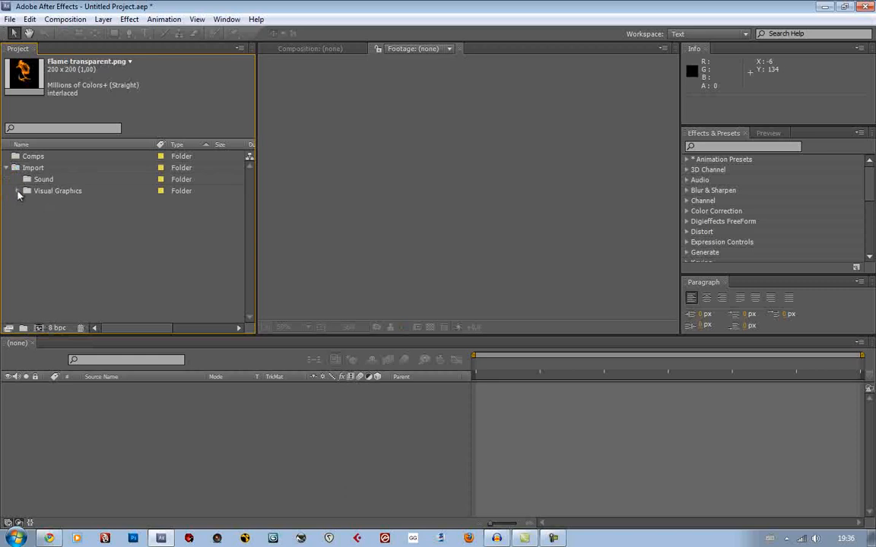
{"action": "left_click", "coordinate": [17, 190]}
{"action": "left_click", "coordinate": [174, 256]}
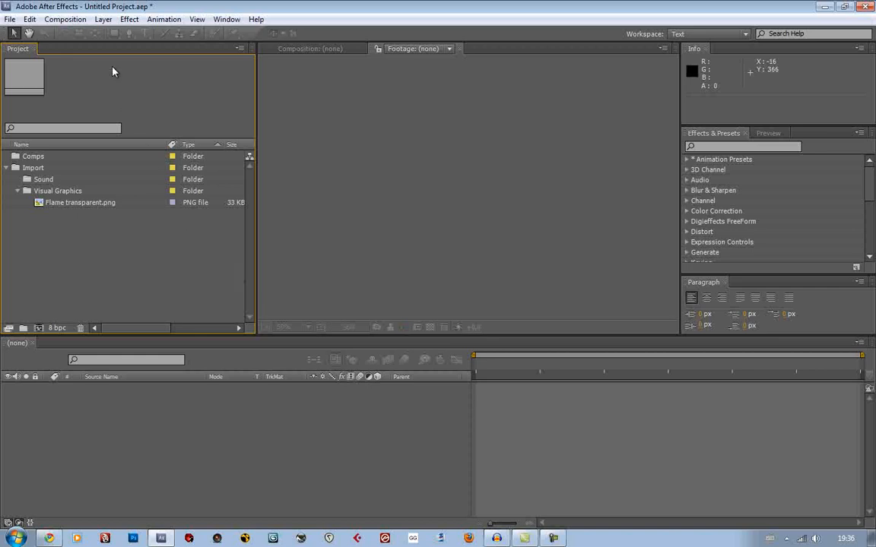
Create a composition named Flame with a duration of 10 seconds and file it in the Comps folder
{"action": "left_click", "coordinate": [66, 20]}
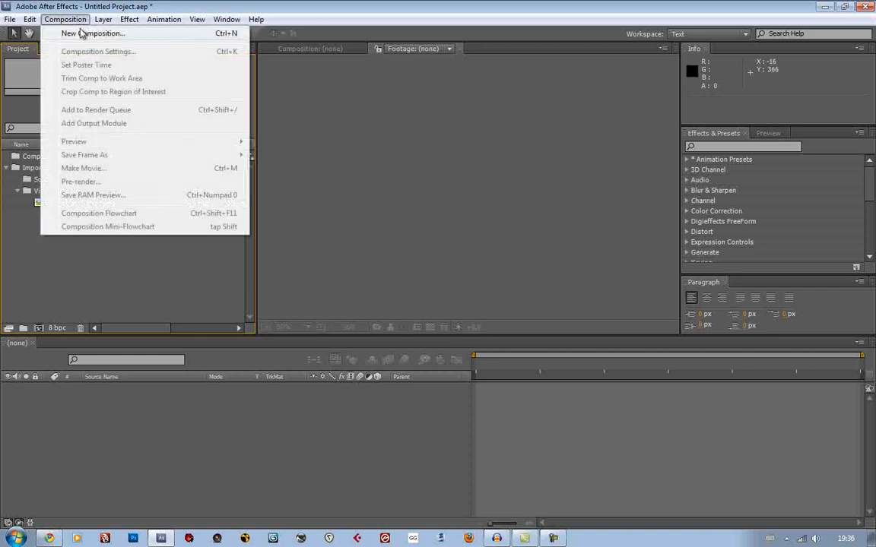
{"action": "left_click", "coordinate": [90, 32]}
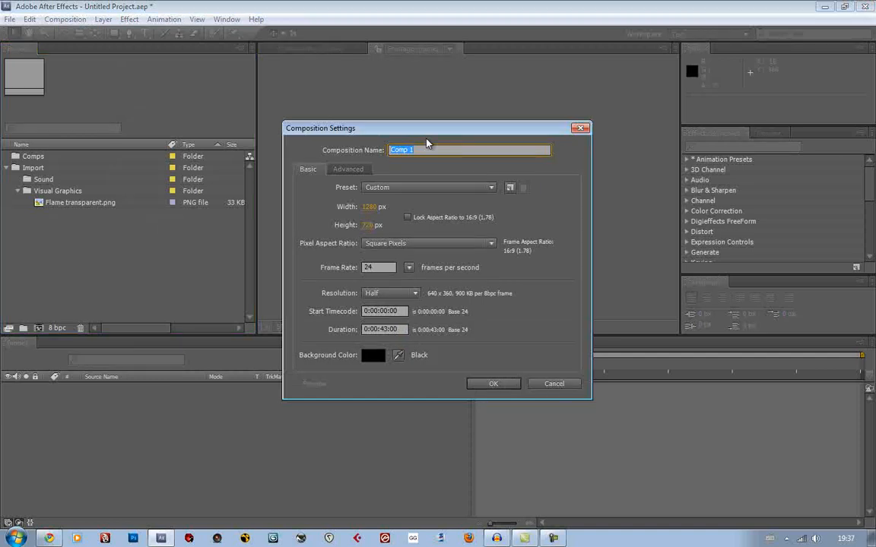
{"action": "type", "text": "Flame"}
{"action": "left_click_drag", "start_coordinate": [549, 130], "coordinate": [528, 99]}
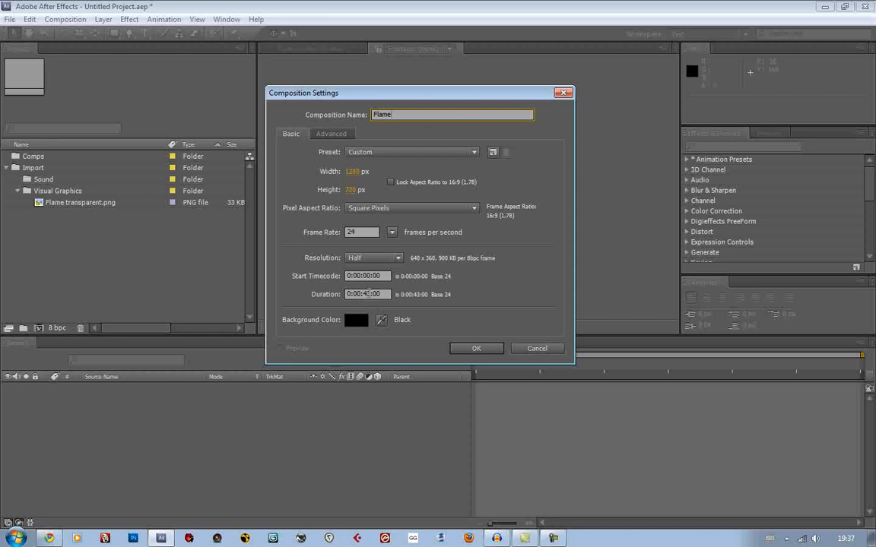
{"action": "left_click", "coordinate": [368, 293]}
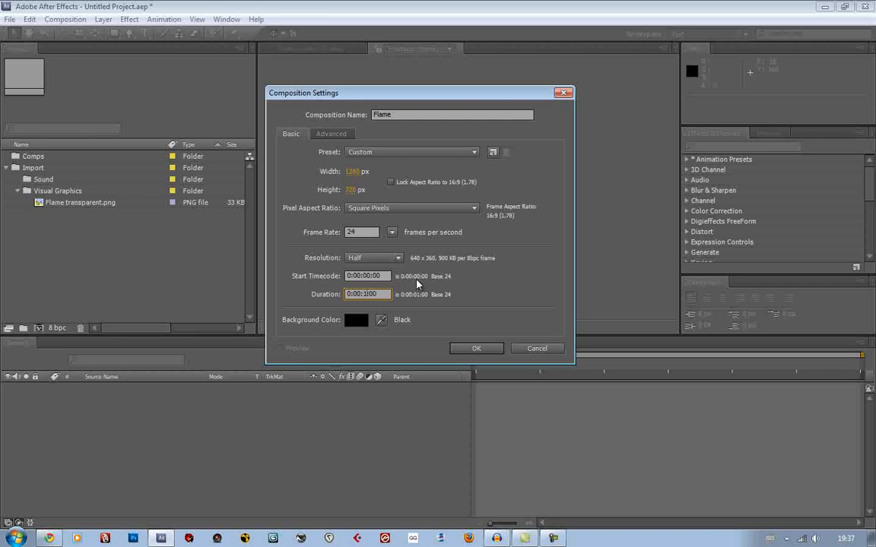
{"action": "key", "text": "Return"}
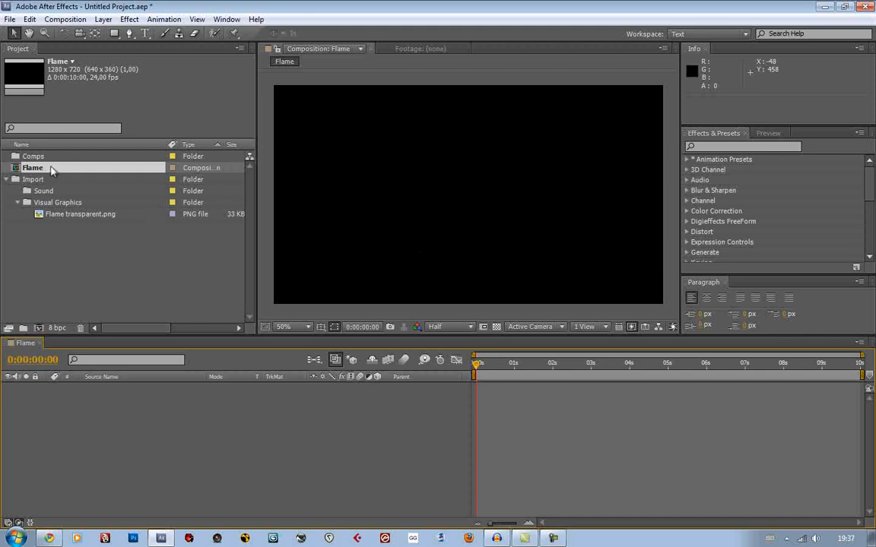
{"action": "left_click_drag", "start_coordinate": [52, 171], "coordinate": [46, 158]}
{"action": "left_click", "coordinate": [7, 157]}
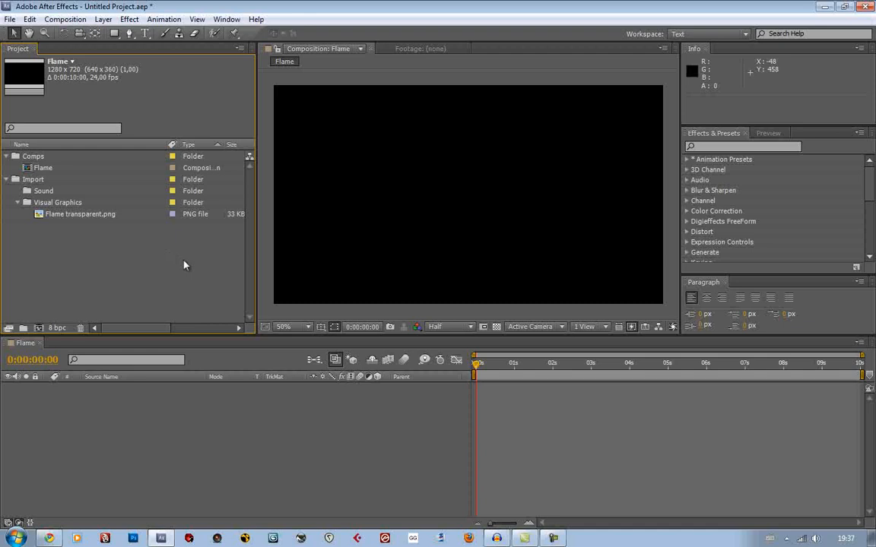
Add a black, comp-sized solid named Fire Particles to the Flame composition
{"action": "left_click", "coordinate": [262, 413]}
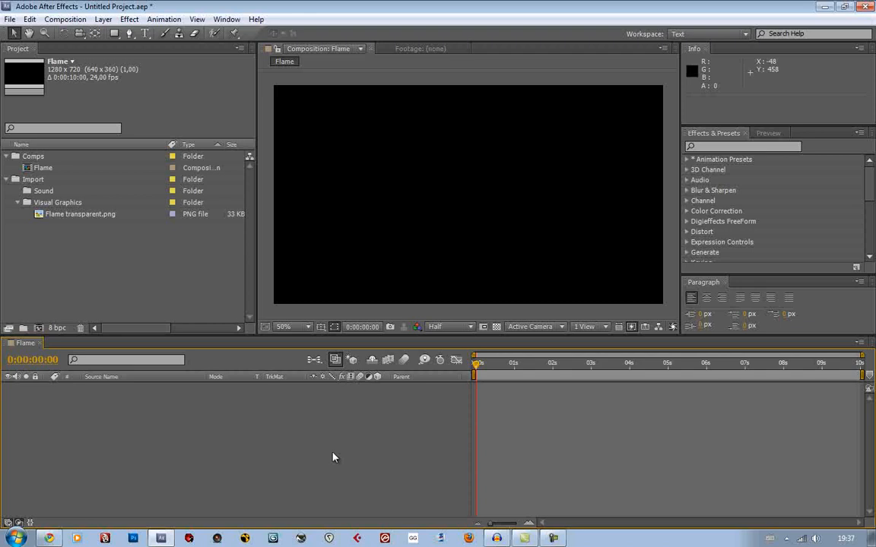
{"action": "key", "text": "ctrl+y"}
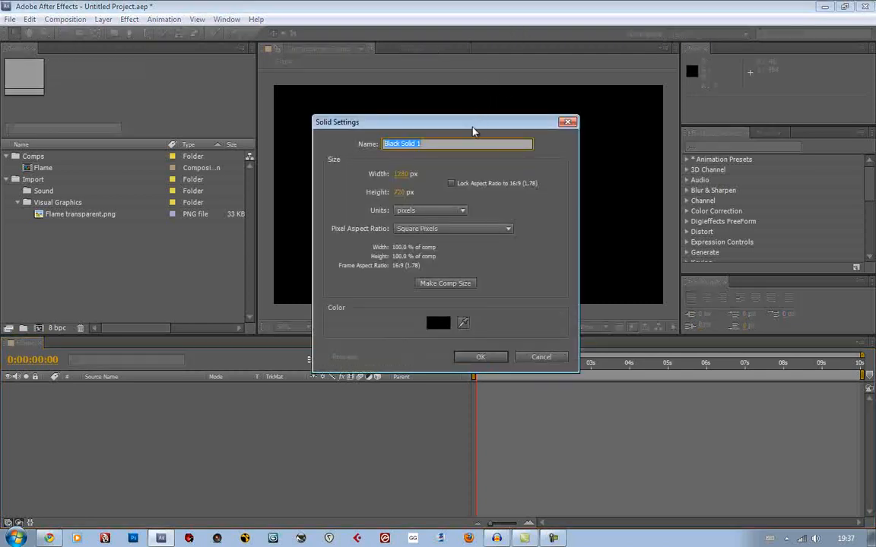
{"action": "mouse_move", "coordinate": [472, 131]}
{"action": "left_mouse_down"}
{"action": "mouse_move", "coordinate": [475, 107]}
{"action": "mouse_move", "coordinate": [467, 125]}
{"action": "left_mouse_up"}
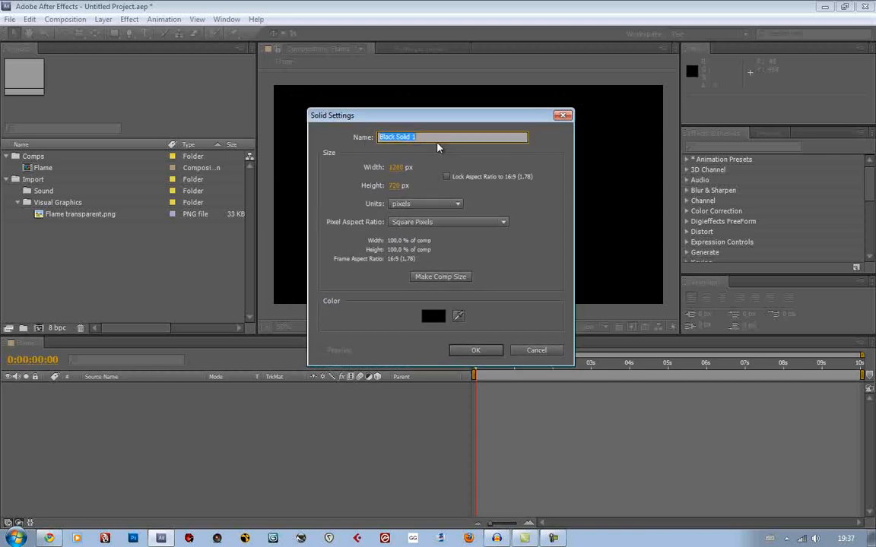
{"action": "type", "text": "Fire Particles"}
{"action": "left_click", "coordinate": [451, 277]}
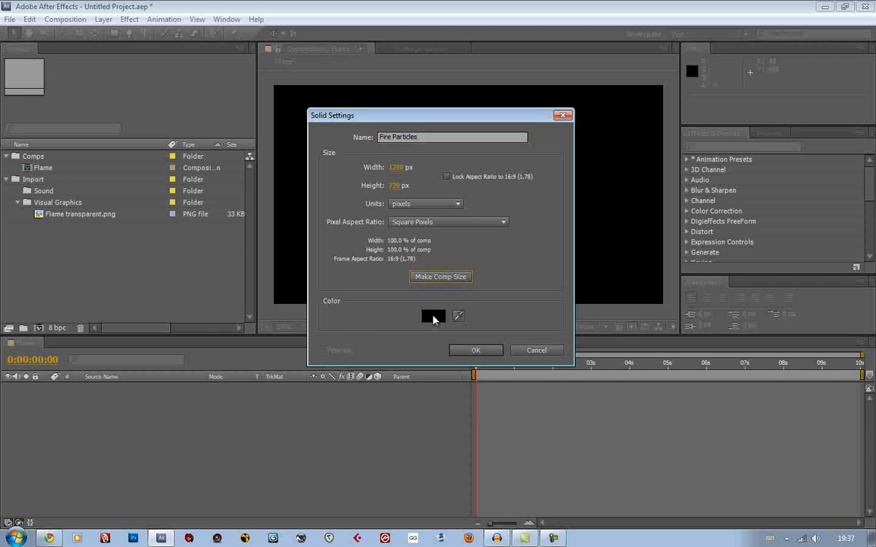
{"action": "left_click", "coordinate": [471, 350]}
Apply the Trapcode Particular effect to the Fire Particles solid
{"action": "left_click", "coordinate": [706, 146]}
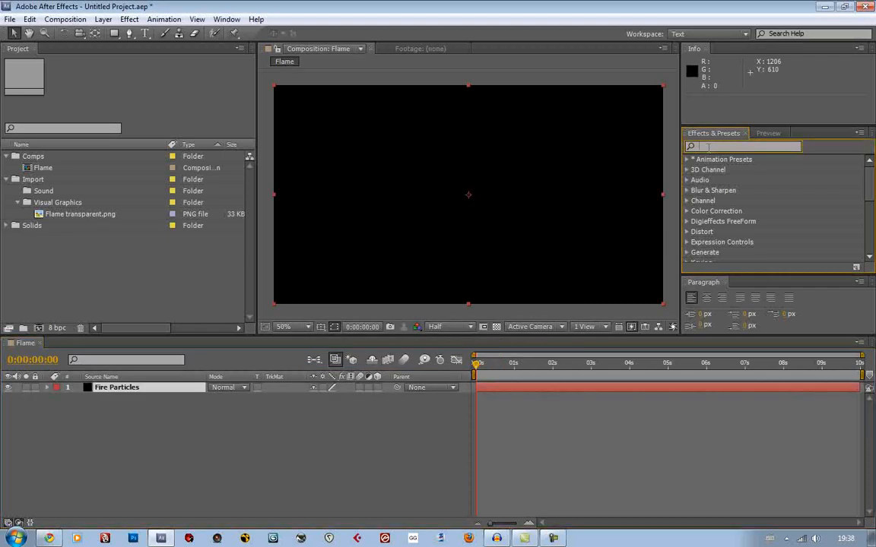
{"action": "scroll", "coordinate": [733, 218], "scroll_direction": "down", "scroll_amount": 6}
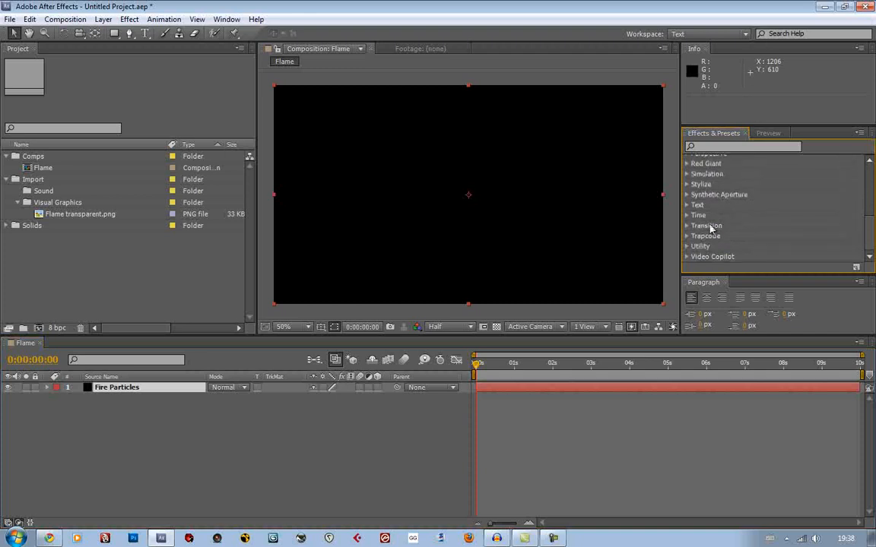
{"action": "left_click", "coordinate": [687, 236]}
{"action": "left_click_drag", "start_coordinate": [743, 236], "coordinate": [599, 228]}
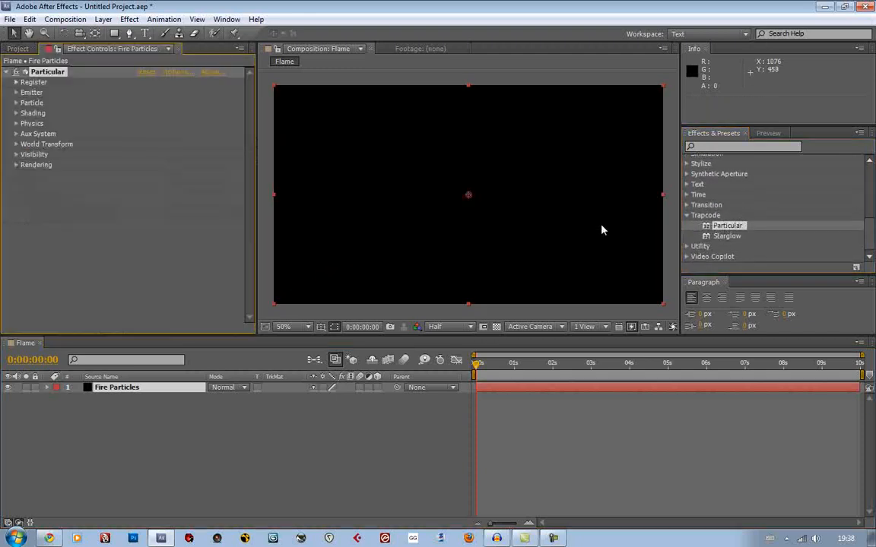
Search the effects for "parti" and clear the search again
{"action": "left_click", "coordinate": [716, 146]}
{"action": "type", "text": "parti"}
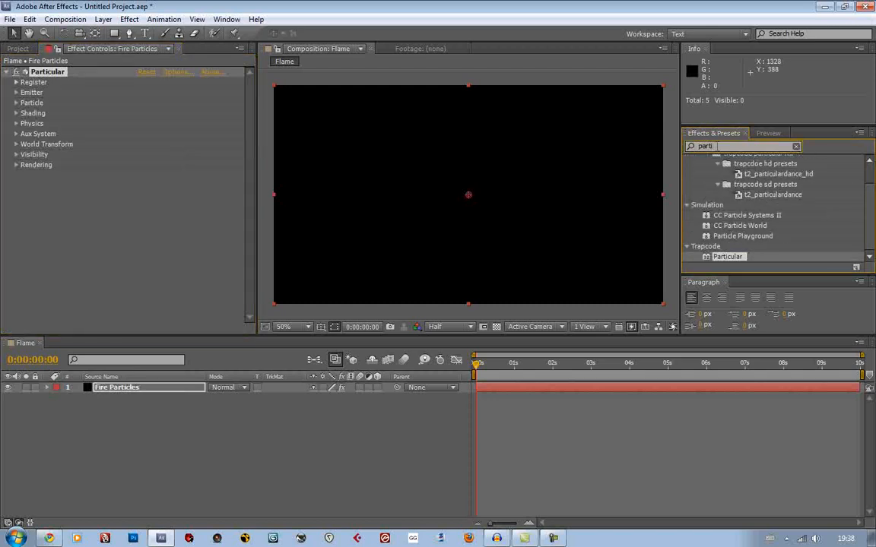
{"action": "left_click", "coordinate": [795, 146]}
{"action": "scroll", "coordinate": [768, 192], "scroll_direction": "up", "scroll_amount": 2}
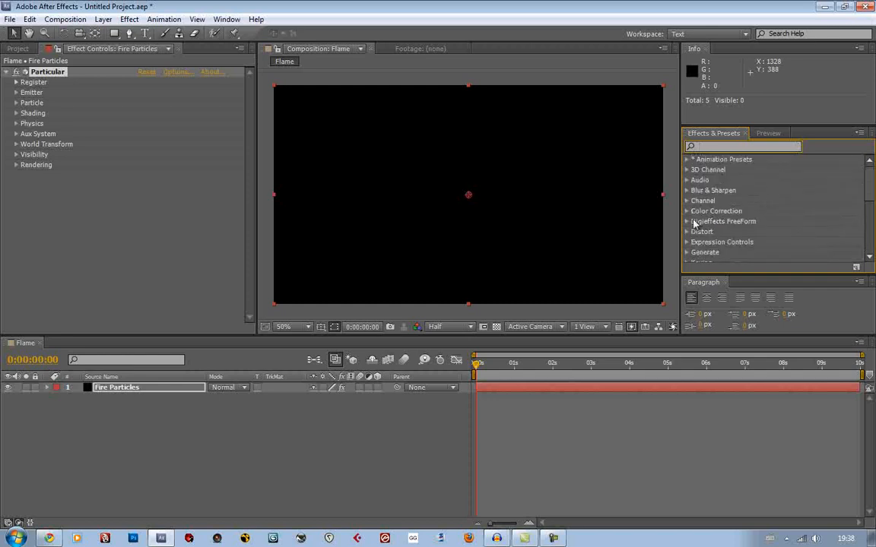
At 0:00:02:10, move Particular's emitter to about 156, 364 and set its Direction to Directional
{"action": "left_click_drag", "start_coordinate": [478, 367], "coordinate": [570, 391]}
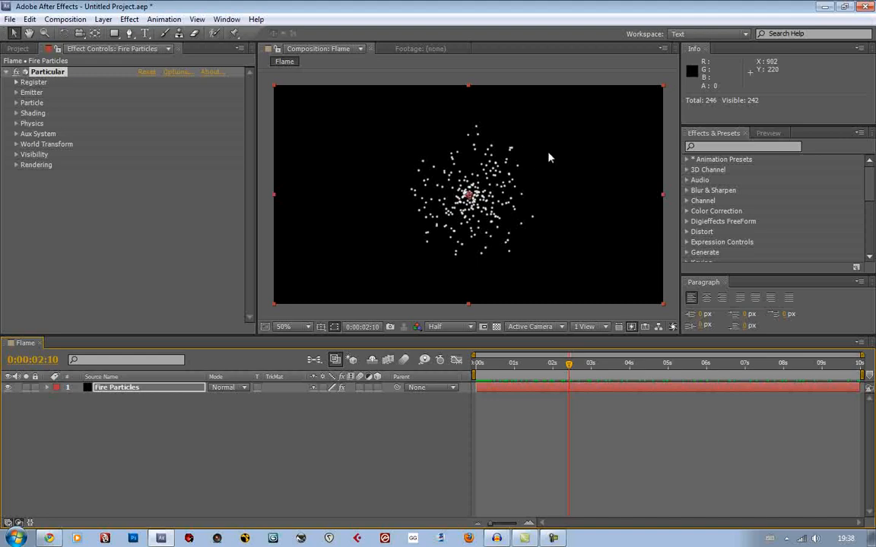
{"action": "left_click", "coordinate": [16, 92]}
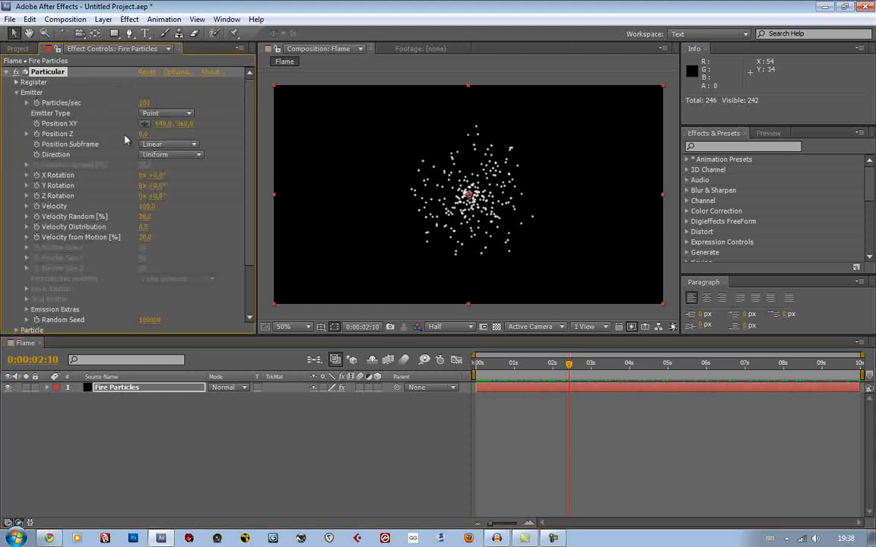
{"action": "left_click", "coordinate": [144, 124]}
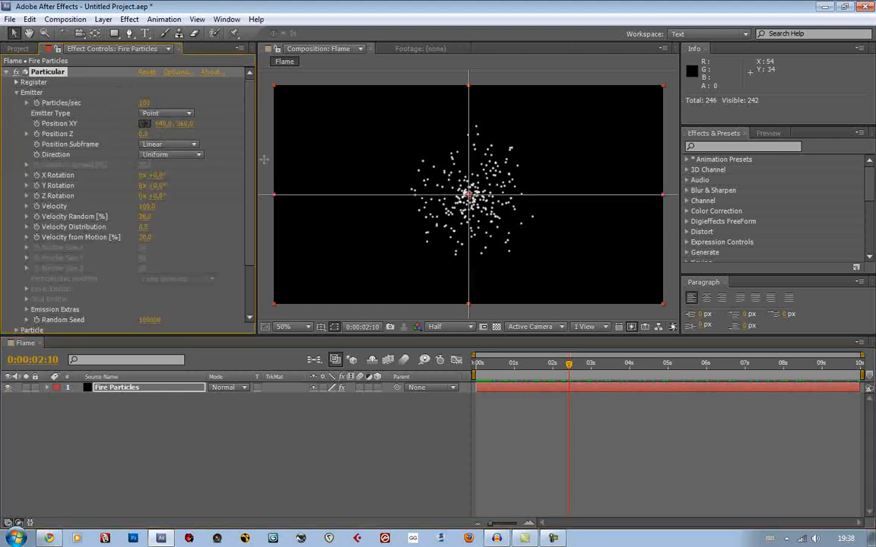
{"action": "left_click", "coordinate": [322, 196]}
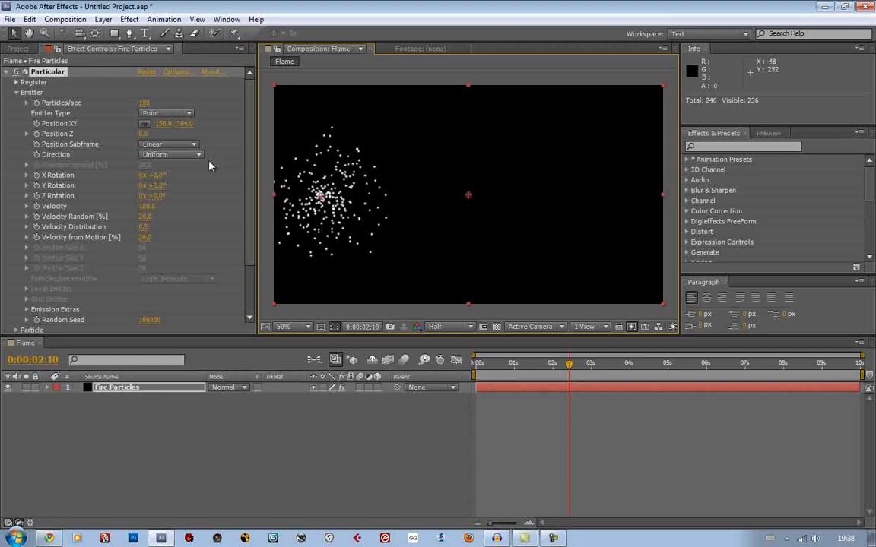
{"action": "left_click", "coordinate": [186, 154]}
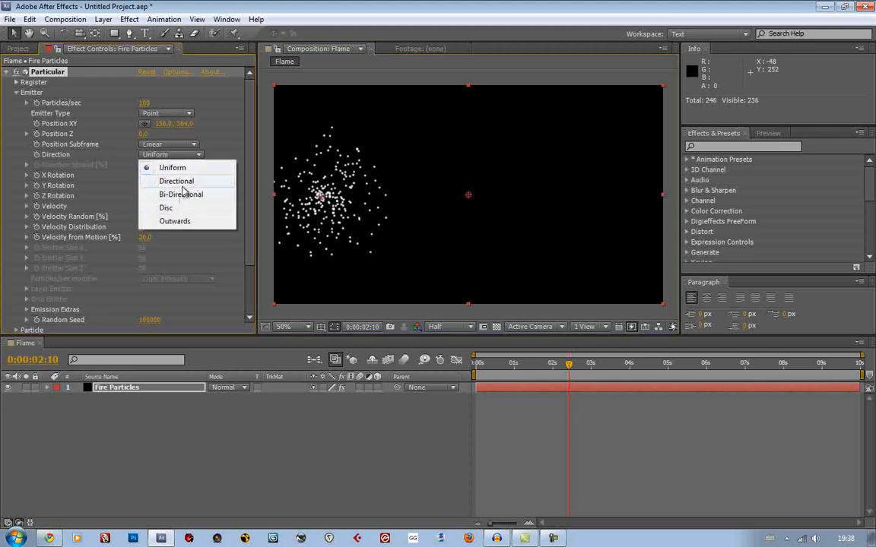
{"action": "left_click", "coordinate": [170, 181]}
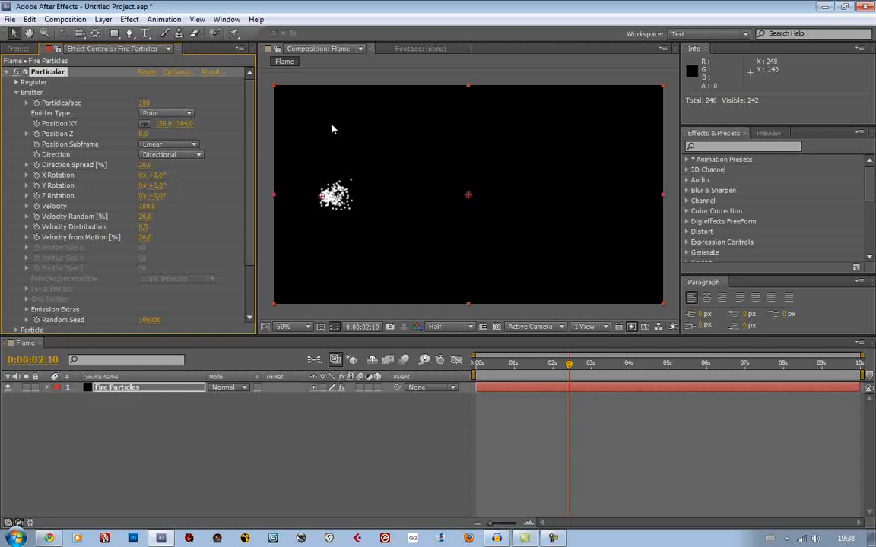
Add a camera with the default settings to the Flame composition and place it below the Fire Particles layer
{"action": "left_click", "coordinate": [102, 19]}
{"action": "mouse_move", "coordinate": [122, 34]}
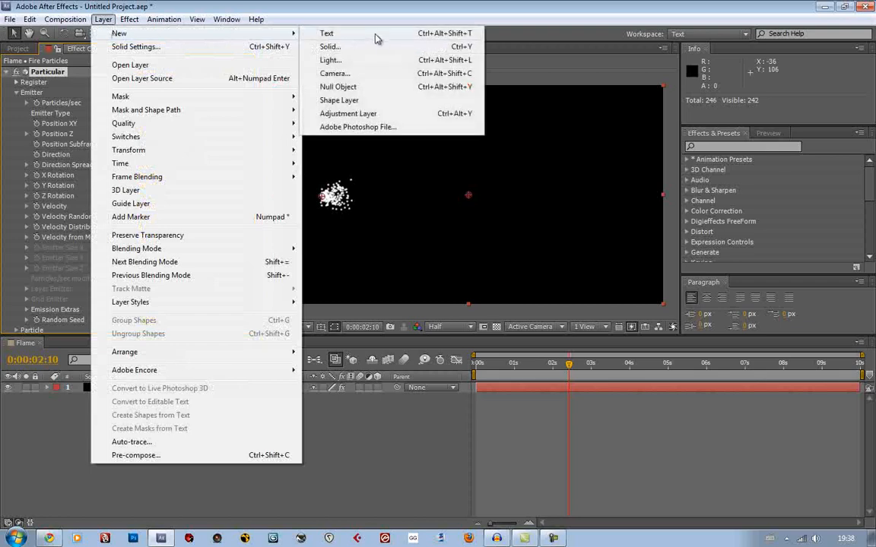
{"action": "left_click", "coordinate": [368, 74]}
{"action": "key", "text": "Return"}
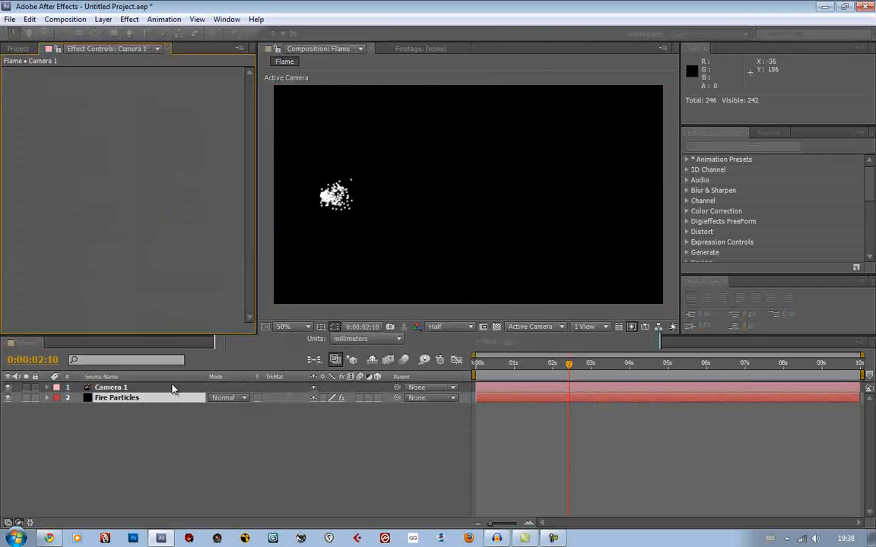
{"action": "left_click_drag", "start_coordinate": [172, 389], "coordinate": [137, 414]}
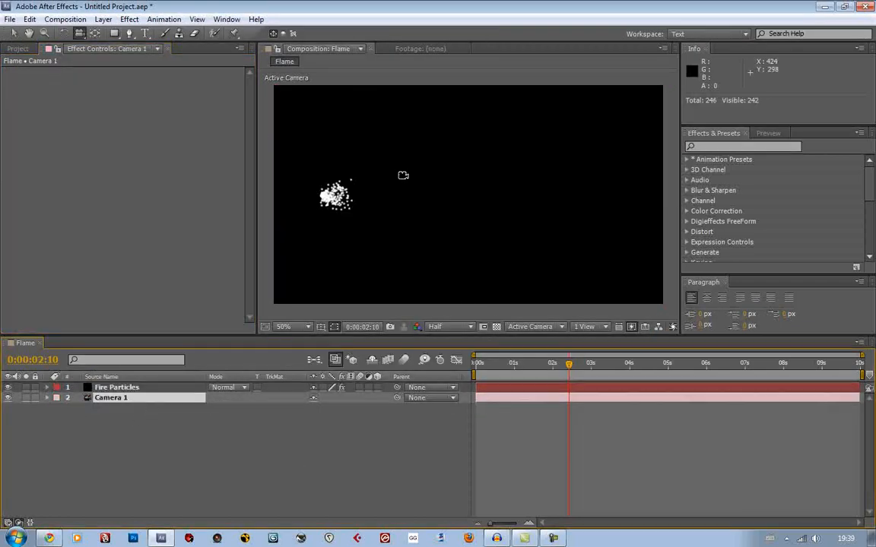
Try orbiting the view around the particles with the camera and undo the move
{"action": "left_click_drag", "start_coordinate": [373, 162], "coordinate": [328, 196]}
{"action": "key", "text": "ctrl+z"}
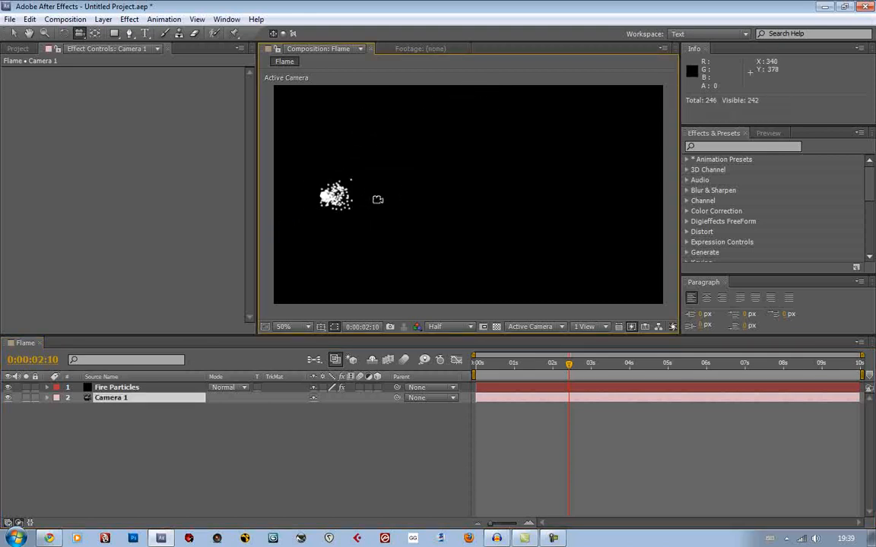
Switch back to the Selection tool and set the Fire Particles emitter's Y Rotation to 90° at 0:00:02:07
{"action": "left_click", "coordinate": [125, 388]}
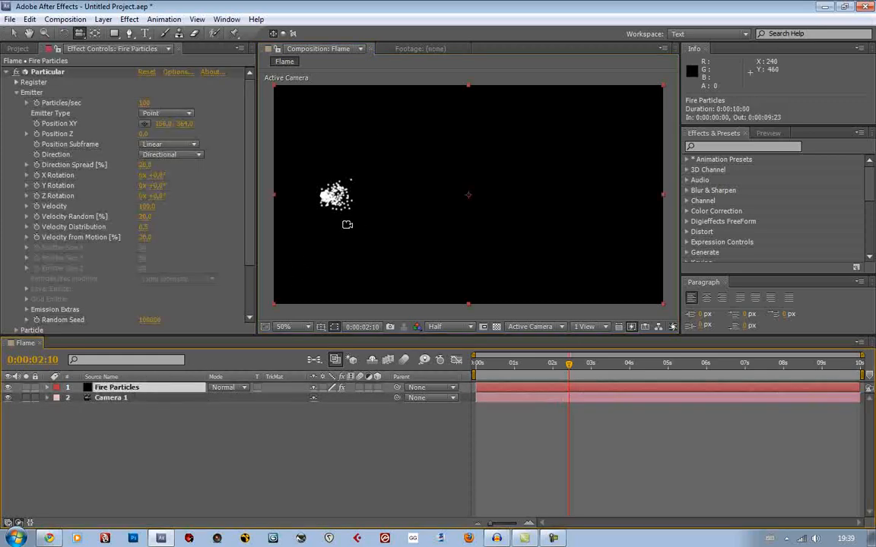
{"action": "key", "text": "v"}
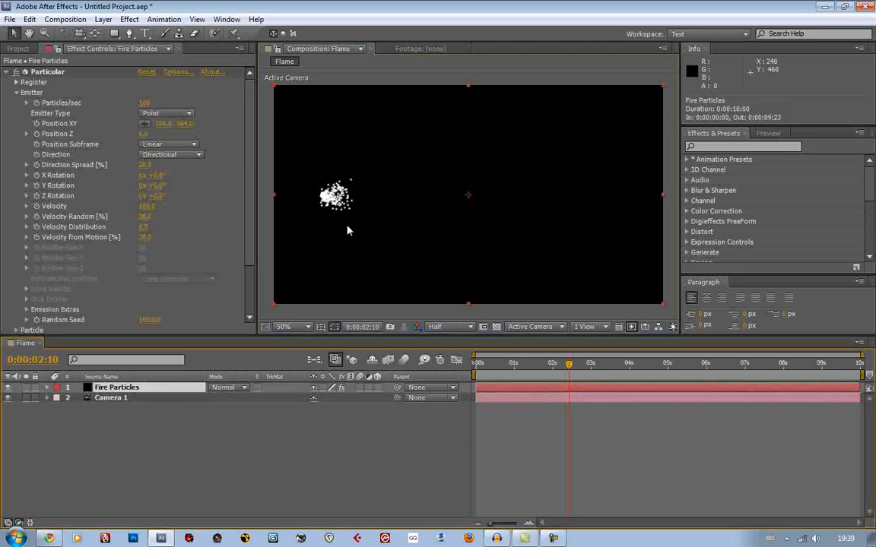
{"action": "left_click", "coordinate": [448, 84]}
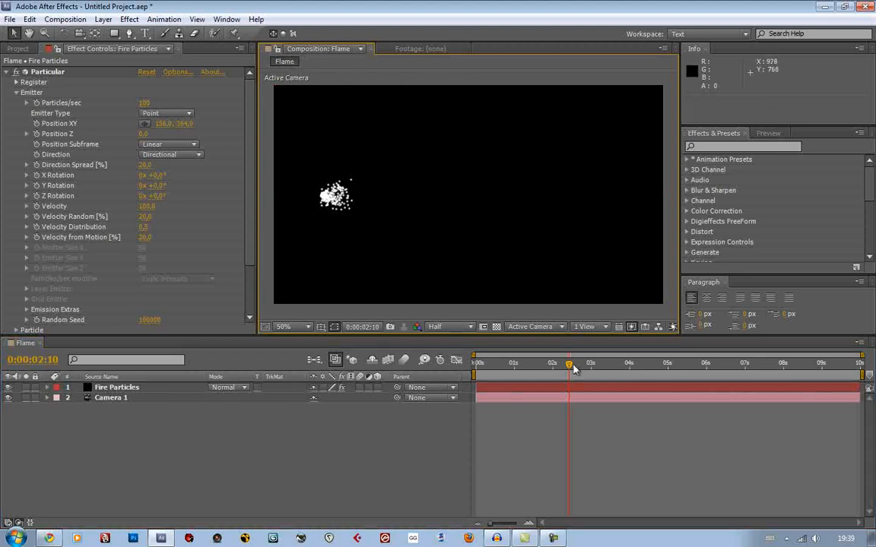
{"action": "mouse_move", "coordinate": [574, 369]}
{"action": "left_mouse_down"}
{"action": "mouse_move", "coordinate": [638, 356]}
{"action": "mouse_move", "coordinate": [564, 355]}
{"action": "left_mouse_up"}
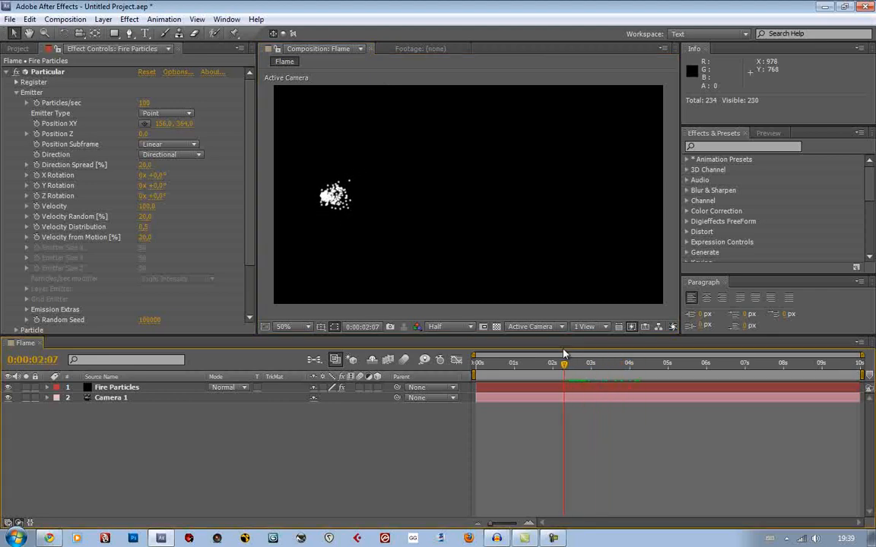
{"action": "left_click_drag", "start_coordinate": [158, 187], "coordinate": [208, 187]}
{"action": "left_click", "coordinate": [156, 186]}
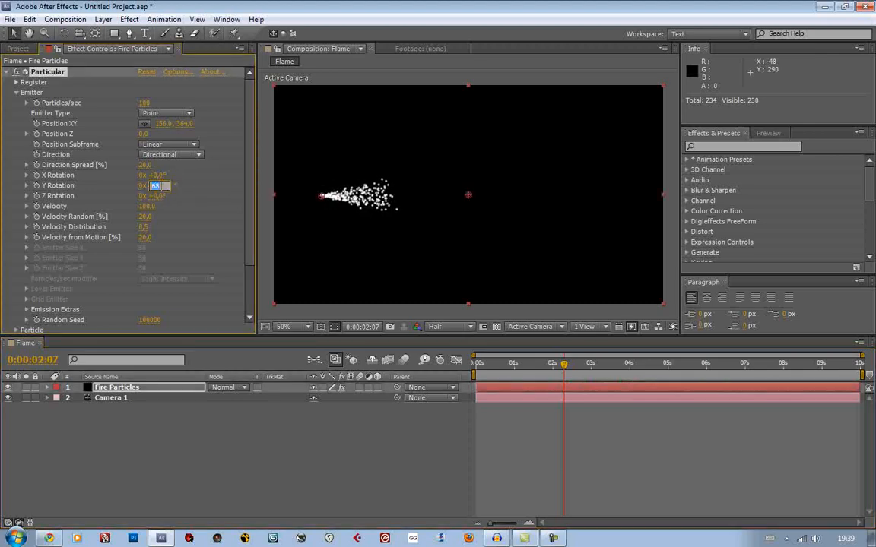
{"action": "type", "text": "90"}
{"action": "key", "text": "Return"}
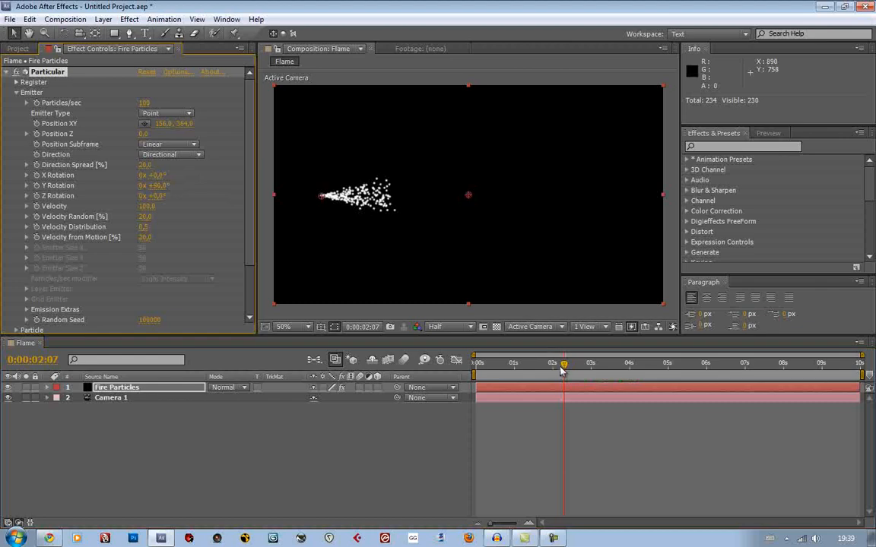
Preview the rotated particle stream and scrub through it to 0:00:03:16
{"action": "mouse_move", "coordinate": [563, 368]}
{"action": "left_mouse_down"}
{"action": "mouse_move", "coordinate": [658, 366]}
{"action": "mouse_move", "coordinate": [572, 366]}
{"action": "left_mouse_up"}
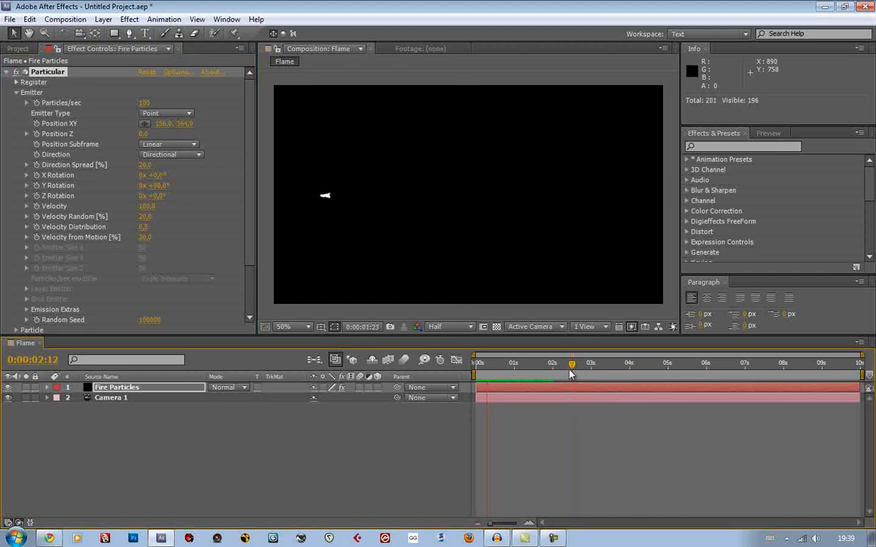
{"action": "key", "text": "space"}
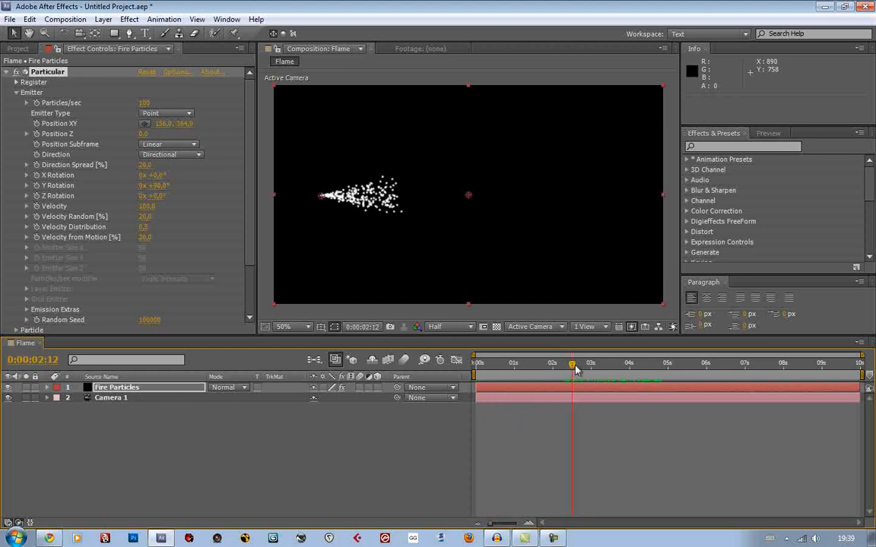
{"action": "left_click_drag", "start_coordinate": [575, 369], "coordinate": [616, 368]}
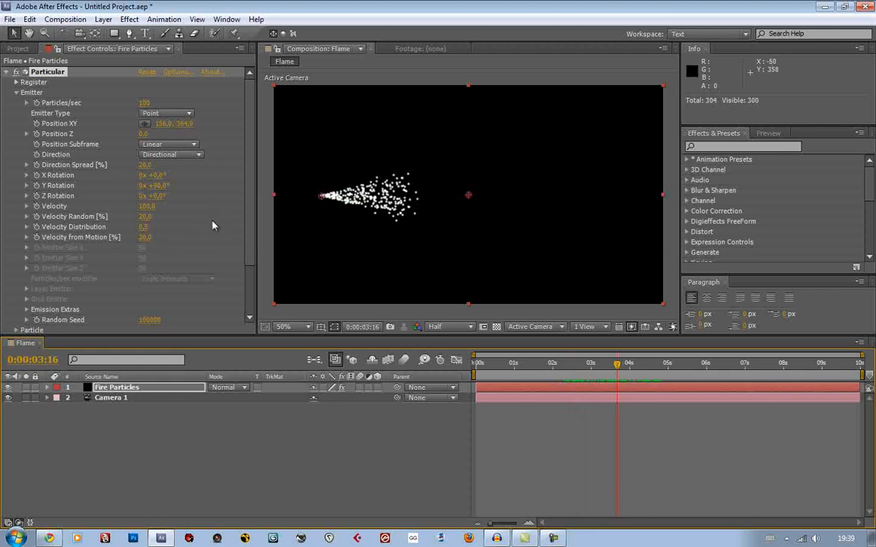
Set the Particular emitter's Velocity to 400
{"action": "scroll", "coordinate": [212, 225], "scroll_direction": "down", "scroll_amount": 3}
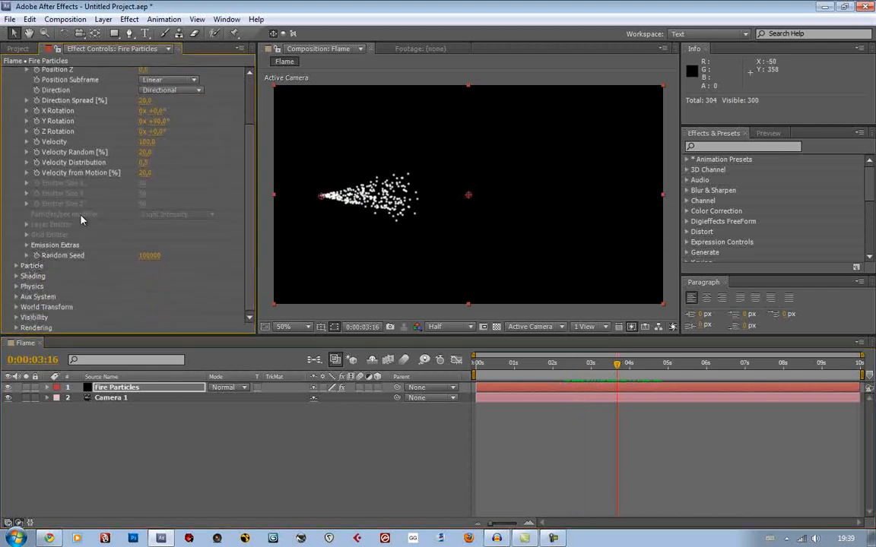
{"action": "scroll", "coordinate": [82, 220], "scroll_direction": "up", "scroll_amount": 3}
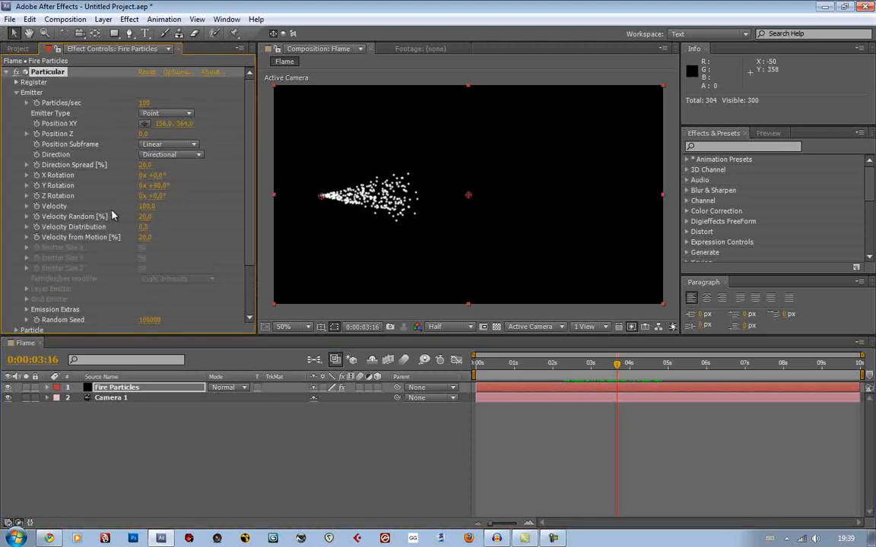
{"action": "left_click_drag", "start_coordinate": [142, 207], "coordinate": [151, 209]}
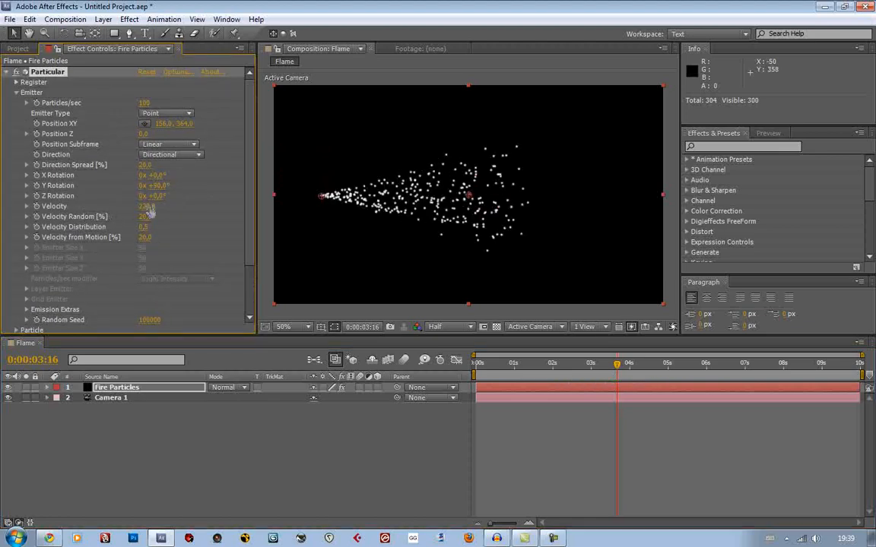
{"action": "left_click", "coordinate": [150, 207]}
{"action": "type", "text": "400"}
{"action": "key", "text": "Return"}
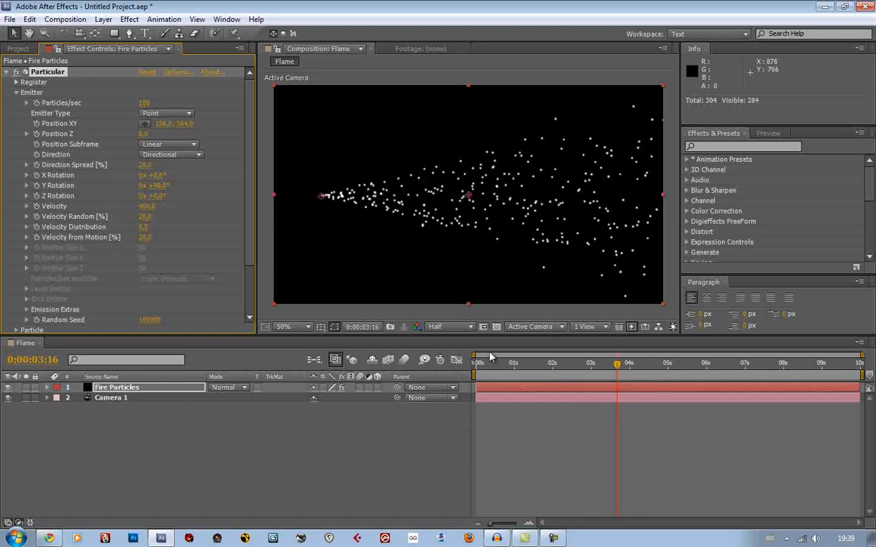
At 0:00:03:15, move the Particular emitter to about 122, 364 and deselect the layer
{"action": "left_click_drag", "start_coordinate": [545, 363], "coordinate": [617, 380]}
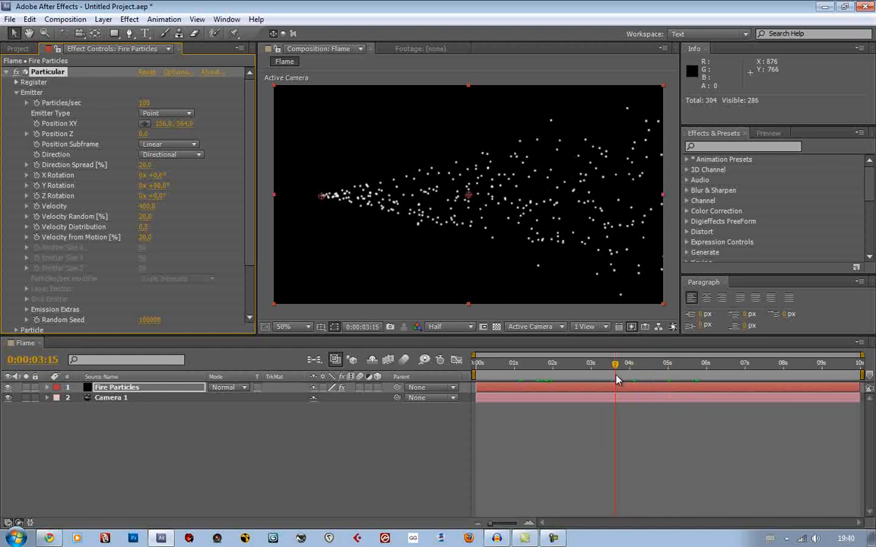
{"action": "left_click_drag", "start_coordinate": [325, 200], "coordinate": [313, 198]}
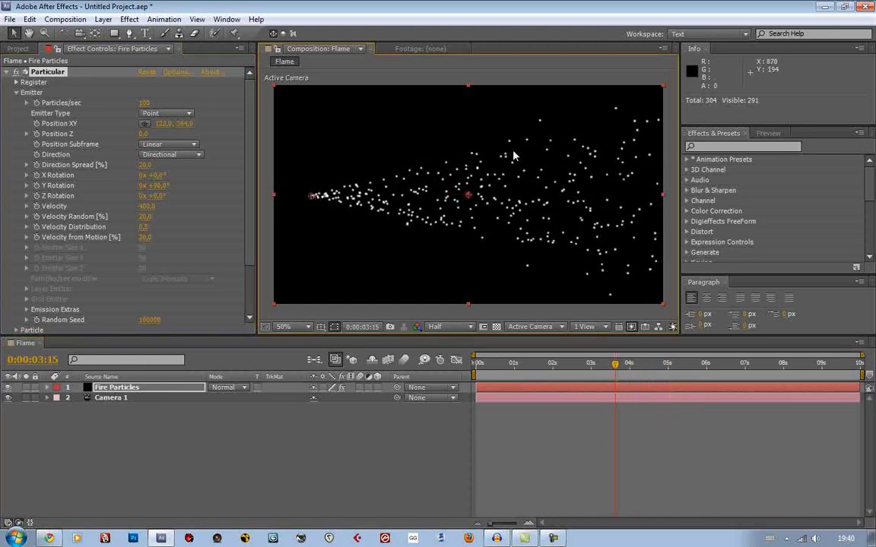
{"action": "left_click", "coordinate": [491, 80]}
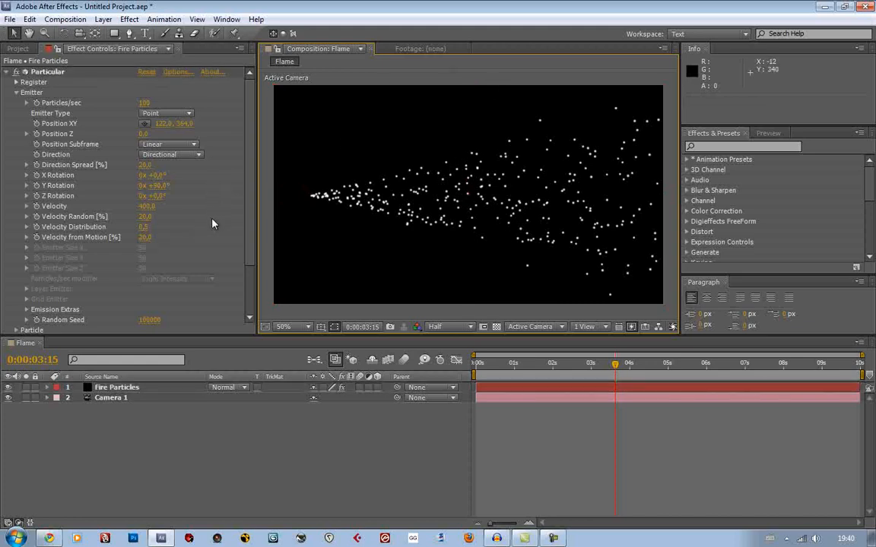
Set the particles' Life to 1 second and run a RAM preview of the shortened stream
{"action": "scroll", "coordinate": [212, 224], "scroll_direction": "down", "scroll_amount": 3}
{"action": "left_click", "coordinate": [16, 265]}
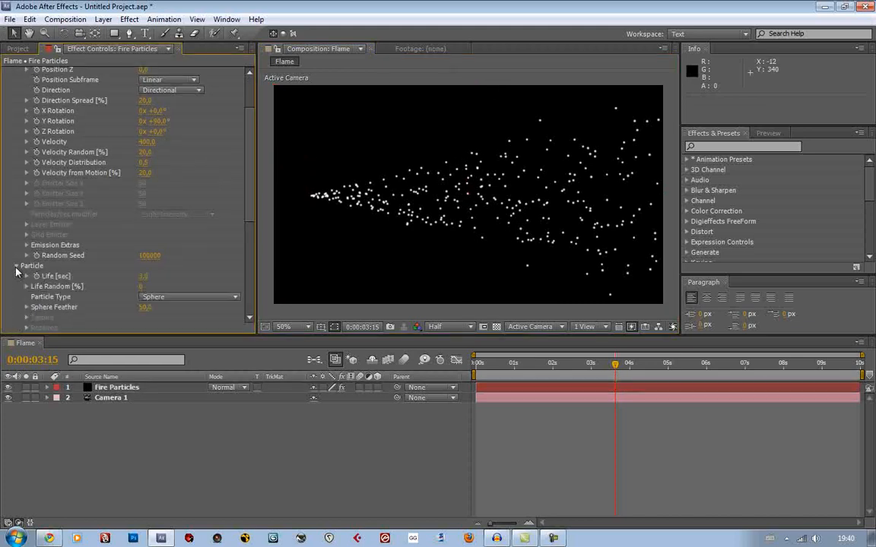
{"action": "scroll", "coordinate": [136, 125], "scroll_direction": "down", "scroll_amount": 6}
{"action": "left_click", "coordinate": [145, 132]}
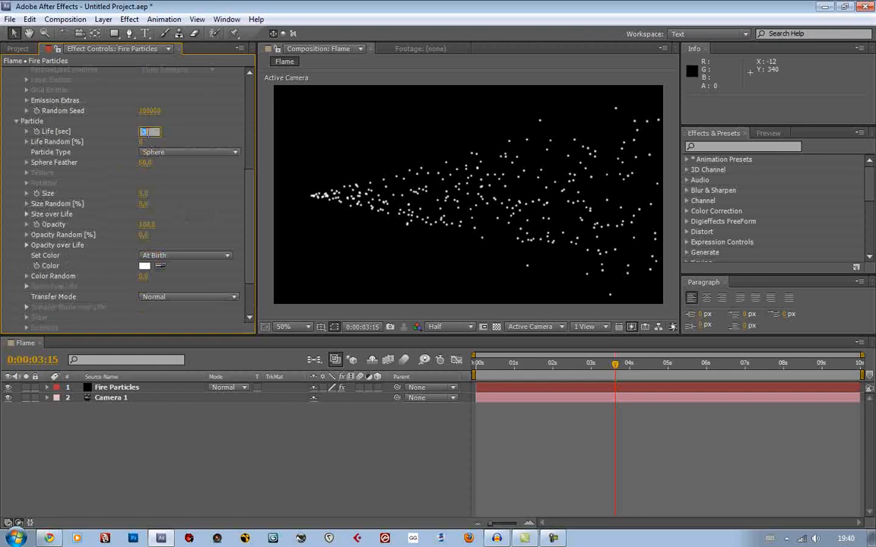
{"action": "type", "text": "1"}
{"action": "key", "text": "Return"}
{"action": "left_click_drag", "start_coordinate": [568, 368], "coordinate": [628, 370]}
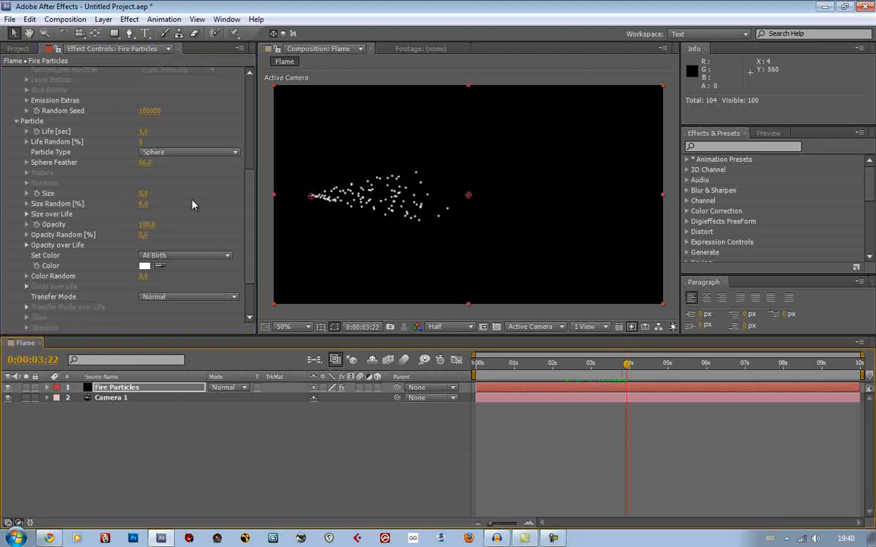
{"action": "key", "text": "KP_0"}
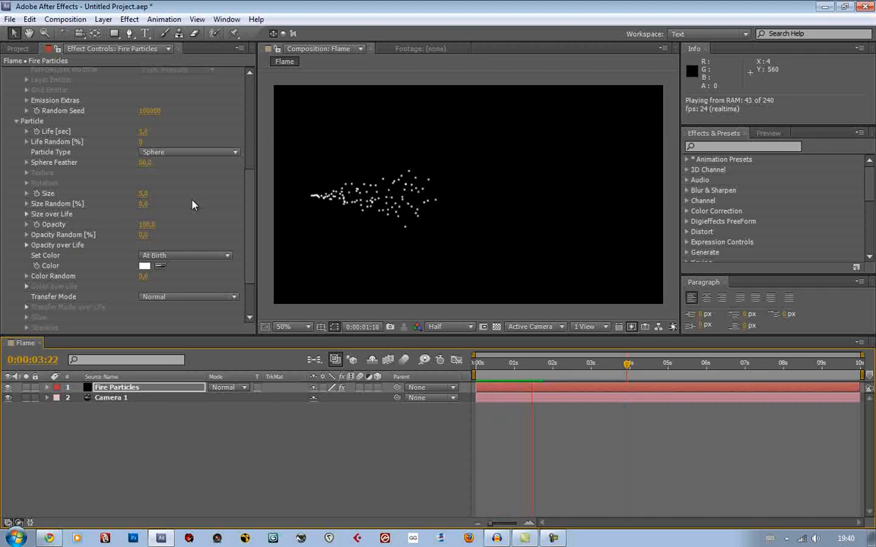
Set the particles' Life to 1.5 seconds and scrub to 0:00:02:13
{"action": "left_click", "coordinate": [142, 133]}
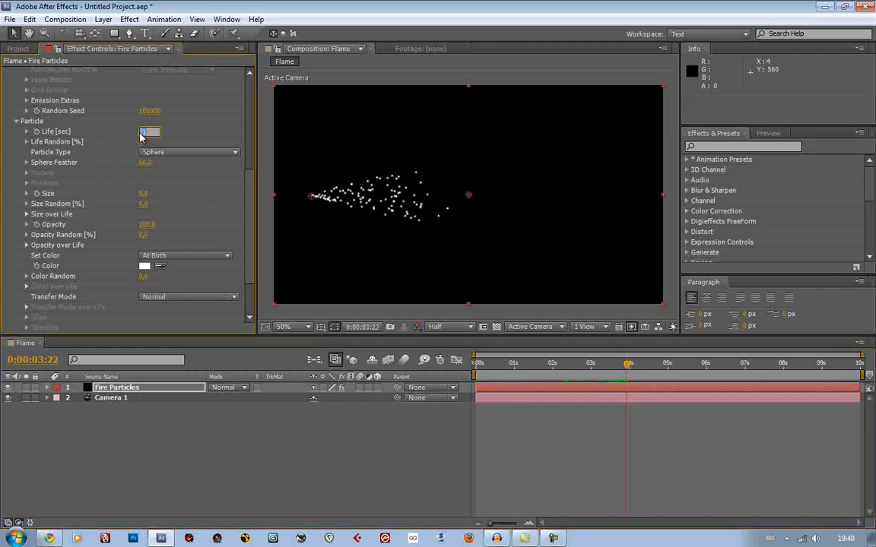
{"action": "type", "text": "1,5"}
{"action": "key", "text": "Return"}
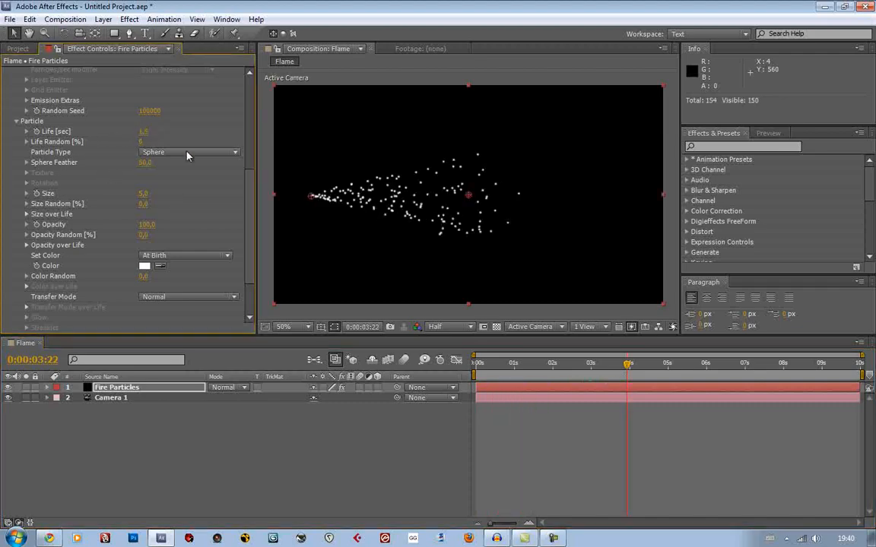
{"action": "left_click_drag", "start_coordinate": [554, 369], "coordinate": [573, 368]}
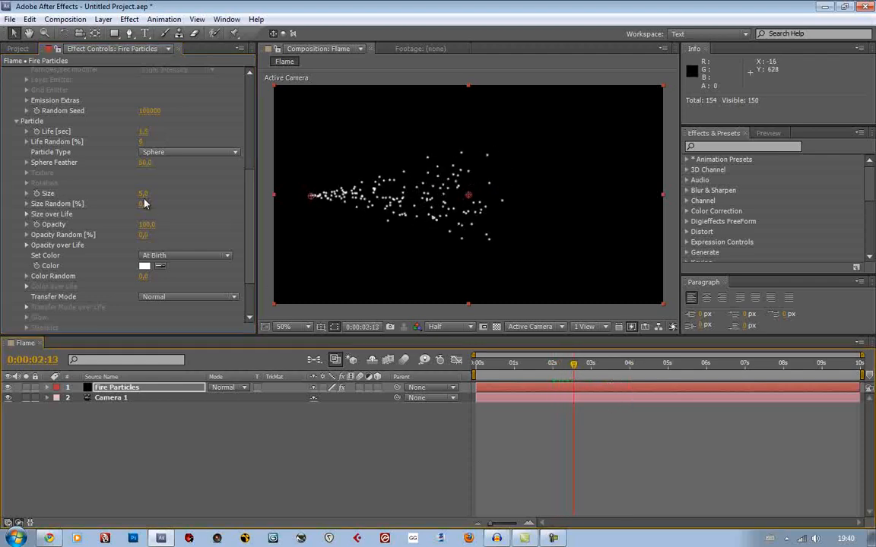
Set the emitter's Direction Spread to 0% and scrub the stream to 0:00:01:01
{"action": "scroll", "coordinate": [172, 180], "scroll_direction": "up", "scroll_amount": 5}
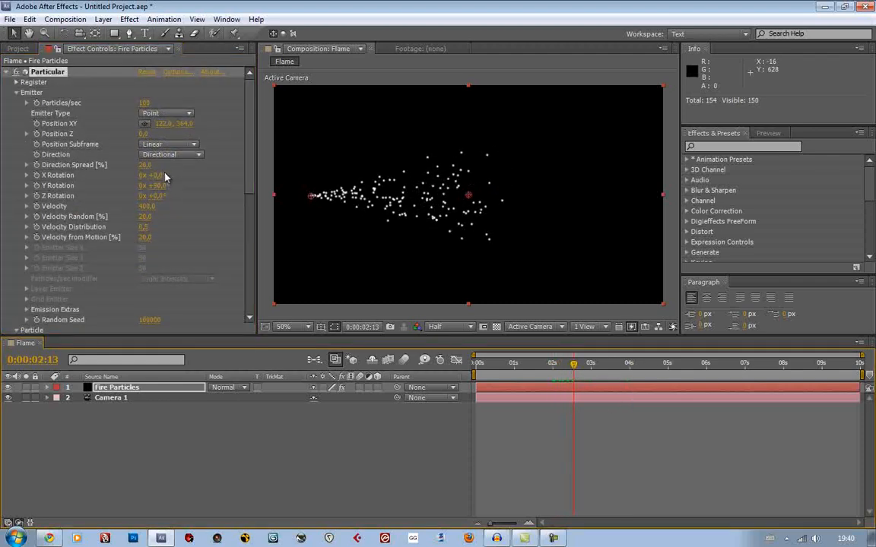
{"action": "left_click", "coordinate": [144, 165]}
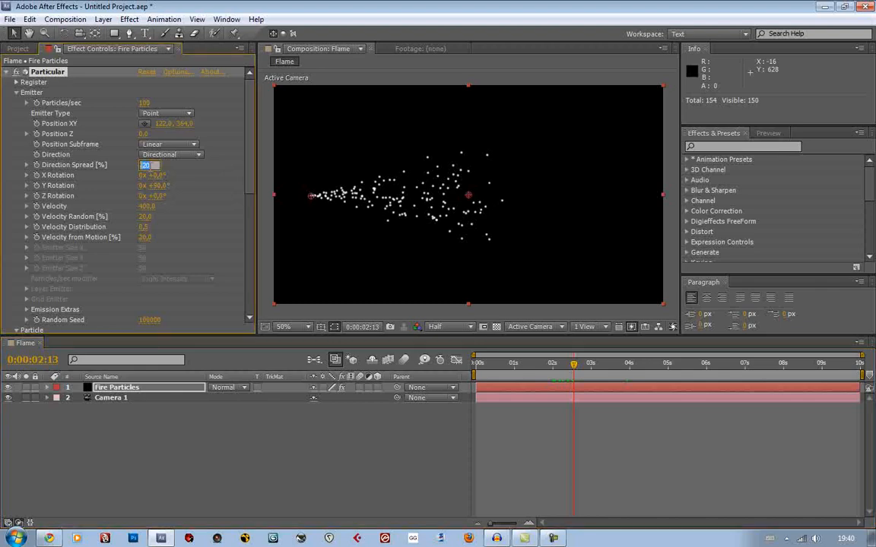
{"action": "type", "text": "0"}
{"action": "key", "text": "Return"}
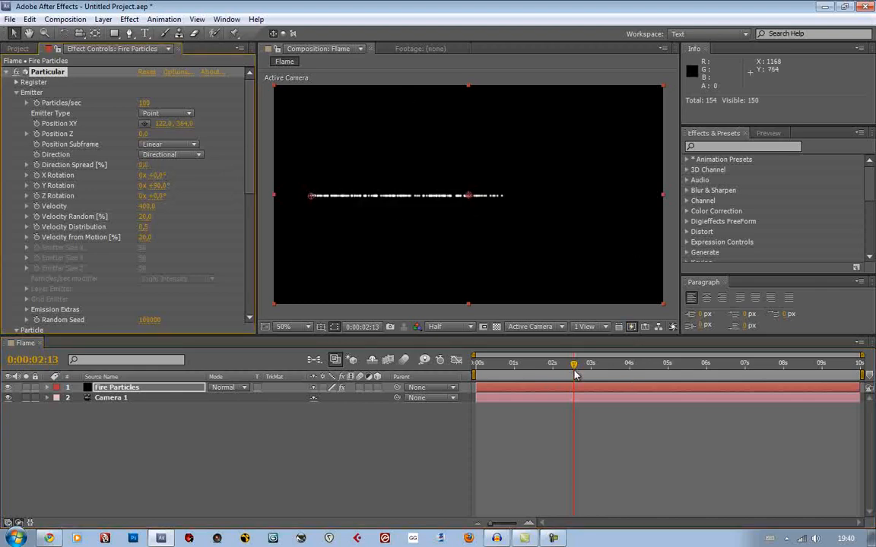
{"action": "mouse_move", "coordinate": [524, 368]}
{"action": "left_mouse_down"}
{"action": "mouse_move", "coordinate": [572, 370]}
{"action": "mouse_move", "coordinate": [515, 370]}
{"action": "left_mouse_up"}
Set the emitter's Direction Spread to 10% and scrub the stream to 0:00:02:02
{"action": "left_click", "coordinate": [144, 165]}
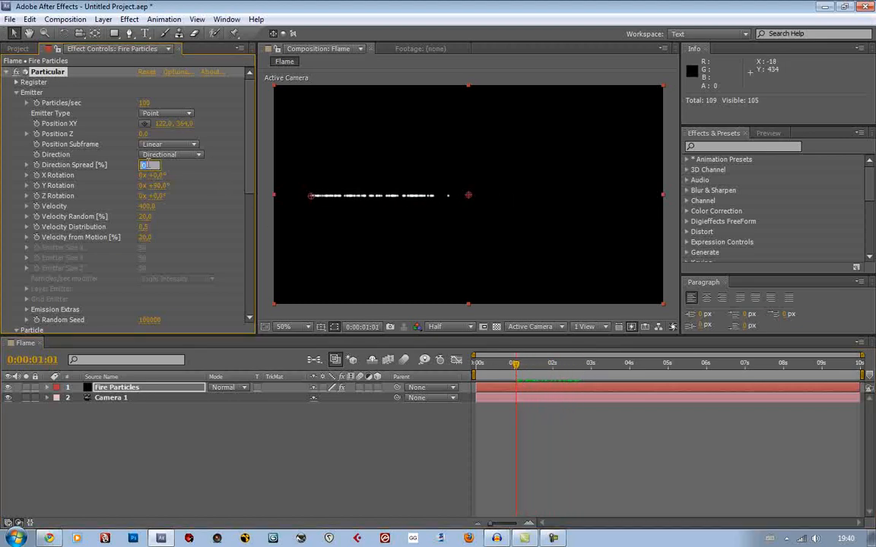
{"action": "type", "text": "10"}
{"action": "key", "text": "Return"}
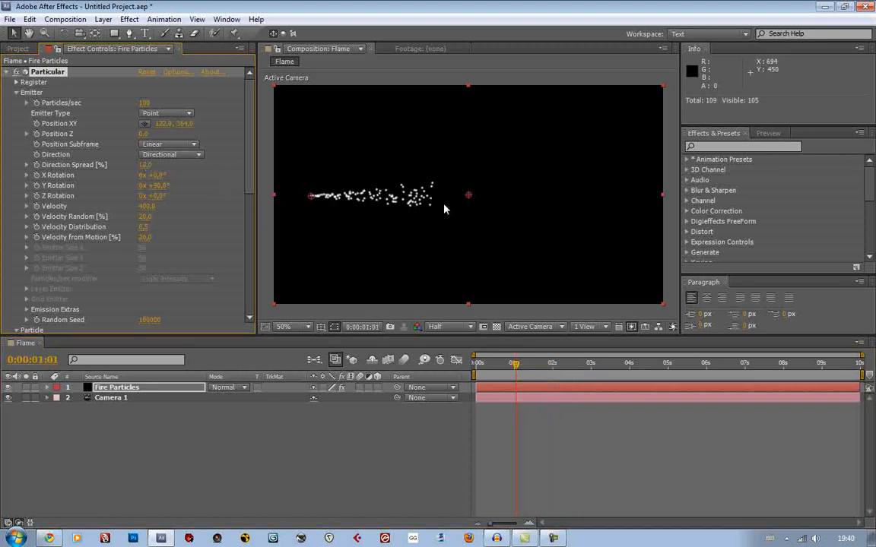
{"action": "left_click_drag", "start_coordinate": [476, 364], "coordinate": [555, 369]}
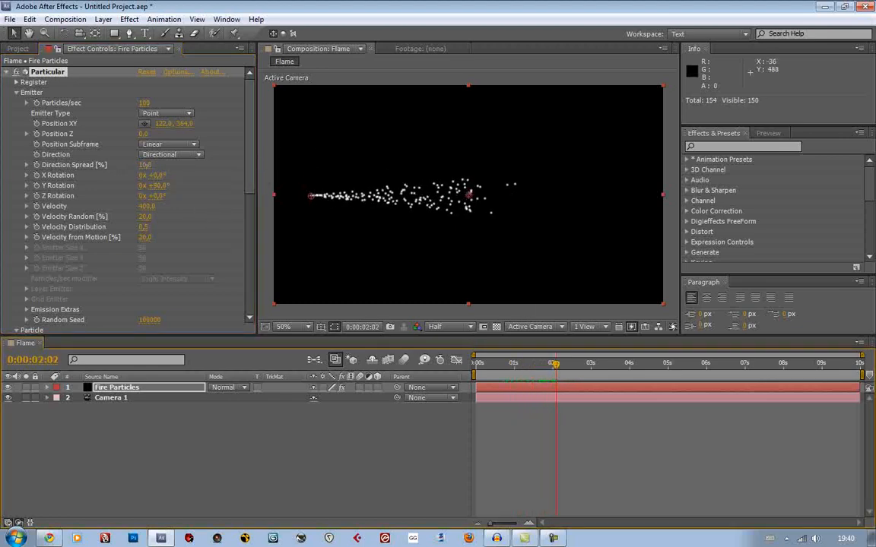
Set the emitter's Direction Spread to 15%, raise it further to 37%, and check the stream at 0:00:01:06
{"action": "left_click", "coordinate": [147, 165]}
{"action": "type", "text": "15"}
{"action": "key", "text": "Return"}
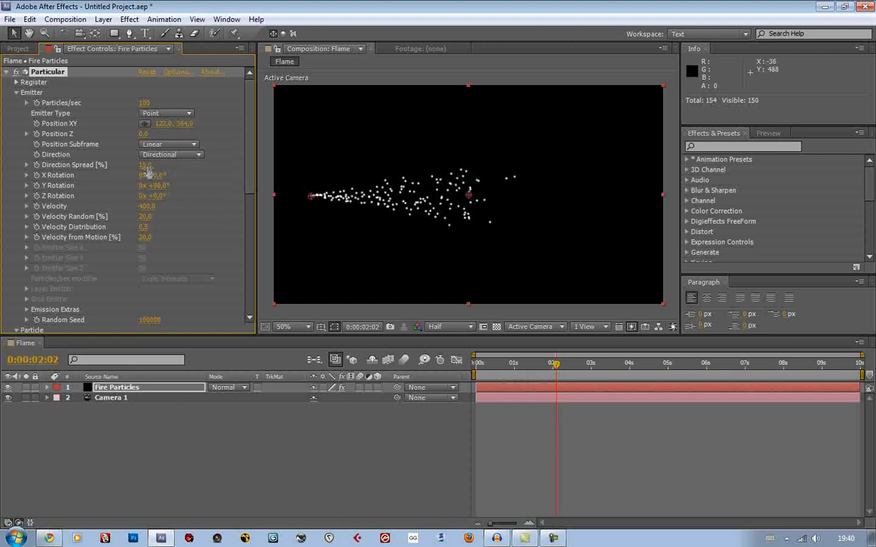
{"action": "left_click_drag", "start_coordinate": [147, 167], "coordinate": [163, 167]}
{"action": "left_click", "coordinate": [526, 369]}
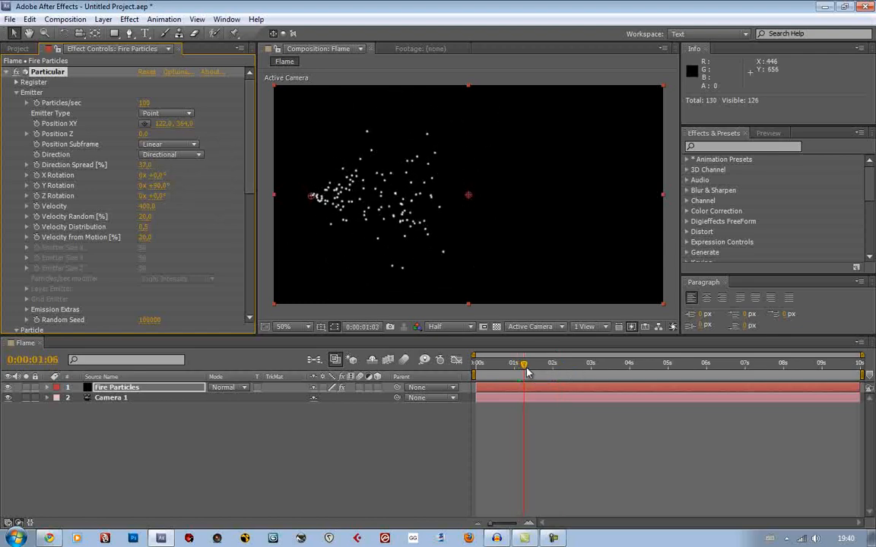
Set the emitter's Direction Spread to 15% and preview the particle stream
{"action": "left_click_drag", "start_coordinate": [528, 372], "coordinate": [538, 371]}
{"action": "left_click", "coordinate": [143, 165]}
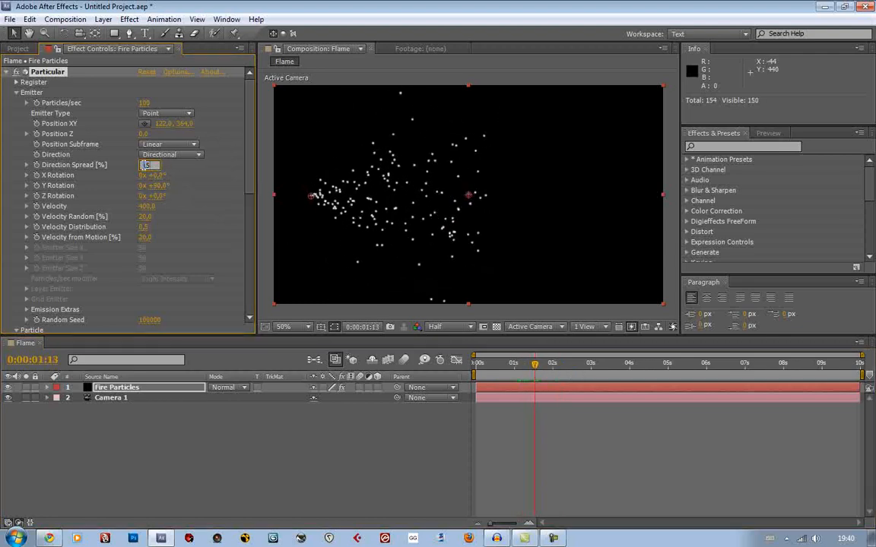
{"action": "key", "text": "Return"}
{"action": "left_click_drag", "start_coordinate": [537, 371], "coordinate": [559, 370]}
{"action": "left_click_drag", "start_coordinate": [555, 370], "coordinate": [545, 371]}
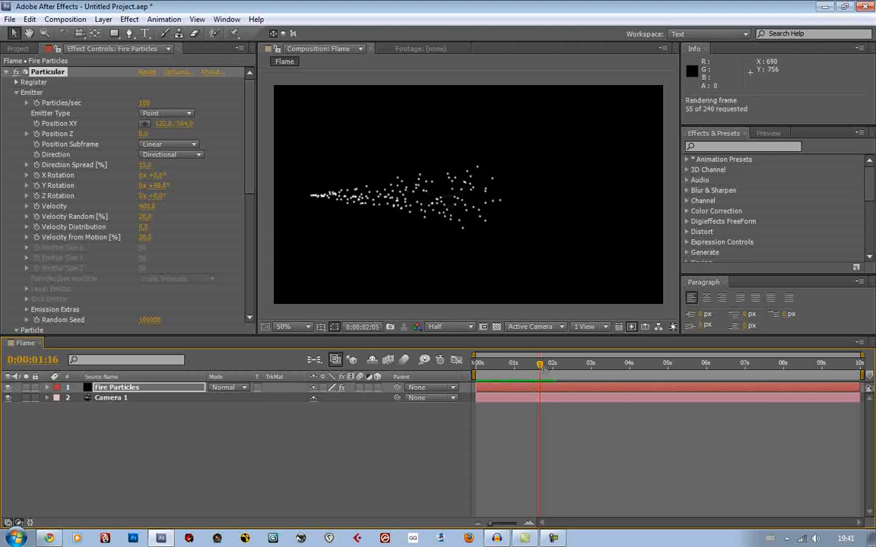
{"action": "key", "text": "space"}
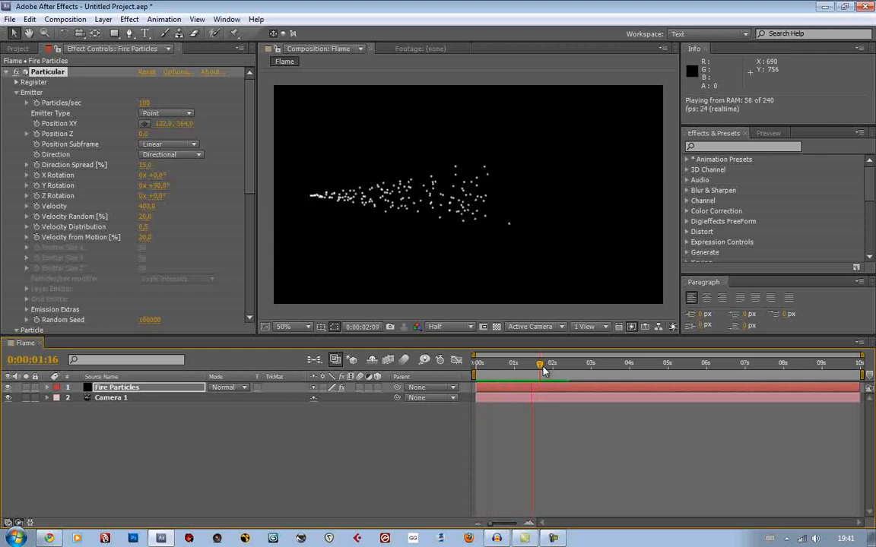
{"action": "key", "text": "space"}
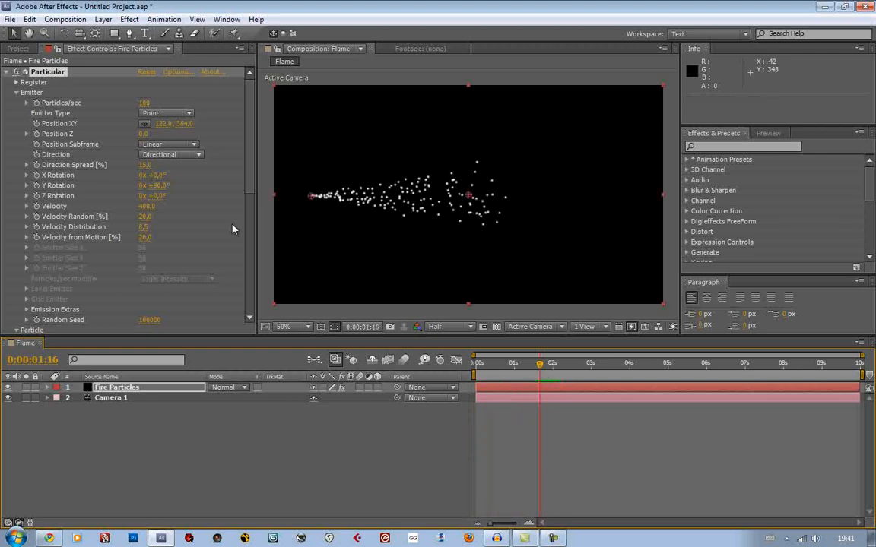
Set the emitter's Velocity to 500 and scrub the stream to 0:00:02:07
{"action": "scroll", "coordinate": [202, 208], "scroll_direction": "down", "scroll_amount": 3}
{"action": "scroll", "coordinate": [204, 209], "scroll_direction": "up", "scroll_amount": 3}
{"action": "left_click", "coordinate": [145, 206]}
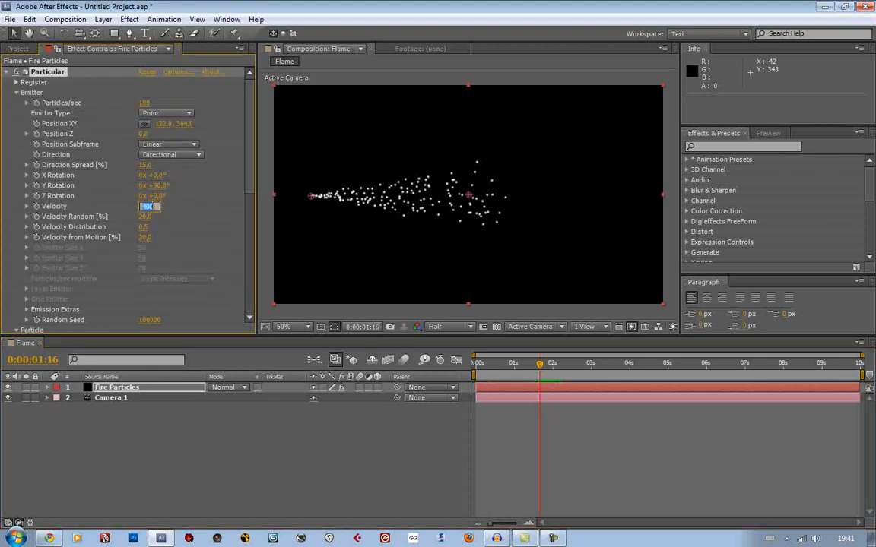
{"action": "type", "text": "500"}
{"action": "key", "text": "Return"}
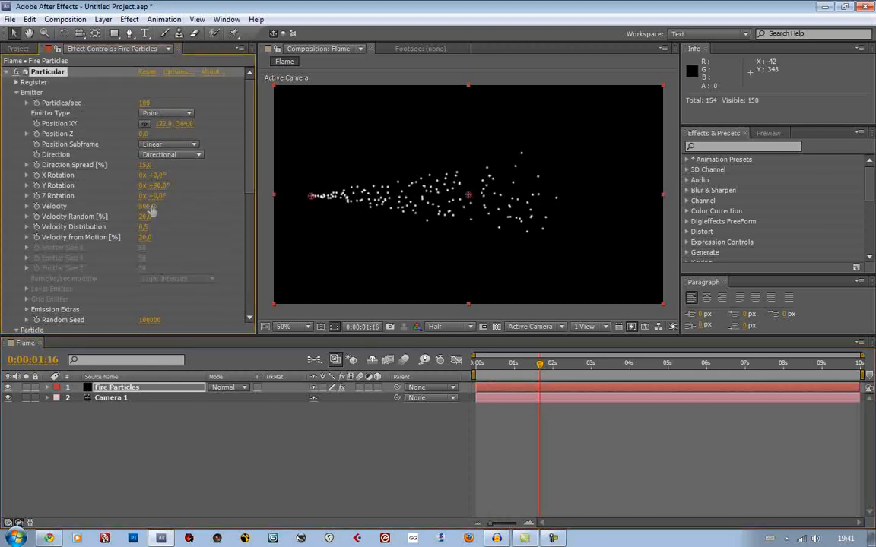
{"action": "left_click_drag", "start_coordinate": [512, 367], "coordinate": [563, 368]}
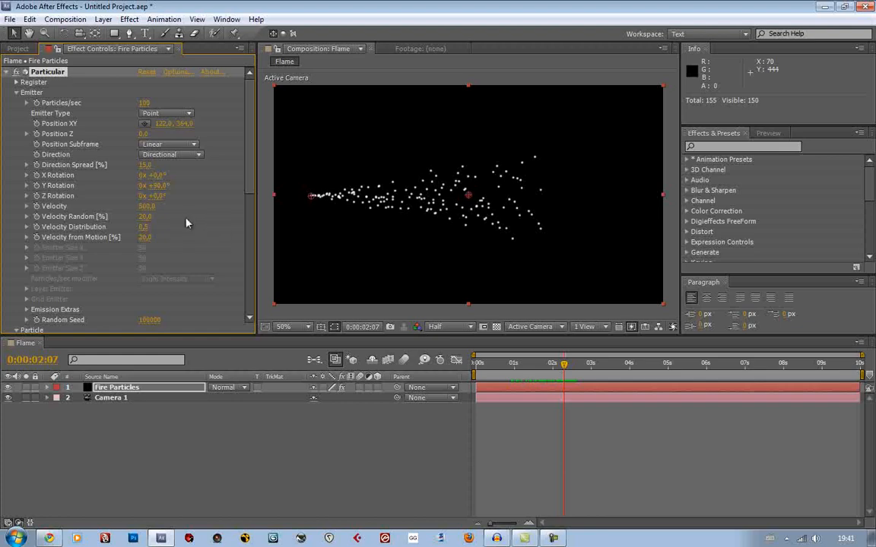
Add the expression wiggle(20,5) to the emitter's Z Rotation and preview the stream's movement
{"action": "left_click", "coordinate": [38, 200], "text": "alt"}
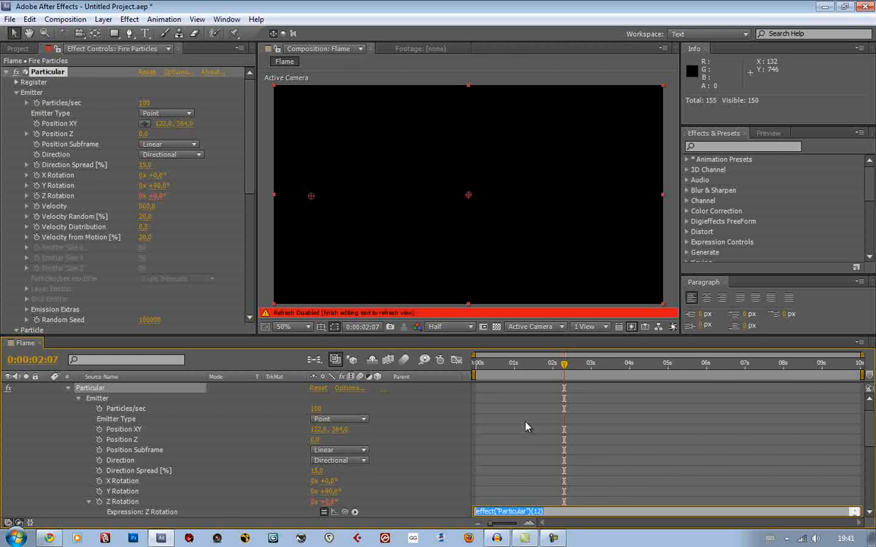
{"action": "type", "text": "wiggle("}
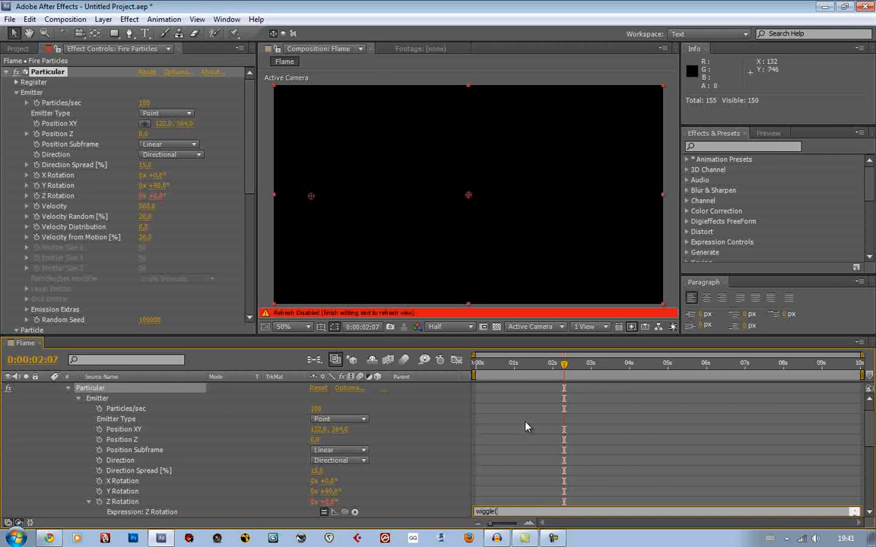
{"action": "type", "text": "20,5)"}
{"action": "left_click", "coordinate": [528, 365]}
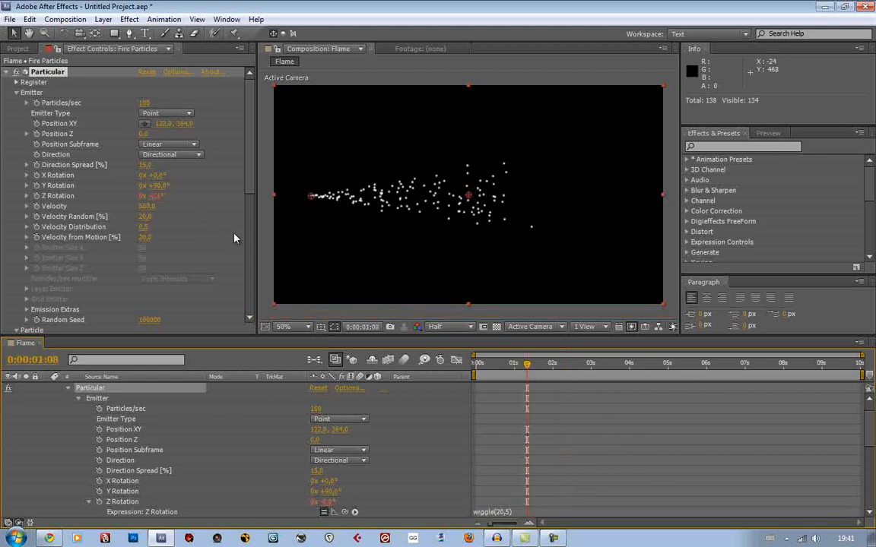
{"action": "left_click", "coordinate": [499, 364]}
{"action": "left_click_drag", "start_coordinate": [499, 368], "coordinate": [518, 378]}
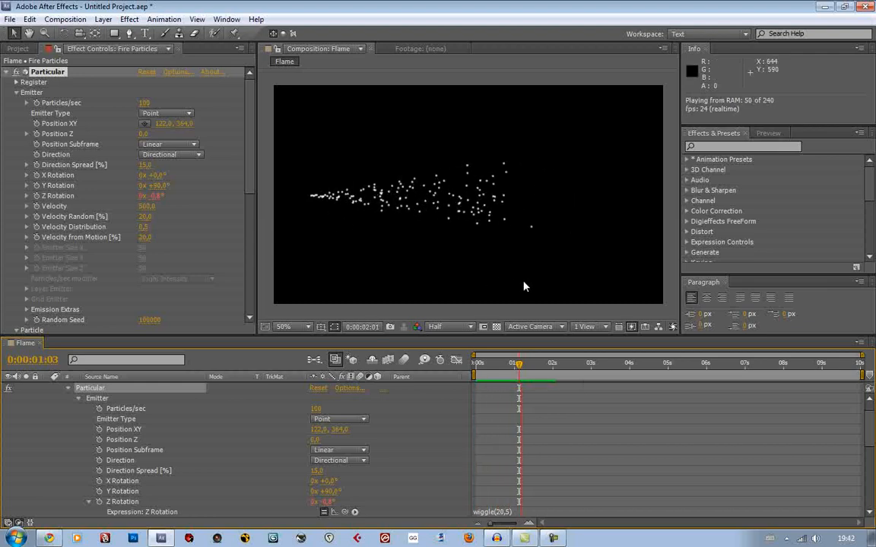
{"action": "key", "text": "space"}
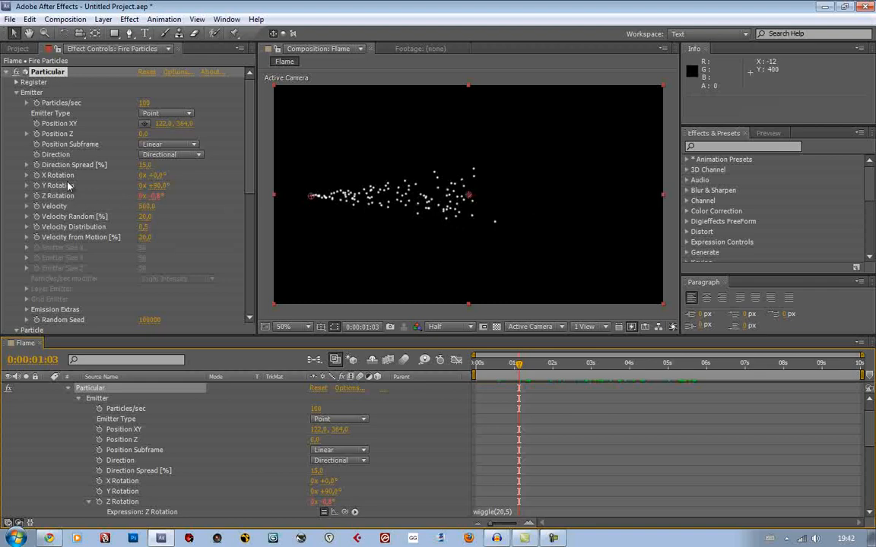
Try an X Rotation of 68° on the emitter and return it to 0°
{"action": "left_click_drag", "start_coordinate": [161, 176], "coordinate": [200, 179]}
{"action": "left_click", "coordinate": [155, 175]}
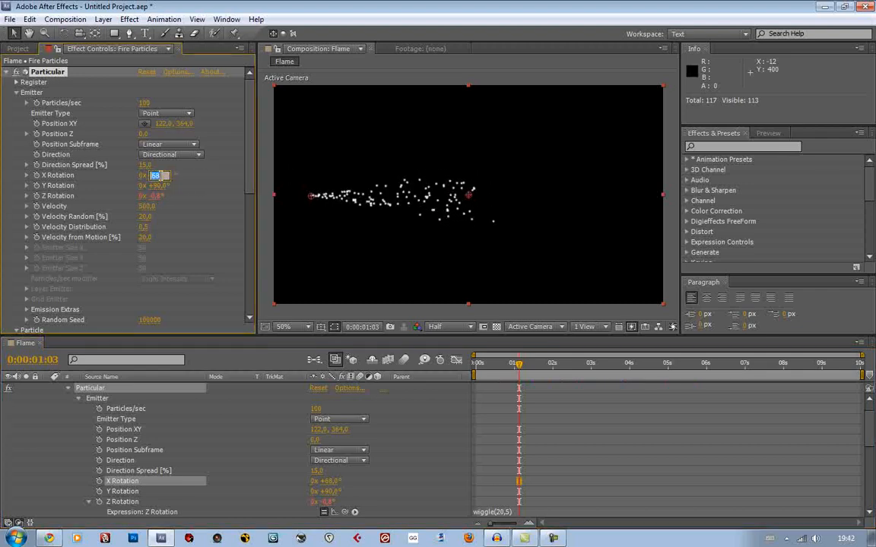
{"action": "type", "text": "0"}
{"action": "key", "text": "Return"}
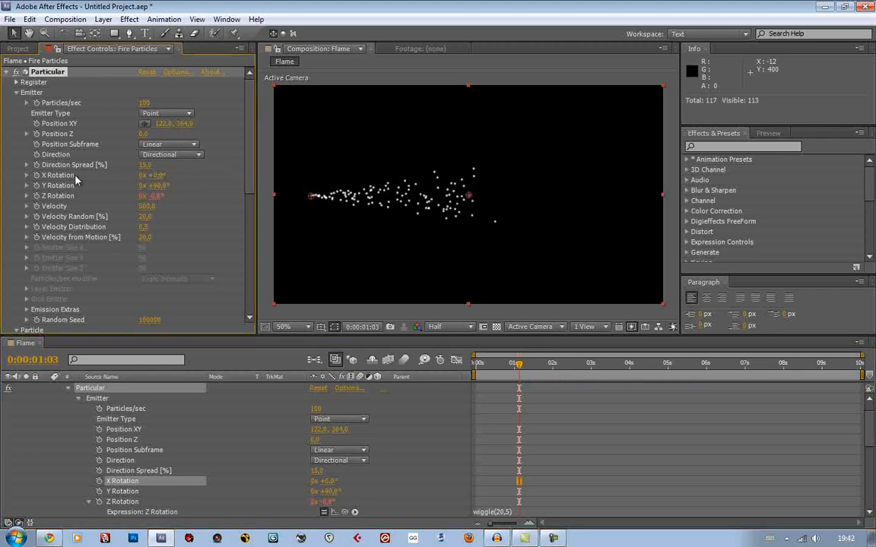
Add the expression wiggle(5,10) to the emitter's X Rotation, preview the stream and scrub to 0:00:02:07
{"action": "left_click", "coordinate": [35, 174], "text": "alt"}
{"action": "type", "text": "wiggle("}
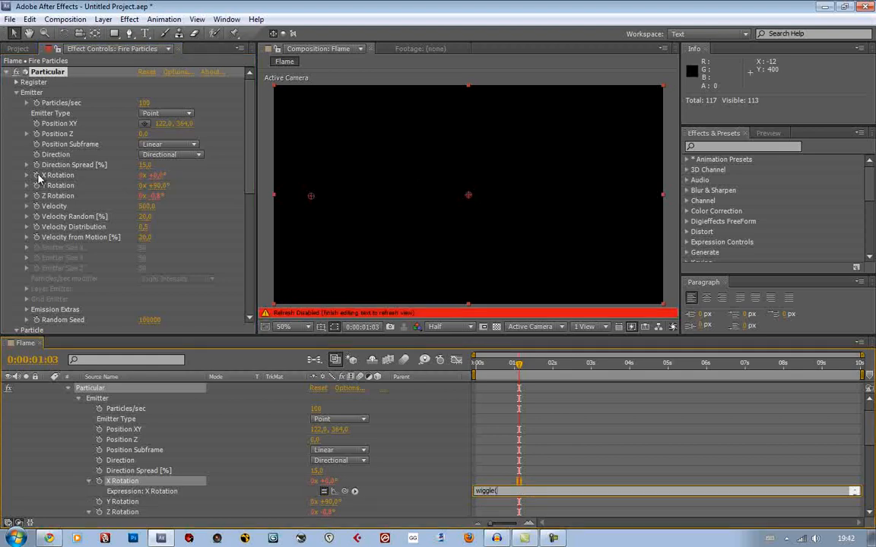
{"action": "type", "text": "5,10"}
{"action": "mouse_move", "coordinate": [548, 368]}
{"action": "left_mouse_down"}
{"action": "mouse_move", "coordinate": [563, 367]}
{"action": "mouse_move", "coordinate": [507, 378]}
{"action": "mouse_move", "coordinate": [537, 376]}
{"action": "left_mouse_up"}
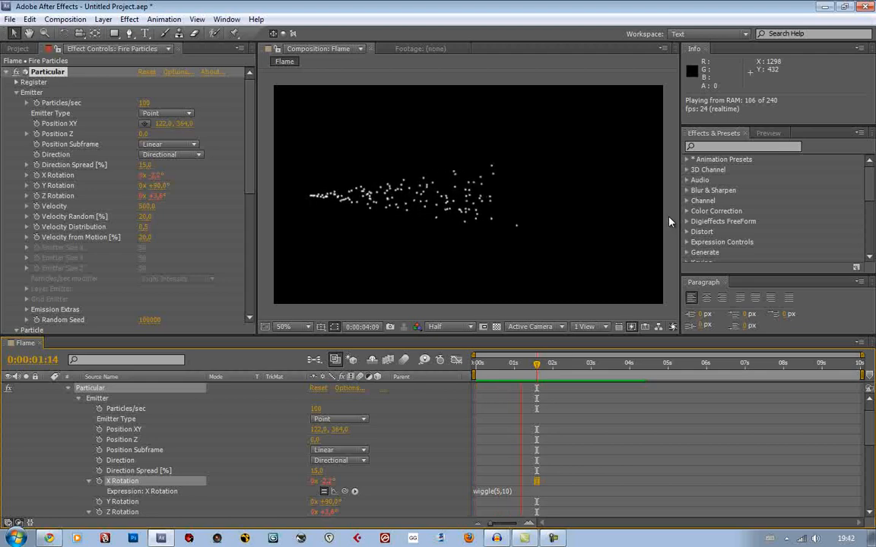
{"action": "key", "text": "space"}
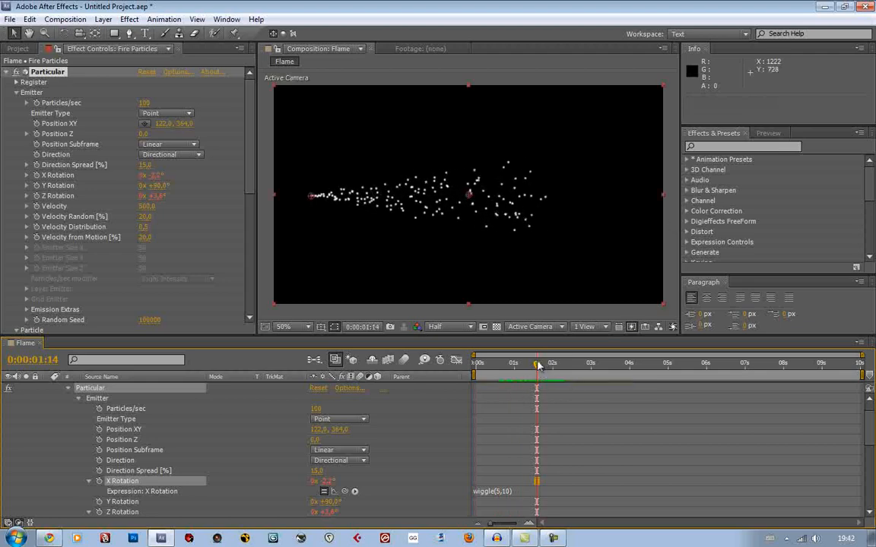
{"action": "left_click_drag", "start_coordinate": [536, 364], "coordinate": [560, 373]}
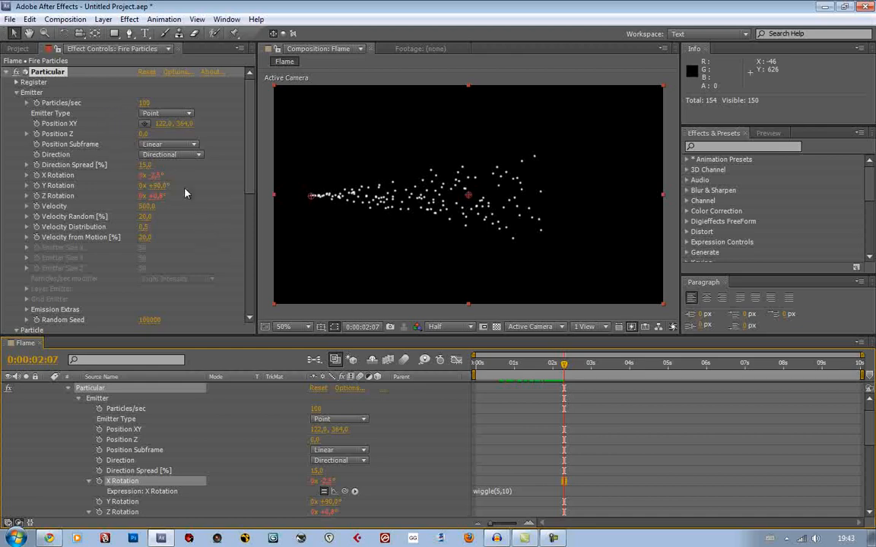
Change the Particle Type to Textured Polygon, expand its Texture settings and check the layers available as texture
{"action": "scroll", "coordinate": [209, 127], "scroll_direction": "down", "scroll_amount": 5}
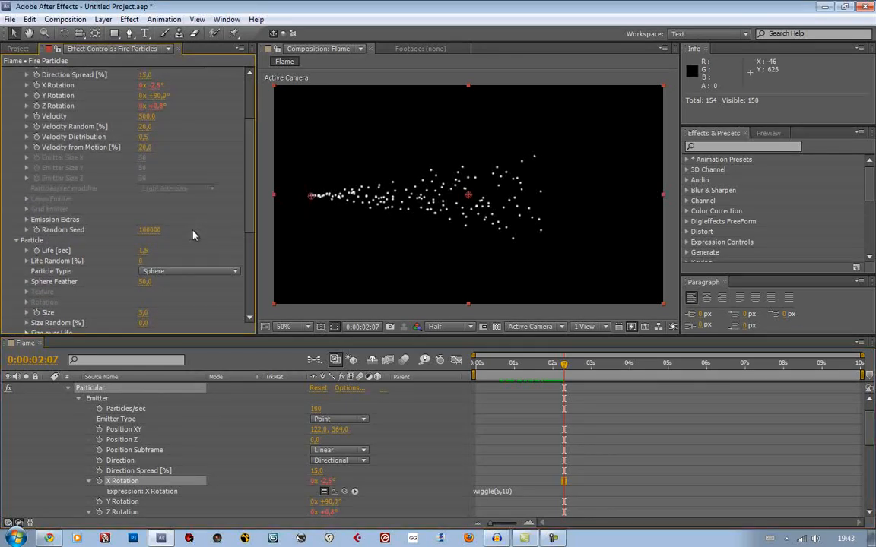
{"action": "scroll", "coordinate": [202, 198], "scroll_direction": "down", "scroll_amount": 4}
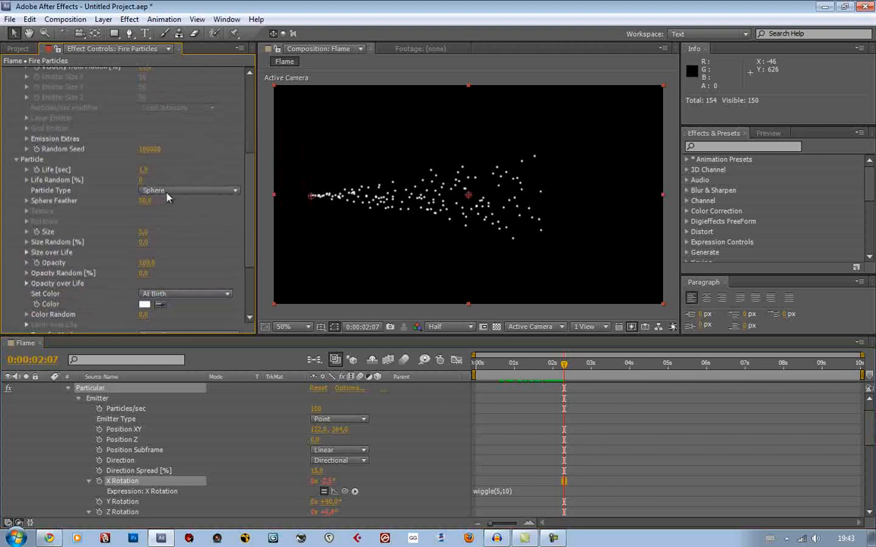
{"action": "left_click", "coordinate": [164, 192]}
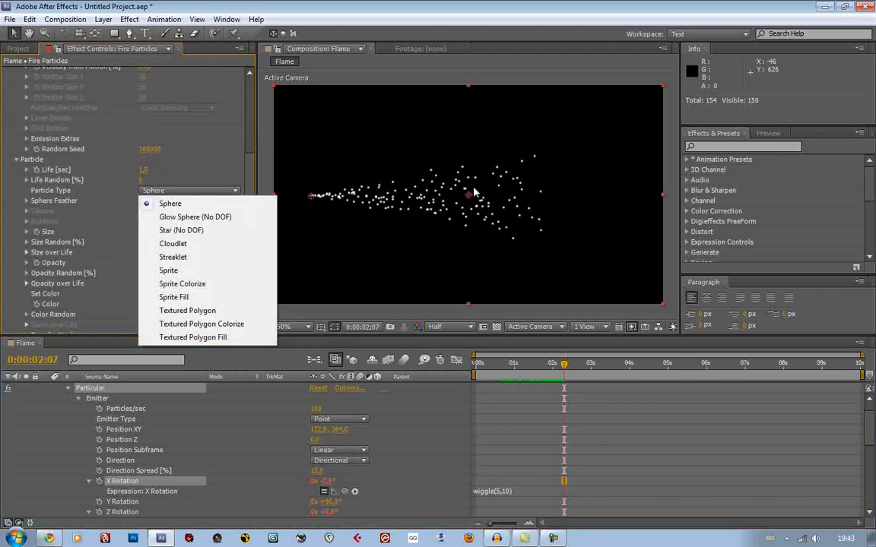
{"action": "left_click", "coordinate": [216, 312]}
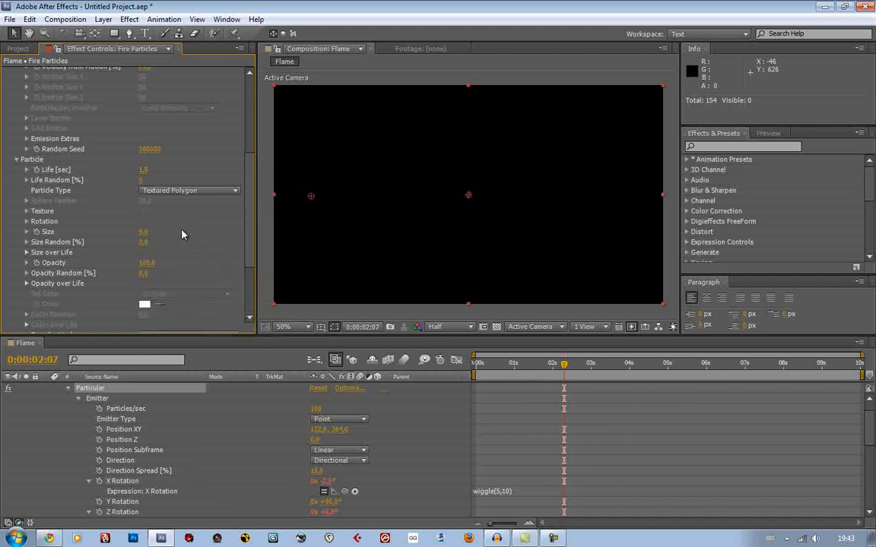
{"action": "left_click", "coordinate": [26, 210]}
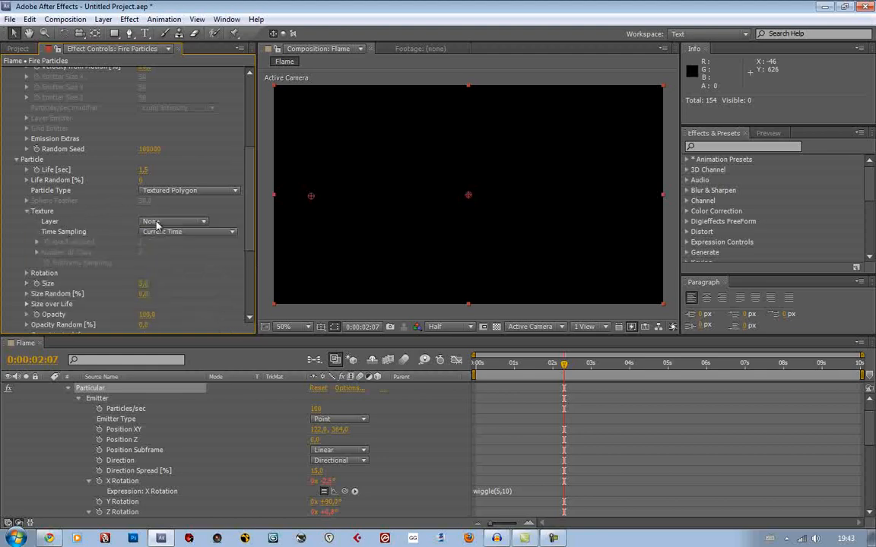
{"action": "left_click", "coordinate": [157, 222]}
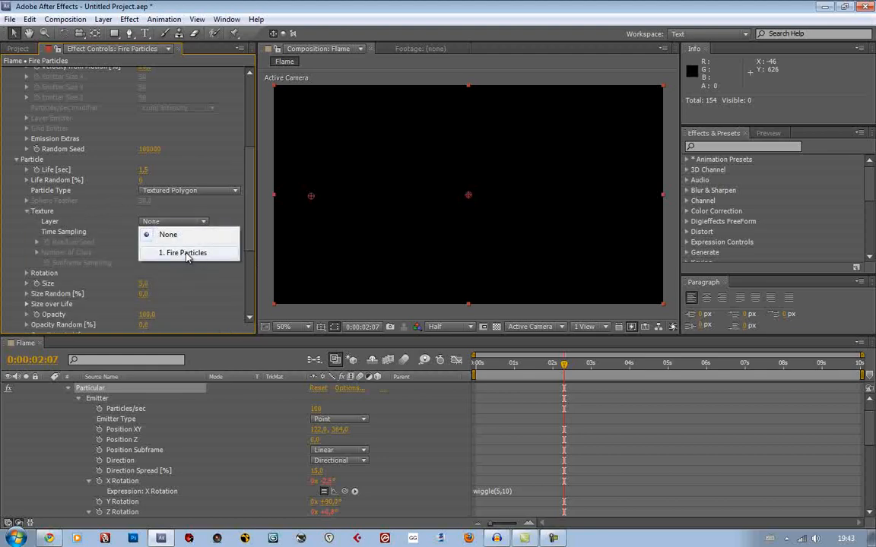
{"action": "left_click", "coordinate": [216, 218]}
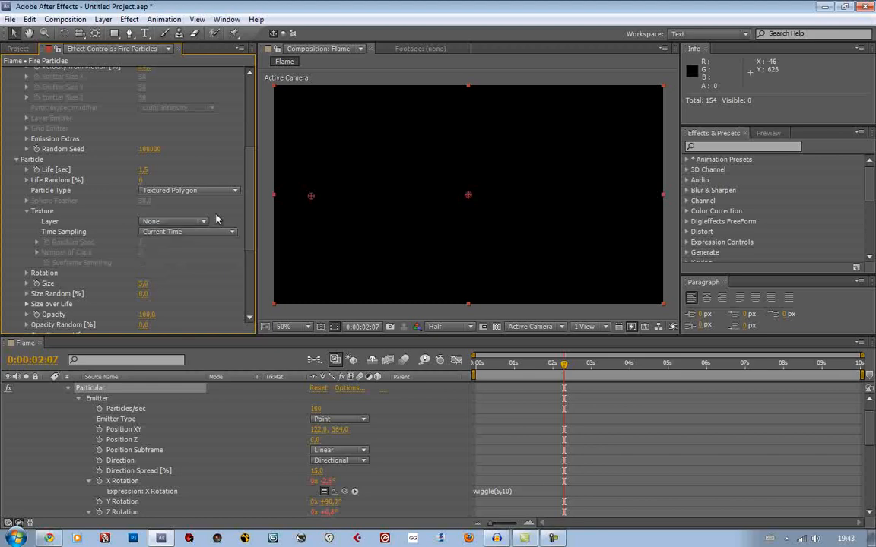
Add Flame transparent.png to the centre of the Flame composition above Fire Particles and hide the new layer
{"action": "left_click", "coordinate": [17, 49]}
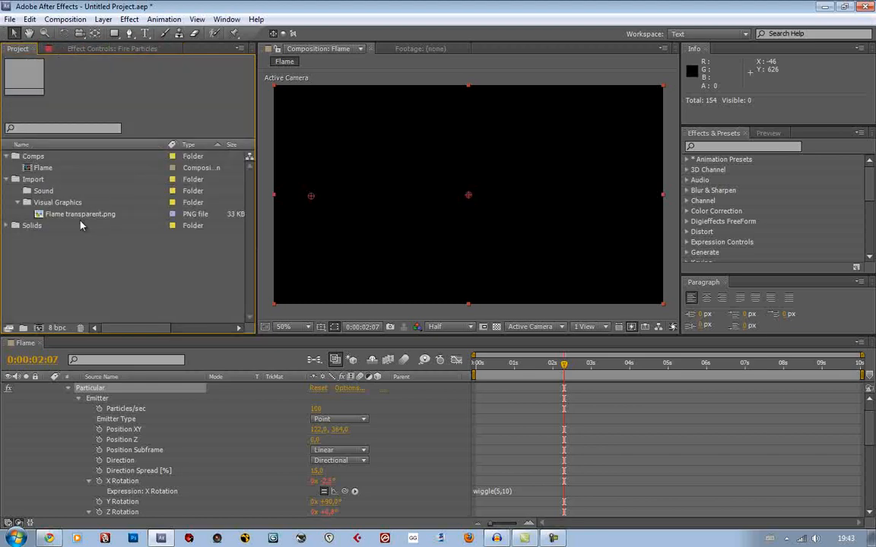
{"action": "scroll", "coordinate": [104, 382], "scroll_direction": "up", "scroll_amount": 1}
{"action": "left_click", "coordinate": [49, 388]}
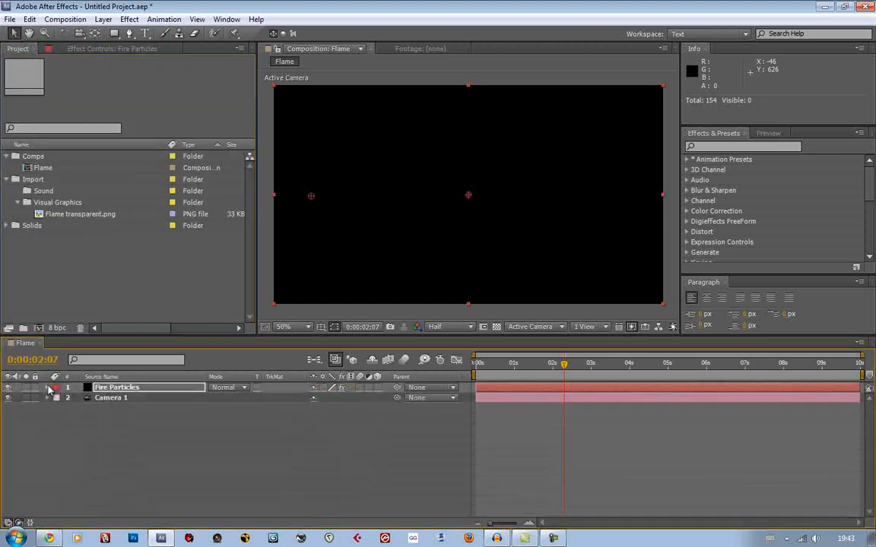
{"action": "left_click", "coordinate": [73, 215]}
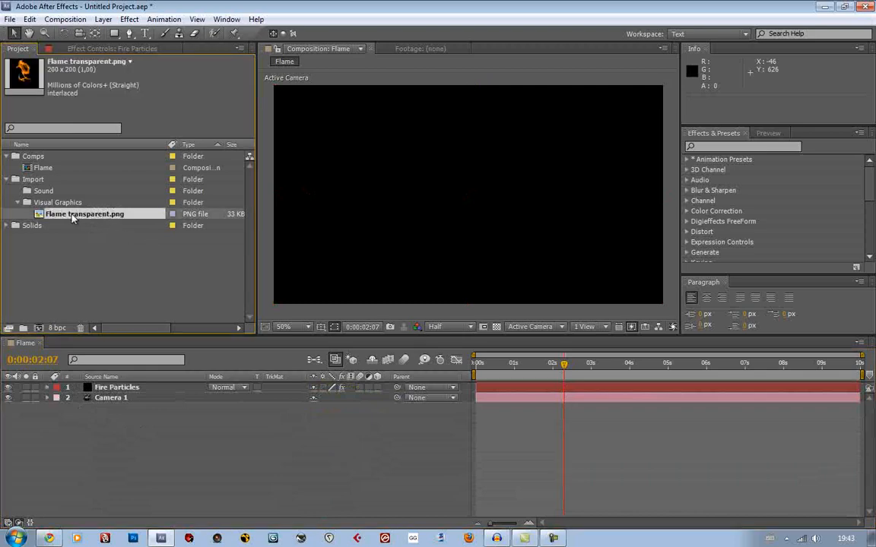
{"action": "left_click_drag", "start_coordinate": [73, 216], "coordinate": [467, 198]}
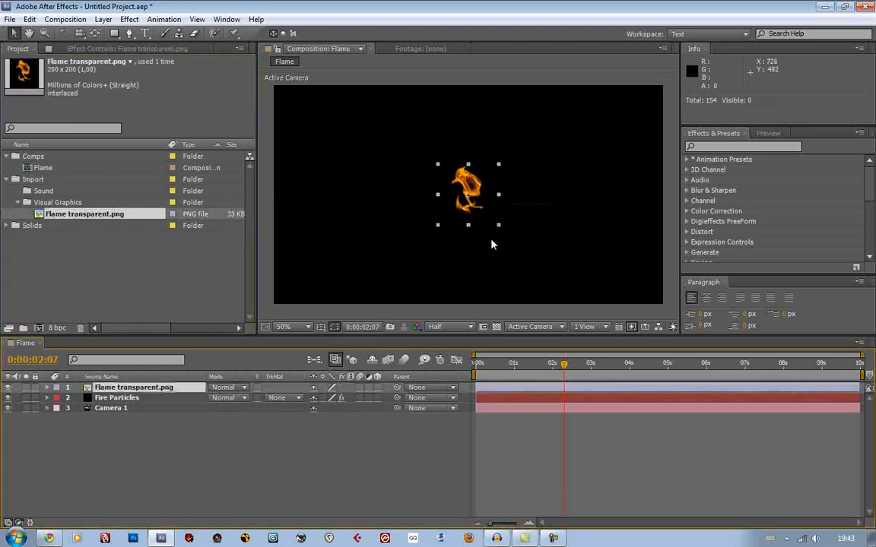
{"action": "left_click", "coordinate": [7, 387]}
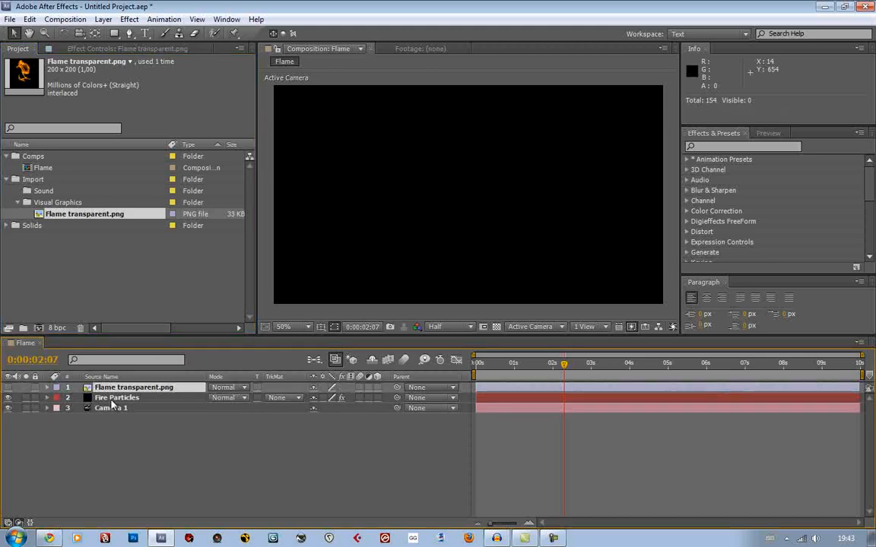
Assign the Flame transparent.png layer as the particle texture in the Particular effect on Fire Particles
{"action": "left_click", "coordinate": [114, 398]}
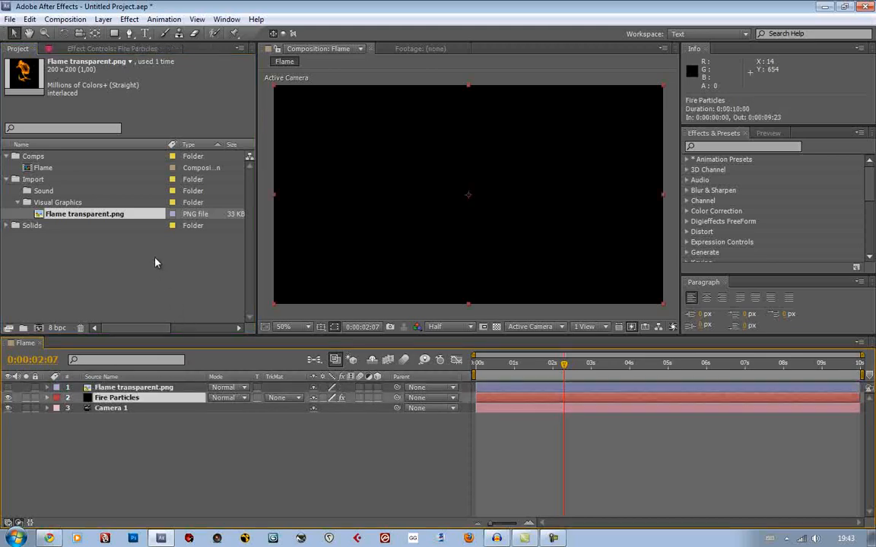
{"action": "key", "text": "F3"}
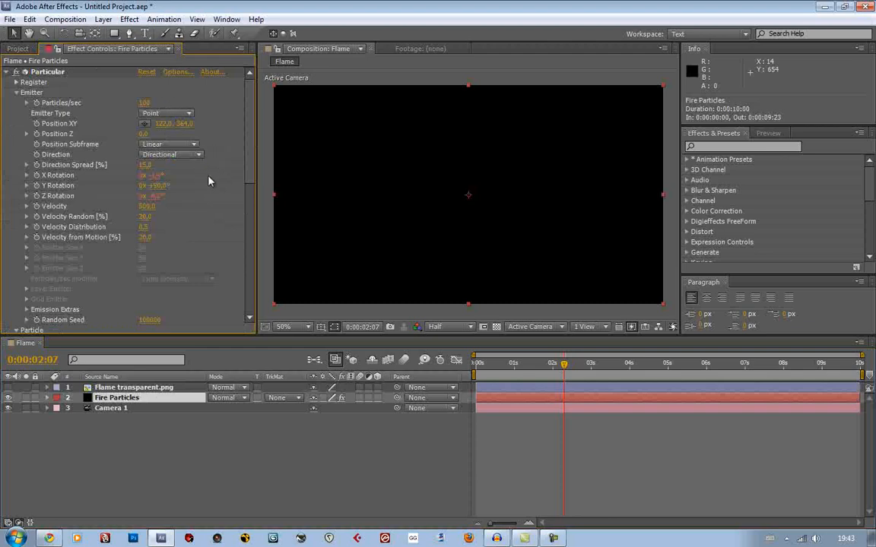
{"action": "scroll", "coordinate": [210, 181], "scroll_direction": "down", "scroll_amount": 6}
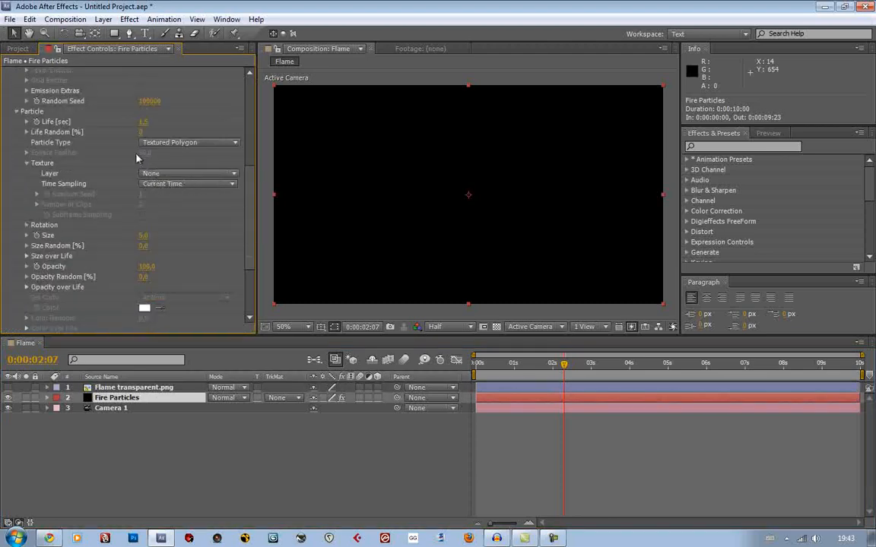
{"action": "left_click", "coordinate": [164, 174]}
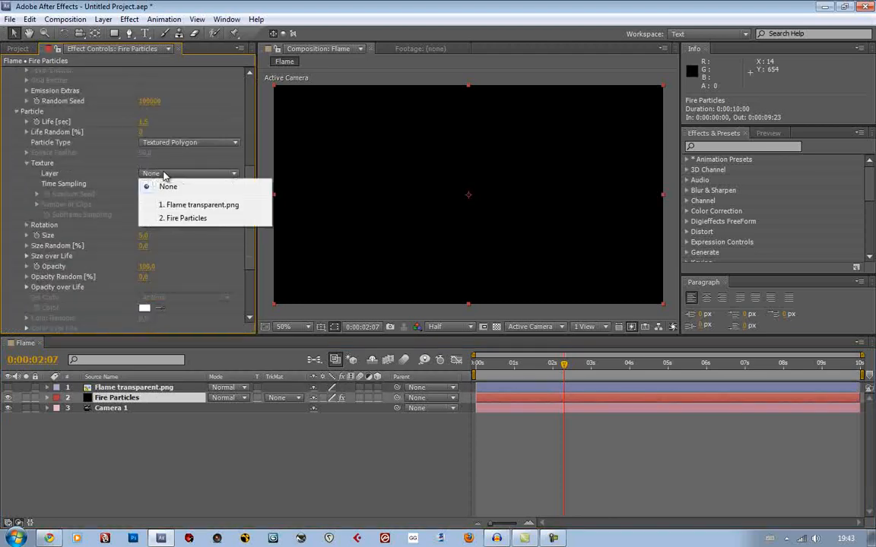
{"action": "left_click", "coordinate": [184, 205]}
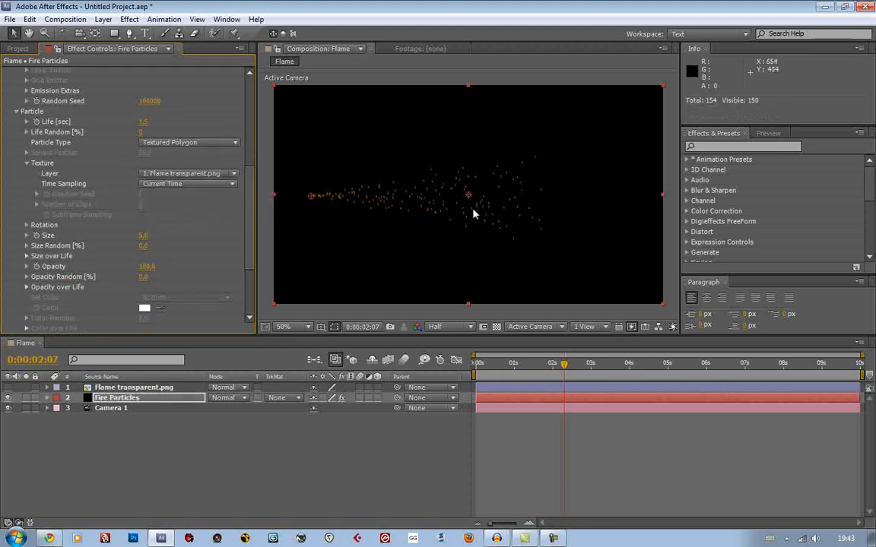
Try particle Size values of 30 and 100 on the flame-textured particles
{"action": "key", "text": "period"}
{"action": "key", "text": "period"}
{"action": "key", "text": "comma"}
{"action": "key", "text": "comma"}
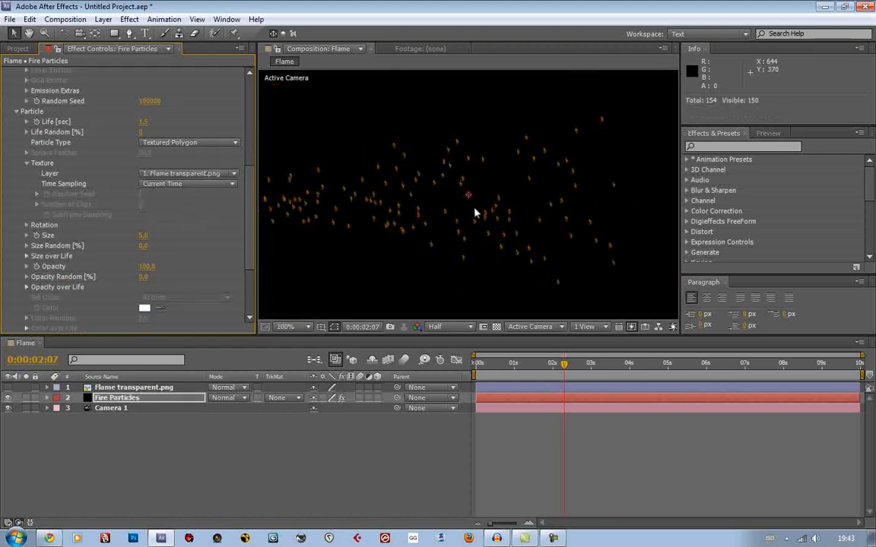
{"action": "left_click", "coordinate": [143, 235]}
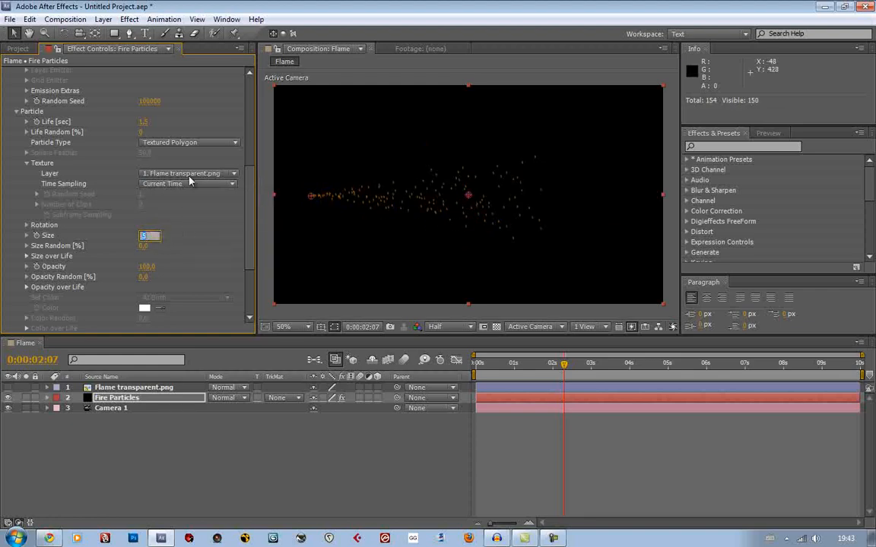
{"action": "type", "text": "90"}
{"action": "key", "text": "Return"}
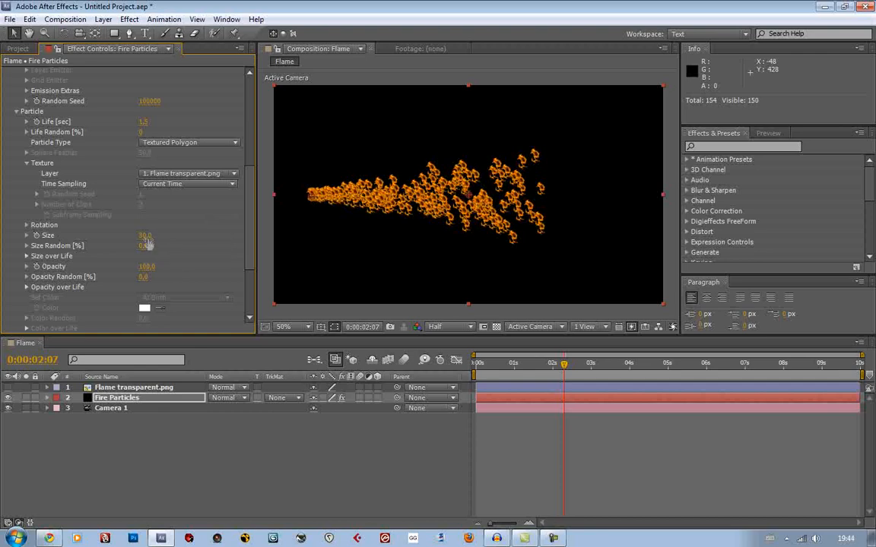
{"action": "left_click_drag", "start_coordinate": [145, 238], "coordinate": [156, 236]}
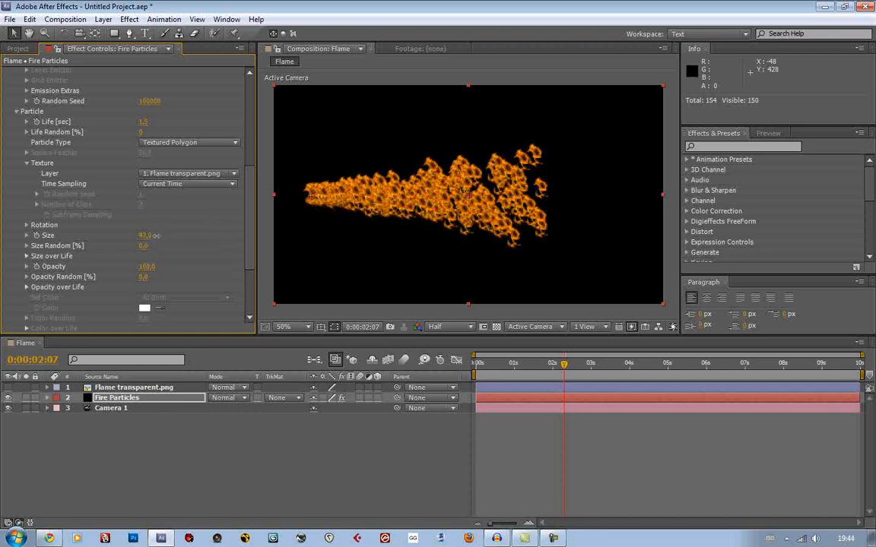
{"action": "left_click", "coordinate": [149, 235]}
{"action": "type", "text": "100"}
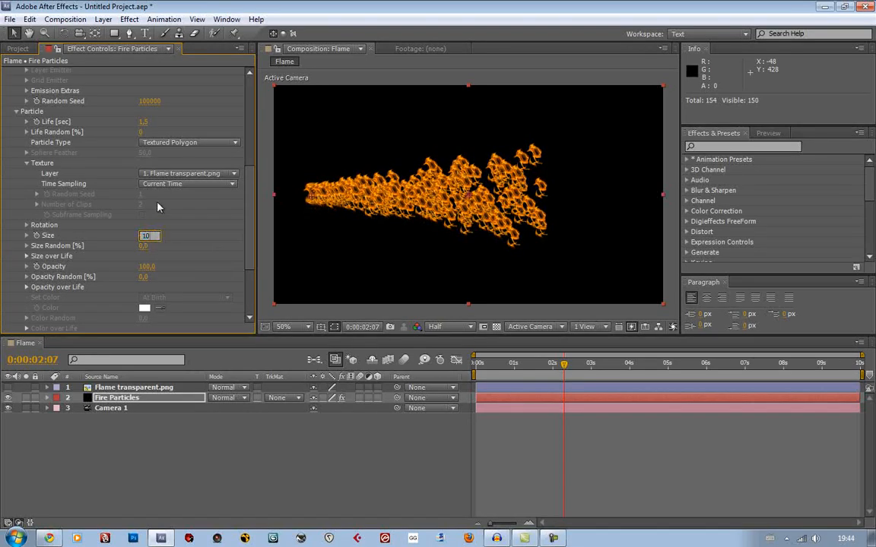
{"action": "key", "text": "Return"}
Set the particle Size to 50 and scrub the timeline to 0:00:01:22
{"action": "left_click", "coordinate": [150, 236]}
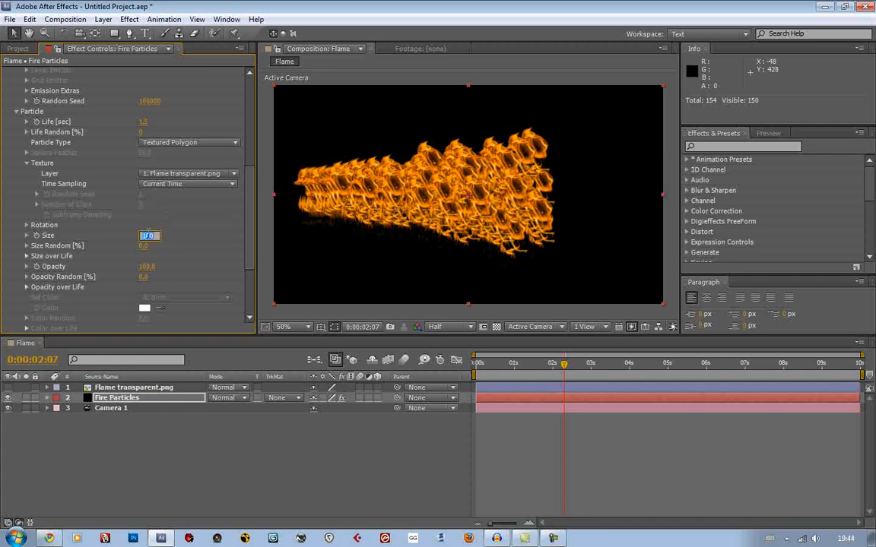
{"action": "type", "text": "50"}
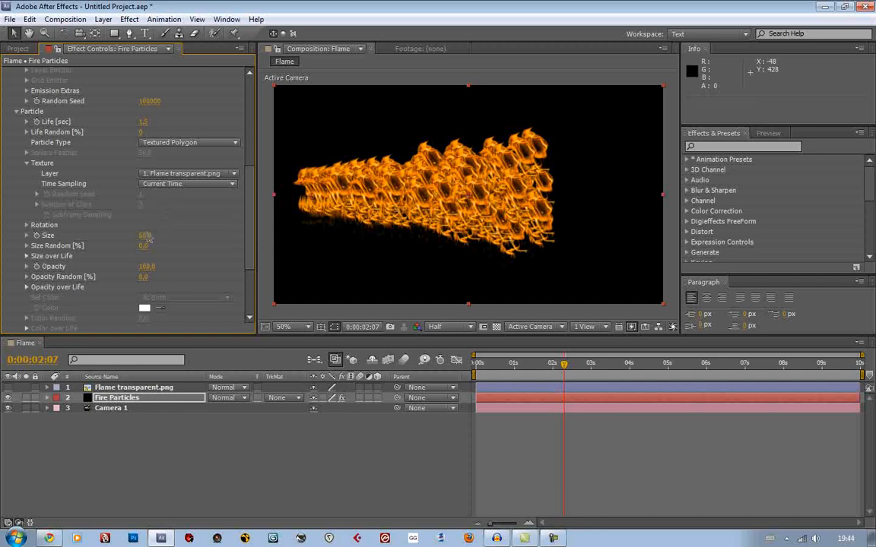
{"action": "key", "text": "Return"}
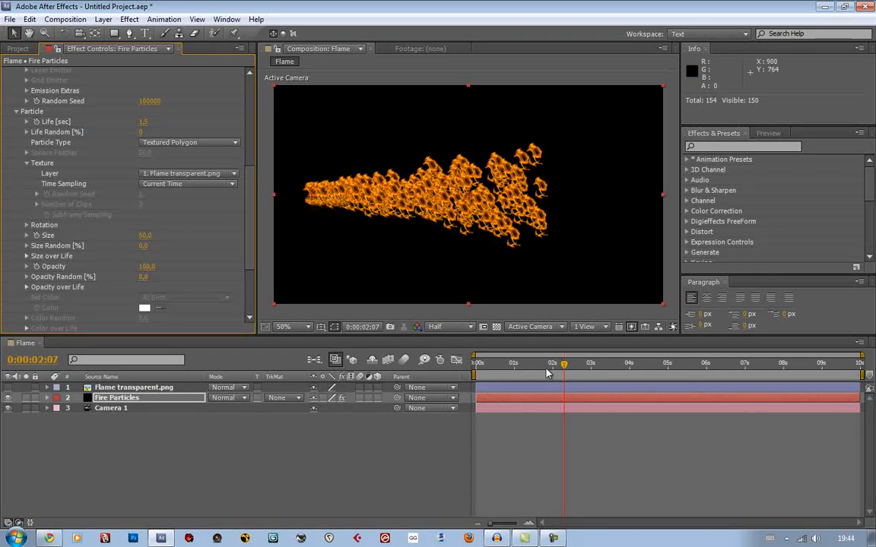
{"action": "mouse_move", "coordinate": [551, 366]}
{"action": "left_mouse_down"}
{"action": "mouse_move", "coordinate": [532, 366]}
{"action": "mouse_move", "coordinate": [549, 365]}
{"action": "left_mouse_up"}
{"action": "scroll", "coordinate": [527, 238], "scroll_direction": "up", "scroll_amount": 1}
{"action": "scroll", "coordinate": [526, 238], "scroll_direction": "down", "scroll_amount": 1}
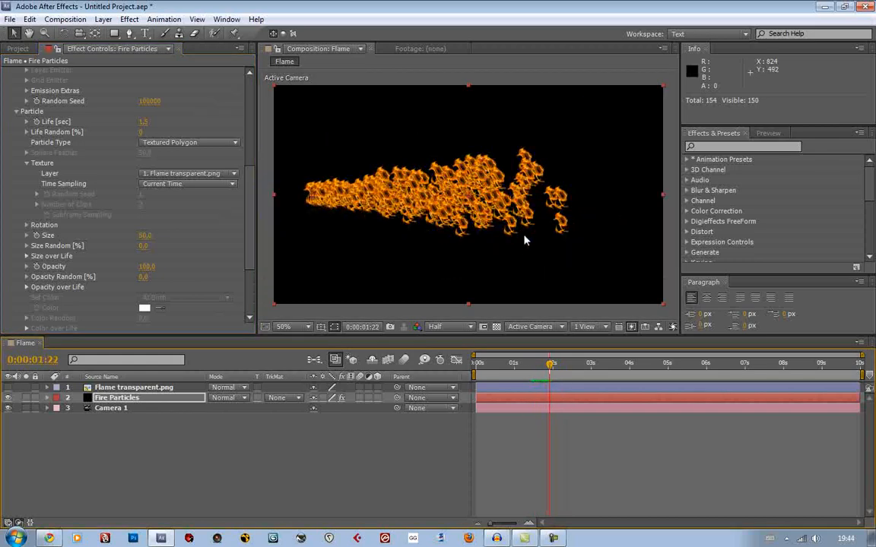
Try a Size Random of 30% and scrub to 0:00:01:18 to check the particles
{"action": "left_click", "coordinate": [143, 245]}
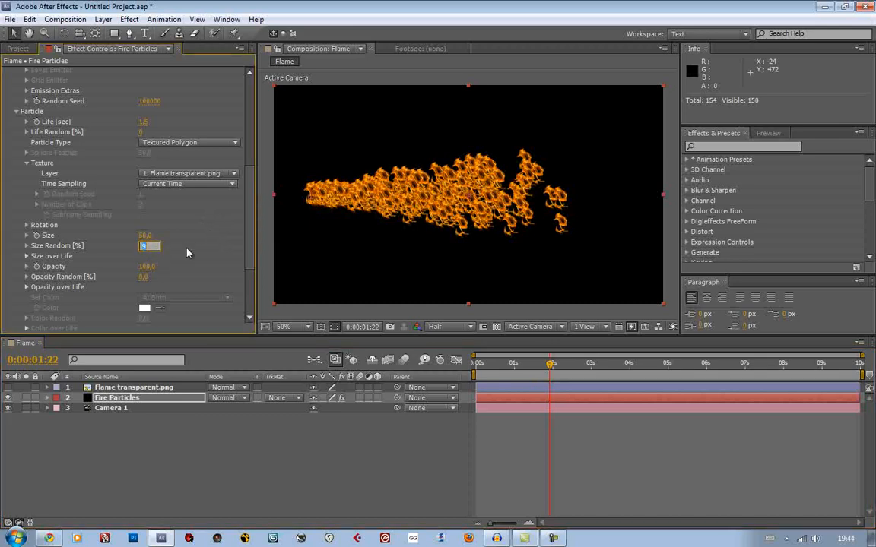
{"action": "type", "text": "30"}
{"action": "key", "text": "Return"}
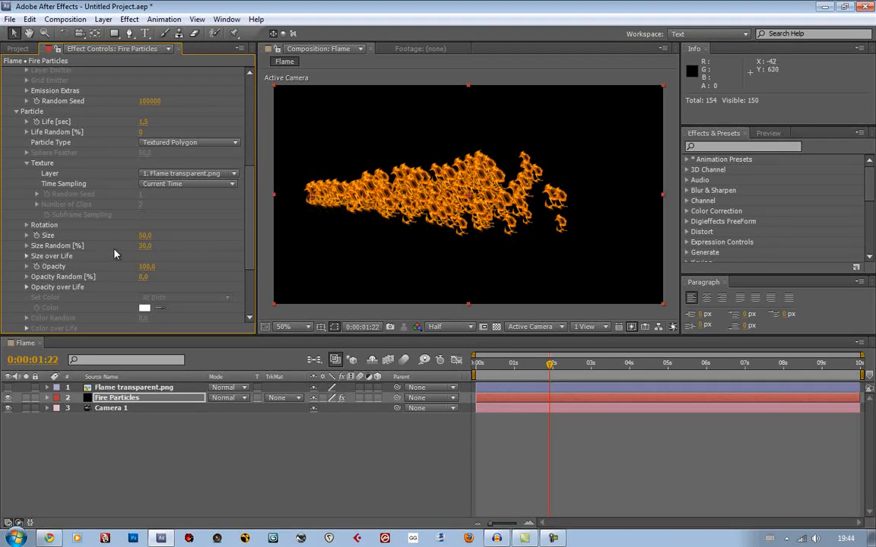
{"action": "left_click_drag", "start_coordinate": [532, 370], "coordinate": [545, 371]}
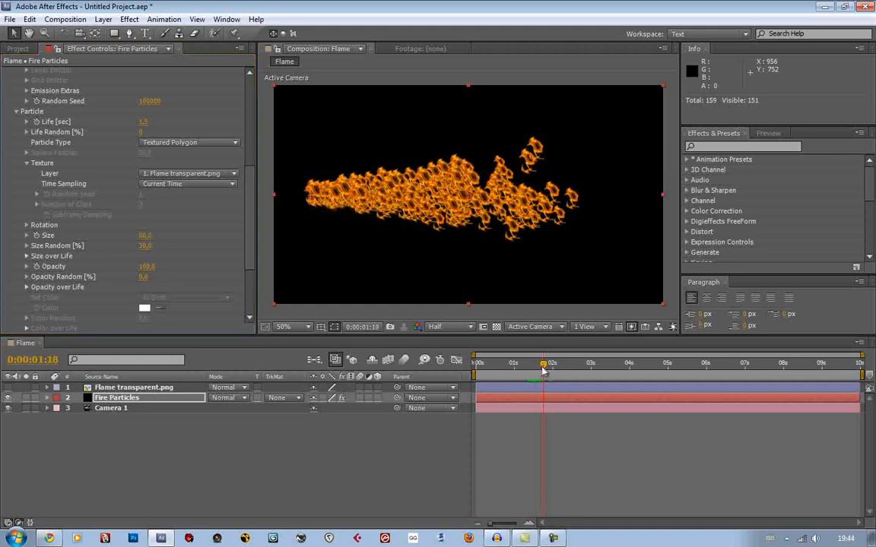
Set the particle Size Random to 35%, inspect the stream and scrub to 0:00:02:05
{"action": "mouse_move", "coordinate": [145, 246]}
{"action": "left_mouse_down"}
{"action": "mouse_move", "coordinate": [247, 257]}
{"action": "mouse_move", "coordinate": [127, 251]}
{"action": "mouse_move", "coordinate": [146, 251]}
{"action": "left_mouse_up"}
{"action": "left_click", "coordinate": [145, 247]}
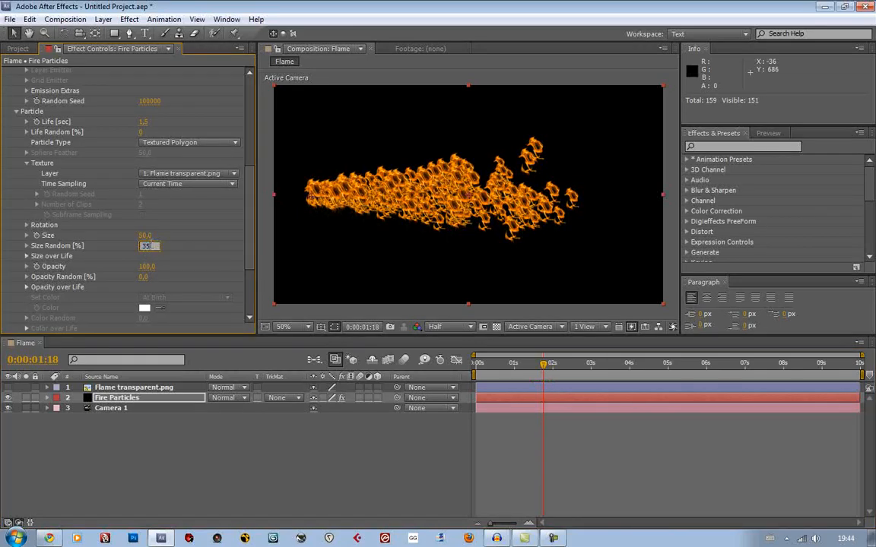
{"action": "key", "text": "Return"}
{"action": "left_click", "coordinate": [459, 84]}
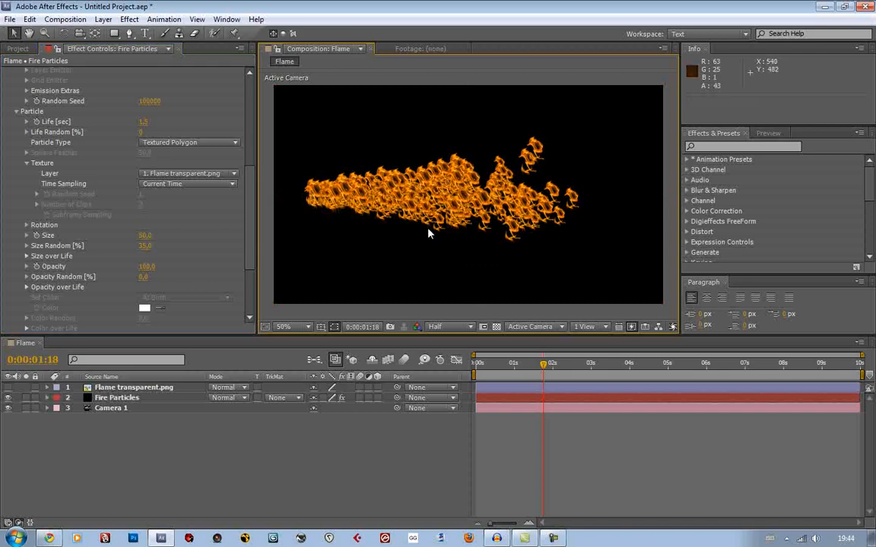
{"action": "left_click_drag", "start_coordinate": [444, 192], "coordinate": [453, 193]}
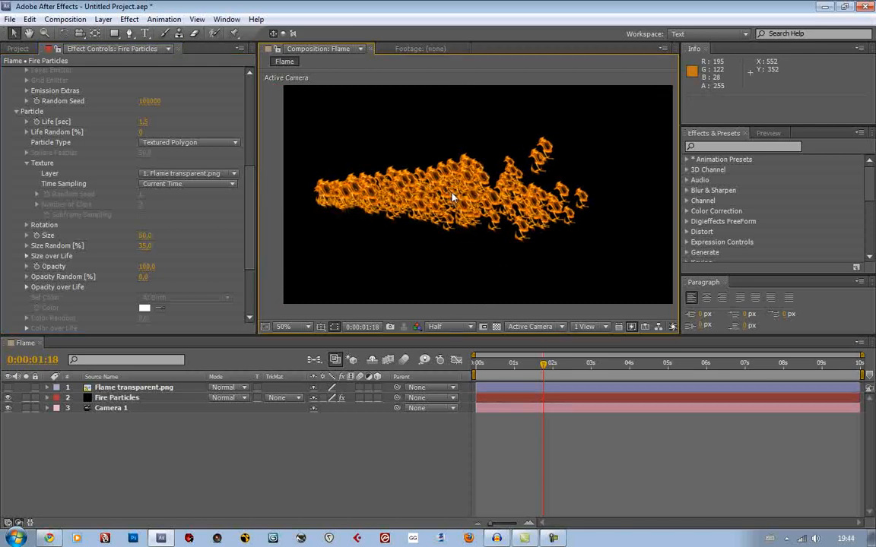
{"action": "scroll", "coordinate": [453, 193], "scroll_direction": "up", "scroll_amount": 1}
{"action": "scroll", "coordinate": [452, 193], "scroll_direction": "down", "scroll_amount": 1}
{"action": "left_click_drag", "start_coordinate": [506, 206], "coordinate": [492, 205]}
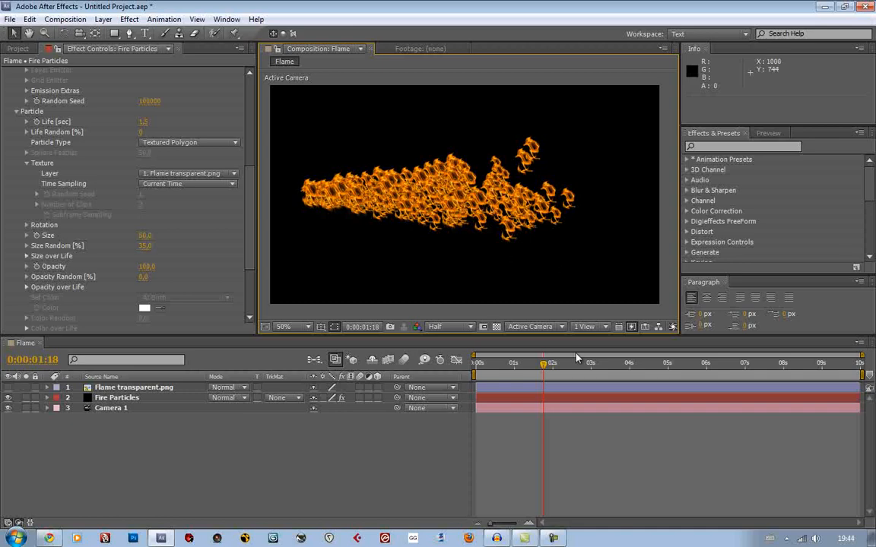
{"action": "left_click_drag", "start_coordinate": [542, 364], "coordinate": [559, 367]}
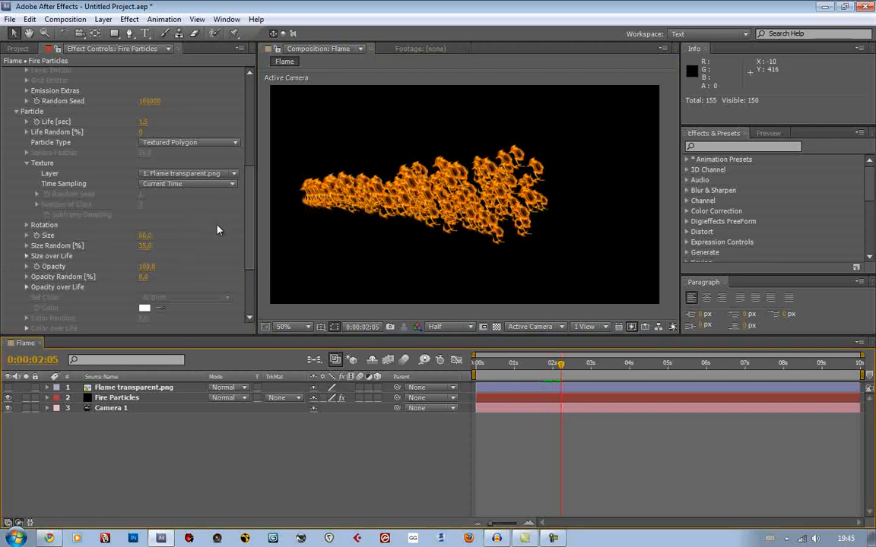
Raise the particle Opacity Random to 100% and inspect the flames up close
{"action": "scroll", "coordinate": [217, 228], "scroll_direction": "down", "scroll_amount": 1}
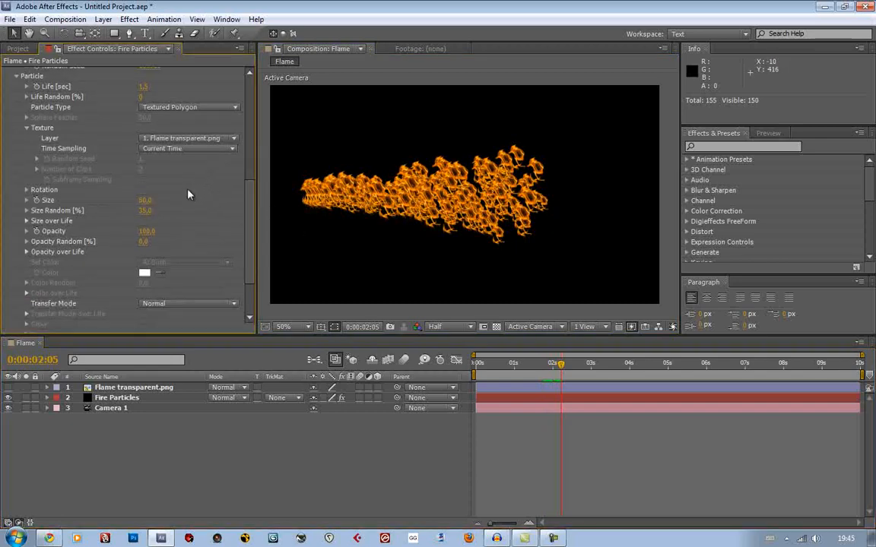
{"action": "scroll", "coordinate": [188, 143], "scroll_direction": "up", "scroll_amount": 1}
{"action": "scroll", "coordinate": [188, 143], "scroll_direction": "up", "scroll_amount": 6}
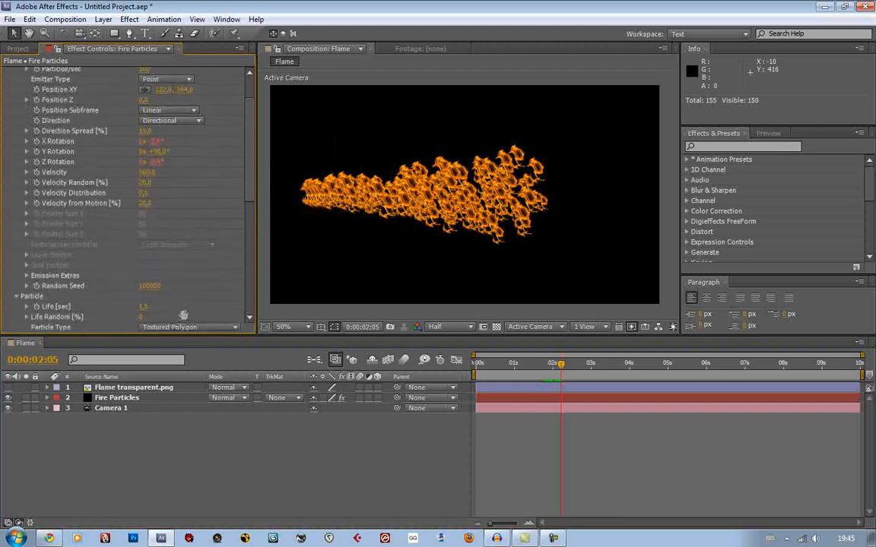
{"action": "scroll", "coordinate": [195, 255], "scroll_direction": "down", "scroll_amount": 7}
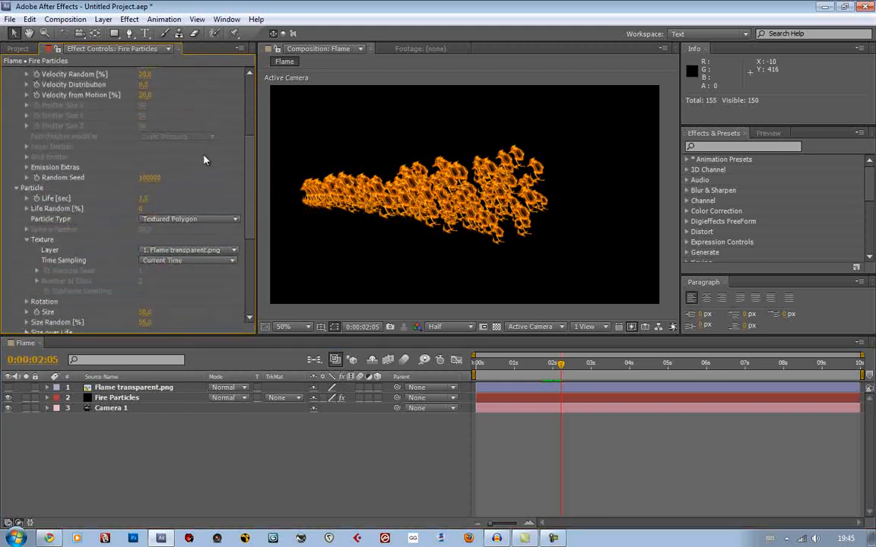
{"action": "scroll", "coordinate": [192, 161], "scroll_direction": "down", "scroll_amount": 1}
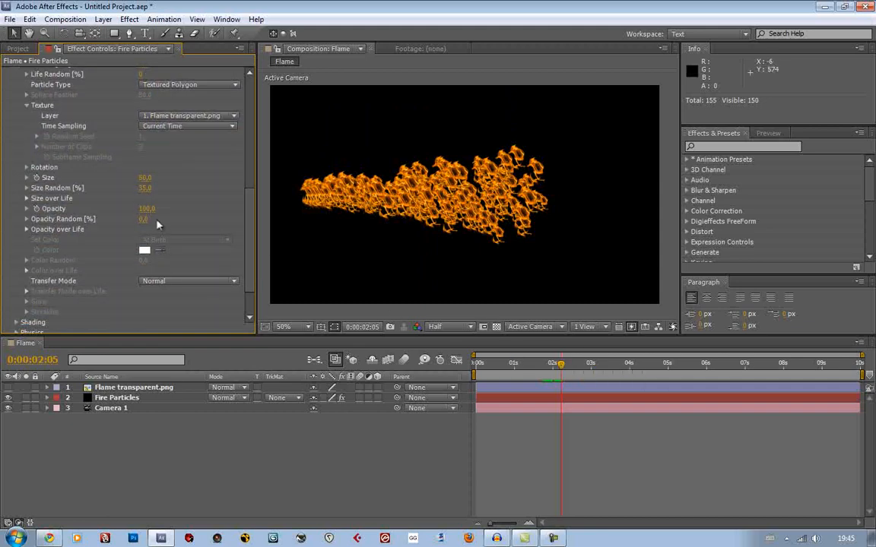
{"action": "left_click_drag", "start_coordinate": [144, 221], "coordinate": [424, 248]}
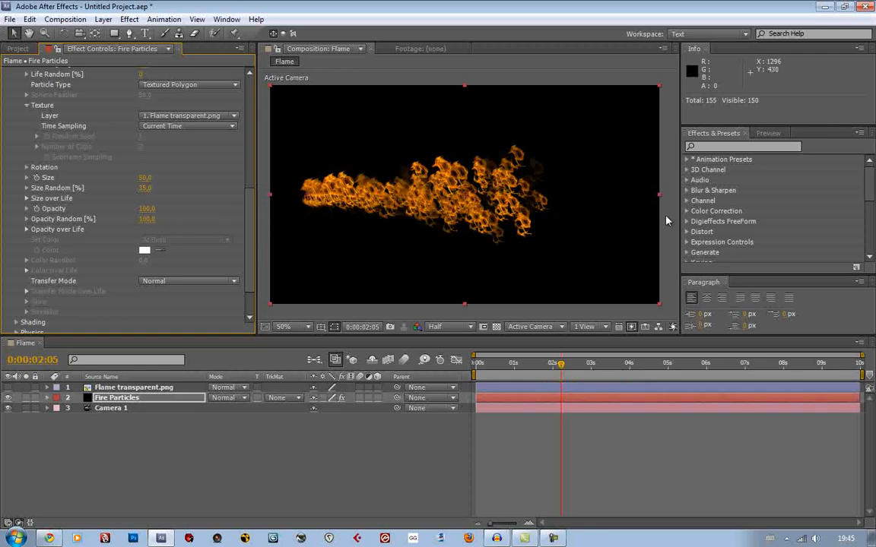
{"action": "left_click", "coordinate": [670, 216]}
{"action": "scroll", "coordinate": [496, 215], "scroll_direction": "up", "scroll_amount": 1}
{"action": "mouse_move", "coordinate": [395, 189]}
{"action": "left_mouse_down"}
{"action": "mouse_move", "coordinate": [454, 198]}
{"action": "mouse_move", "coordinate": [402, 199]}
{"action": "left_mouse_up"}
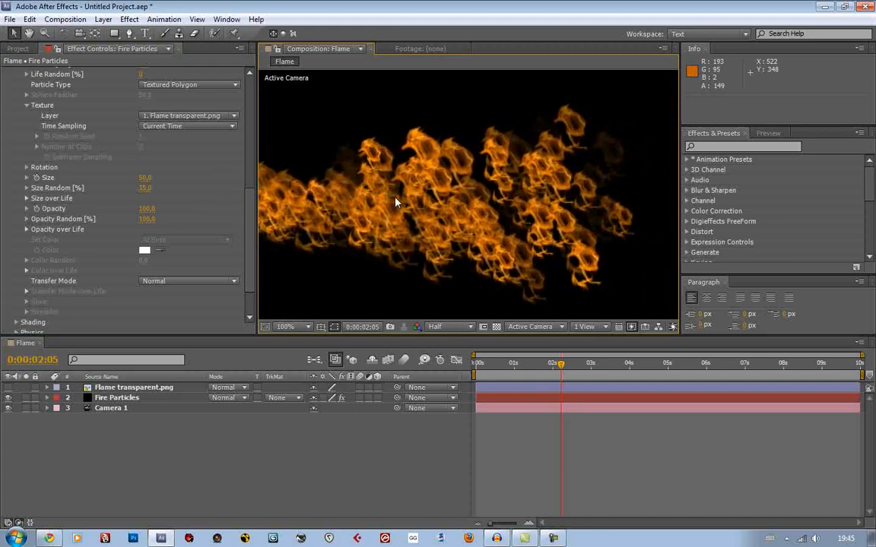
Try a lower Opacity Random value on the particles and undo the change
{"action": "left_click", "coordinate": [147, 219]}
{"action": "type", "text": "8"}
{"action": "key", "text": "Return"}
{"action": "key", "text": "ctrl+z"}
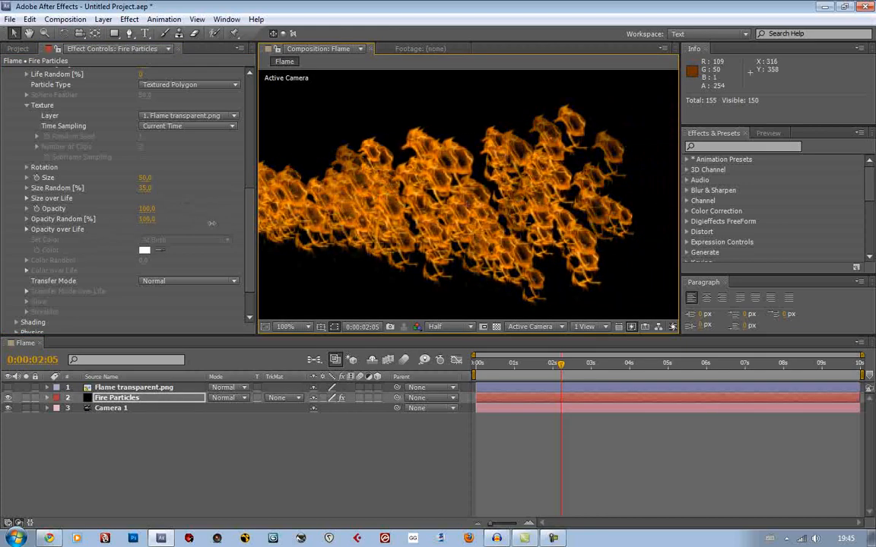
{"action": "scroll", "coordinate": [456, 199], "scroll_direction": "down", "scroll_amount": 1}
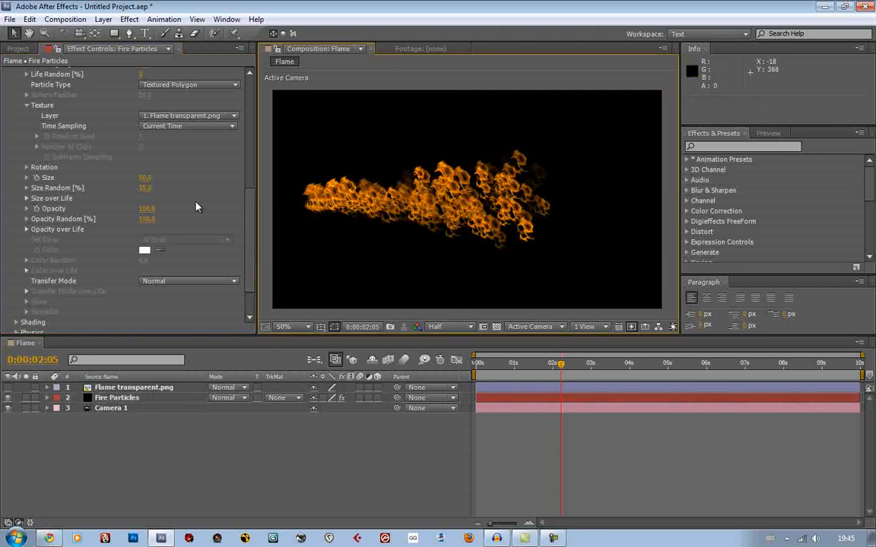
Scrub to 0:00:02:09 and set the particle Transfer Mode to Add
{"action": "left_click", "coordinate": [564, 365]}
{"action": "left_click_drag", "start_coordinate": [565, 365], "coordinate": [568, 365]}
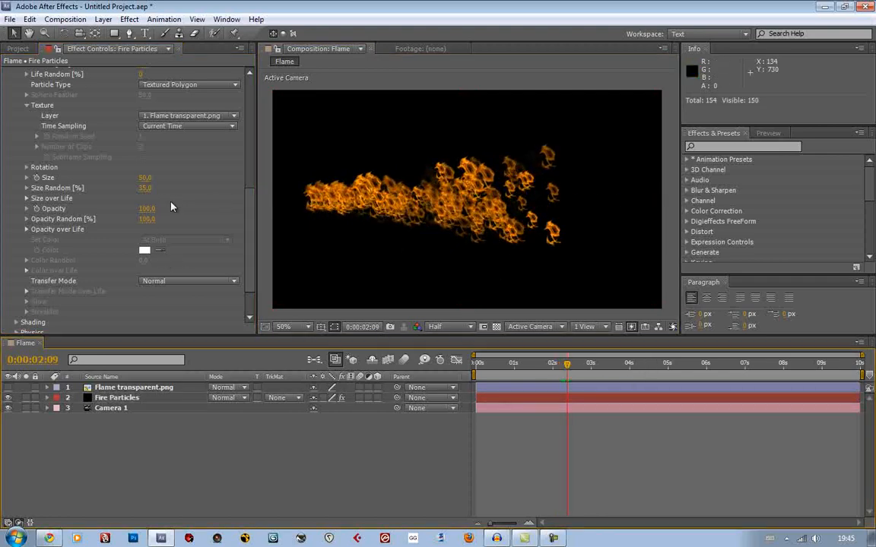
{"action": "scroll", "coordinate": [171, 206], "scroll_direction": "up", "scroll_amount": 5}
{"action": "scroll", "coordinate": [171, 206], "scroll_direction": "down", "scroll_amount": 5}
{"action": "scroll", "coordinate": [171, 206], "scroll_direction": "up", "scroll_amount": 5}
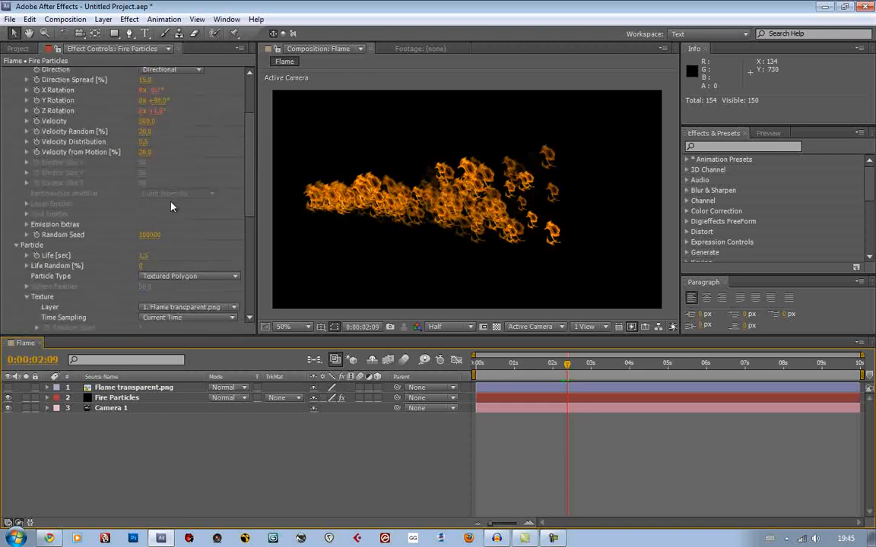
{"action": "scroll", "coordinate": [171, 206], "scroll_direction": "down", "scroll_amount": 5}
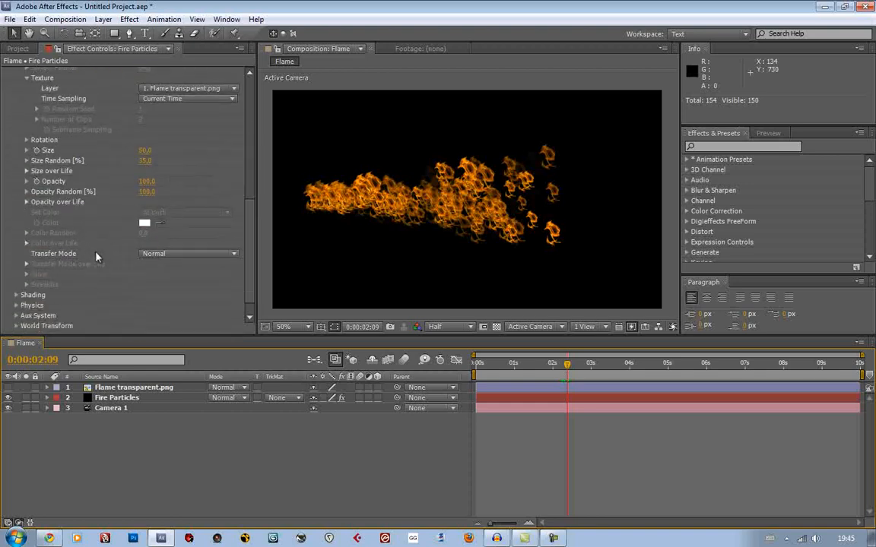
{"action": "left_click", "coordinate": [162, 255]}
{"action": "left_click", "coordinate": [164, 281]}
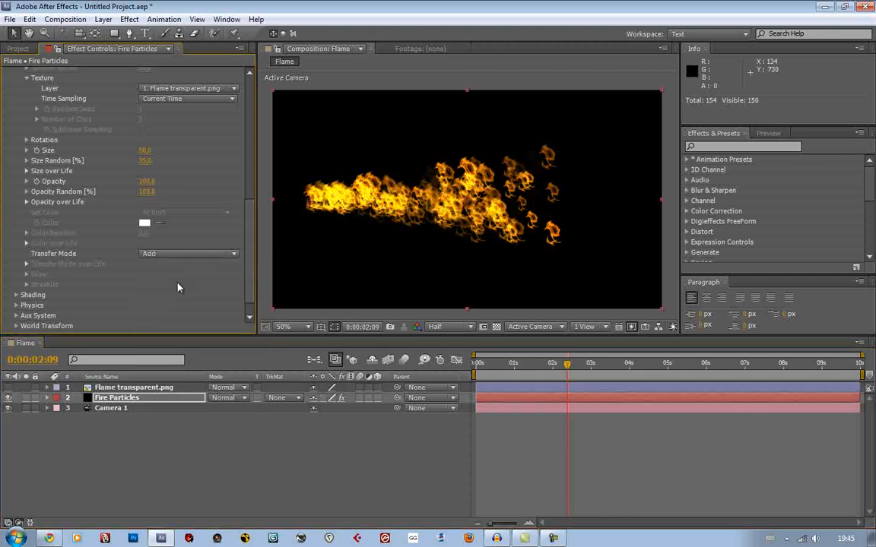
Examine how the overlapping flame particles blend along the stream, from the emitter to its far end
{"action": "scroll", "coordinate": [468, 162], "scroll_direction": "up", "scroll_amount": 2}
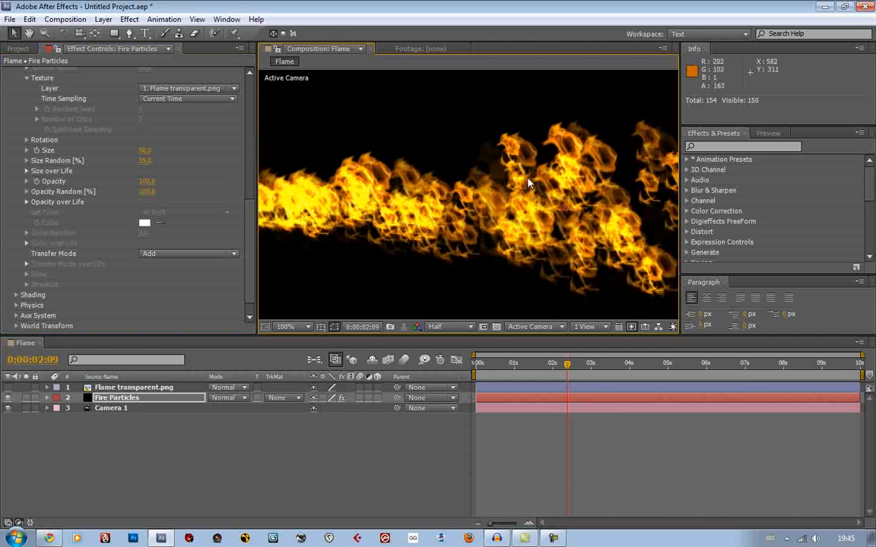
{"action": "scroll", "coordinate": [475, 158], "scroll_direction": "down", "scroll_amount": 2}
{"action": "left_click_drag", "start_coordinate": [410, 198], "coordinate": [344, 209]}
{"action": "scroll", "coordinate": [343, 209], "scroll_direction": "up", "scroll_amount": 2}
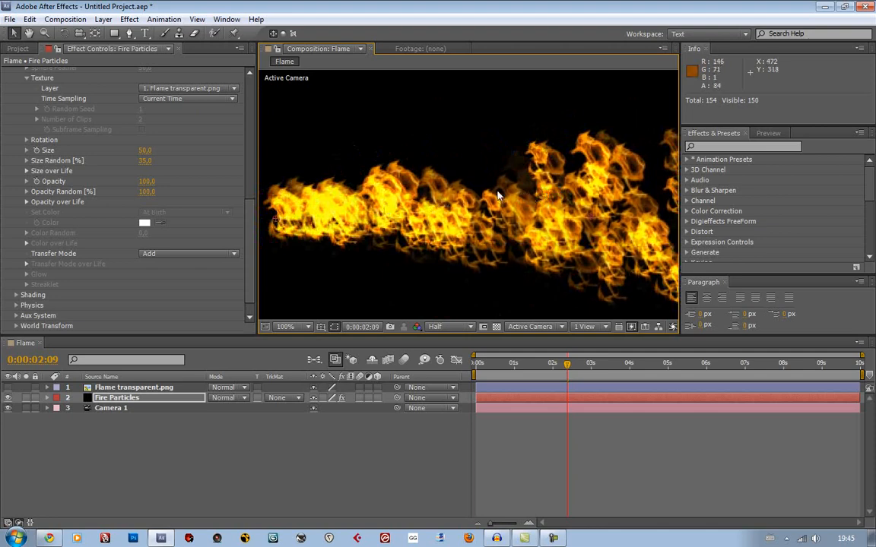
{"action": "left_click_drag", "start_coordinate": [526, 186], "coordinate": [415, 191]}
{"action": "scroll", "coordinate": [415, 192], "scroll_direction": "down", "scroll_amount": 1}
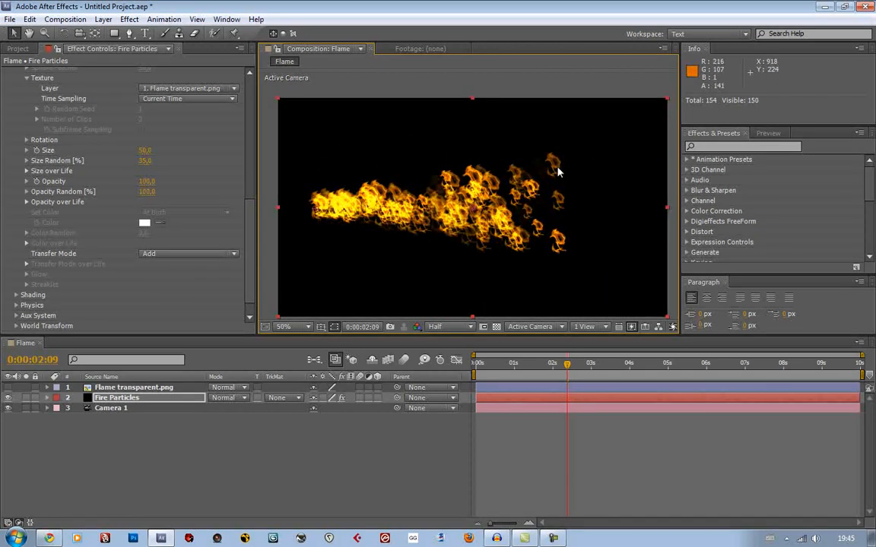
{"action": "scroll", "coordinate": [560, 168], "scroll_direction": "up", "scroll_amount": 1}
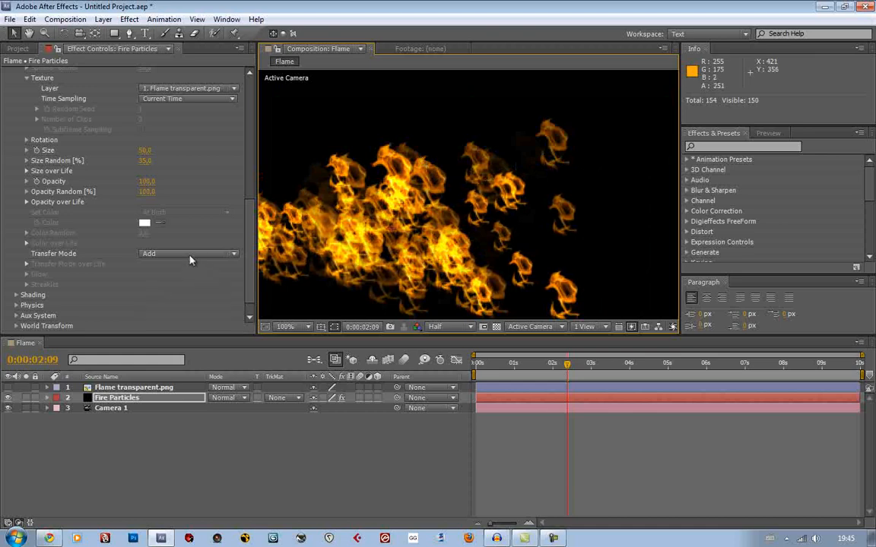
Switch the Transfer Mode to Normal for comparison, restore Add and move the time to 0:00:02:10
{"action": "left_click", "coordinate": [189, 254]}
{"action": "left_click", "coordinate": [195, 269]}
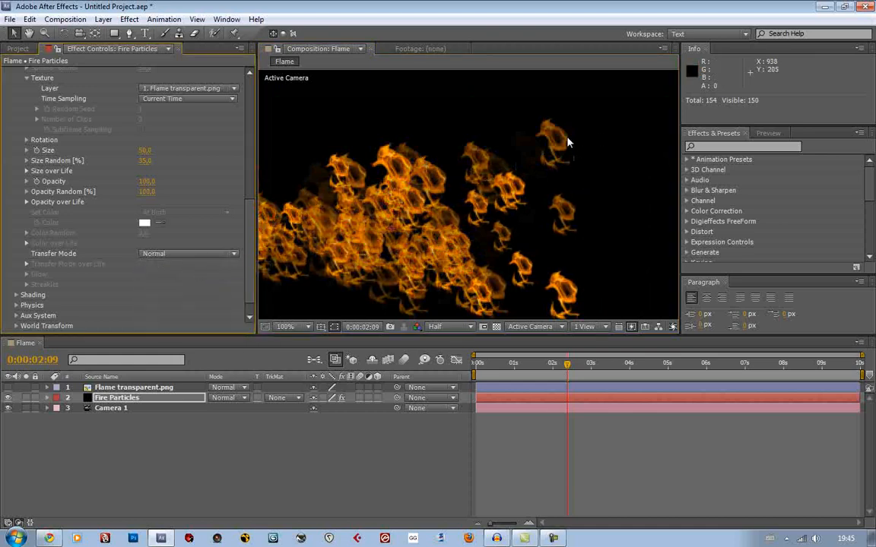
{"action": "left_click", "coordinate": [181, 254]}
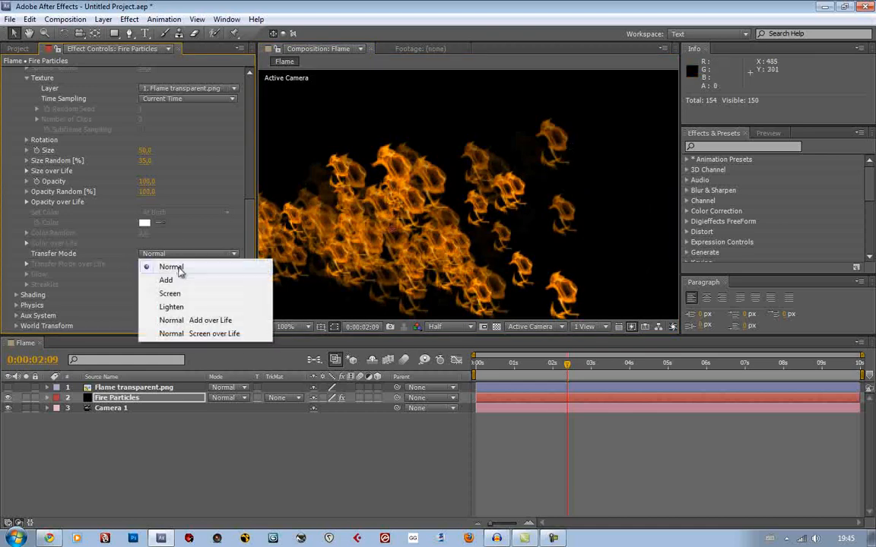
{"action": "left_click", "coordinate": [176, 281]}
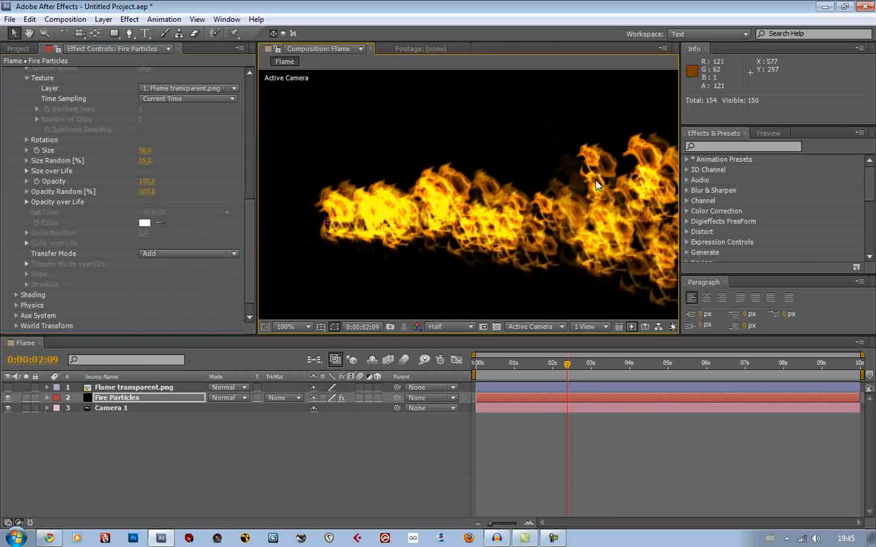
{"action": "scroll", "coordinate": [410, 211], "scroll_direction": "down", "scroll_amount": 1}
{"action": "left_click_drag", "start_coordinate": [579, 193], "coordinate": [487, 183]}
{"action": "left_click", "coordinate": [568, 365]}
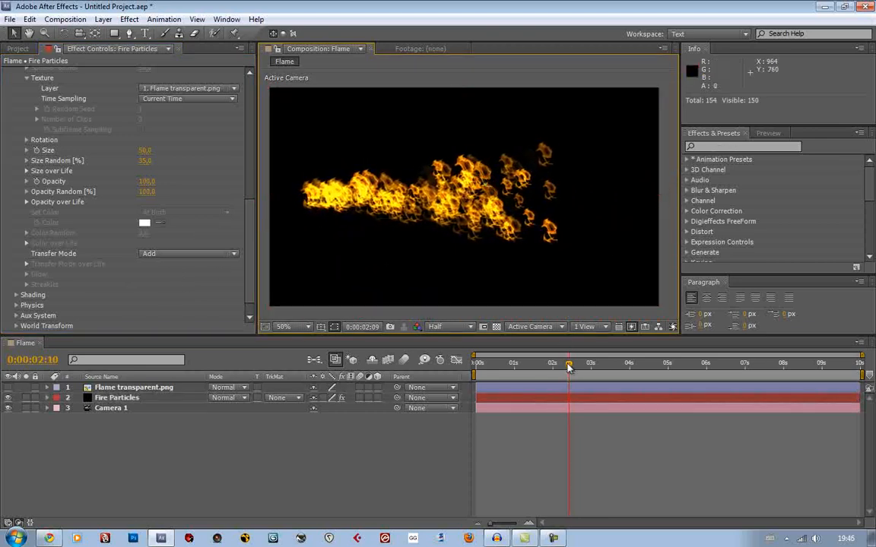
Move the time to 0:00:02:11, collapse the Emitter and Texture settings, and expand the particle Rotation settings
{"action": "left_click_drag", "start_coordinate": [568, 365], "coordinate": [570, 369]}
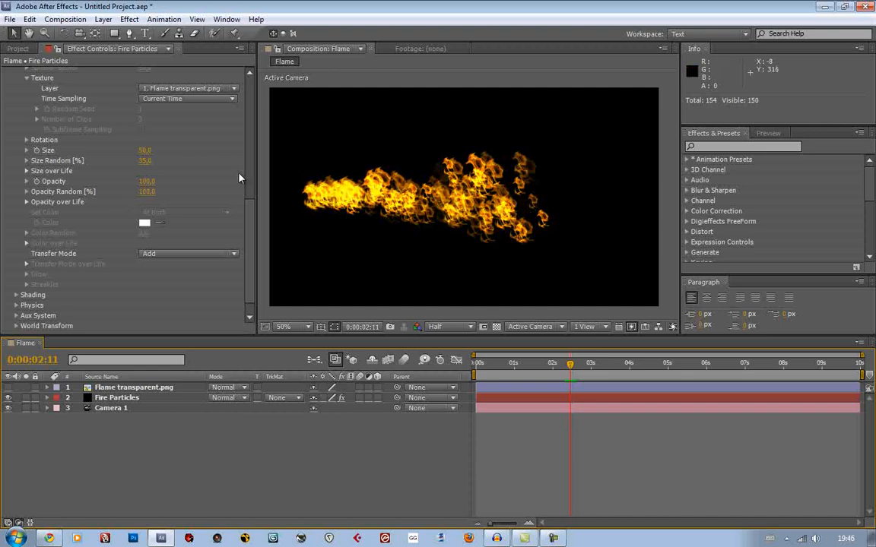
{"action": "scroll", "coordinate": [209, 175], "scroll_direction": "up", "scroll_amount": 5}
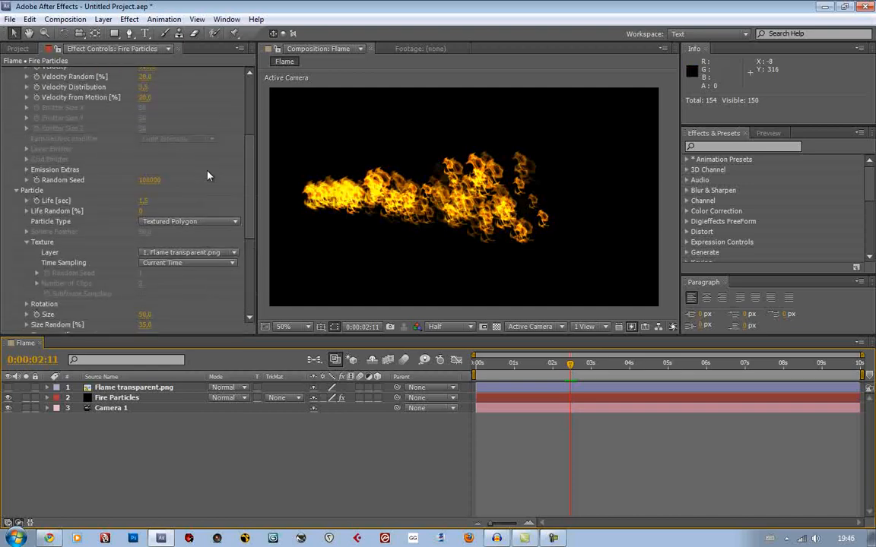
{"action": "scroll", "coordinate": [214, 175], "scroll_direction": "up", "scroll_amount": 5}
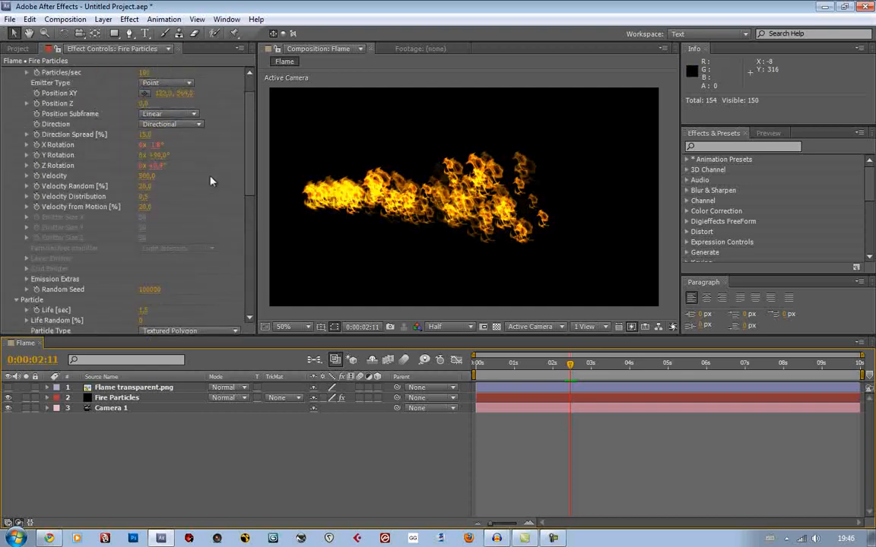
{"action": "scroll", "coordinate": [211, 180], "scroll_direction": "up", "scroll_amount": 3}
{"action": "left_click", "coordinate": [16, 93]}
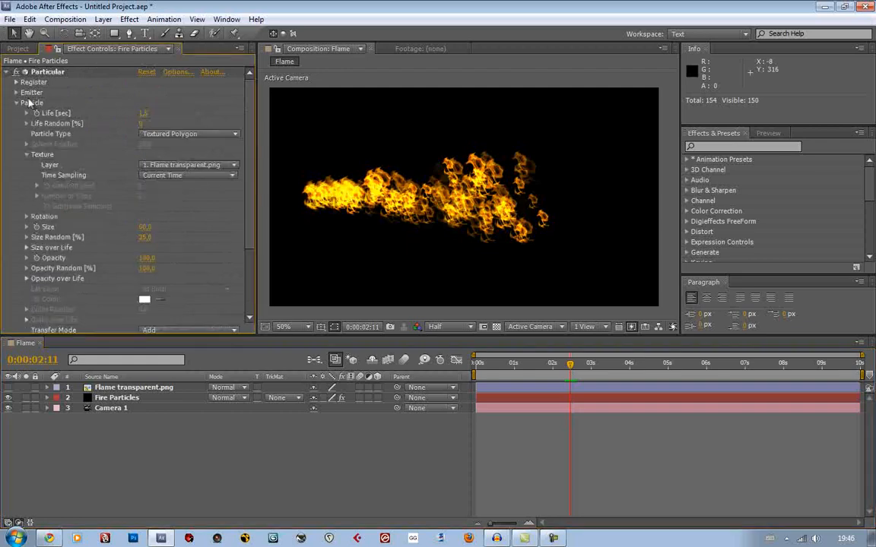
{"action": "scroll", "coordinate": [113, 159], "scroll_direction": "down", "scroll_amount": 1}
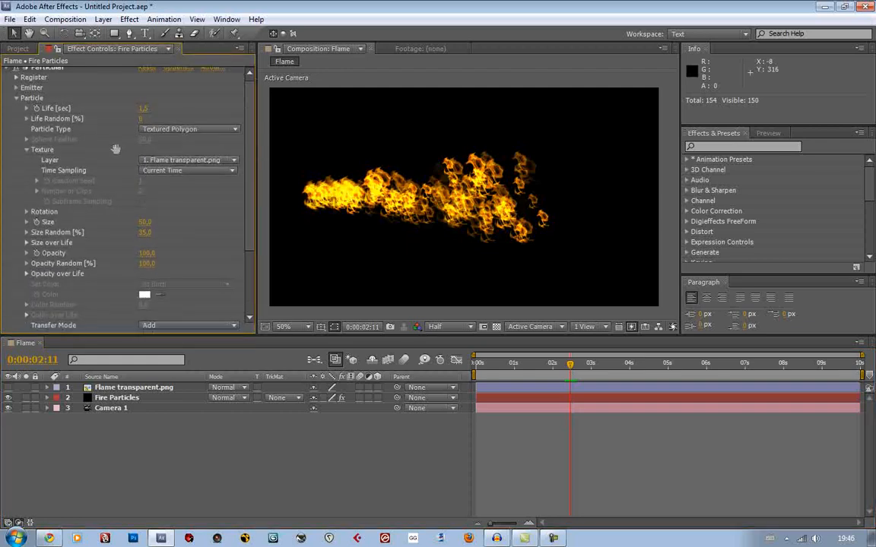
{"action": "left_click", "coordinate": [26, 148]}
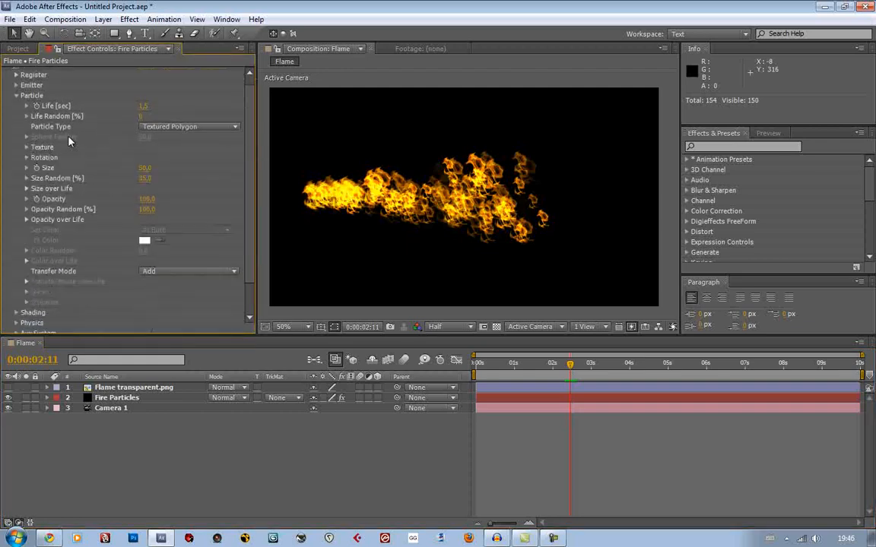
{"action": "left_click", "coordinate": [27, 158]}
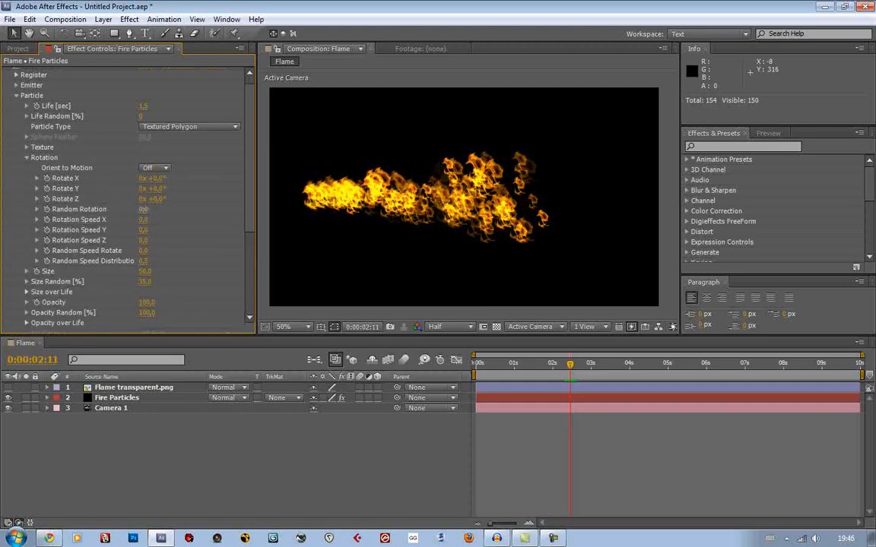
Try a Random Rotation of 10 on the flame particles and check the stream at 0:00:02:04
{"action": "mouse_move", "coordinate": [144, 209]}
{"action": "left_mouse_down"}
{"action": "mouse_move", "coordinate": [156, 209]}
{"action": "mouse_move", "coordinate": [147, 209]}
{"action": "left_mouse_up"}
{"action": "left_click", "coordinate": [146, 210]}
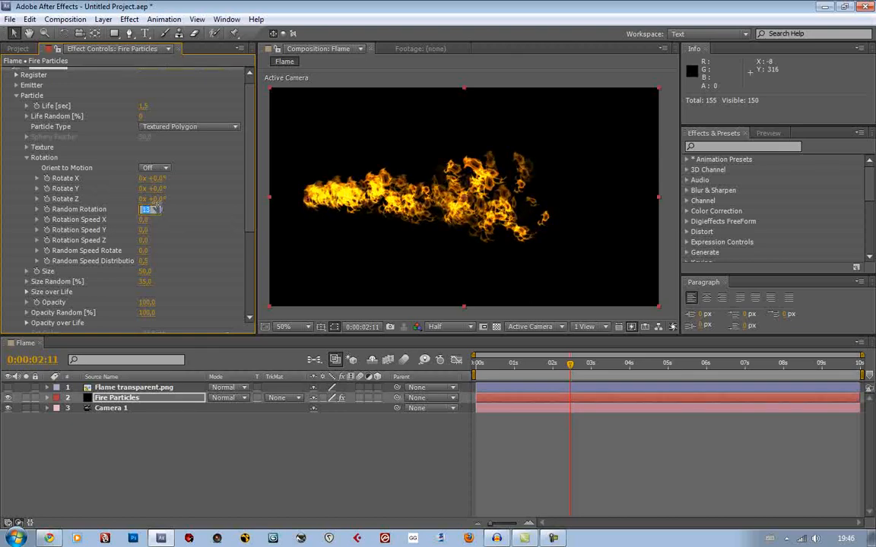
{"action": "key", "text": "Return"}
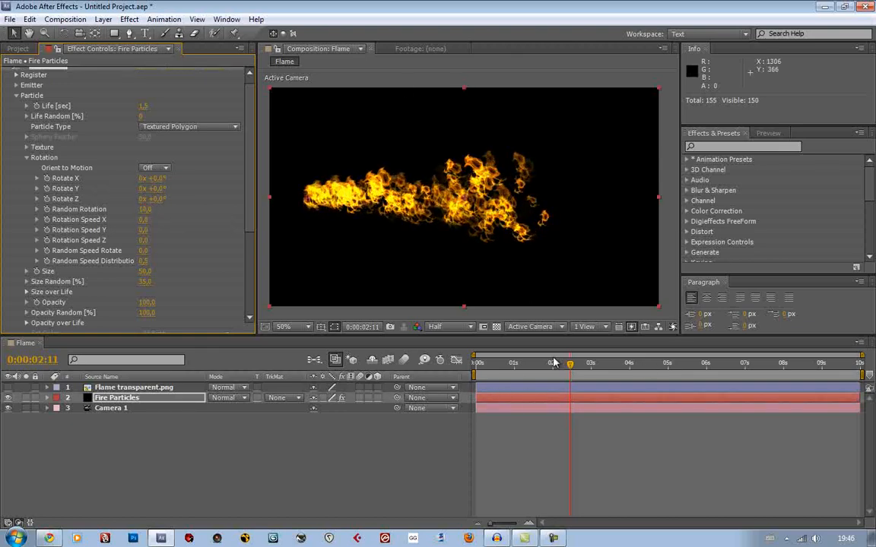
{"action": "left_click", "coordinate": [544, 365]}
{"action": "left_click_drag", "start_coordinate": [544, 367], "coordinate": [559, 367]}
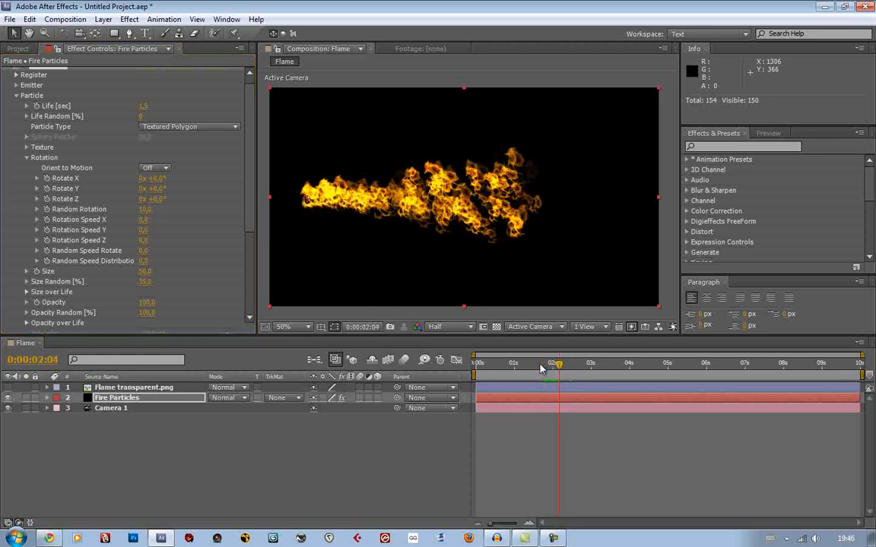
Set the flame particles' Random Rotation to 20
{"action": "left_click", "coordinate": [145, 210]}
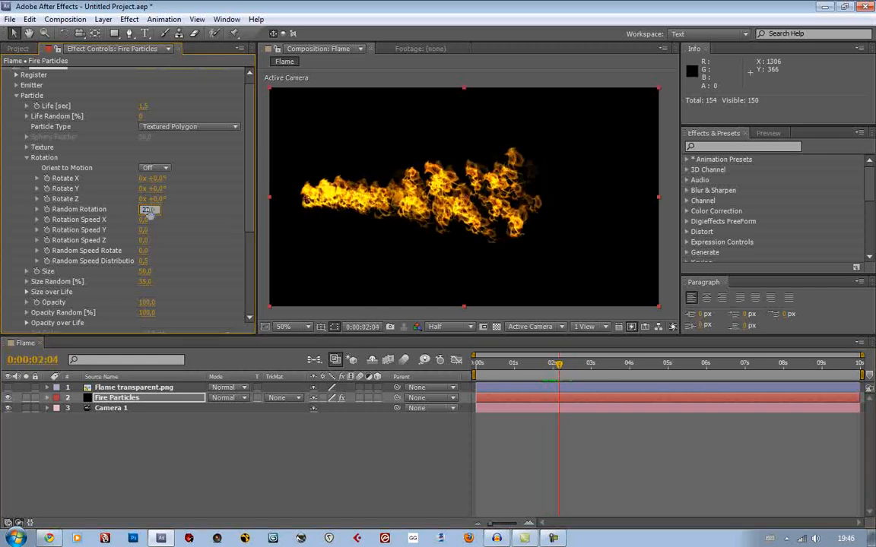
{"action": "type", "text": "20"}
{"action": "key", "text": "Return"}
RAM-preview the rotated flames with a shortened work area, and restore the work area start to 0:00:00:00
{"action": "left_click_drag", "start_coordinate": [475, 372], "coordinate": [536, 374]}
{"action": "key", "text": "KP_0"}
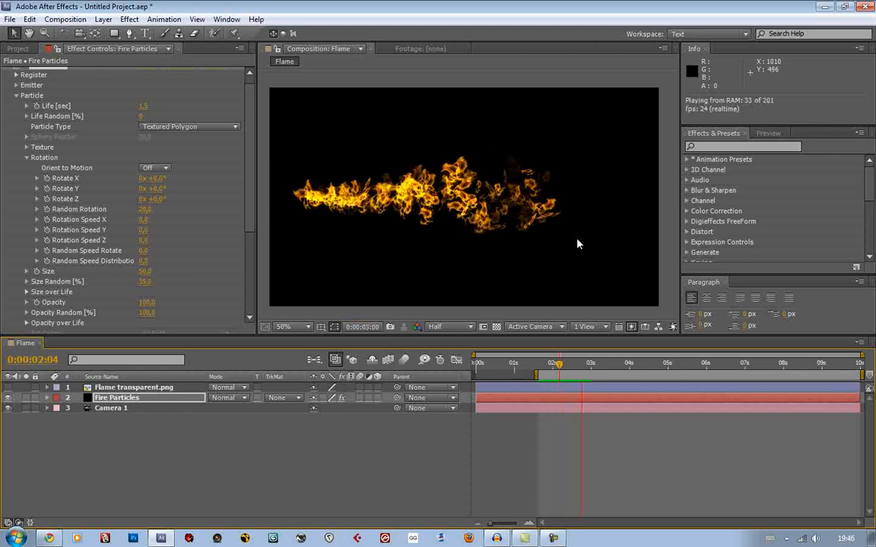
{"action": "key", "text": "space"}
{"action": "left_click_drag", "start_coordinate": [536, 374], "coordinate": [474, 374]}
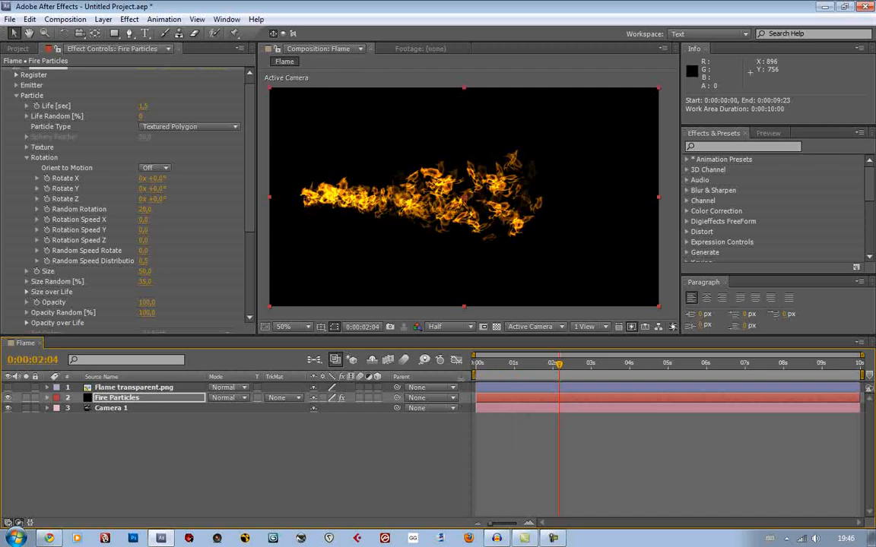
Turn Orient to Motion on for the particles and scrub to 0:00:01:22 to check the flame stream
{"action": "left_click", "coordinate": [152, 168]}
{"action": "left_click", "coordinate": [146, 180]}
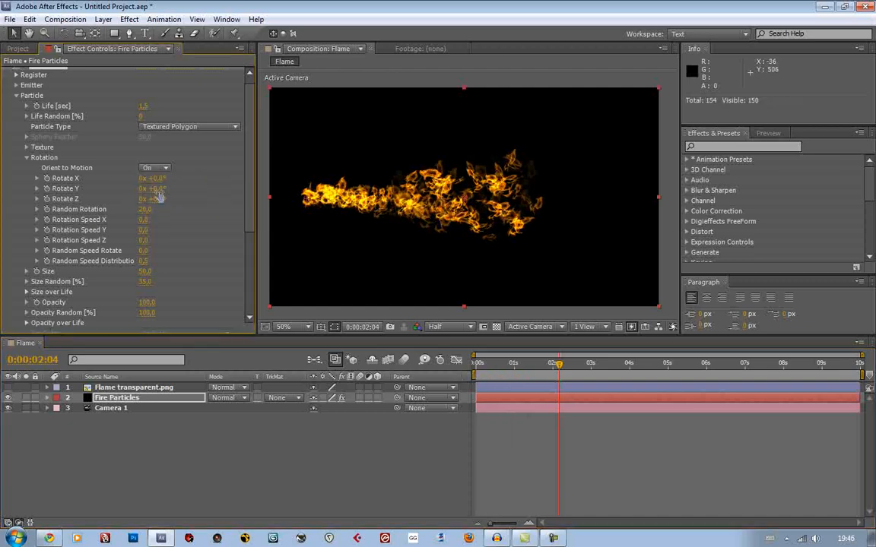
{"action": "left_click", "coordinate": [541, 365]}
{"action": "mouse_move", "coordinate": [541, 367]}
{"action": "left_mouse_down"}
{"action": "mouse_move", "coordinate": [555, 368]}
{"action": "mouse_move", "coordinate": [540, 373]}
{"action": "mouse_move", "coordinate": [551, 379]}
{"action": "left_mouse_up"}
Set the particles' Life Random to 15% and scrub to 0:00:02:12 to check the stream's end
{"action": "scroll", "coordinate": [174, 210], "scroll_direction": "up", "scroll_amount": 1}
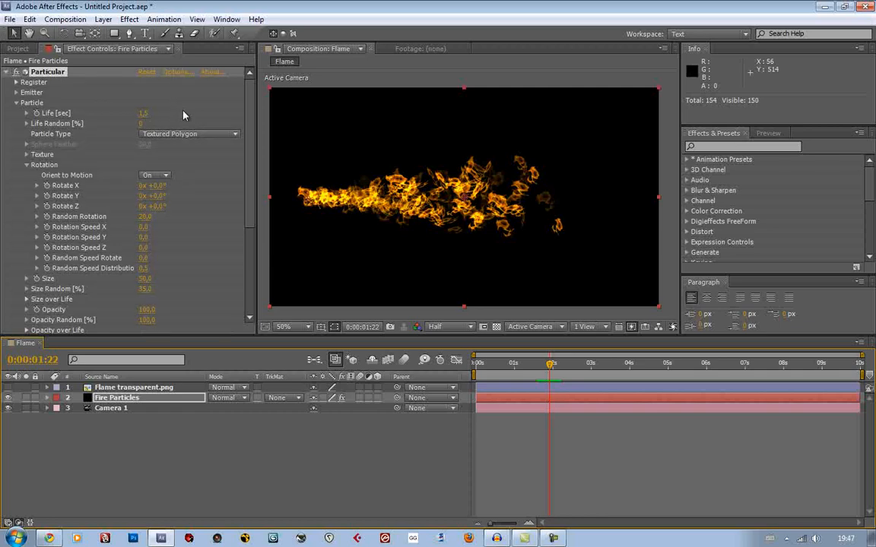
{"action": "left_click_drag", "start_coordinate": [147, 123], "coordinate": [151, 124]}
{"action": "left_click", "coordinate": [146, 124]}
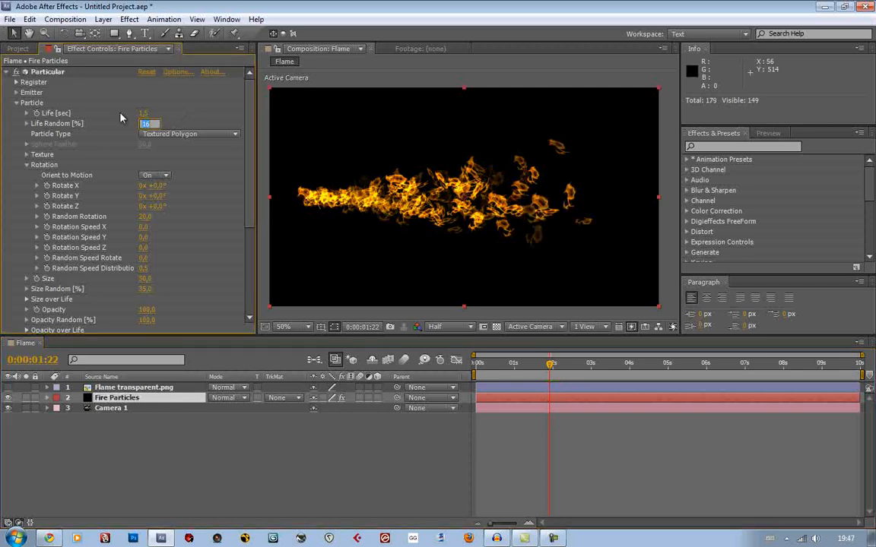
{"action": "left_click", "coordinate": [120, 115]}
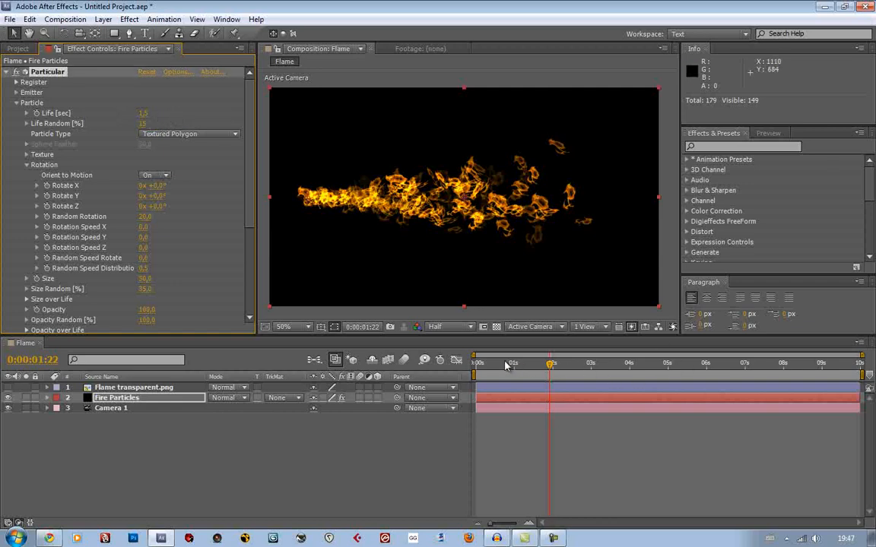
{"action": "left_click_drag", "start_coordinate": [506, 366], "coordinate": [571, 367]}
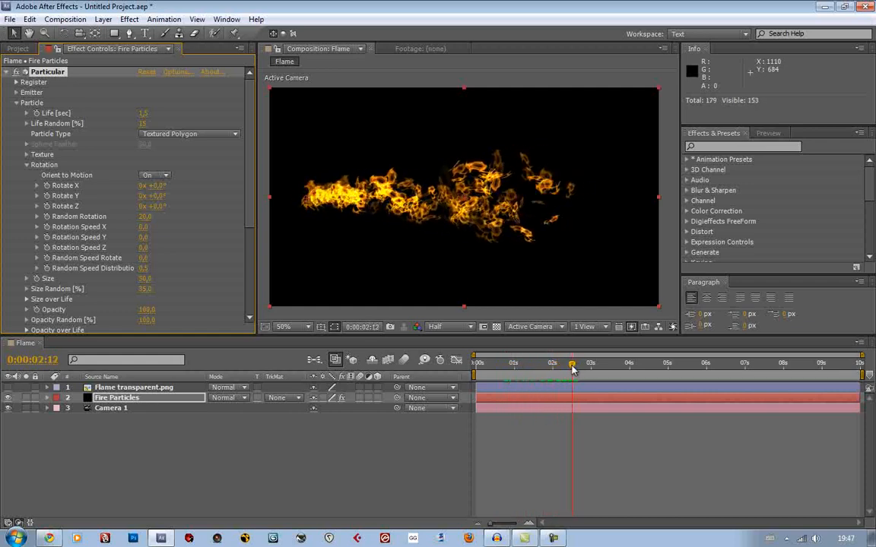
Collapse the Particle settings and briefly inspect the Shading settings
{"action": "left_click", "coordinate": [17, 103]}
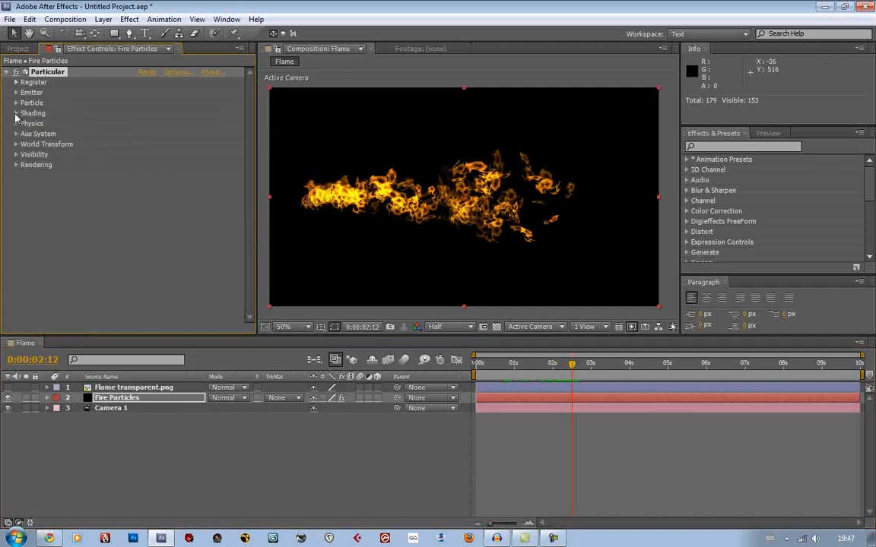
{"action": "left_click", "coordinate": [16, 114]}
{"action": "left_click", "coordinate": [16, 113]}
Try a Gravity of 120 in the Physics settings, scrub to 0:00:01:21, and reset Gravity to 0
{"action": "left_click", "coordinate": [16, 124]}
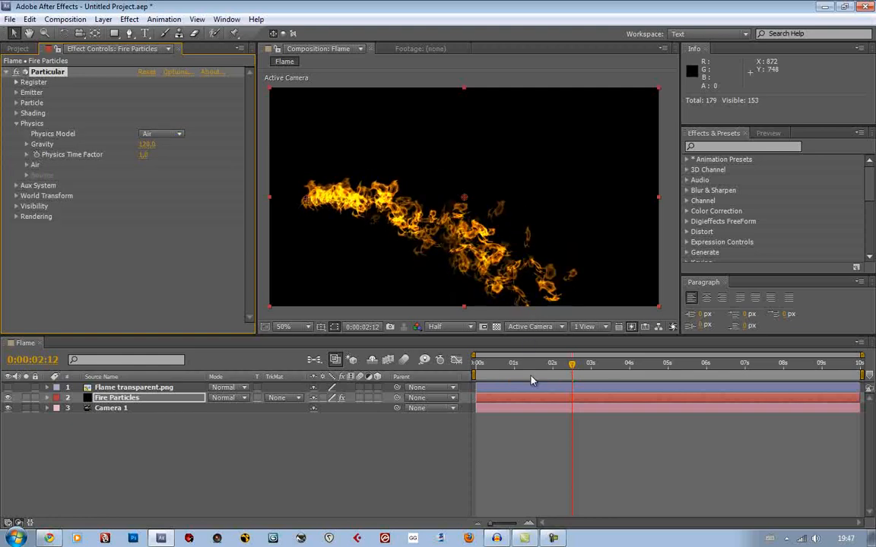
{"action": "left_click", "coordinate": [490, 369]}
{"action": "left_click_drag", "start_coordinate": [490, 369], "coordinate": [548, 373]}
{"action": "left_click", "coordinate": [147, 144]}
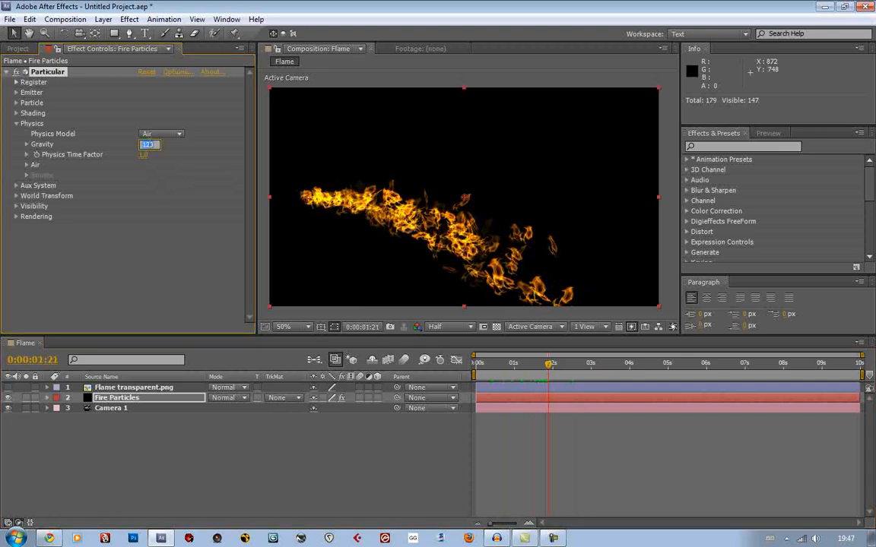
{"action": "type", "text": "0"}
{"action": "key", "text": "Return"}
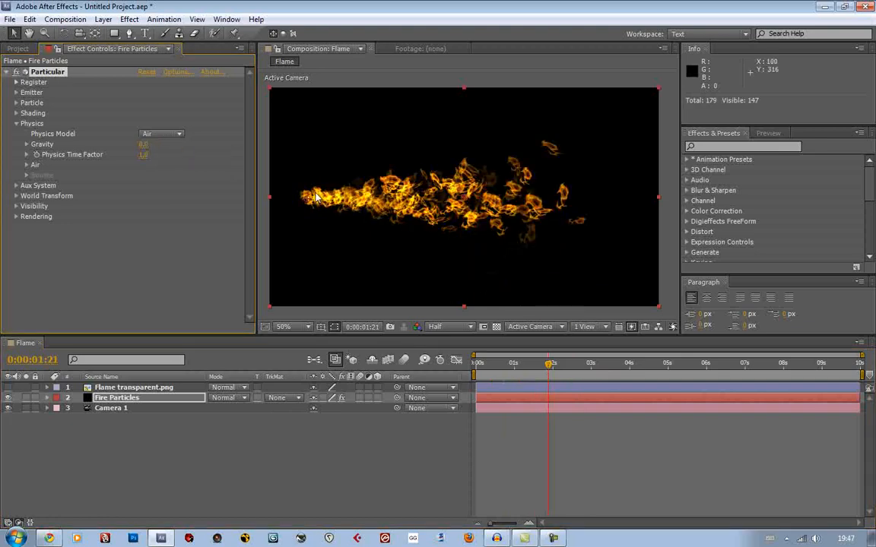
Move the time to 0:00:01:16, collapse the Physics settings and start a RAM preview of the full work area
{"action": "mouse_move", "coordinate": [548, 365]}
{"action": "left_mouse_down"}
{"action": "mouse_move", "coordinate": [529, 366]}
{"action": "mouse_move", "coordinate": [552, 371]}
{"action": "mouse_move", "coordinate": [540, 368]}
{"action": "left_mouse_up"}
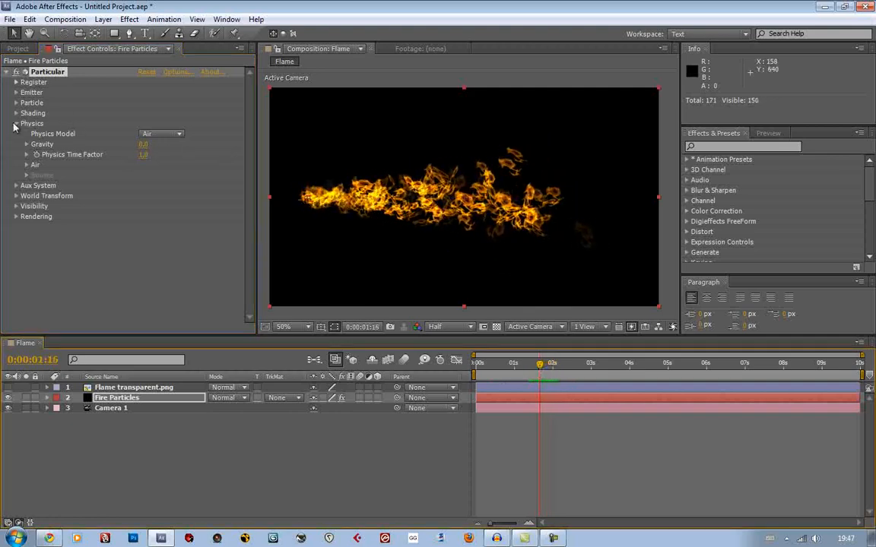
{"action": "left_click", "coordinate": [15, 124]}
{"action": "key", "text": "KP_0"}
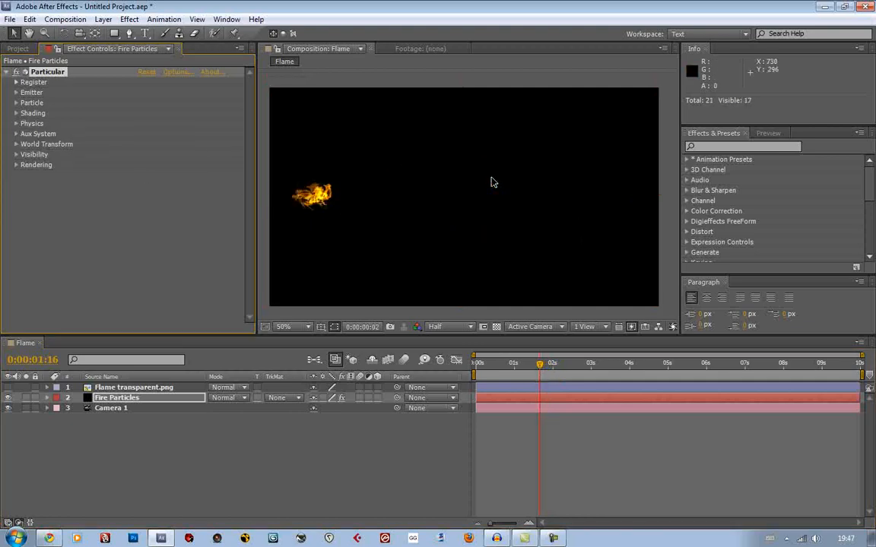
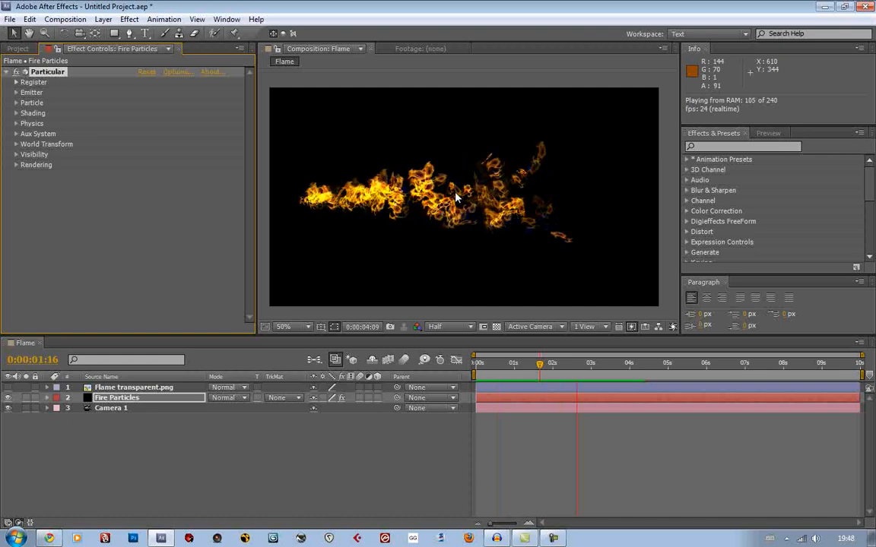
Stop the preview and set the emitter's Velocity to 800
{"action": "key", "text": "space"}
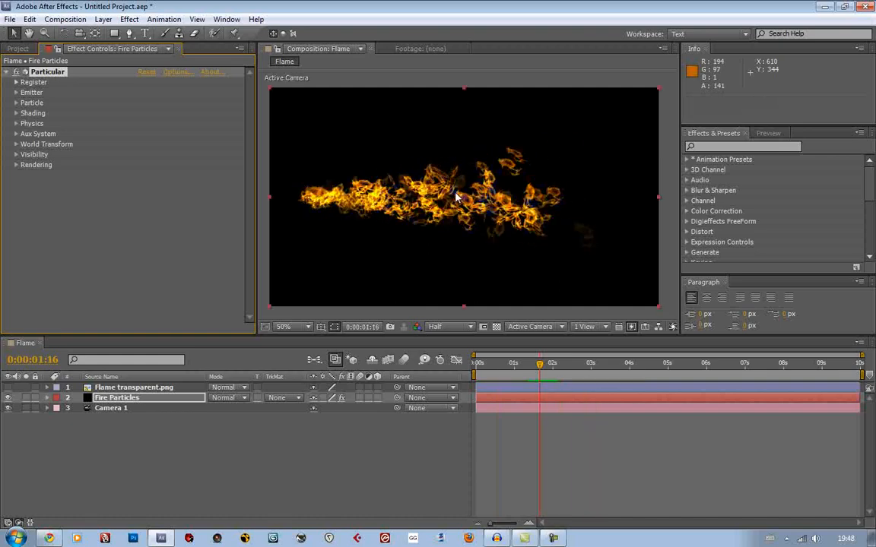
{"action": "left_click", "coordinate": [16, 82]}
{"action": "left_click", "coordinate": [16, 82]}
{"action": "left_click", "coordinate": [16, 92]}
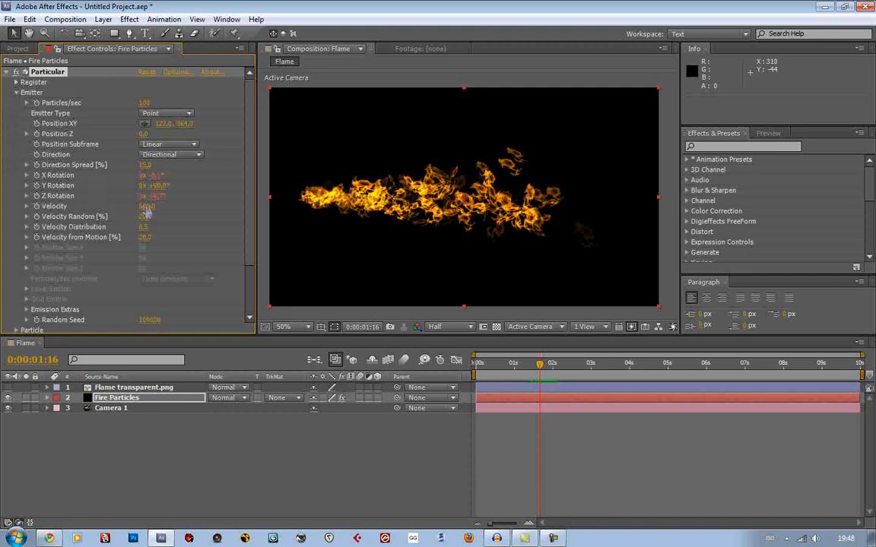
{"action": "left_click", "coordinate": [146, 207]}
{"action": "type", "text": "880"}
{"action": "key", "text": "Return"}
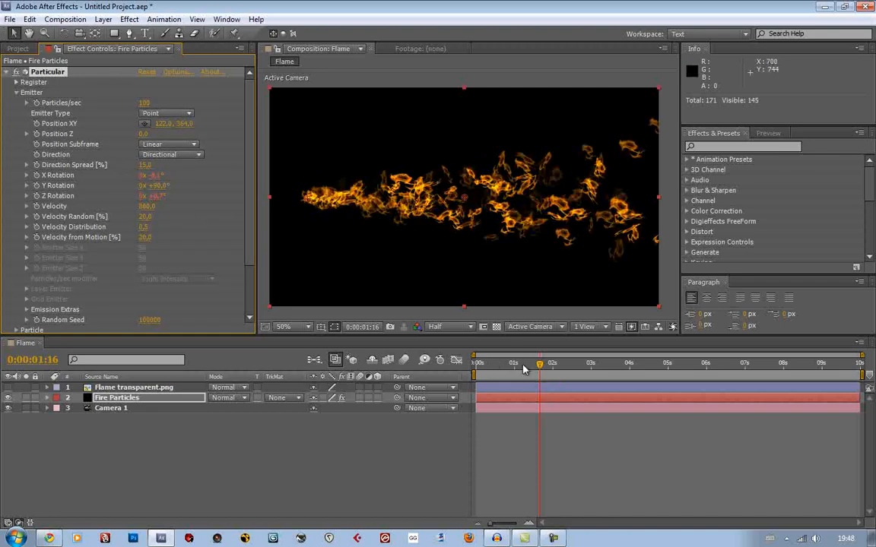
{"action": "left_click", "coordinate": [16, 92]}
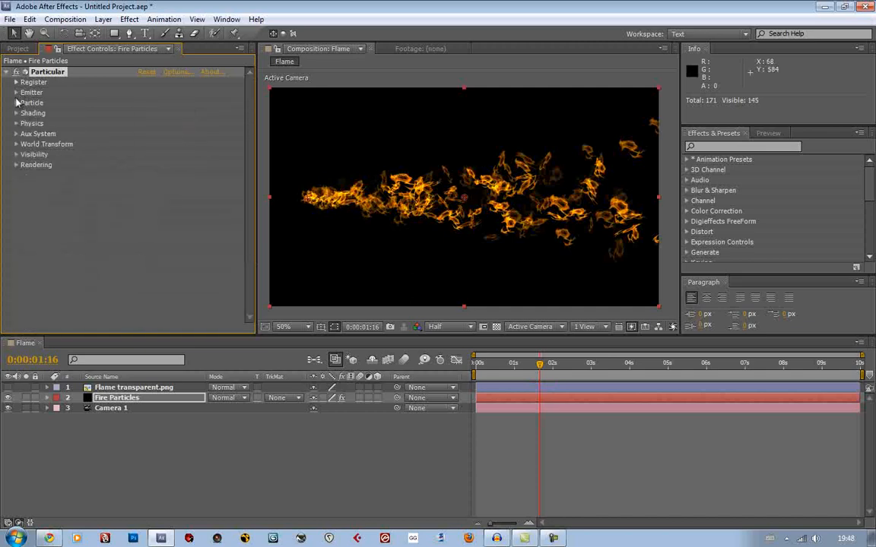
Set the particles' Life to 0.9 seconds and scrub to 0:00:02:06 to check the flame's reach
{"action": "left_click", "coordinate": [17, 103]}
{"action": "left_click", "coordinate": [147, 82]}
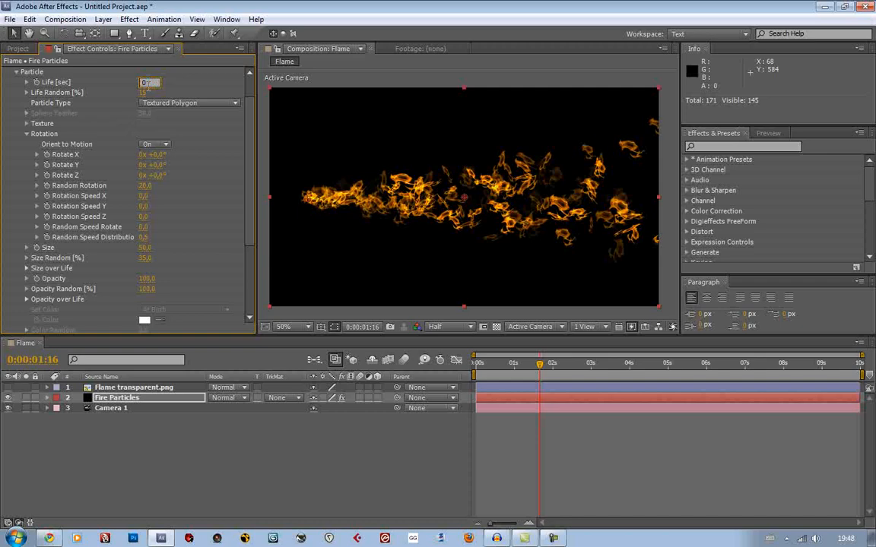
{"action": "key", "text": "Return"}
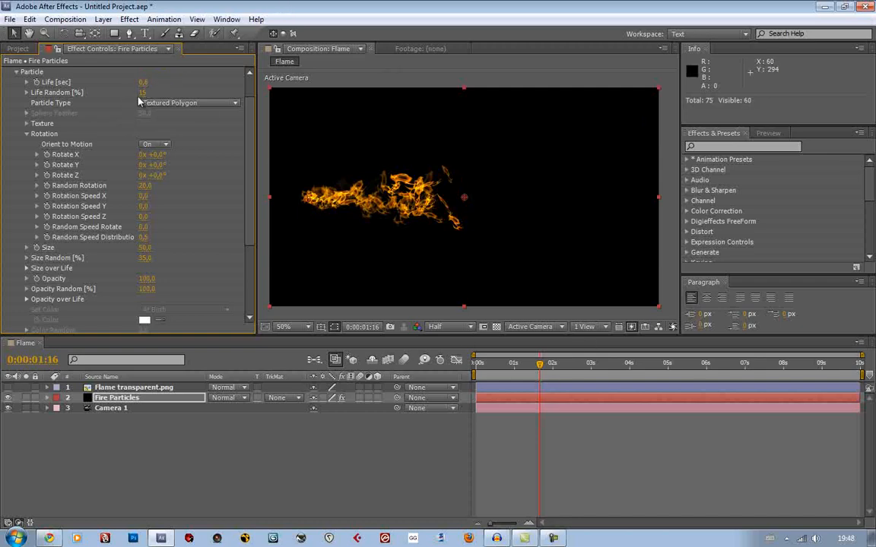
{"action": "left_click", "coordinate": [145, 82]}
{"action": "type", "text": "0,6"}
{"action": "key", "text": "Return"}
{"action": "left_click_drag", "start_coordinate": [541, 374], "coordinate": [562, 365]}
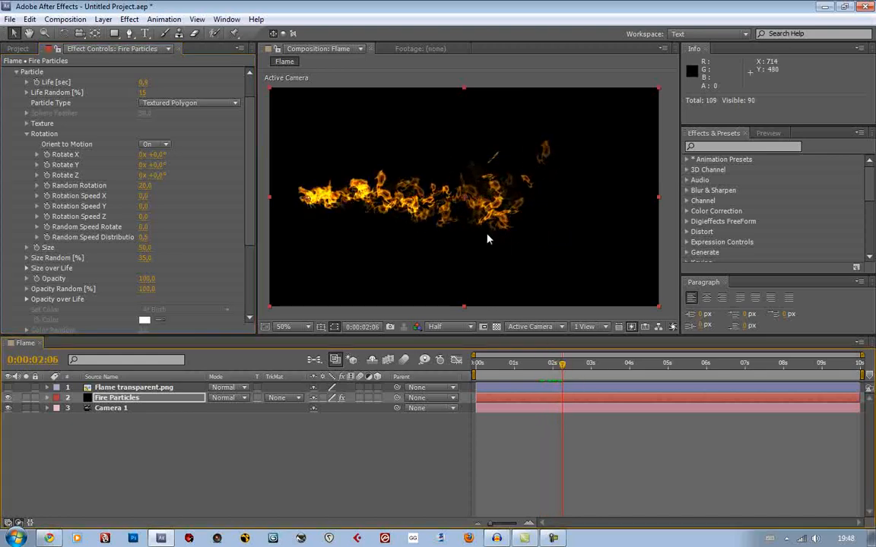
{"action": "scroll", "coordinate": [400, 176], "scroll_direction": "up", "scroll_amount": 1}
{"action": "left_click_drag", "start_coordinate": [398, 175], "coordinate": [471, 191]}
{"action": "scroll", "coordinate": [470, 185], "scroll_direction": "down", "scroll_amount": 1}
{"action": "scroll", "coordinate": [137, 145], "scroll_direction": "up", "scroll_amount": 1}
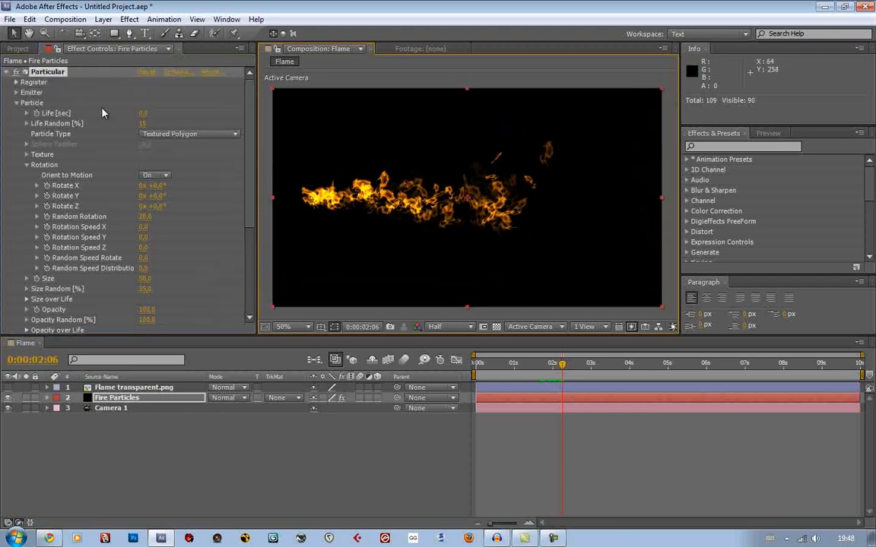
Set the emitter's Particles/sec to 300 and scrub to 0:00:02:09 to check the denser stream
{"action": "left_click", "coordinate": [16, 104]}
{"action": "left_click", "coordinate": [18, 105]}
{"action": "scroll", "coordinate": [135, 119], "scroll_direction": "down", "scroll_amount": 1}
{"action": "scroll", "coordinate": [32, 103], "scroll_direction": "up", "scroll_amount": 1}
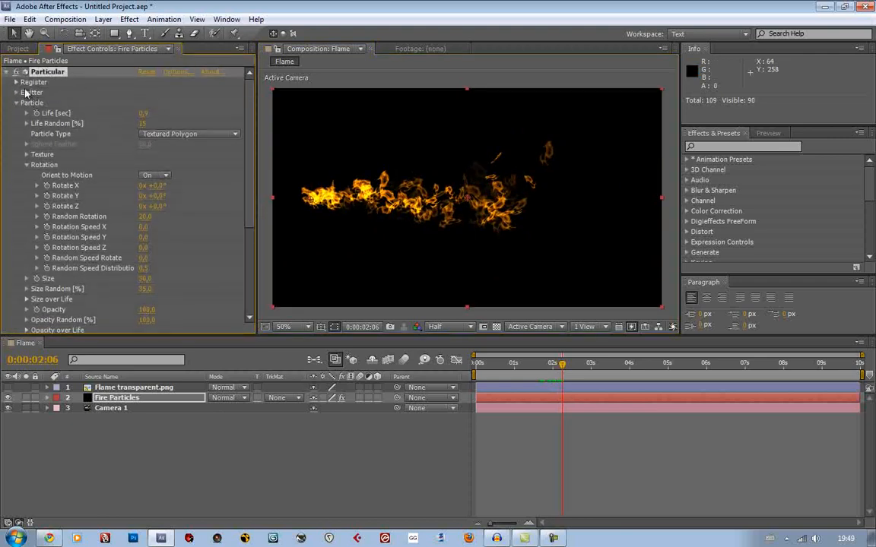
{"action": "left_click", "coordinate": [17, 93]}
{"action": "left_click", "coordinate": [147, 102]}
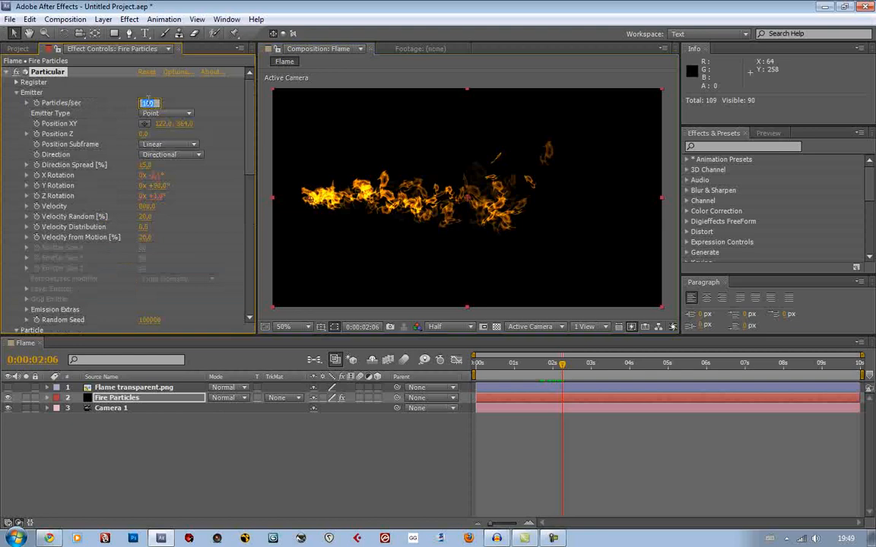
{"action": "key", "text": "Return"}
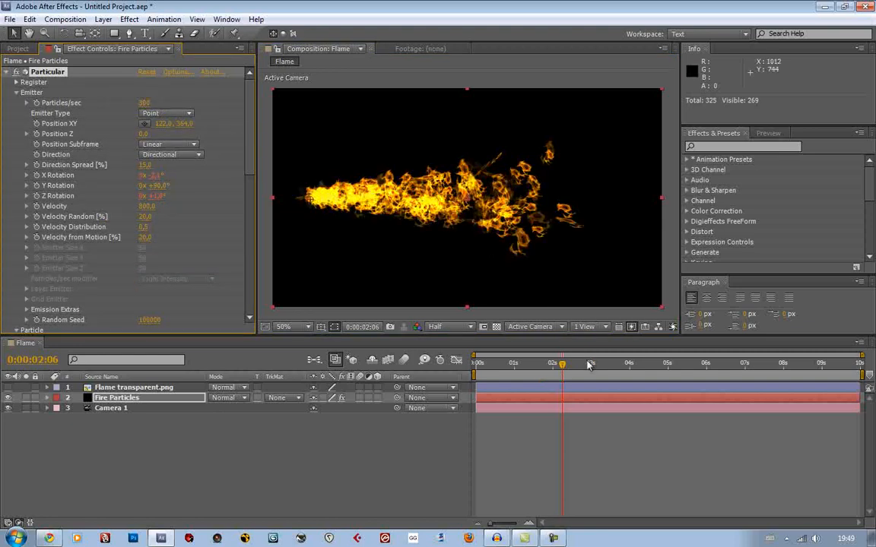
{"action": "left_click_drag", "start_coordinate": [541, 367], "coordinate": [567, 372]}
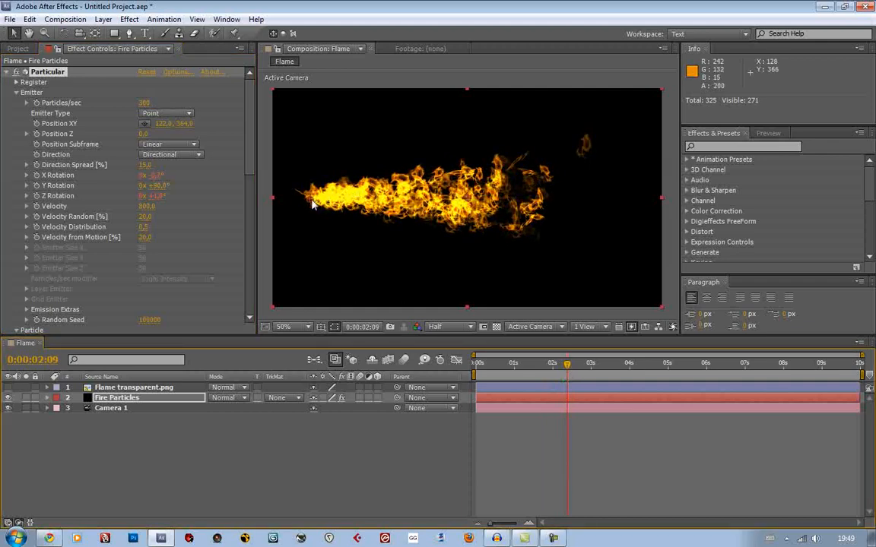
Move the emitter to about 170, 372 and keyframe its Position XY from about 0:00:00:23 to 0:00:01:18
{"action": "mouse_move", "coordinate": [312, 203]}
{"action": "left_mouse_down"}
{"action": "mouse_move", "coordinate": [320, 237]}
{"action": "mouse_move", "coordinate": [324, 203]}
{"action": "left_mouse_up"}
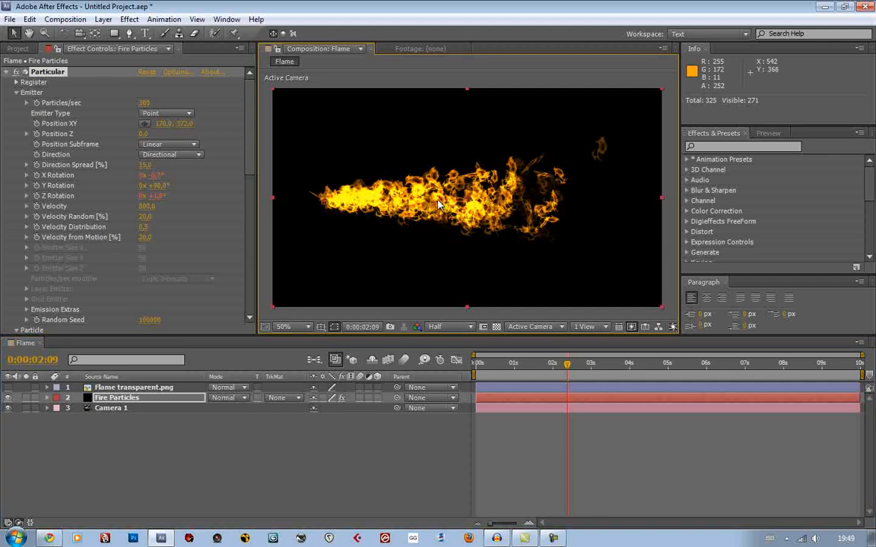
{"action": "left_click_drag", "start_coordinate": [510, 364], "coordinate": [513, 370]}
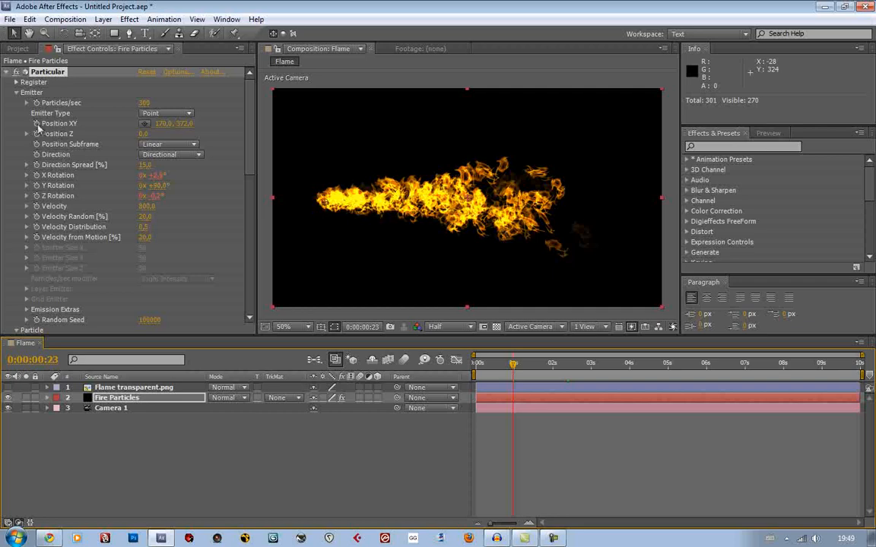
{"action": "left_click", "coordinate": [152, 398]}
{"action": "key", "text": "u"}
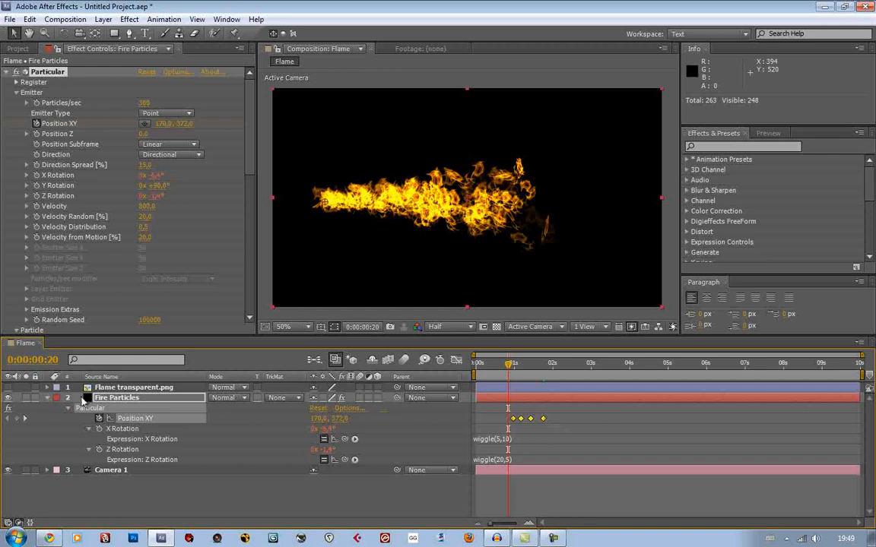
{"action": "left_click", "coordinate": [48, 398]}
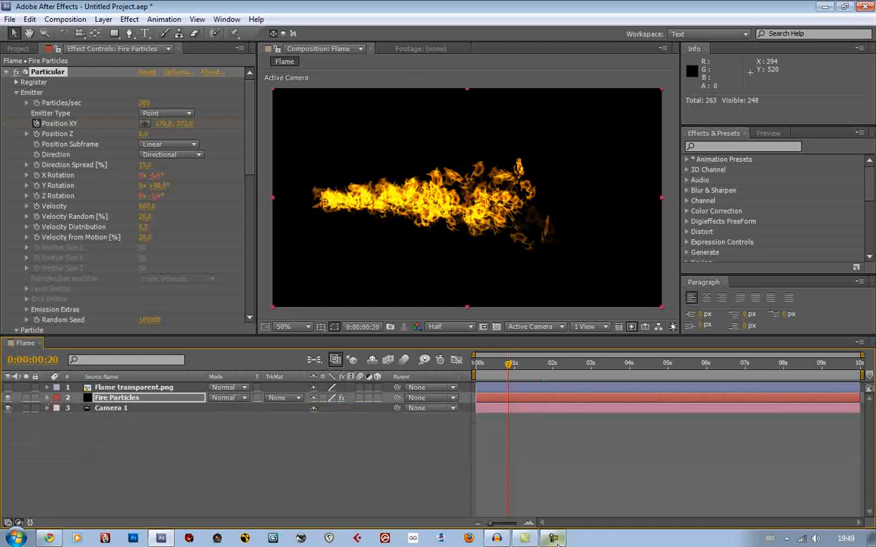
{"action": "left_click", "coordinate": [553, 514]}
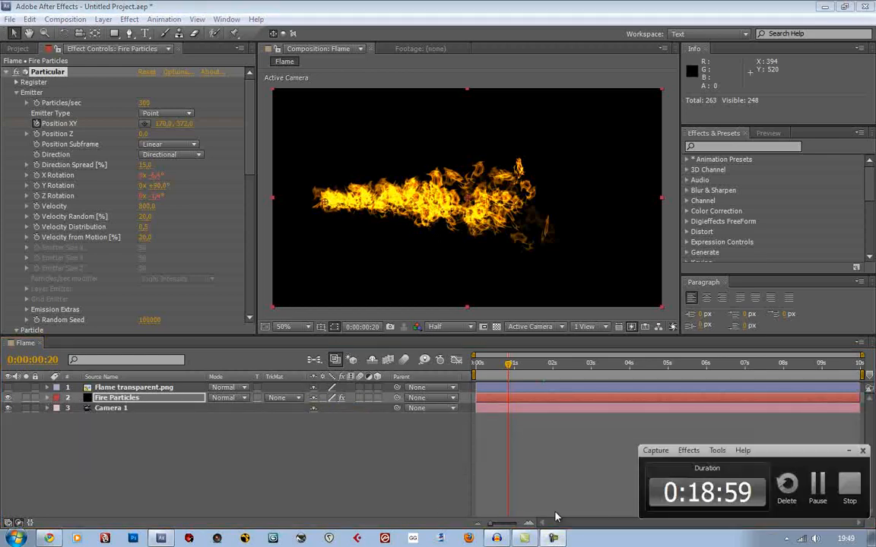
{"action": "left_click", "coordinate": [354, 483]}
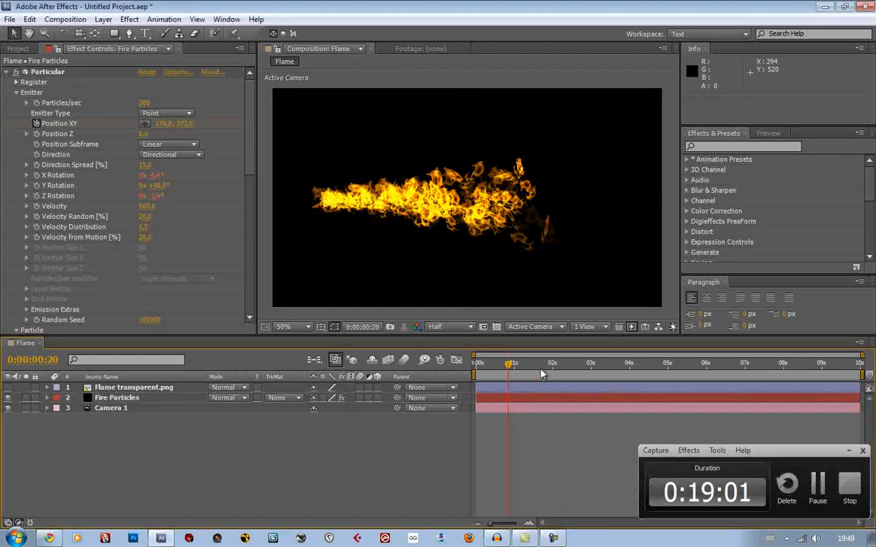
Scrub to 0:00:01:08 and examine how the flame trails the moving emitter
{"action": "left_click_drag", "start_coordinate": [511, 364], "coordinate": [527, 378]}
{"action": "scroll", "coordinate": [457, 195], "scroll_direction": "up", "scroll_amount": 1}
{"action": "scroll", "coordinate": [458, 196], "scroll_direction": "down", "scroll_amount": 1}
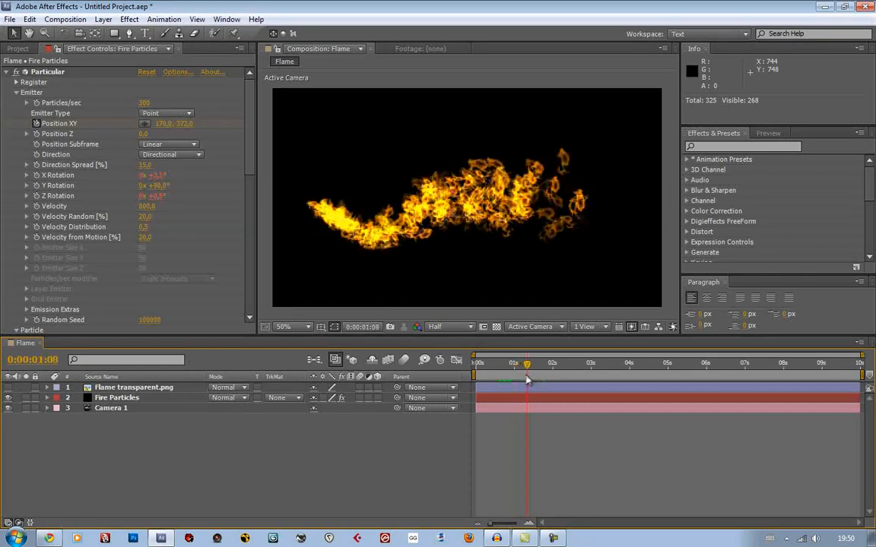
{"action": "scroll", "coordinate": [504, 236], "scroll_direction": "up", "scroll_amount": 2}
{"action": "scroll", "coordinate": [504, 236], "scroll_direction": "down", "scroll_amount": 2}
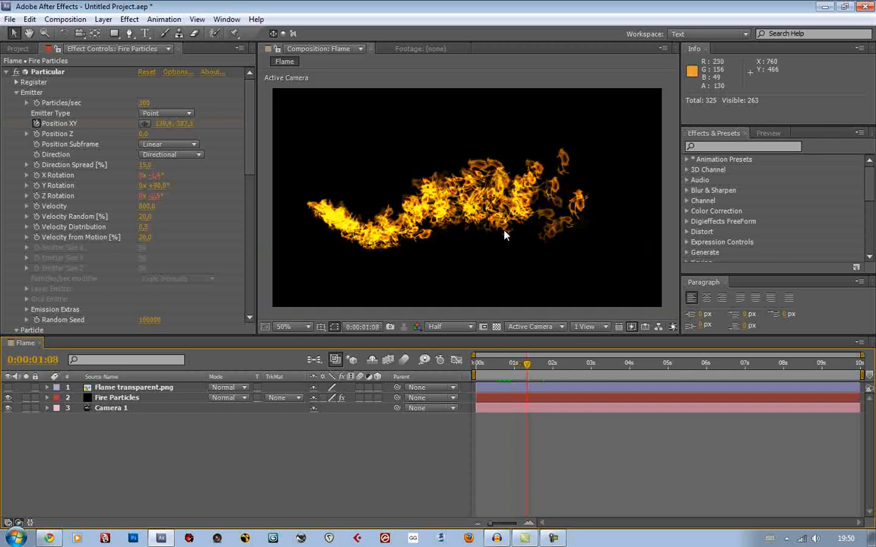
Raise the emitter's Particles/sec to 400 and scrub to 0:00:01:00 to check the flame
{"action": "left_click", "coordinate": [147, 103]}
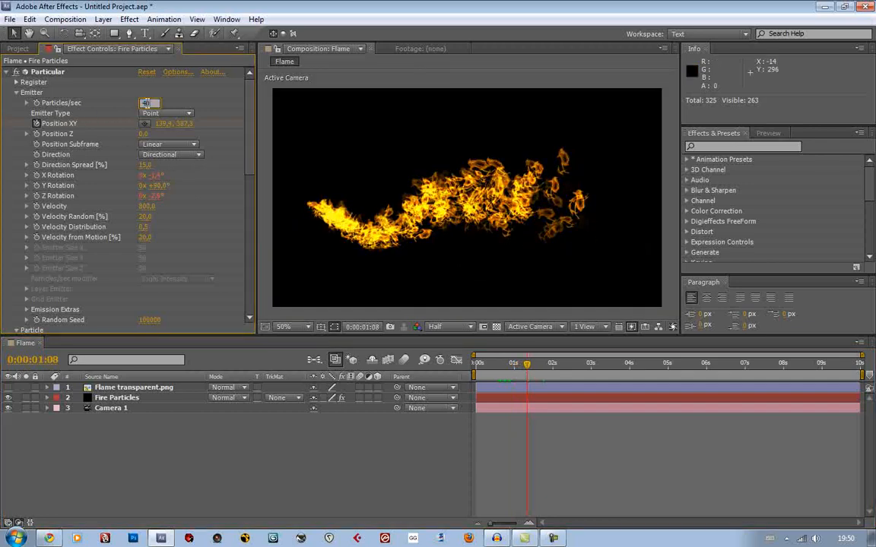
{"action": "key", "text": "Return"}
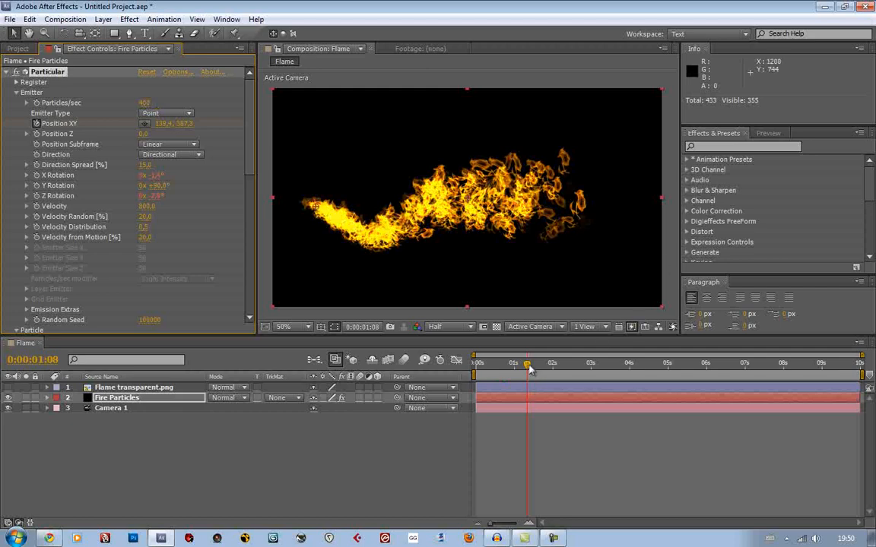
{"action": "left_click_drag", "start_coordinate": [530, 368], "coordinate": [516, 381]}
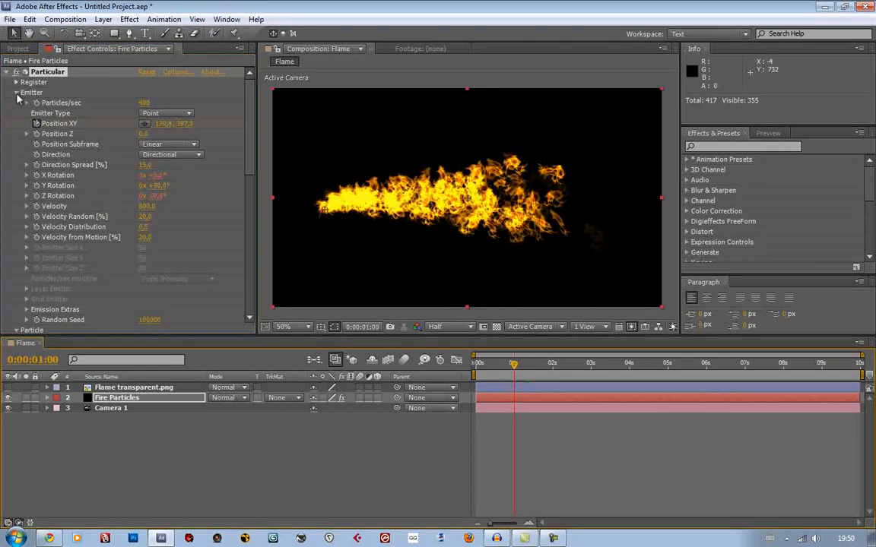
Collapse the Emitter and Particle settings and look through the Physics and Aux System groups
{"action": "left_click", "coordinate": [16, 92]}
{"action": "left_click", "coordinate": [16, 103]}
{"action": "left_click", "coordinate": [16, 103]}
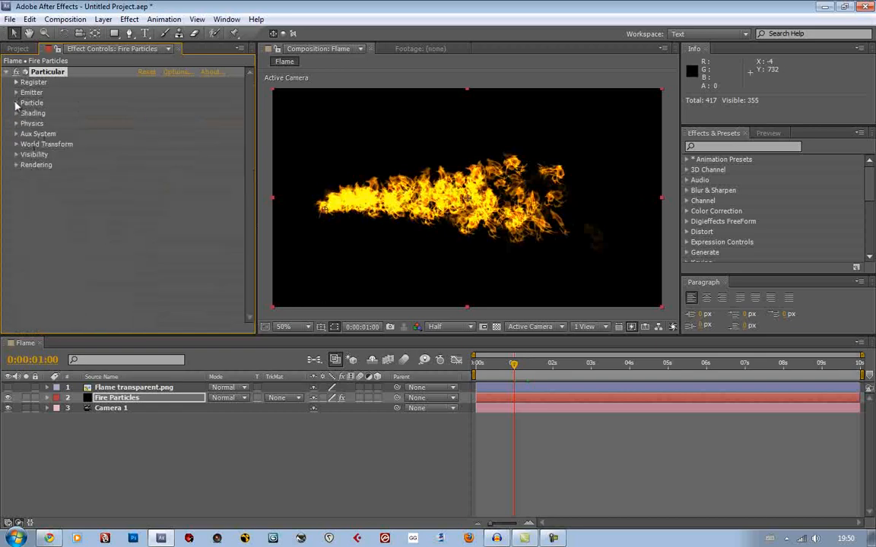
{"action": "left_click", "coordinate": [16, 124]}
{"action": "left_click", "coordinate": [15, 123]}
{"action": "left_click", "coordinate": [16, 134]}
{"action": "left_click", "coordinate": [16, 134]}
Set Affect Size to 90 in the Turbulence Field of the Air physics settings
{"action": "left_click", "coordinate": [16, 123]}
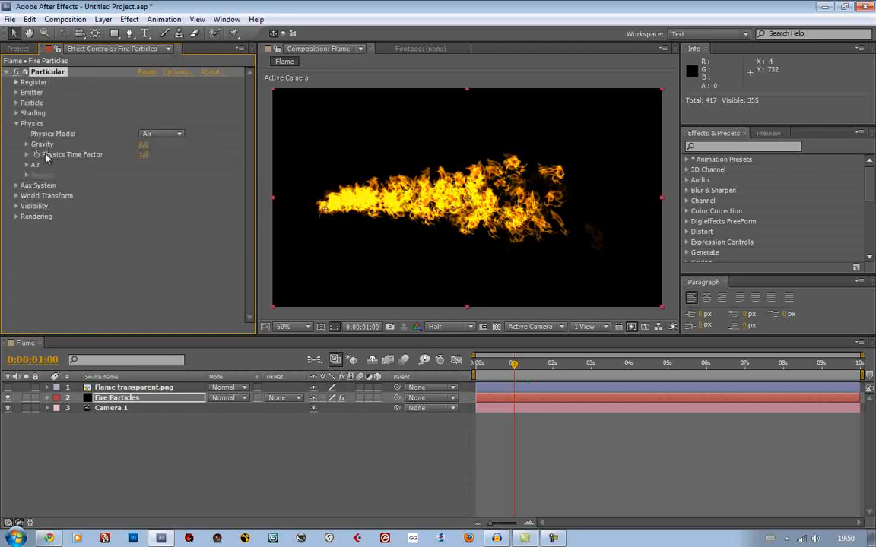
{"action": "left_click", "coordinate": [27, 165]}
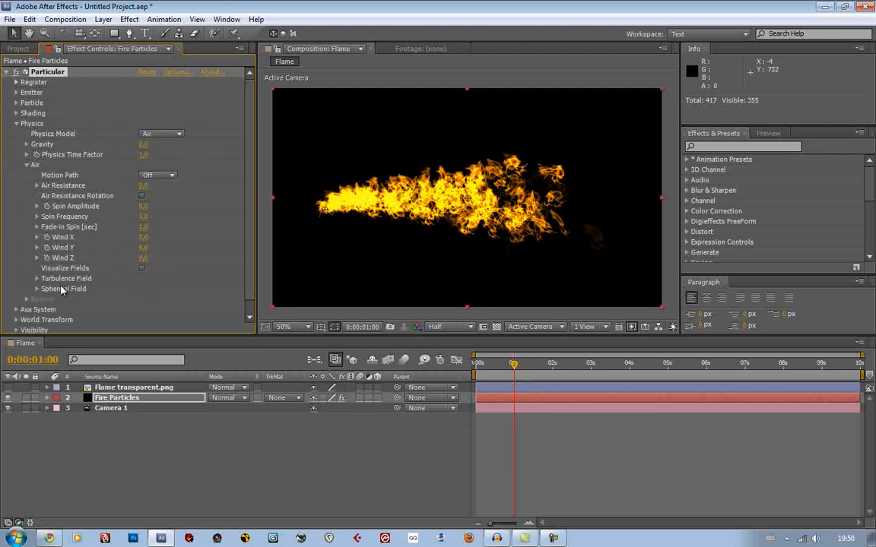
{"action": "scroll", "coordinate": [61, 289], "scroll_direction": "down", "scroll_amount": 1}
{"action": "left_click", "coordinate": [37, 265]}
{"action": "scroll", "coordinate": [174, 259], "scroll_direction": "down", "scroll_amount": 5}
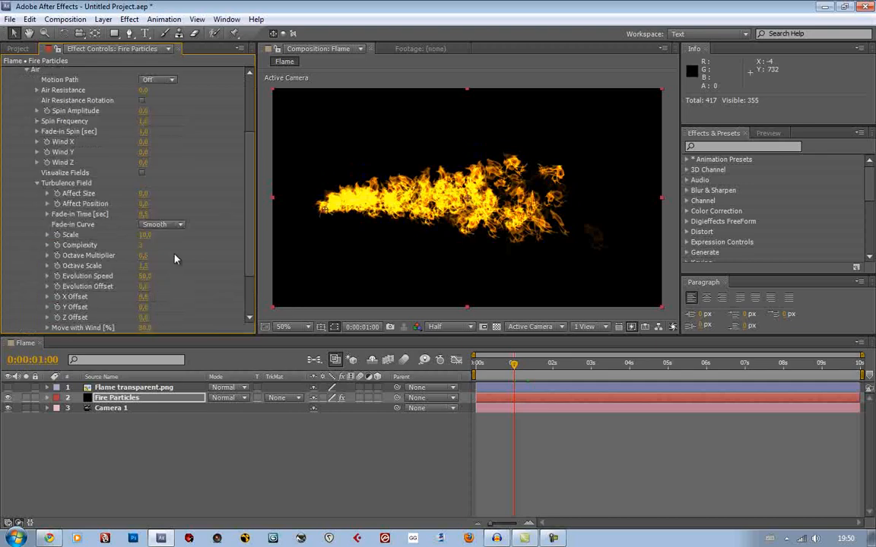
{"action": "scroll", "coordinate": [187, 254], "scroll_direction": "down", "scroll_amount": 1}
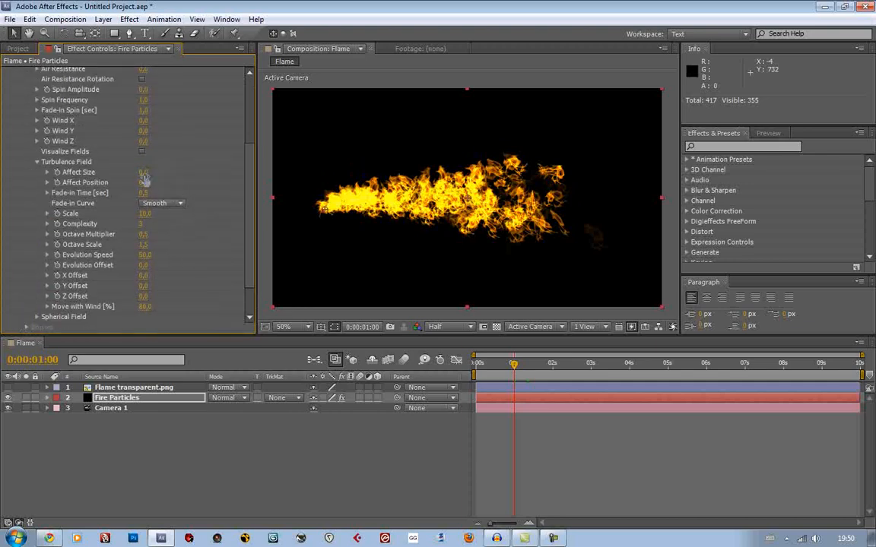
{"action": "left_click_drag", "start_coordinate": [144, 172], "coordinate": [211, 172]}
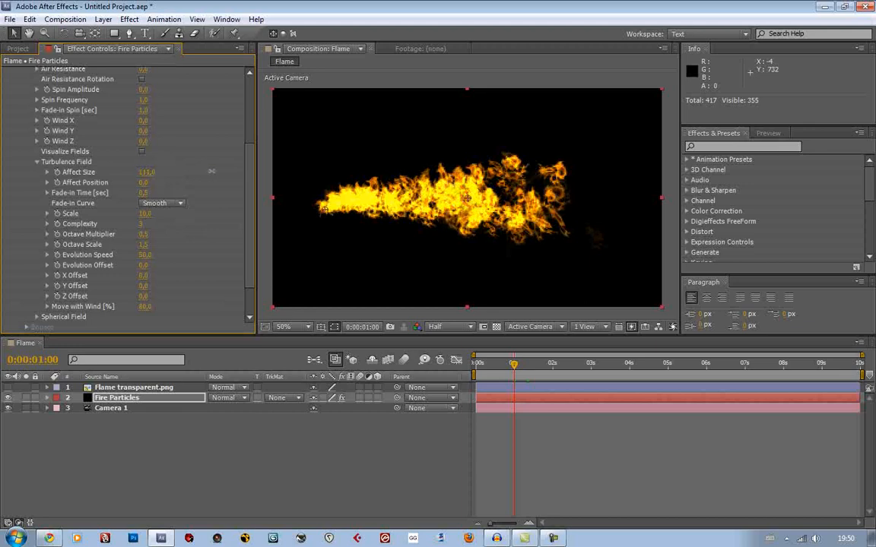
{"action": "left_click", "coordinate": [146, 172]}
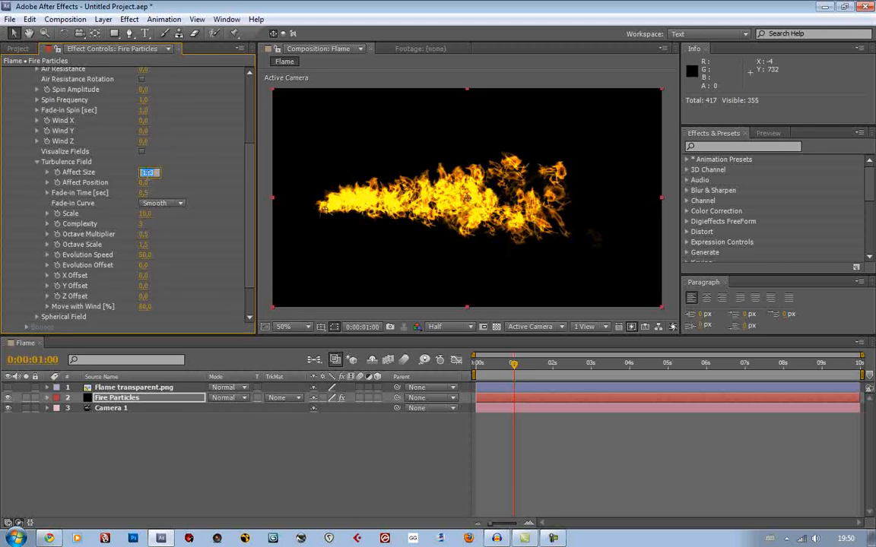
{"action": "key", "text": "Return"}
Set the Turbulence Field's Affect Position to 40 and briefly preview the animation
{"action": "left_click_drag", "start_coordinate": [162, 183], "coordinate": [184, 189]}
{"action": "left_click", "coordinate": [151, 183]}
{"action": "type", "text": "4"}
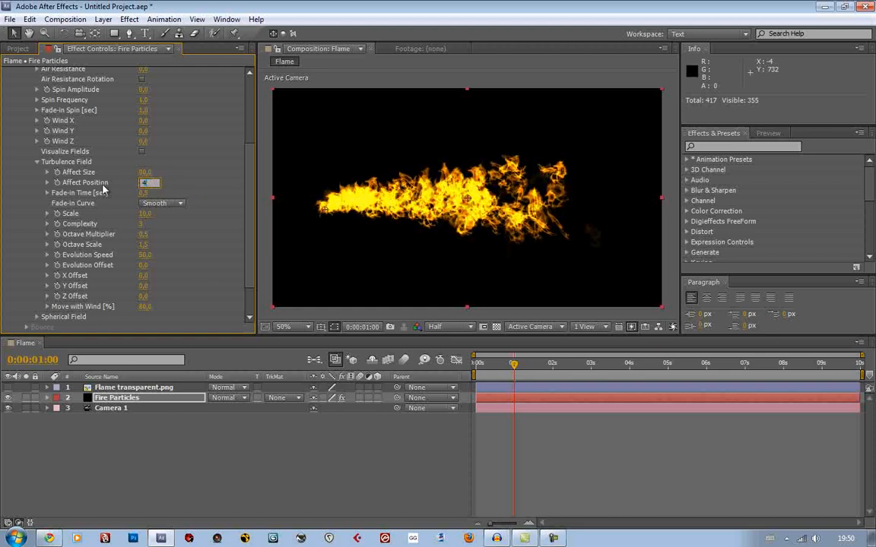
{"action": "type", "text": "0"}
{"action": "key", "text": "Return"}
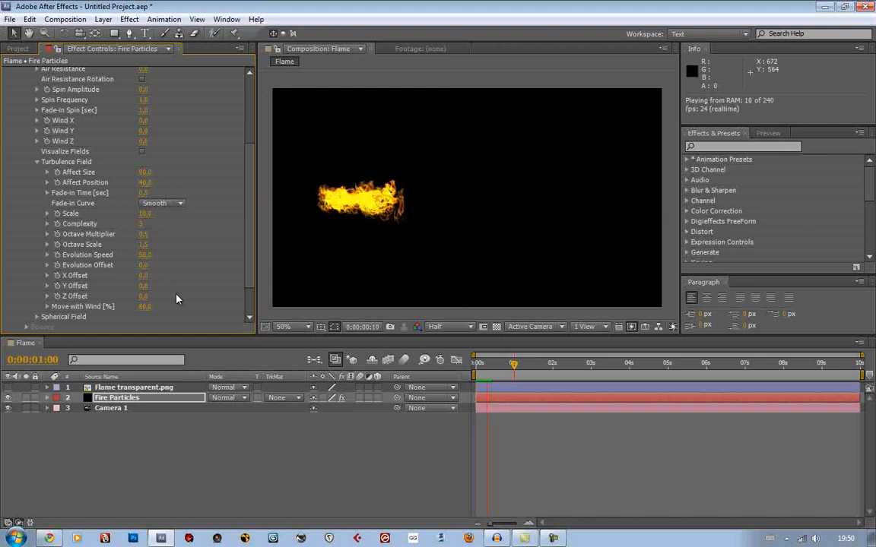
{"action": "key", "text": "space"}
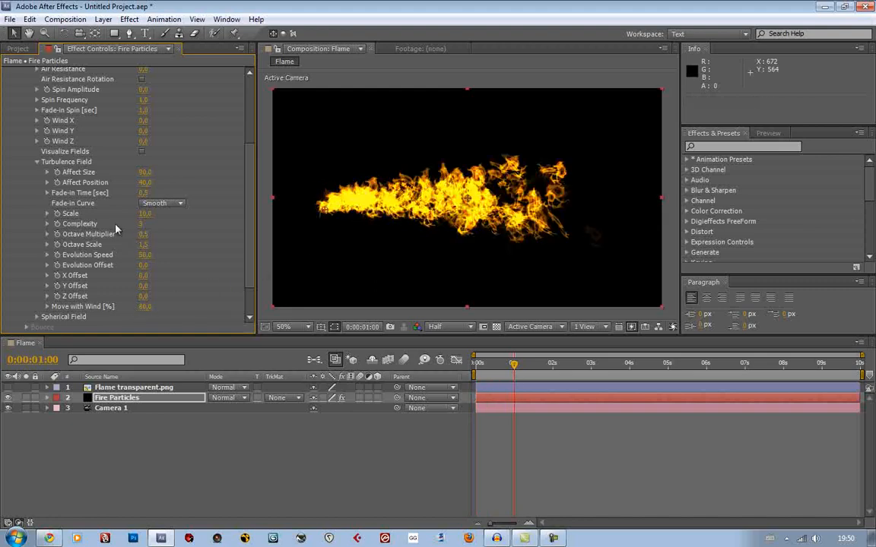
Turn on Visualize Fields in the Air physics settings and inspect the field lines around the flame
{"action": "left_click", "coordinate": [142, 151]}
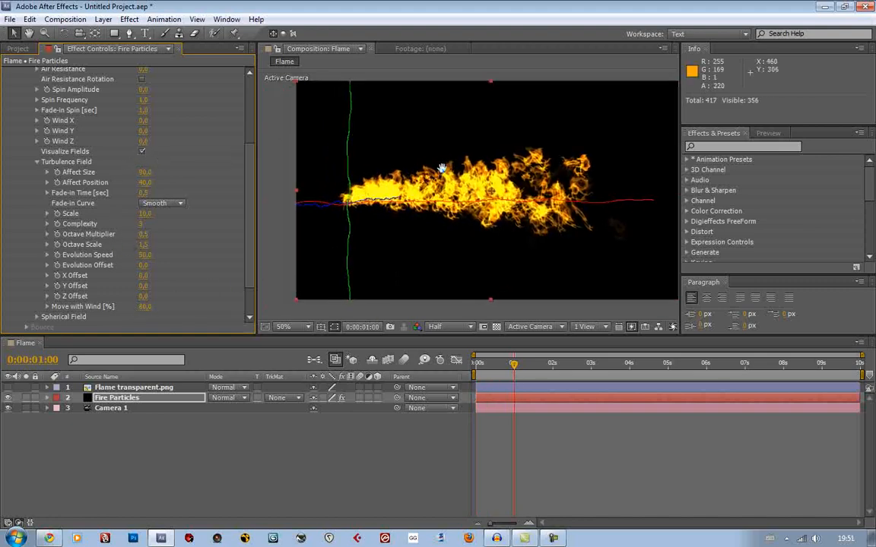
{"action": "scroll", "coordinate": [443, 174], "scroll_direction": "up", "scroll_amount": 2}
{"action": "scroll", "coordinate": [472, 184], "scroll_direction": "down", "scroll_amount": 2}
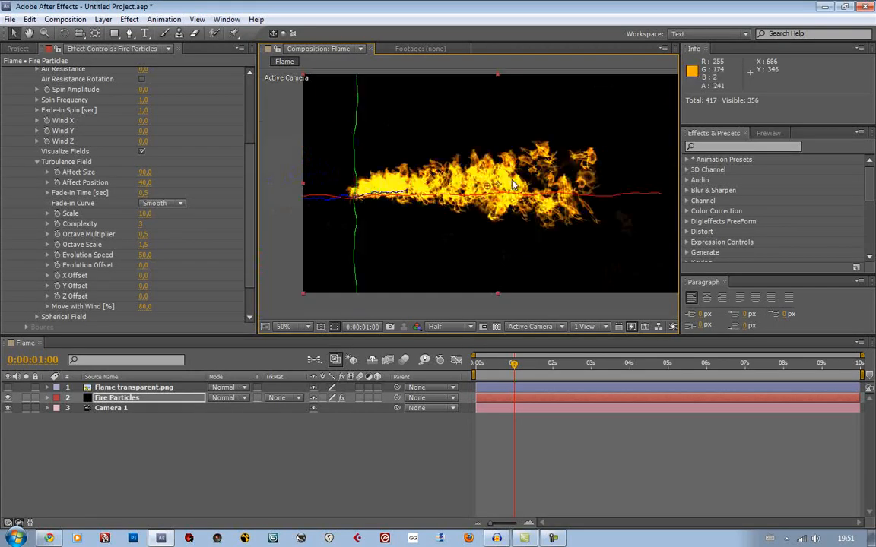
{"action": "left_click_drag", "start_coordinate": [480, 191], "coordinate": [468, 196]}
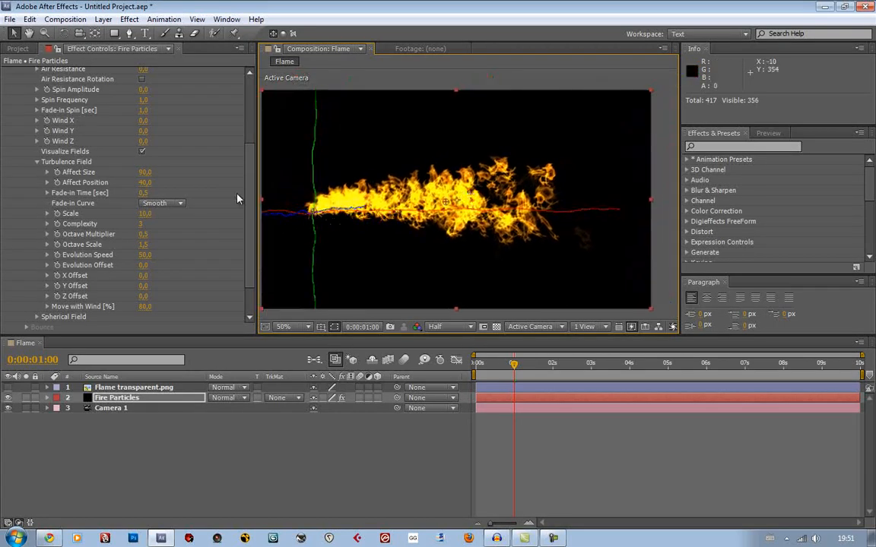
Raise the Turbulence Field's Affect Size to 123 and inspect the flame's detail up close
{"action": "left_click_drag", "start_coordinate": [144, 172], "coordinate": [161, 171]}
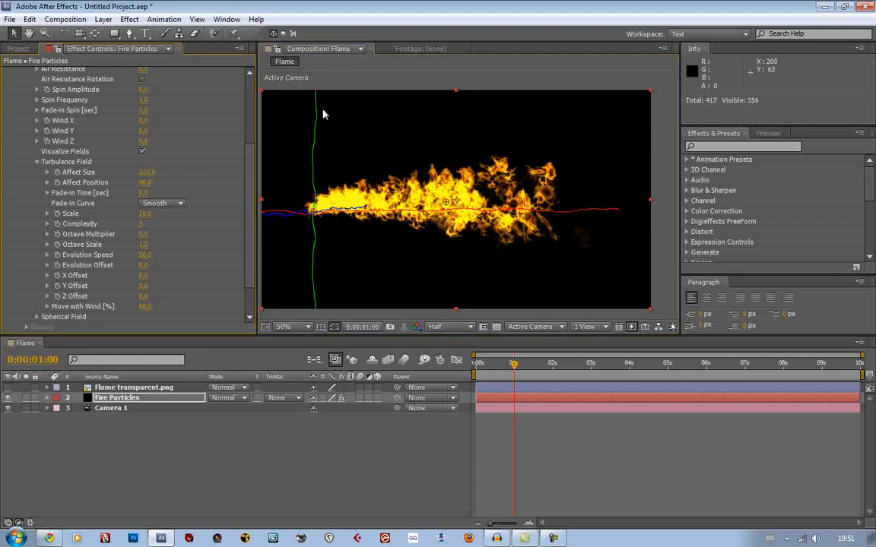
{"action": "scroll", "coordinate": [446, 199], "scroll_direction": "up", "scroll_amount": 2}
{"action": "left_click_drag", "start_coordinate": [403, 204], "coordinate": [556, 181]}
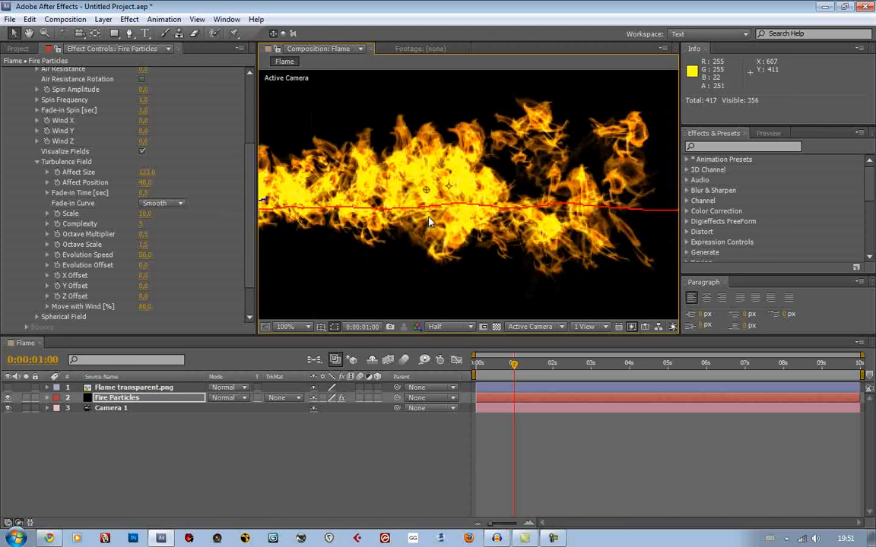
{"action": "scroll", "coordinate": [583, 209], "scroll_direction": "down", "scroll_amount": 2}
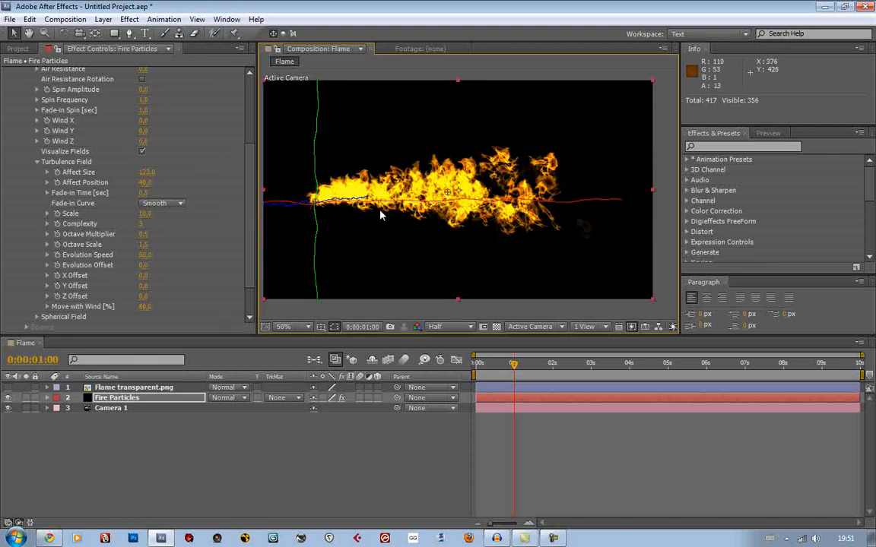
Turn off Visualize Fields in the Air physics settings and preview the flame animation
{"action": "left_click", "coordinate": [38, 163]}
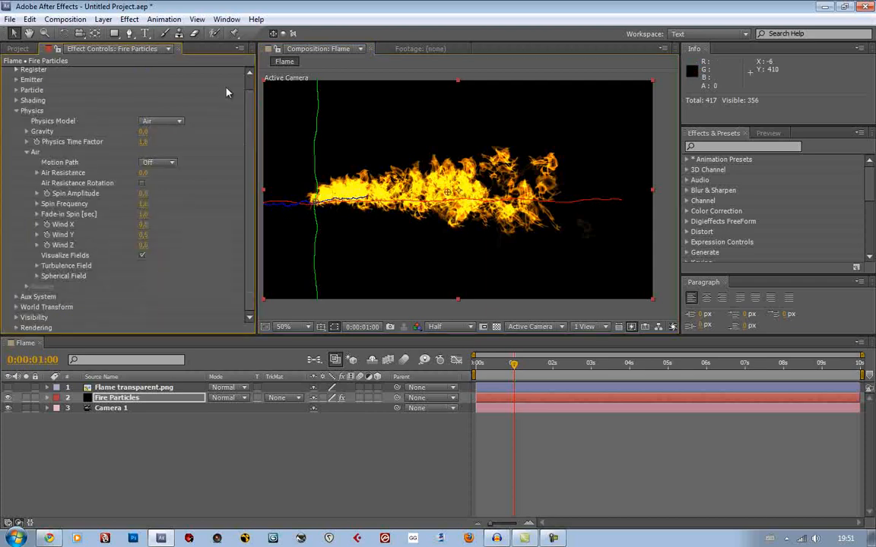
{"action": "scroll", "coordinate": [203, 78], "scroll_direction": "up", "scroll_amount": 1}
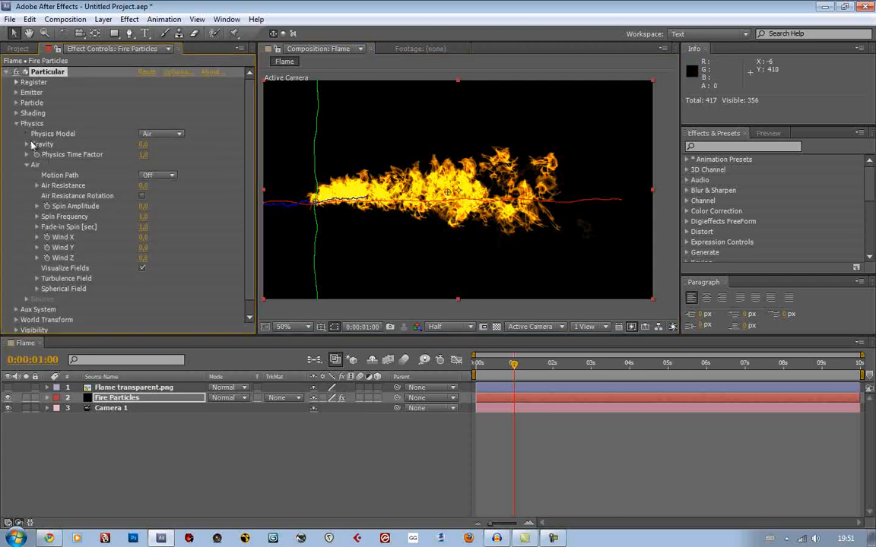
{"action": "left_click", "coordinate": [143, 268]}
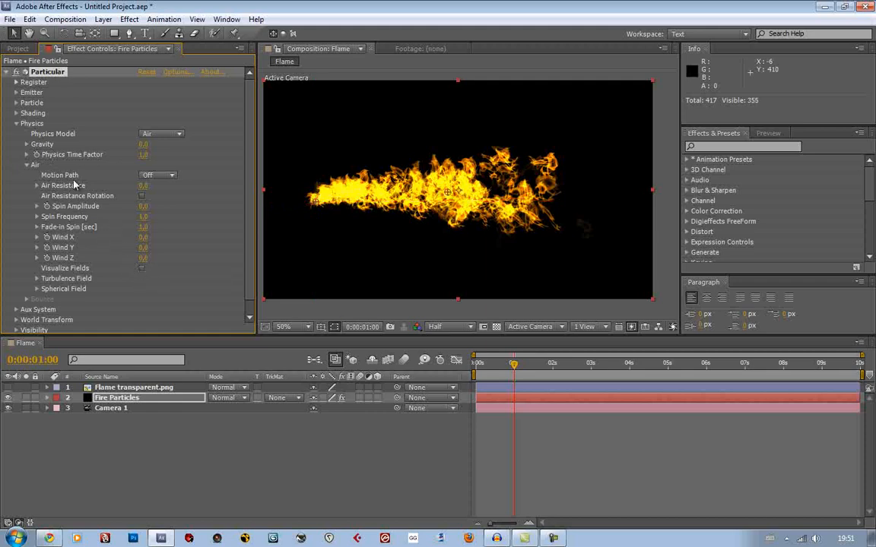
{"action": "left_click", "coordinate": [17, 125]}
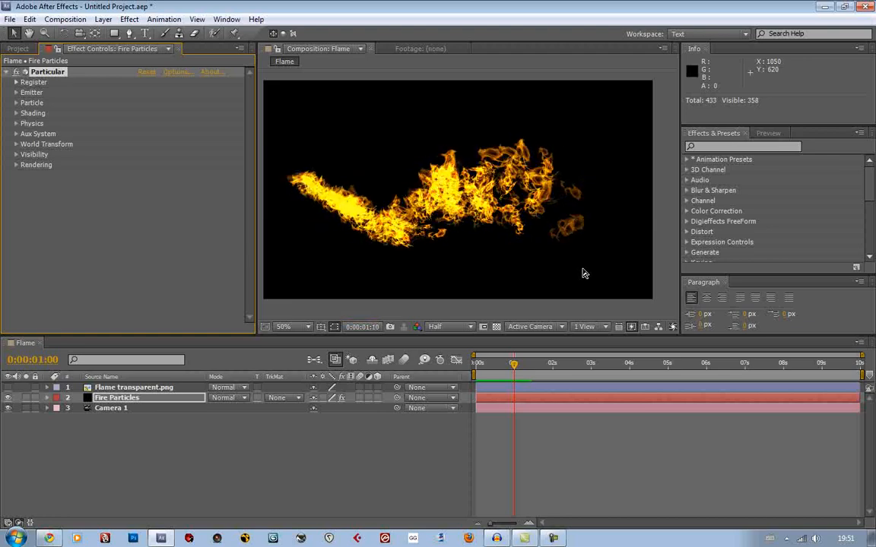
{"action": "key", "text": "space"}
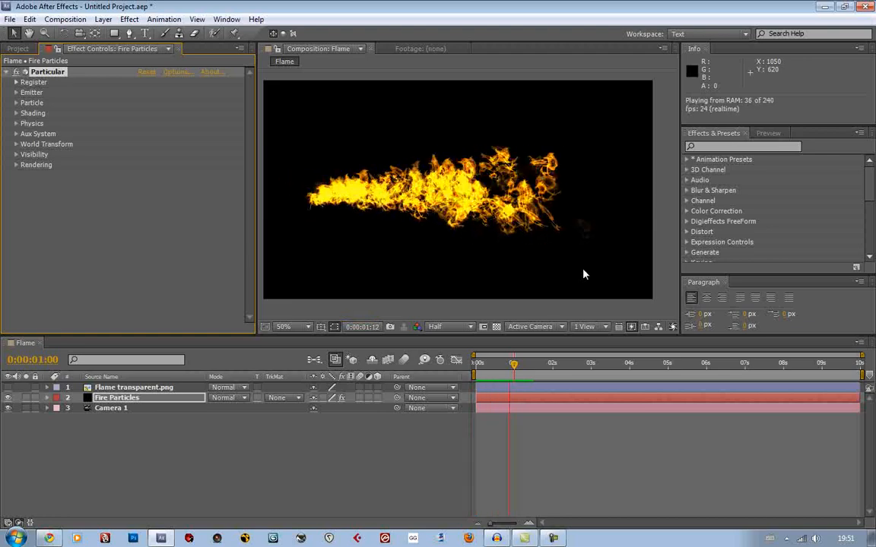
{"action": "key", "text": "space"}
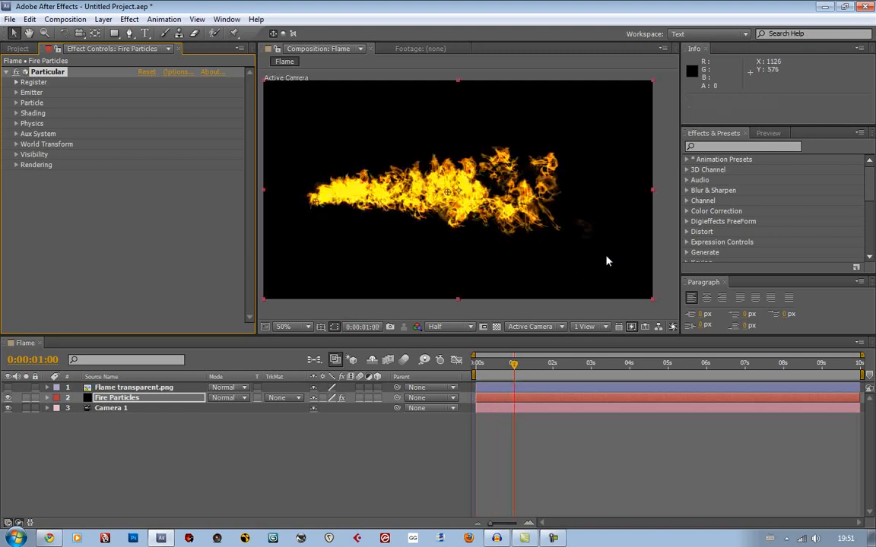
Set Particular's Motion Blur to On in the Rendering settings and inspect the flame at different frames
{"action": "left_click", "coordinate": [16, 165]}
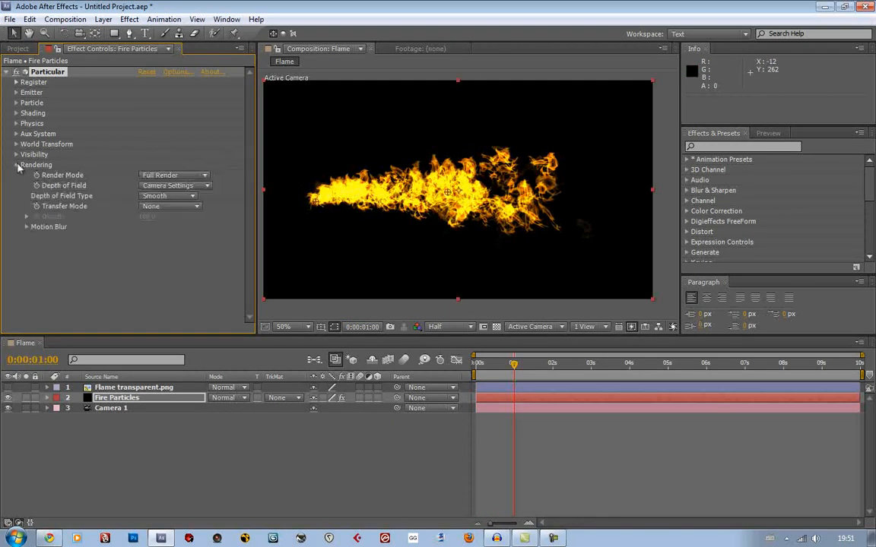
{"action": "left_click", "coordinate": [27, 227]}
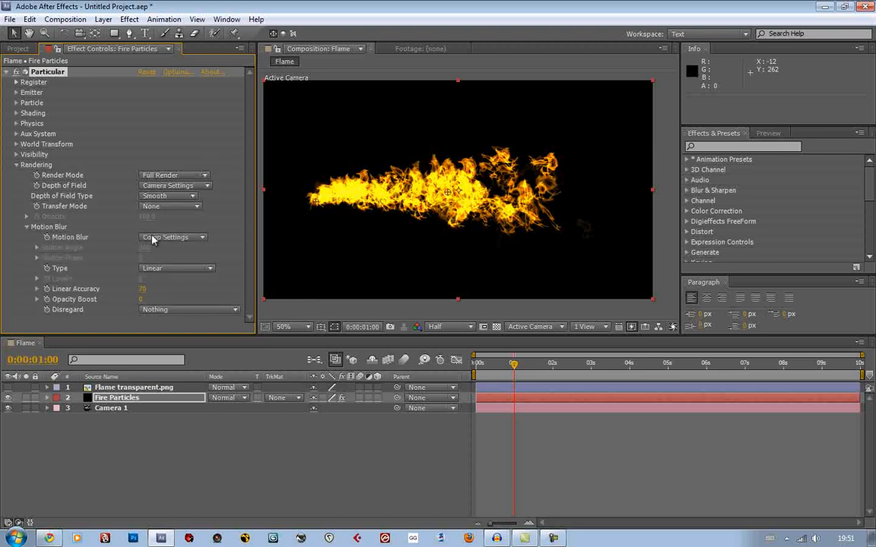
{"action": "left_click", "coordinate": [159, 239]}
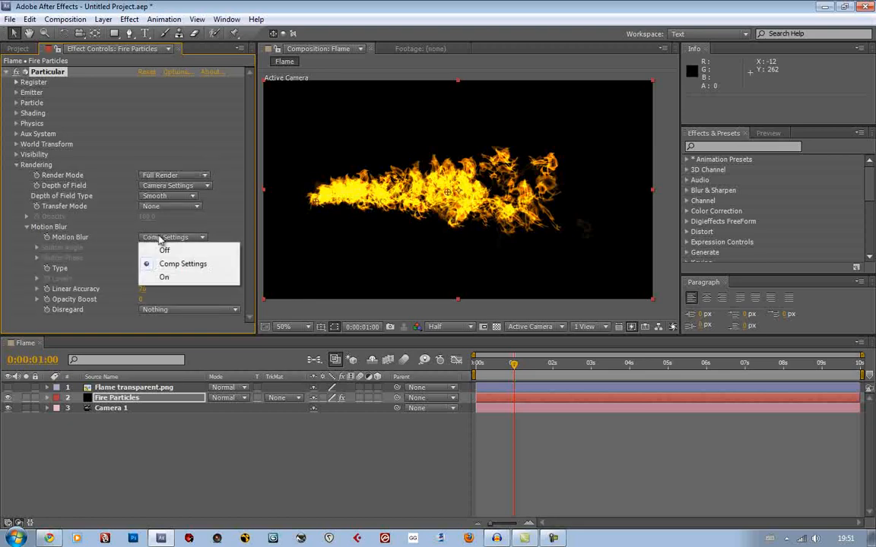
{"action": "left_click", "coordinate": [165, 277]}
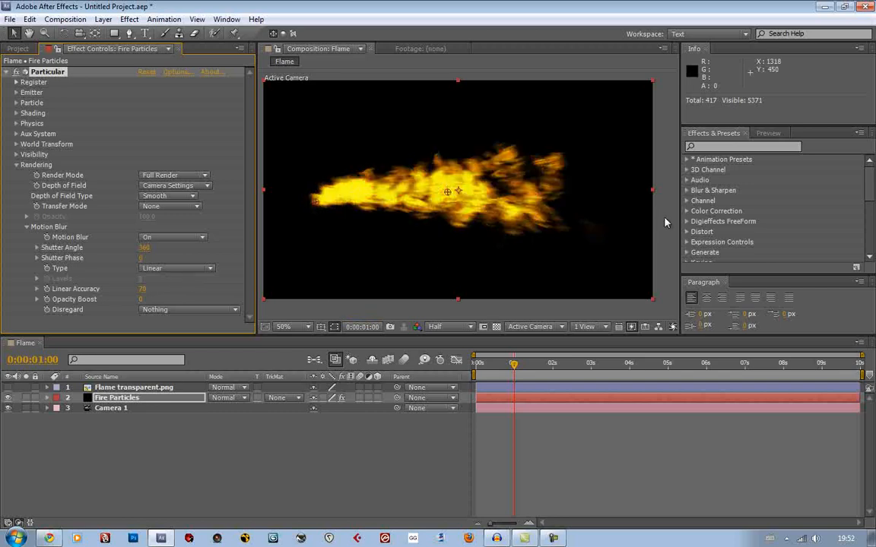
{"action": "scroll", "coordinate": [541, 197], "scroll_direction": "up", "scroll_amount": 2}
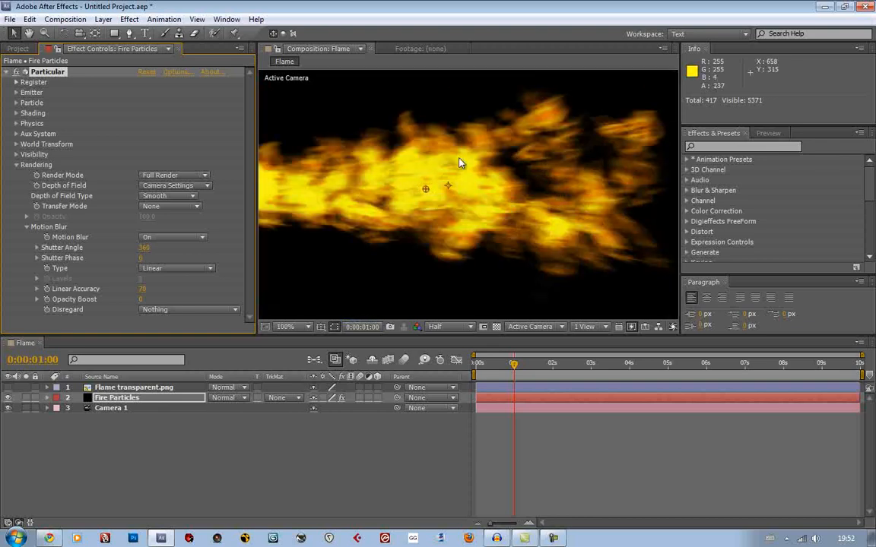
{"action": "left_click_drag", "start_coordinate": [461, 160], "coordinate": [414, 176]}
{"action": "scroll", "coordinate": [453, 176], "scroll_direction": "down", "scroll_amount": 2}
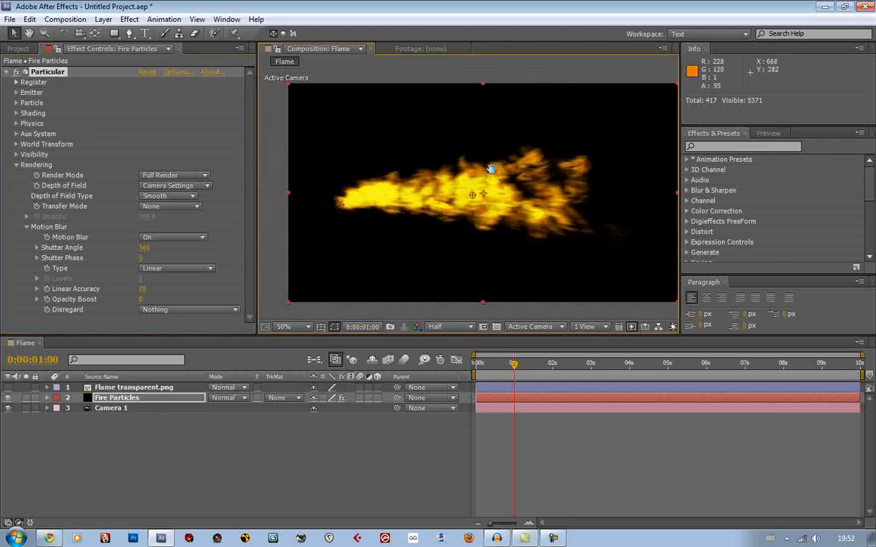
{"action": "left_click_drag", "start_coordinate": [512, 364], "coordinate": [545, 366]}
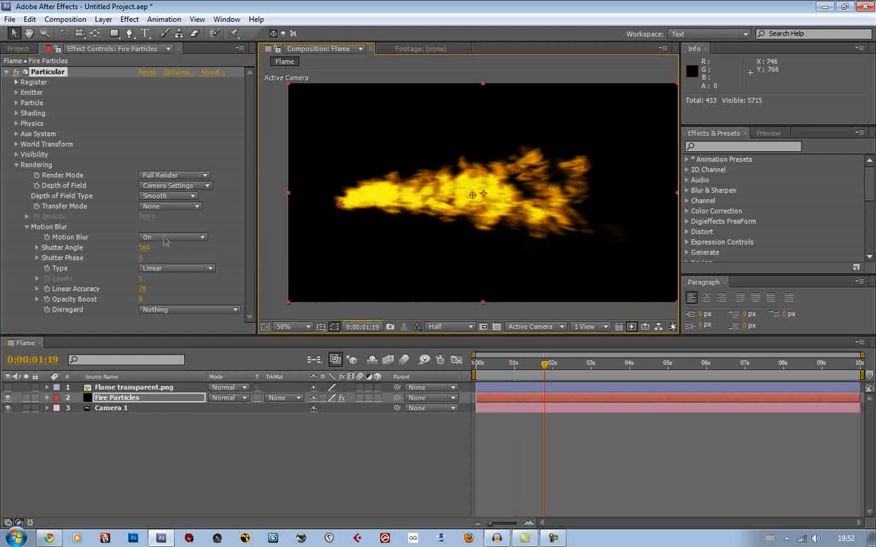
{"action": "mouse_move", "coordinate": [535, 206]}
{"action": "left_mouse_down"}
{"action": "mouse_move", "coordinate": [507, 209]}
{"action": "mouse_move", "coordinate": [524, 208]}
{"action": "left_mouse_up"}
{"action": "left_click", "coordinate": [502, 364]}
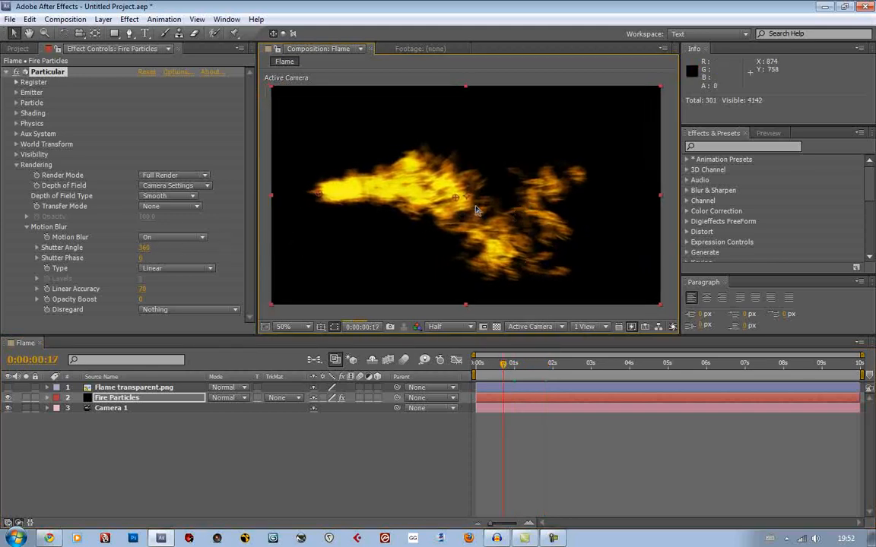
{"action": "scroll", "coordinate": [476, 211], "scroll_direction": "up", "scroll_amount": 2}
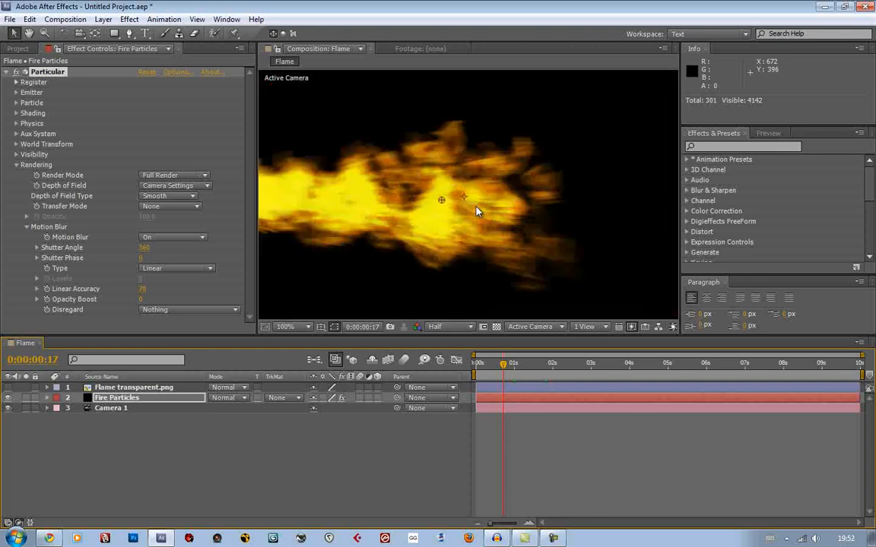
Switch Particular's Motion Blur to Off and back to On to compare the flame's look up close
{"action": "left_click", "coordinate": [145, 236]}
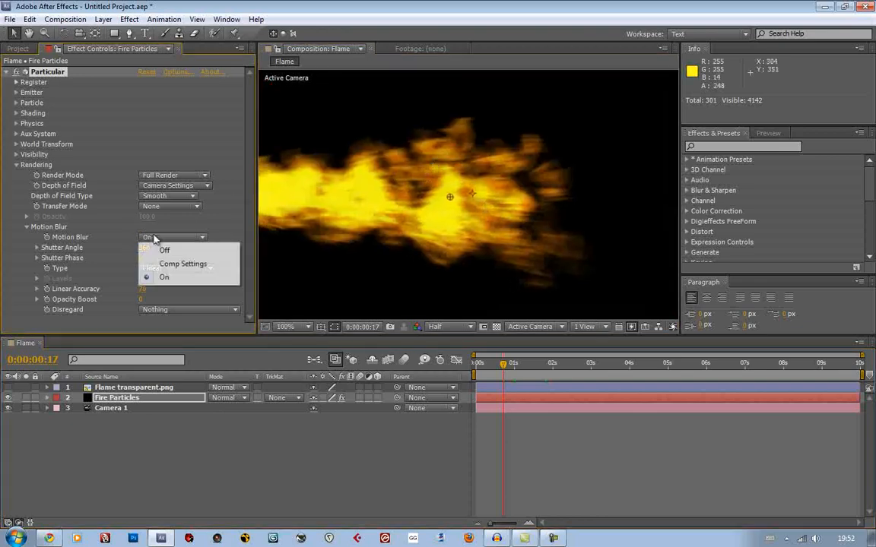
{"action": "left_click", "coordinate": [154, 248]}
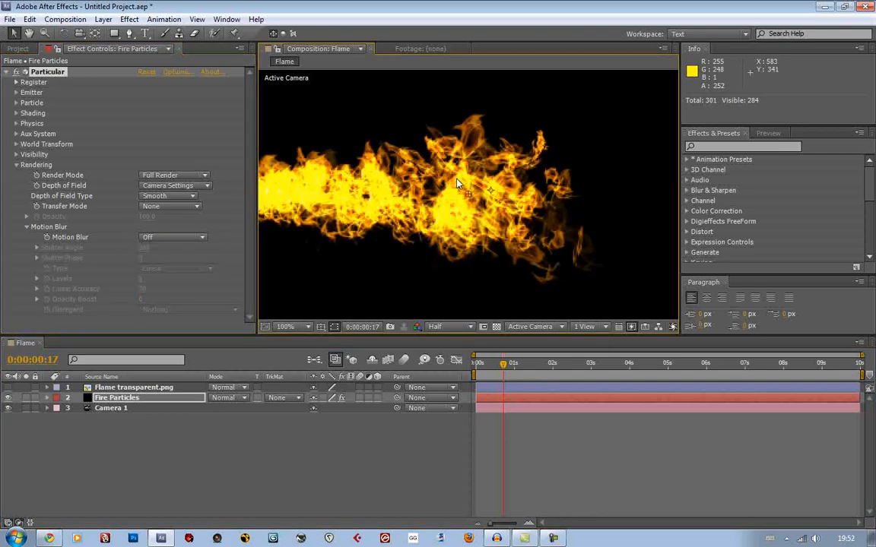
{"action": "scroll", "coordinate": [426, 212], "scroll_direction": "up", "scroll_amount": 1}
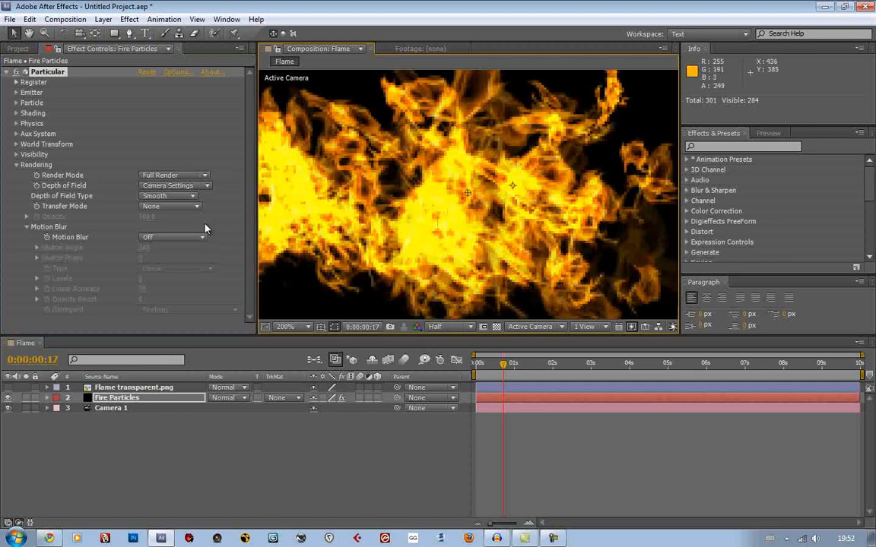
{"action": "left_click", "coordinate": [173, 237]}
{"action": "left_click", "coordinate": [173, 278]}
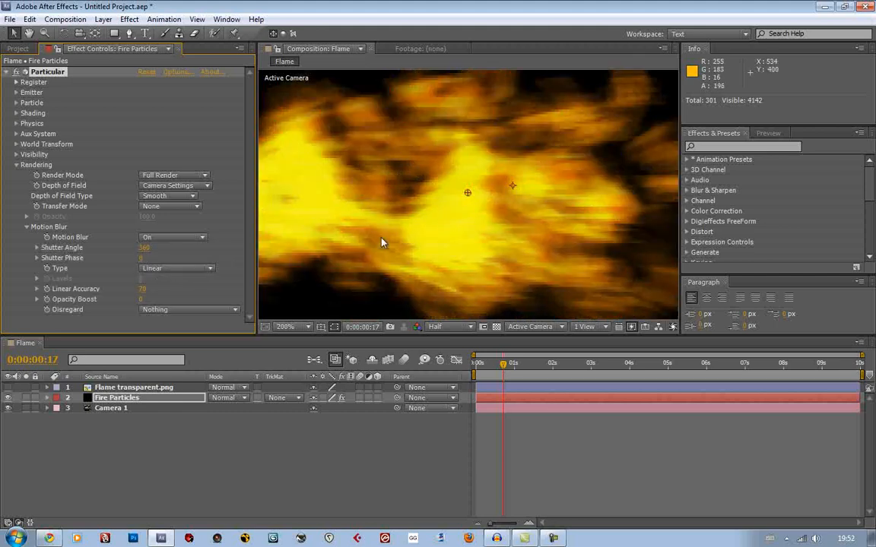
Examine the motion-blurred flame at several points along the timeline
{"action": "scroll", "coordinate": [479, 238], "scroll_direction": "down", "scroll_amount": 2}
{"action": "scroll", "coordinate": [478, 237], "scroll_direction": "up", "scroll_amount": 1}
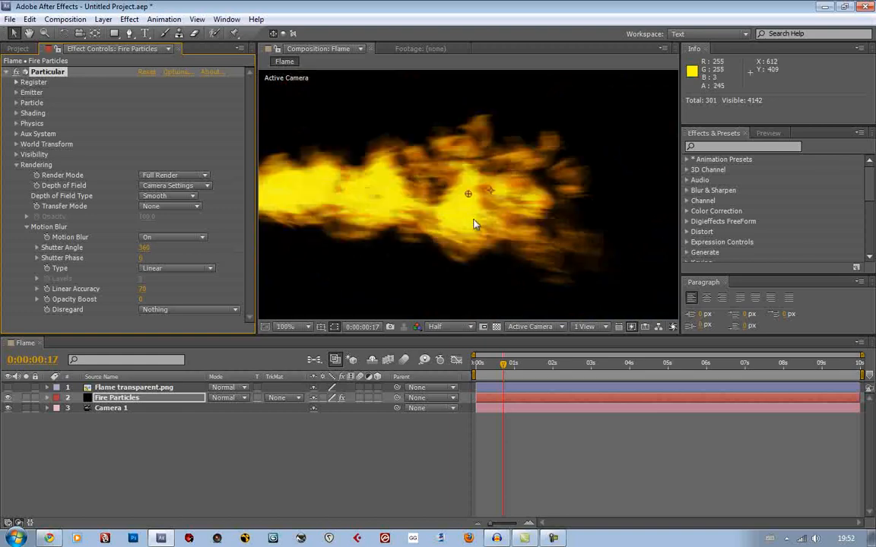
{"action": "scroll", "coordinate": [513, 205], "scroll_direction": "down", "scroll_amount": 1}
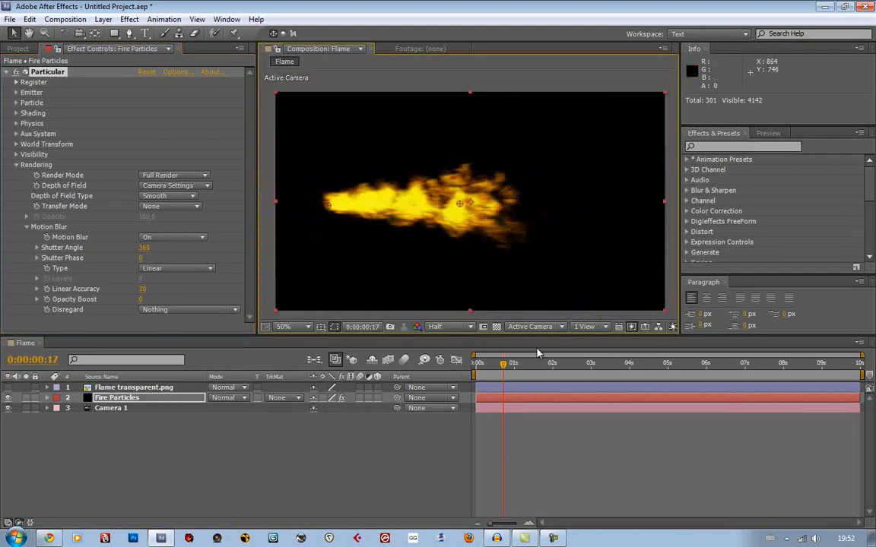
{"action": "left_click", "coordinate": [547, 373]}
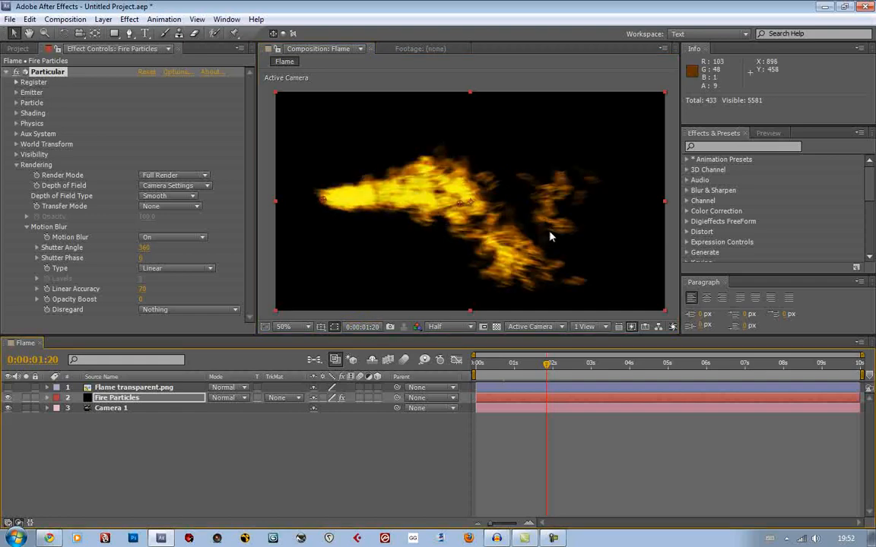
{"action": "left_click", "coordinate": [525, 370]}
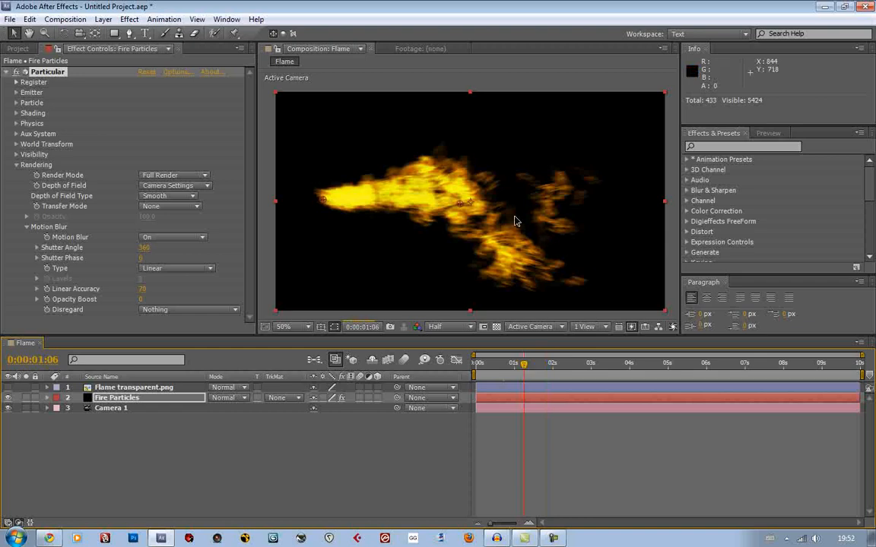
{"action": "left_click", "coordinate": [504, 365]}
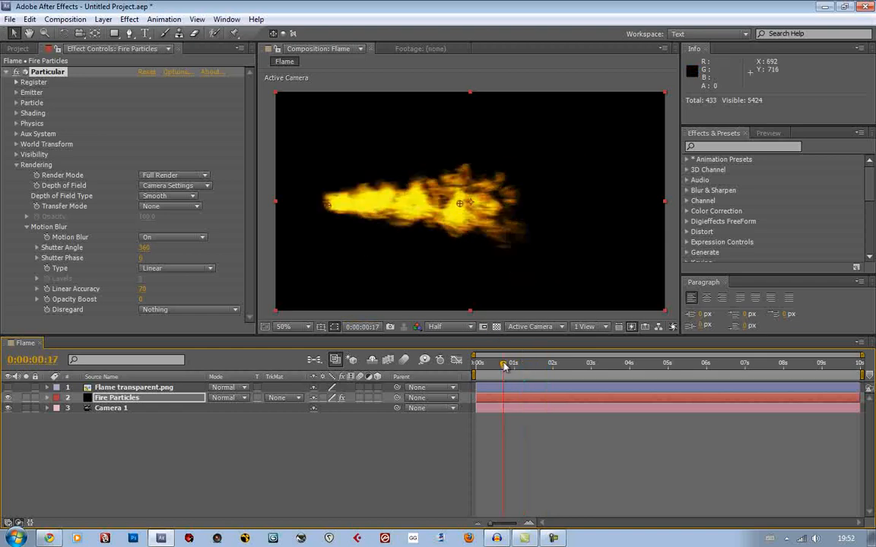
{"action": "left_click", "coordinate": [507, 365]}
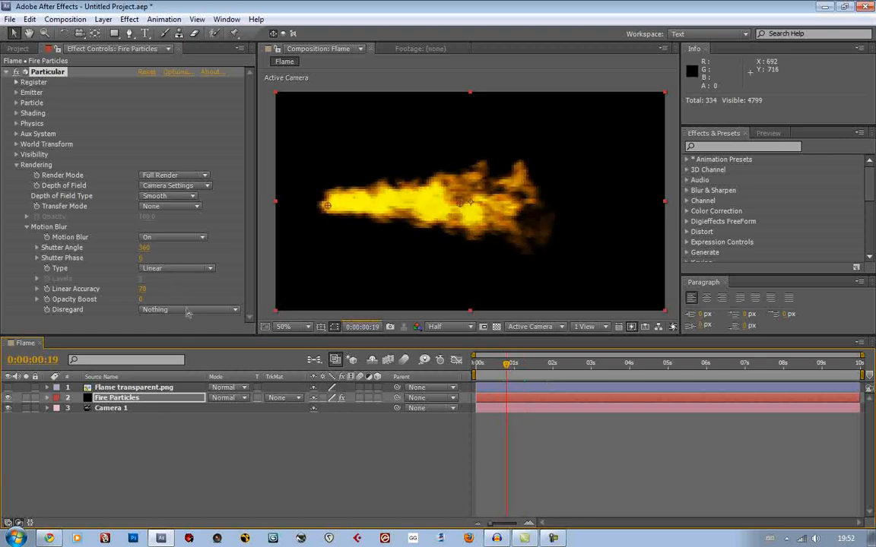
Set Particular's Motion Blur to Off and collapse the Rendering settings
{"action": "left_click", "coordinate": [171, 237]}
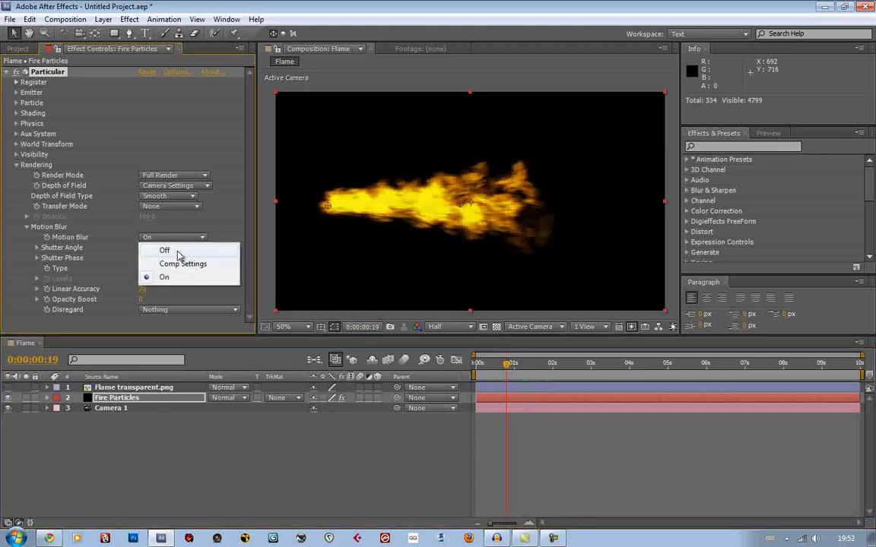
{"action": "left_click", "coordinate": [177, 252]}
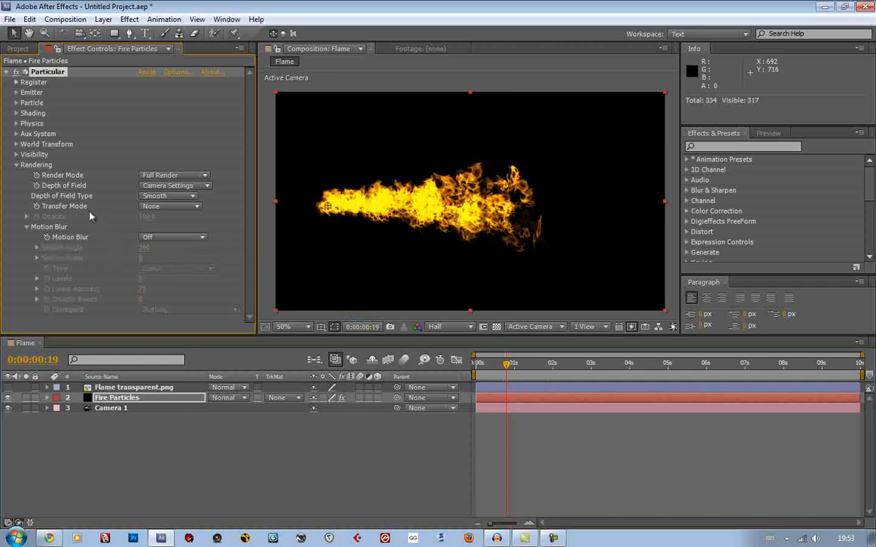
{"action": "left_click", "coordinate": [17, 164]}
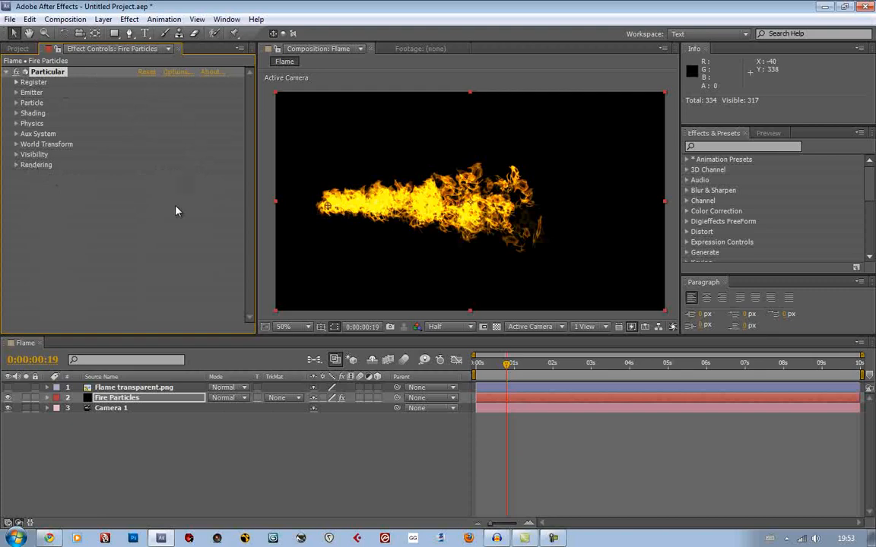
Create a new black solid layer named Smoke Particles
{"action": "left_click", "coordinate": [218, 460]}
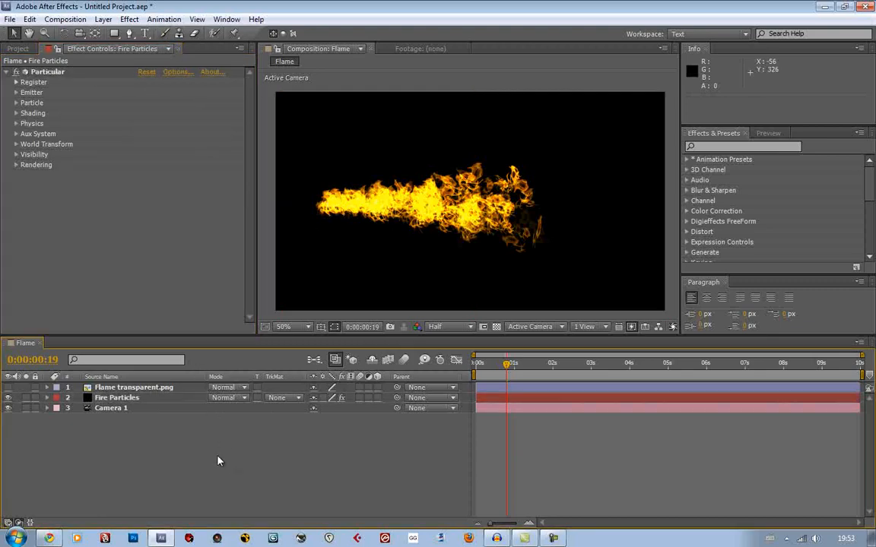
{"action": "key", "text": "ctrl+y"}
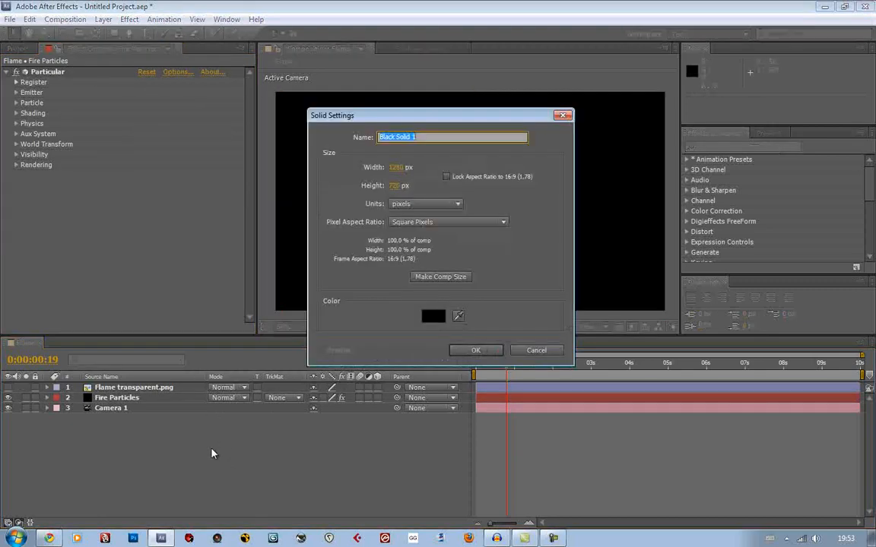
{"action": "type", "text": "Smoke Particles"}
{"action": "key", "text": "Return"}
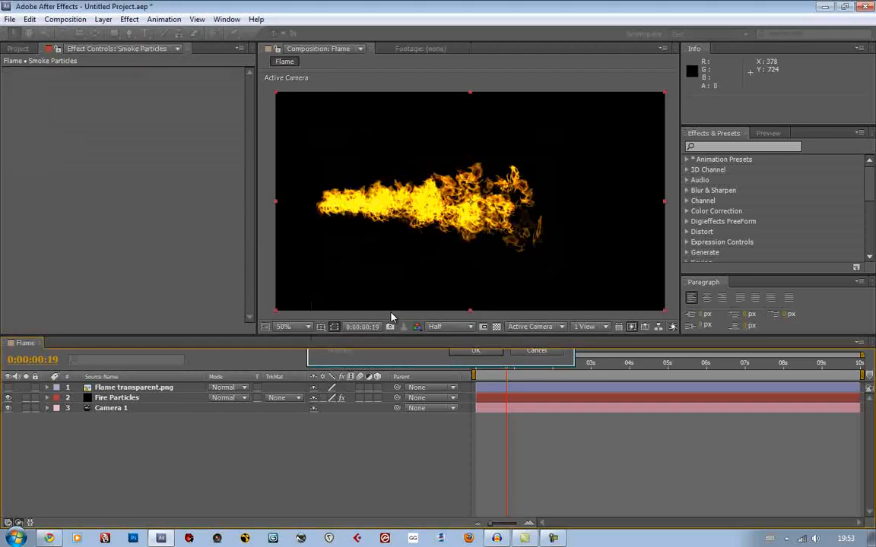
Apply the Particular effect to the Smoke Particles layer
{"action": "left_click", "coordinate": [736, 146]}
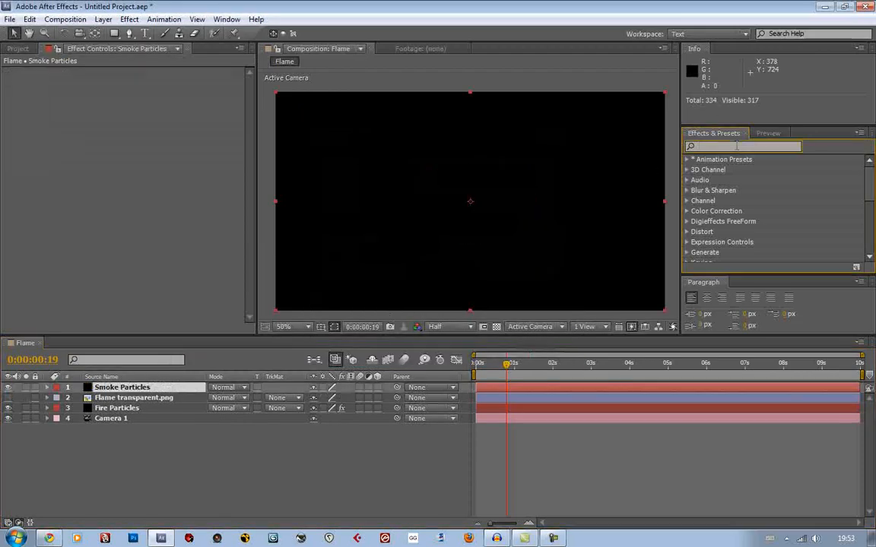
{"action": "type", "text": "Particular"}
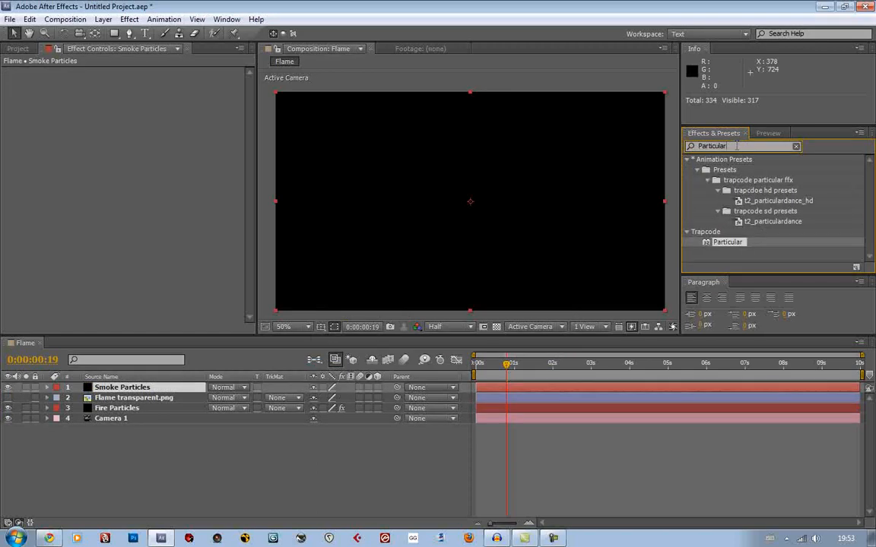
{"action": "left_click_drag", "start_coordinate": [727, 242], "coordinate": [557, 242]}
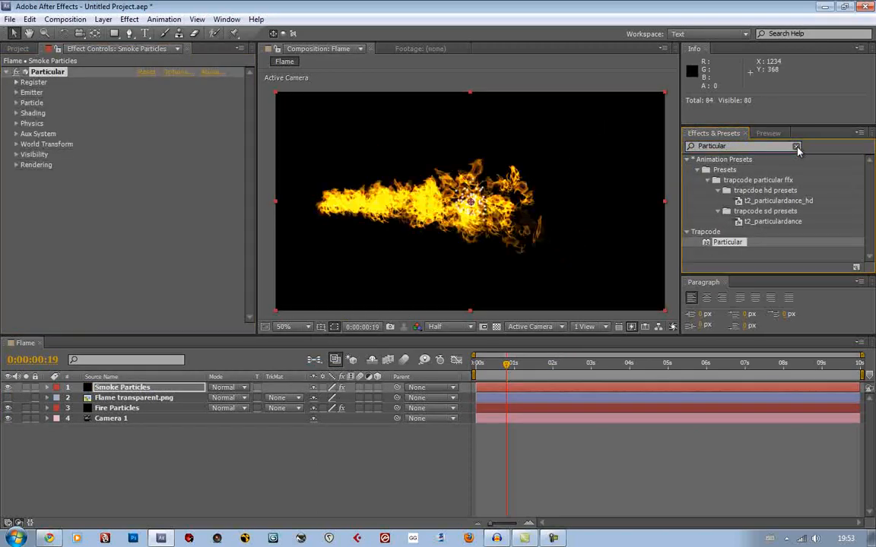
{"action": "left_click", "coordinate": [797, 146]}
Hide the Fire Particles layer and preview the default smoke particles up to 0:00:02:23
{"action": "left_click", "coordinate": [9, 408]}
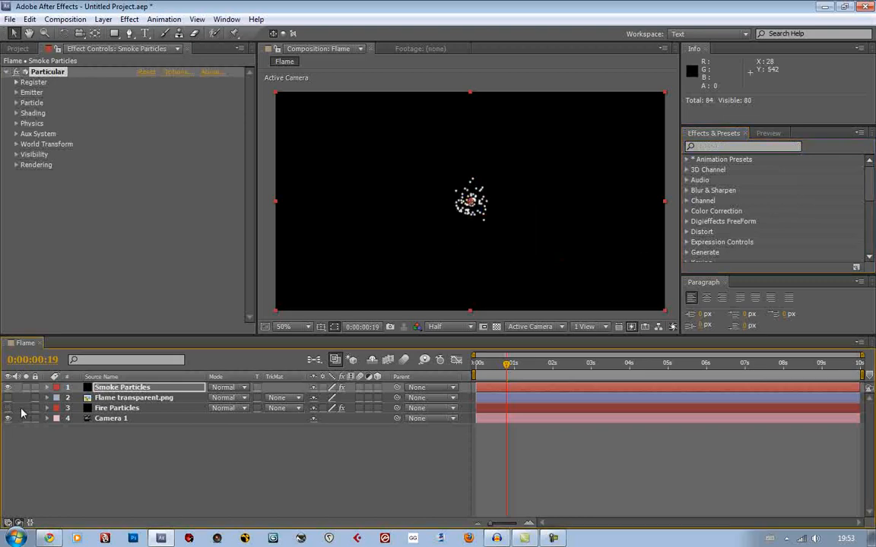
{"action": "key", "text": "Page_Down"}
{"action": "left_click_drag", "start_coordinate": [520, 367], "coordinate": [590, 366]}
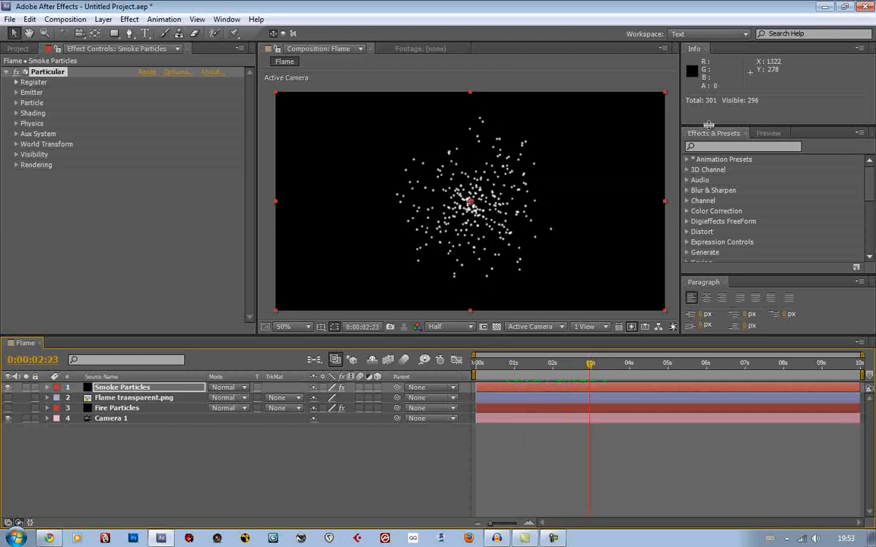
Expand the animation presets down to the Trapcode Particular HD presets and browse the preset list
{"action": "left_click_drag", "start_coordinate": [707, 123], "coordinate": [707, 109]}
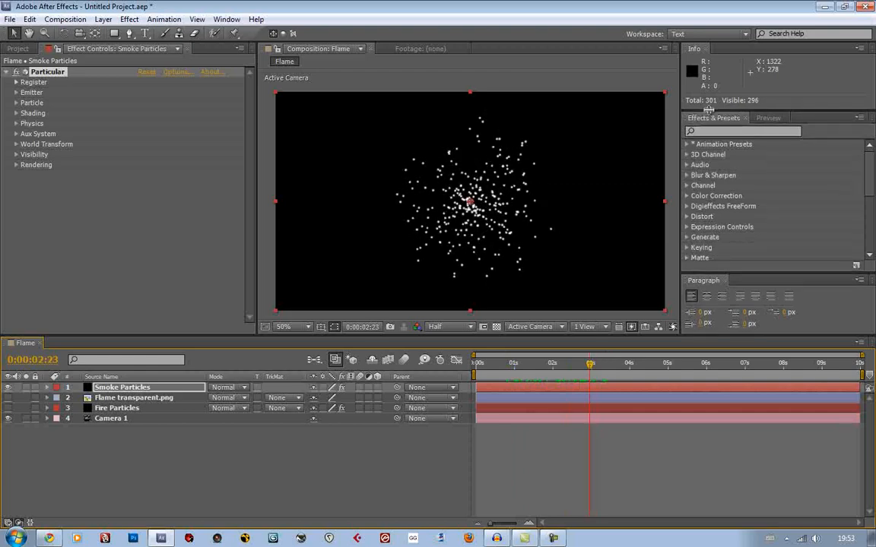
{"action": "left_click", "coordinate": [687, 144]}
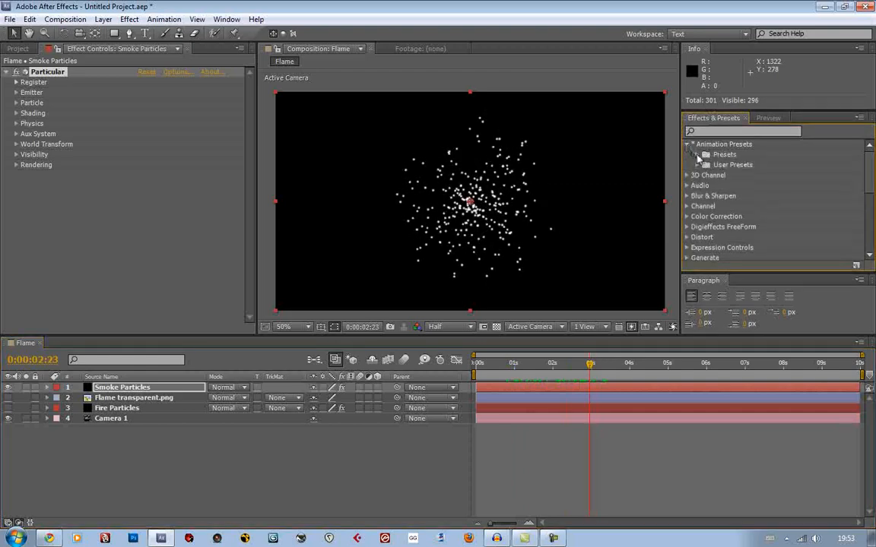
{"action": "left_click", "coordinate": [697, 155]}
{"action": "scroll", "coordinate": [715, 228], "scroll_direction": "down", "scroll_amount": 2}
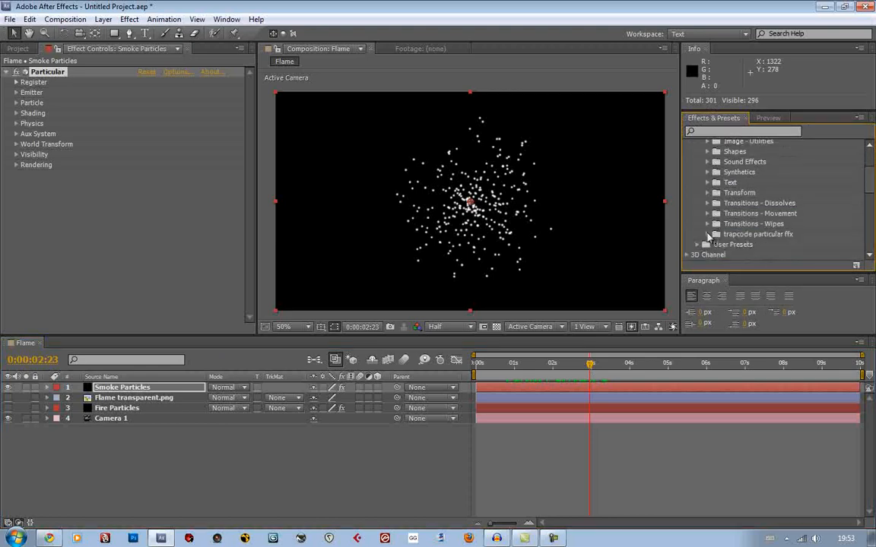
{"action": "left_click", "coordinate": [707, 235]}
{"action": "left_click", "coordinate": [717, 245]}
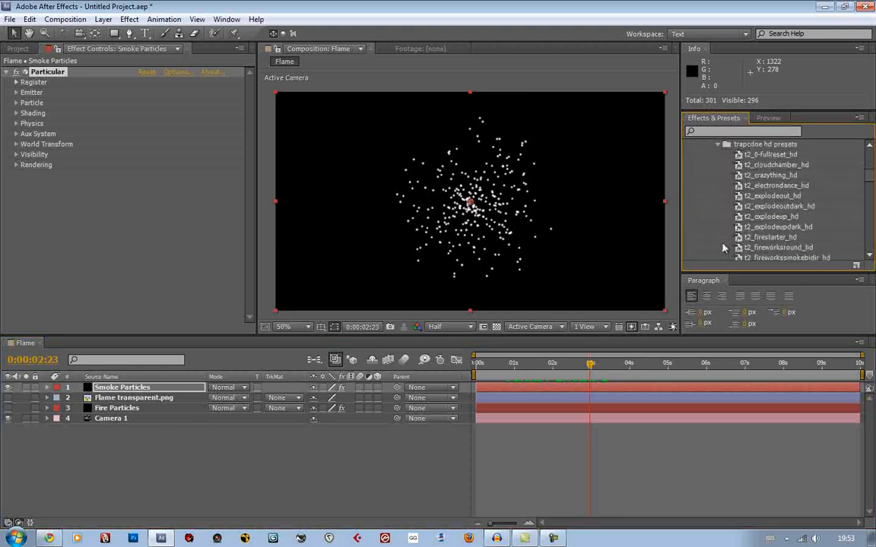
{"action": "scroll", "coordinate": [718, 228], "scroll_direction": "down", "scroll_amount": 3}
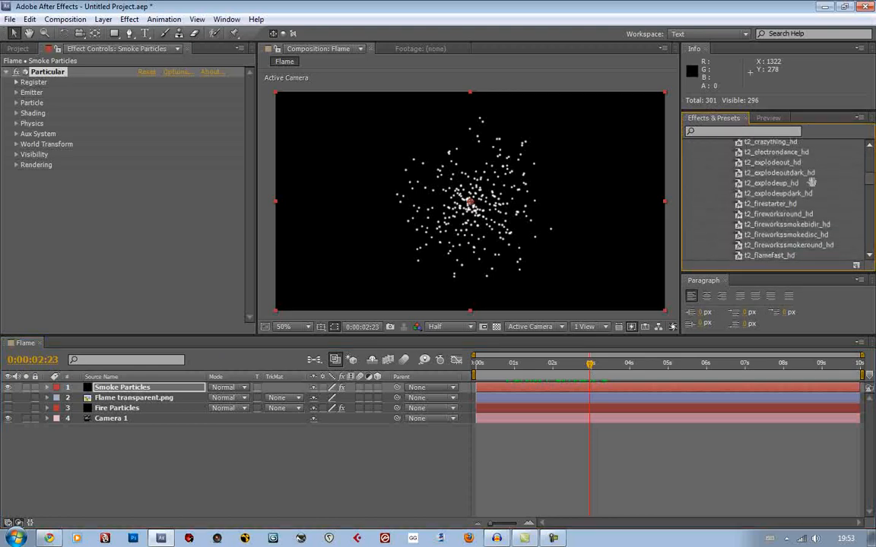
Replace the Particular effect on Smoke Particles with the t2_smokedarker_hd preset and preview it at 0:00:04:10
{"action": "left_click", "coordinate": [58, 70]}
{"action": "key", "text": "Delete"}
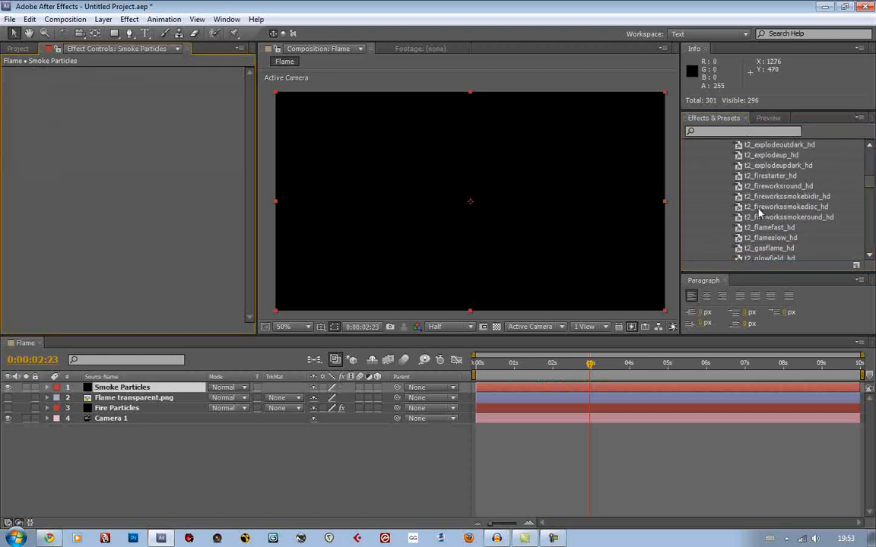
{"action": "scroll", "coordinate": [781, 168], "scroll_direction": "down", "scroll_amount": 4}
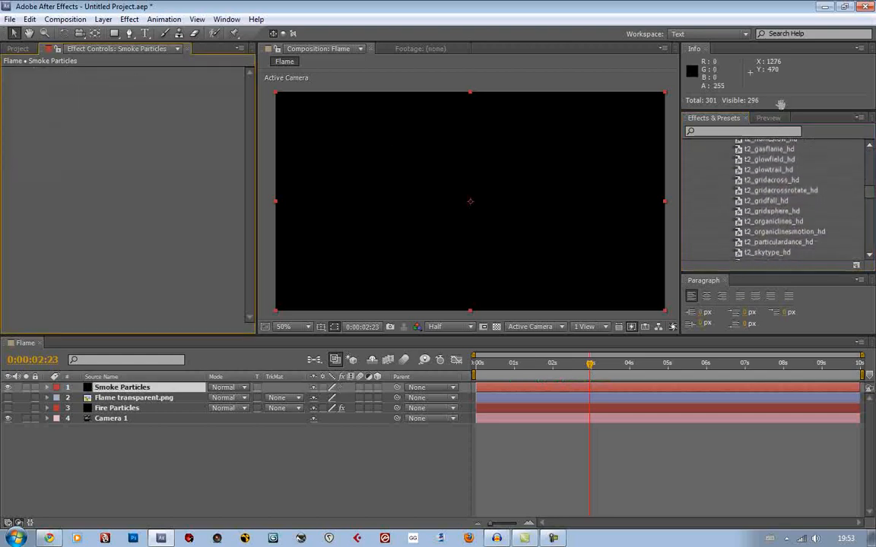
{"action": "scroll", "coordinate": [790, 213], "scroll_direction": "down", "scroll_amount": 3}
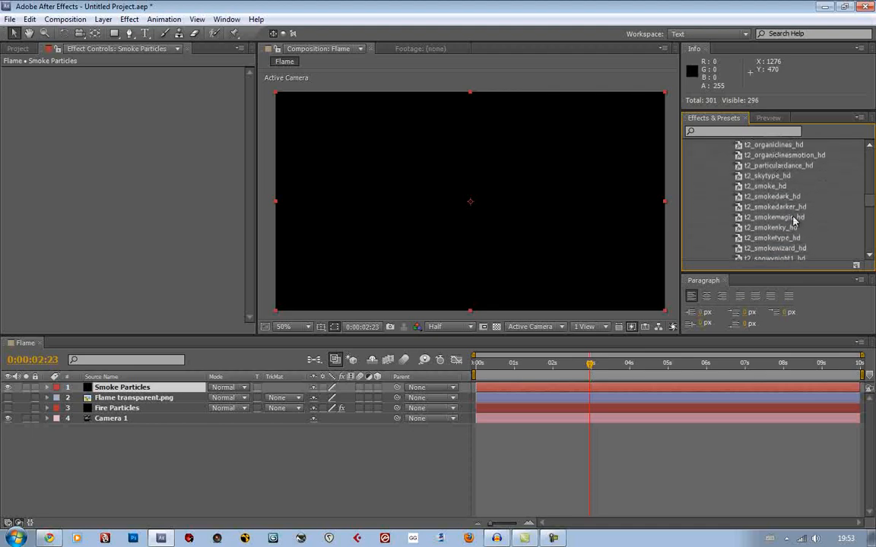
{"action": "left_click_drag", "start_coordinate": [710, 205], "coordinate": [170, 388]}
{"action": "left_click_drag", "start_coordinate": [590, 363], "coordinate": [645, 381]}
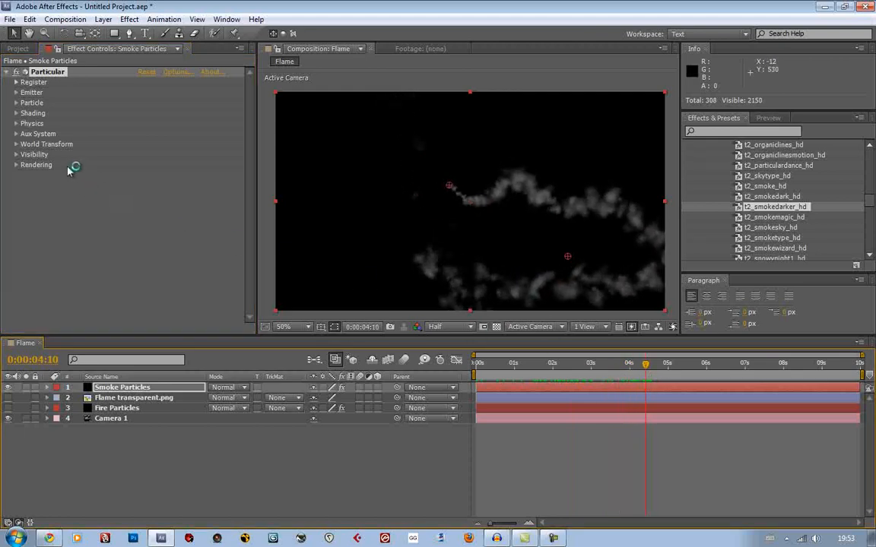
Remove the Position XY keyframes from the smoke emitter and move the emitter to about 179.5, 385.6
{"action": "left_click", "coordinate": [18, 92]}
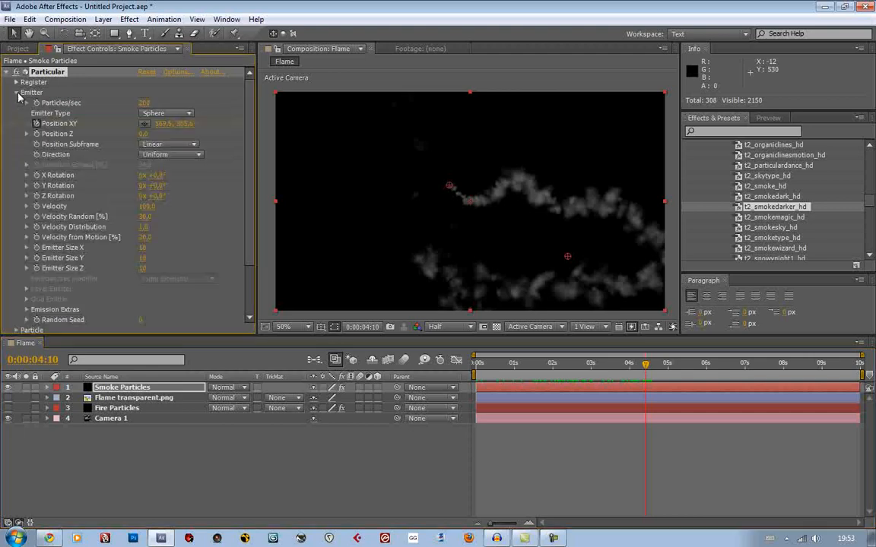
{"action": "left_click", "coordinate": [36, 123]}
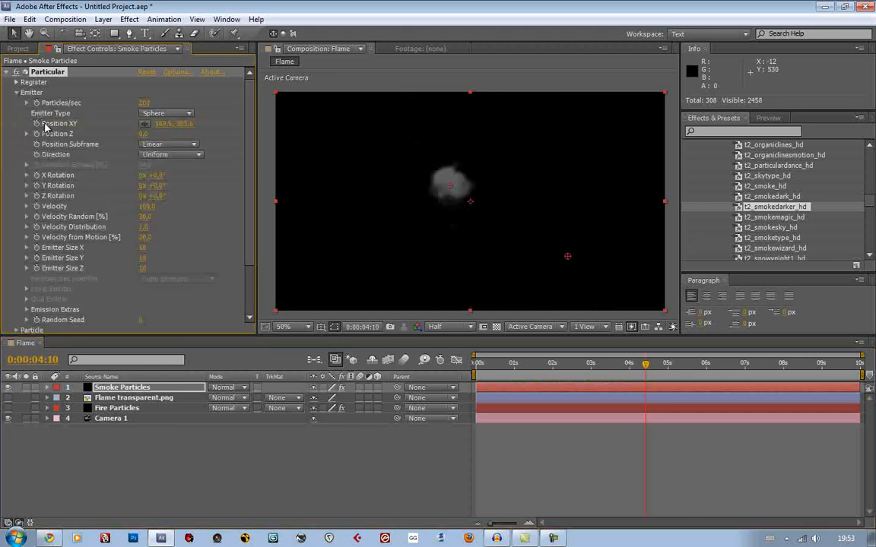
{"action": "left_click_drag", "start_coordinate": [451, 190], "coordinate": [331, 214]}
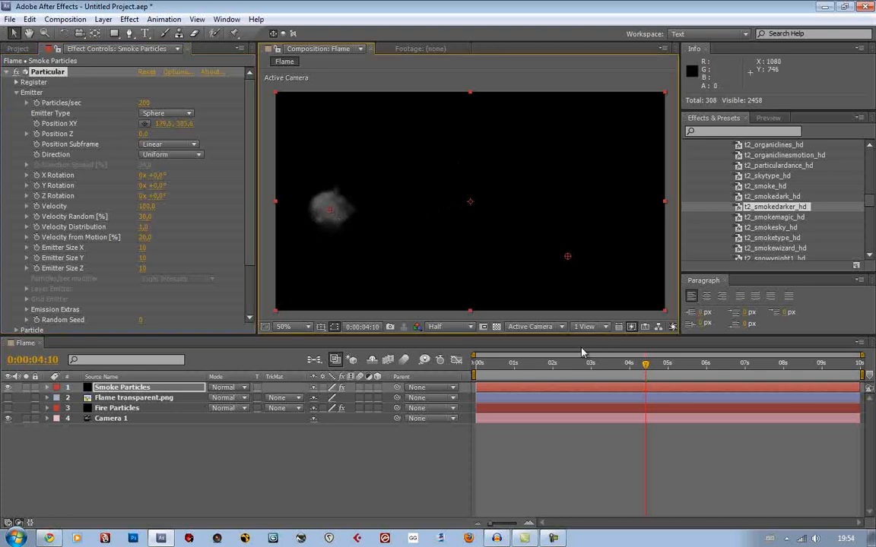
{"action": "mouse_move", "coordinate": [553, 367]}
{"action": "left_mouse_down"}
{"action": "mouse_move", "coordinate": [504, 369]}
{"action": "mouse_move", "coordinate": [536, 368]}
{"action": "left_mouse_up"}
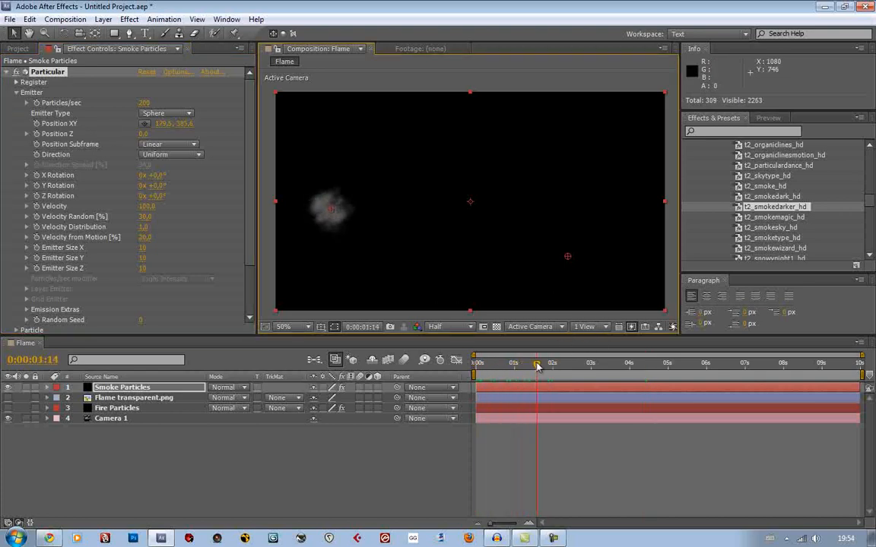
Set the smoke's Wind X to 607 in Particular's Air physics and preview the resulting stream
{"action": "left_click", "coordinate": [17, 92]}
{"action": "left_click", "coordinate": [18, 124]}
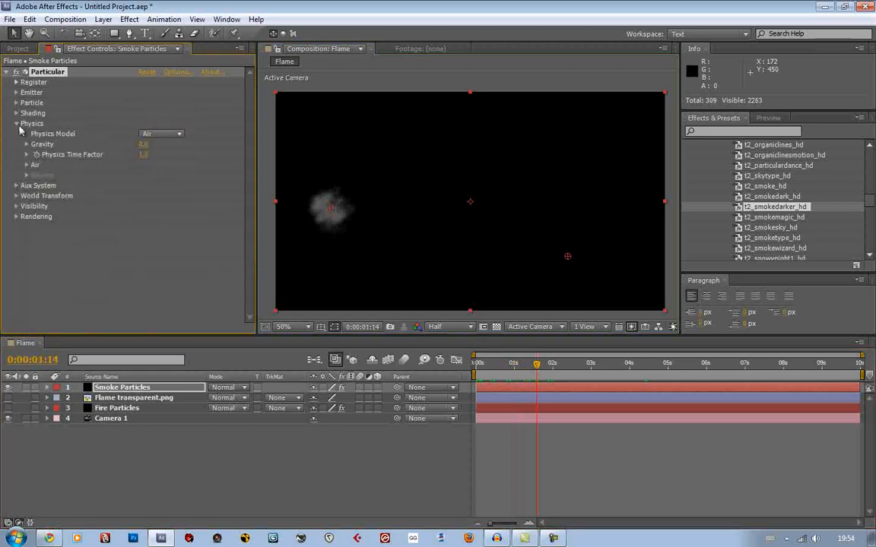
{"action": "left_click", "coordinate": [27, 165]}
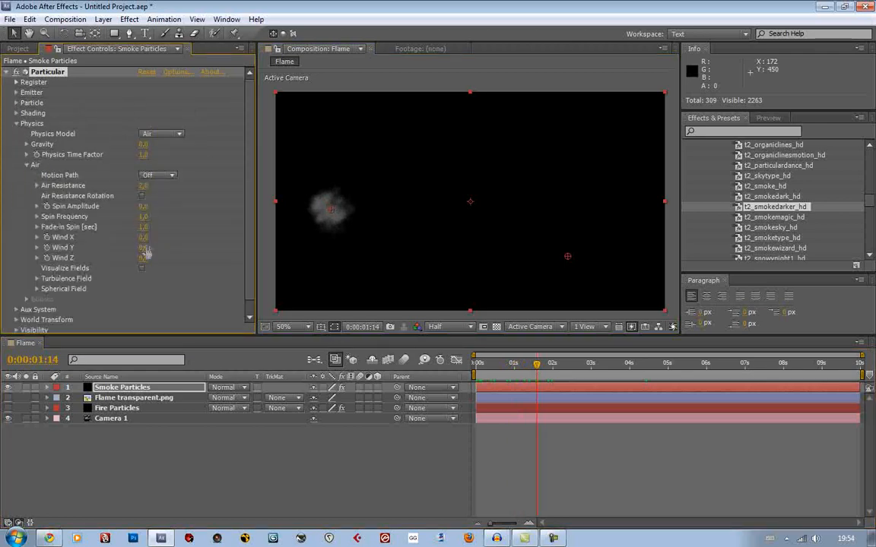
{"action": "left_click_drag", "start_coordinate": [142, 237], "coordinate": [541, 265]}
{"action": "key", "text": "space"}
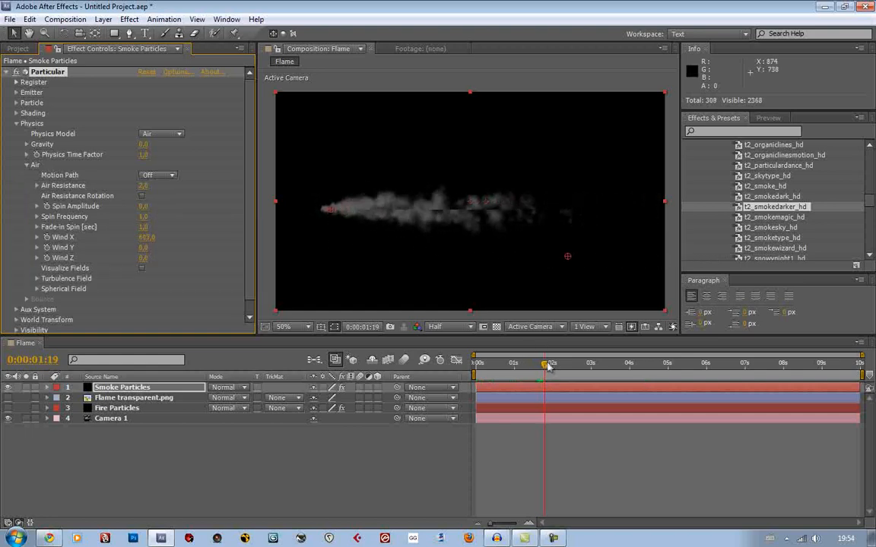
Show the Fire Particles layer and match the smoke to the flame with Wind X 834 and emitter Position XY 179.5, 373.6
{"action": "left_click", "coordinate": [7, 408]}
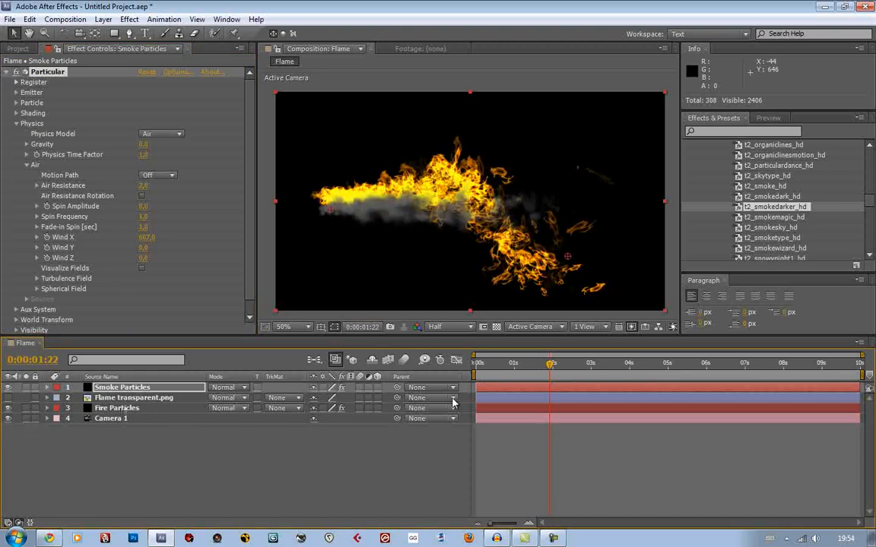
{"action": "left_click", "coordinate": [510, 364]}
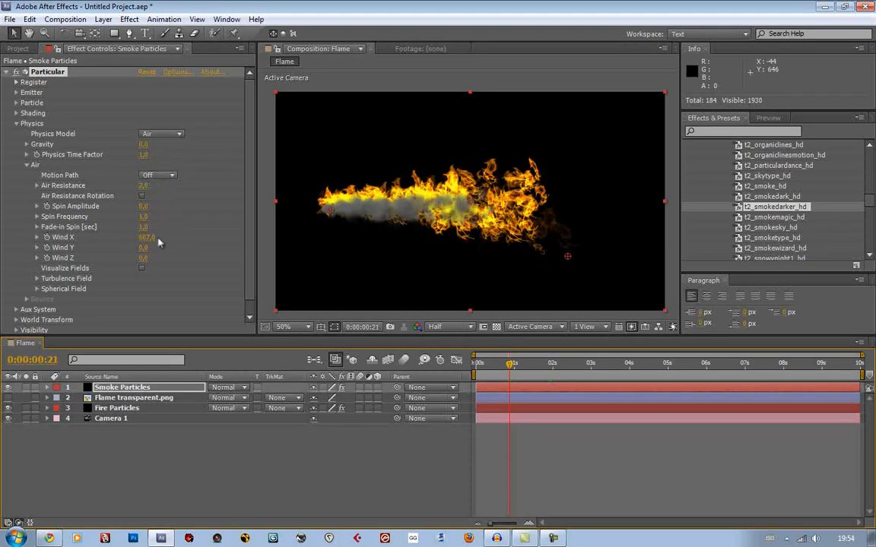
{"action": "left_click_drag", "start_coordinate": [145, 238], "coordinate": [287, 237]}
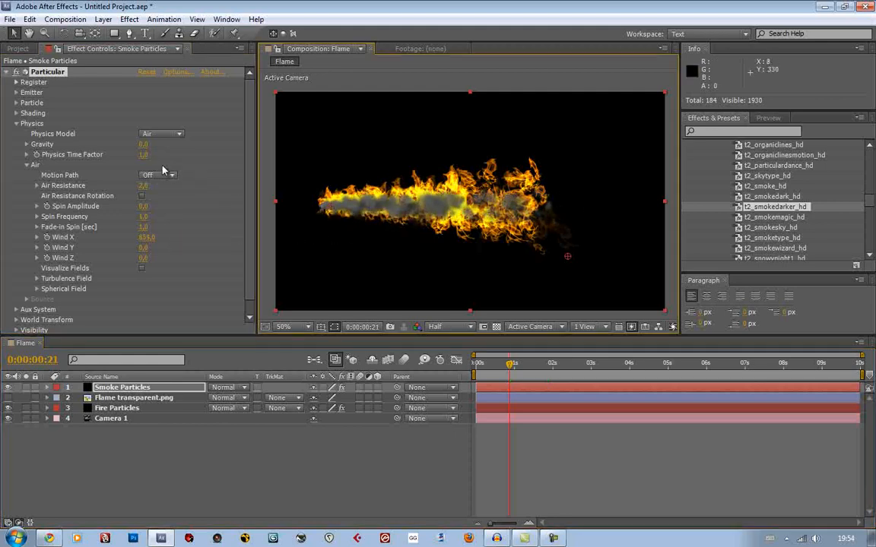
Set the smoke emitter to 775 particles per second with a Directional direction and 100% direction spread
{"action": "left_click", "coordinate": [16, 93]}
{"action": "left_click_drag", "start_coordinate": [161, 109], "coordinate": [194, 161]}
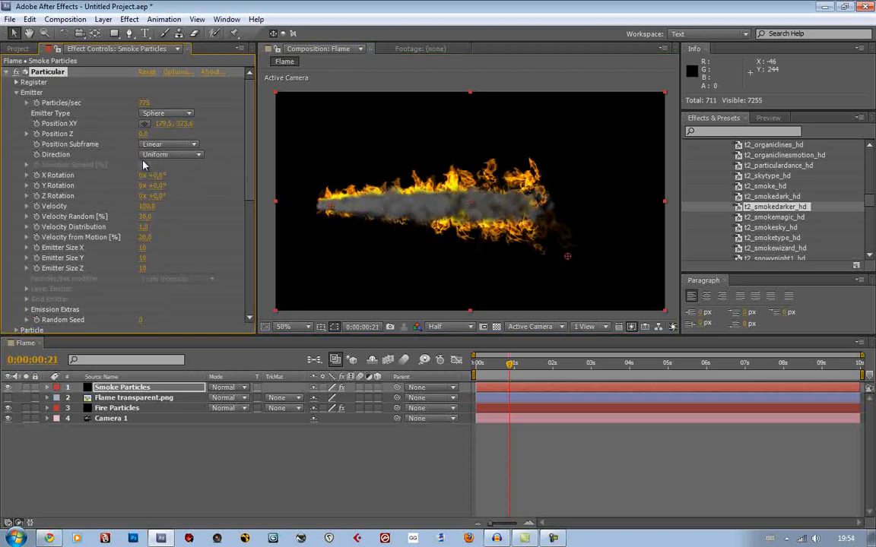
{"action": "left_click", "coordinate": [155, 155]}
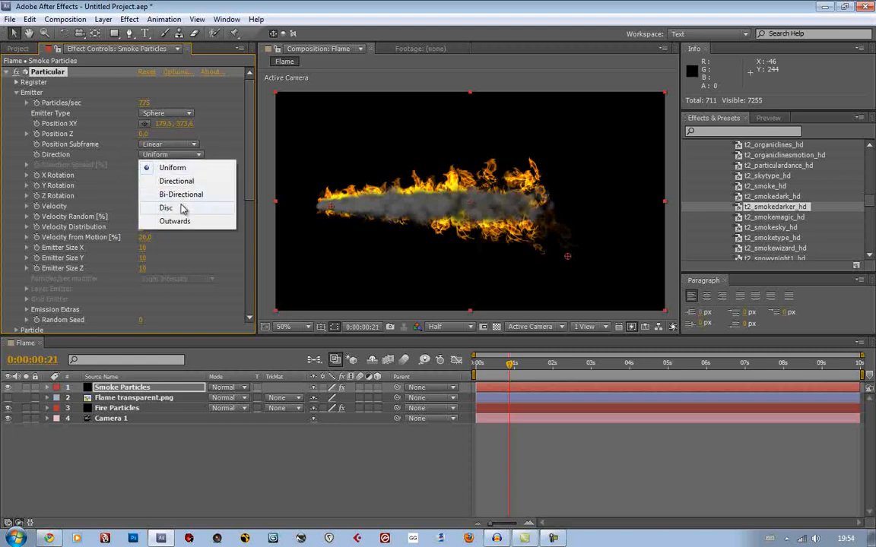
{"action": "left_click", "coordinate": [176, 186]}
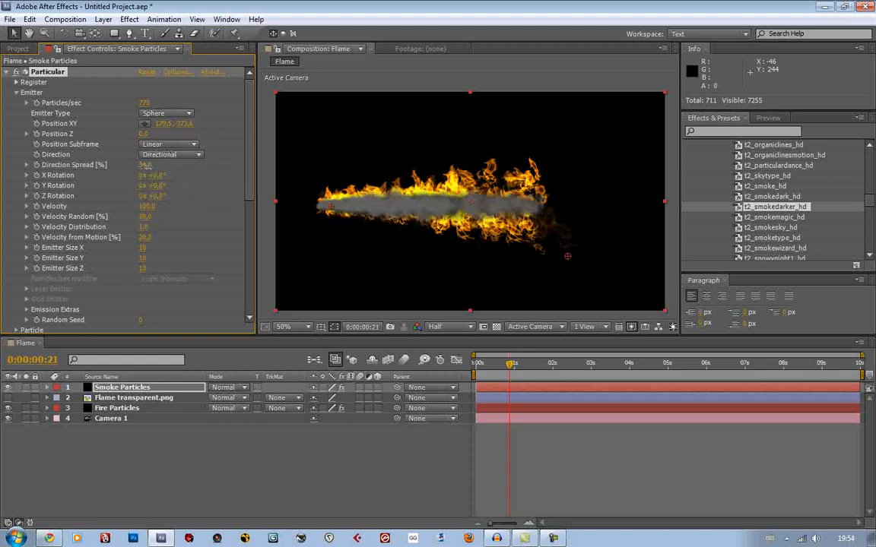
{"action": "left_click_drag", "start_coordinate": [148, 165], "coordinate": [306, 167]}
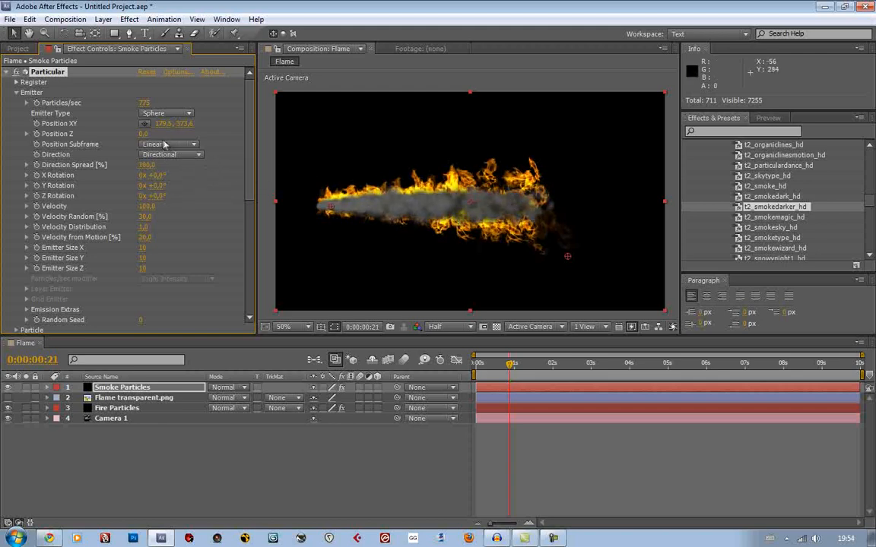
{"action": "mouse_move", "coordinate": [508, 367]}
{"action": "left_mouse_down"}
{"action": "mouse_move", "coordinate": [521, 367]}
{"action": "mouse_move", "coordinate": [513, 368]}
{"action": "left_mouse_up"}
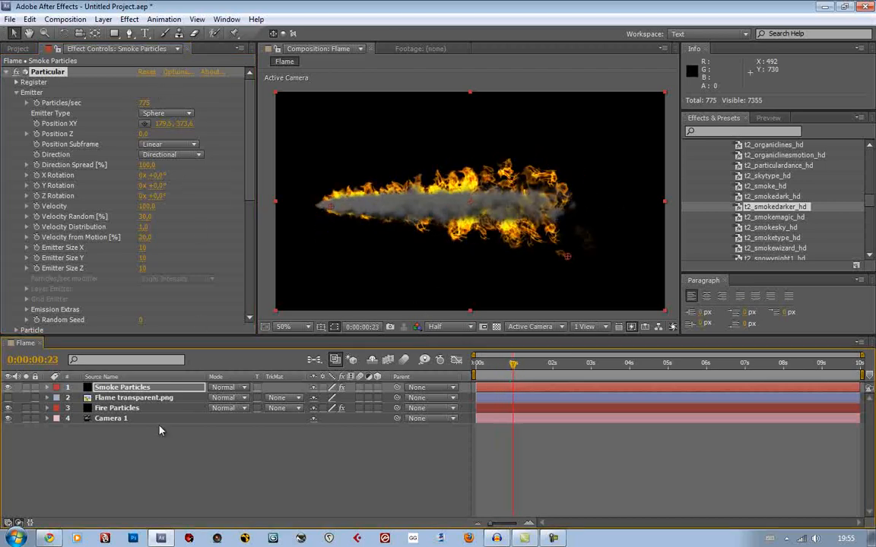
Place the Smoke Particles layer below Fire Particles, then stretch it taller and shift it slightly right behind the flame
{"action": "left_click_drag", "start_coordinate": [141, 390], "coordinate": [141, 415]}
{"action": "left_click_drag", "start_coordinate": [491, 189], "coordinate": [500, 187]}
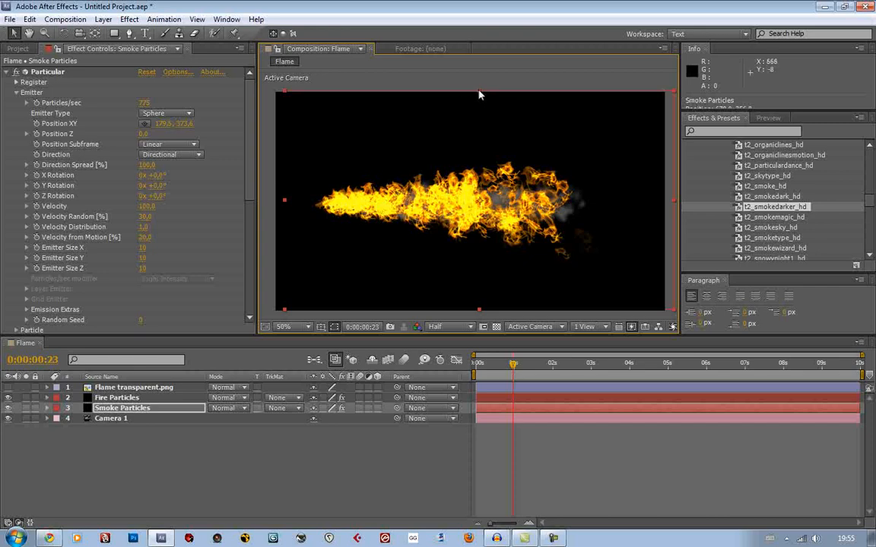
{"action": "left_click_drag", "start_coordinate": [478, 90], "coordinate": [479, 33]}
{"action": "left_click_drag", "start_coordinate": [554, 224], "coordinate": [558, 219]}
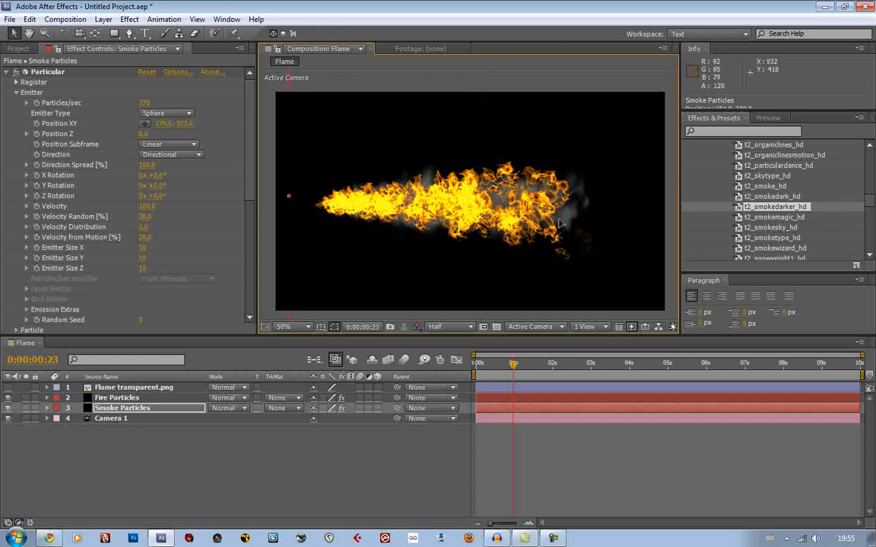
{"action": "left_click_drag", "start_coordinate": [514, 372], "coordinate": [526, 368]}
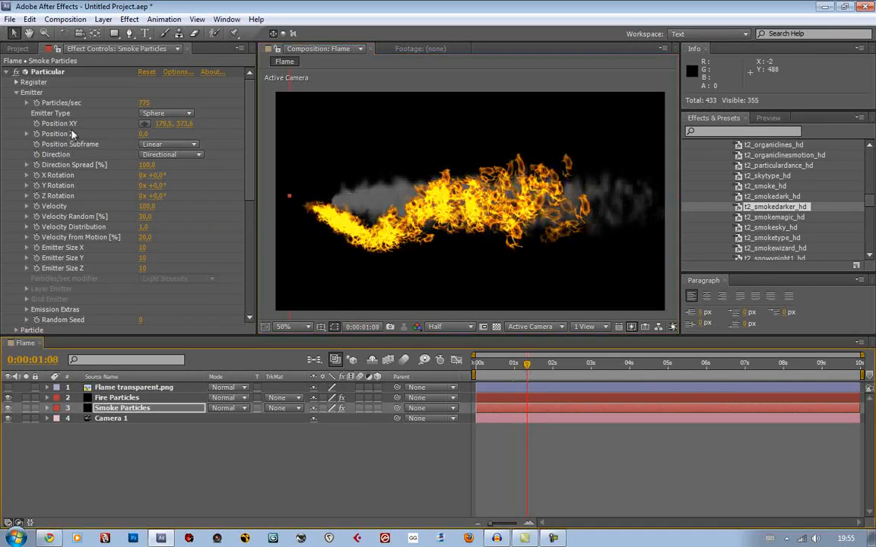
Expand the Fire Particles emitter settings and reveal the layer's animated properties and expressions in the timeline
{"action": "left_click", "coordinate": [131, 399]}
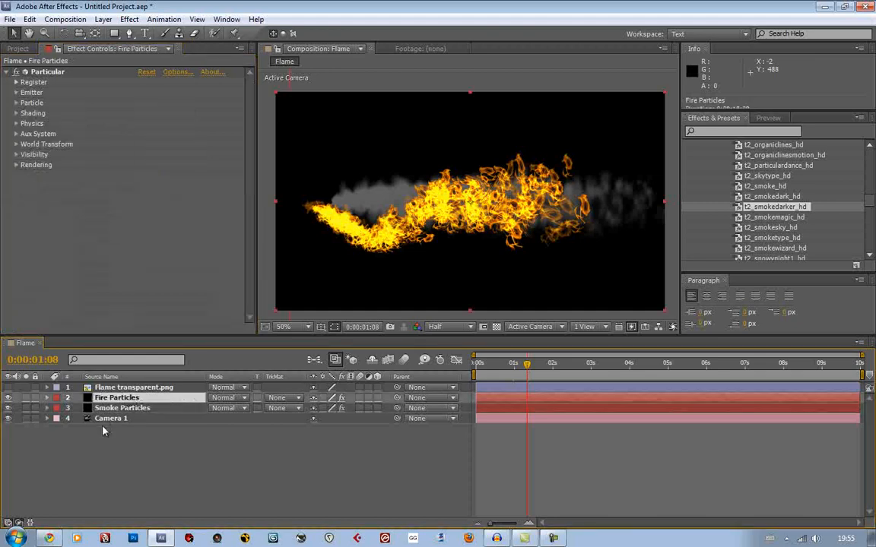
{"action": "left_click", "coordinate": [17, 93]}
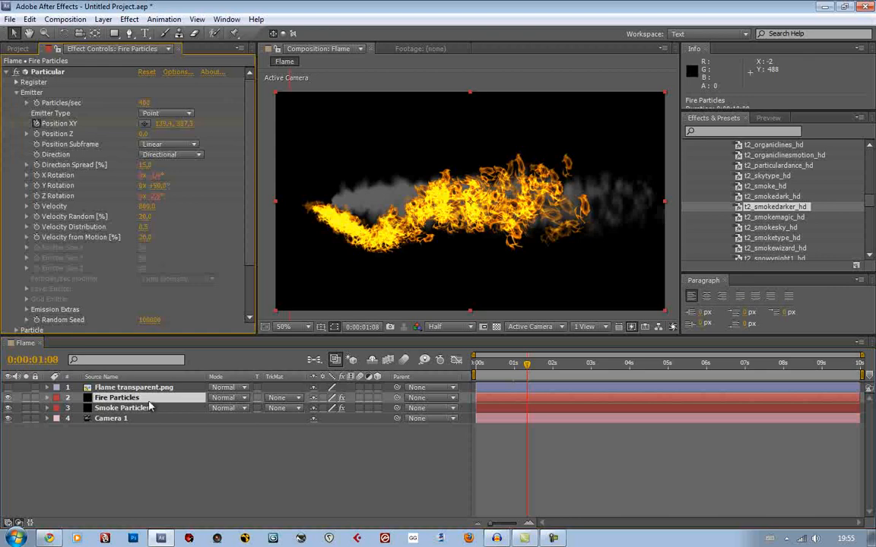
{"action": "key", "text": "u"}
{"action": "key", "text": "u"}
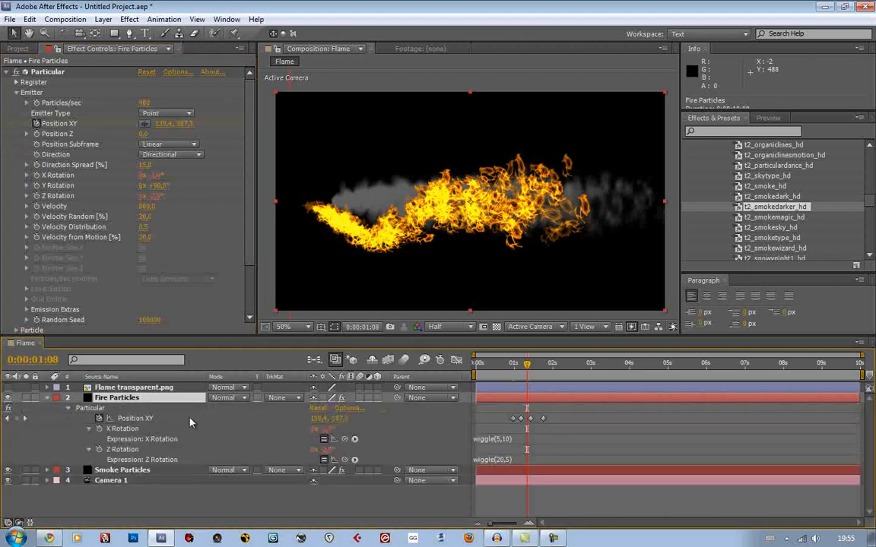
Add an expression to the Smoke Particles layer's Position XY linking it to the Fire Particles layer's Position XY
{"action": "left_click", "coordinate": [146, 471]}
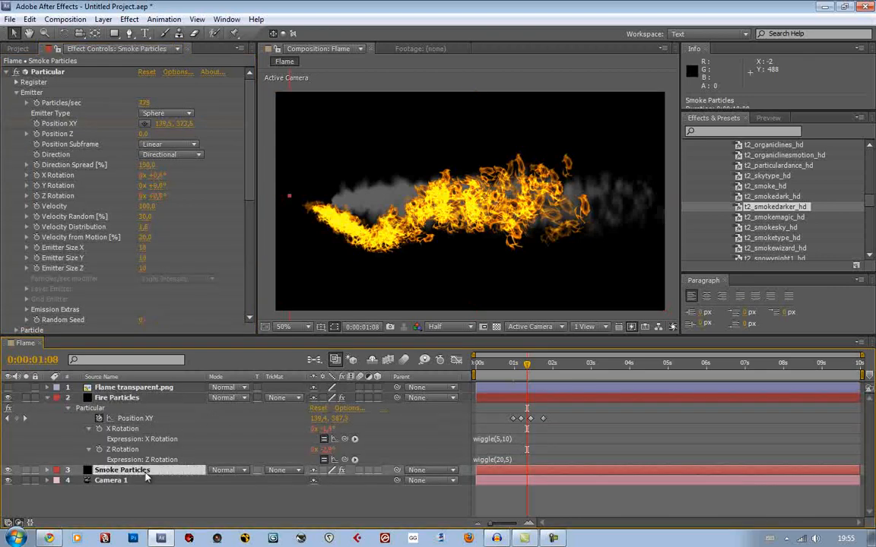
{"action": "left_click", "coordinate": [36, 125]}
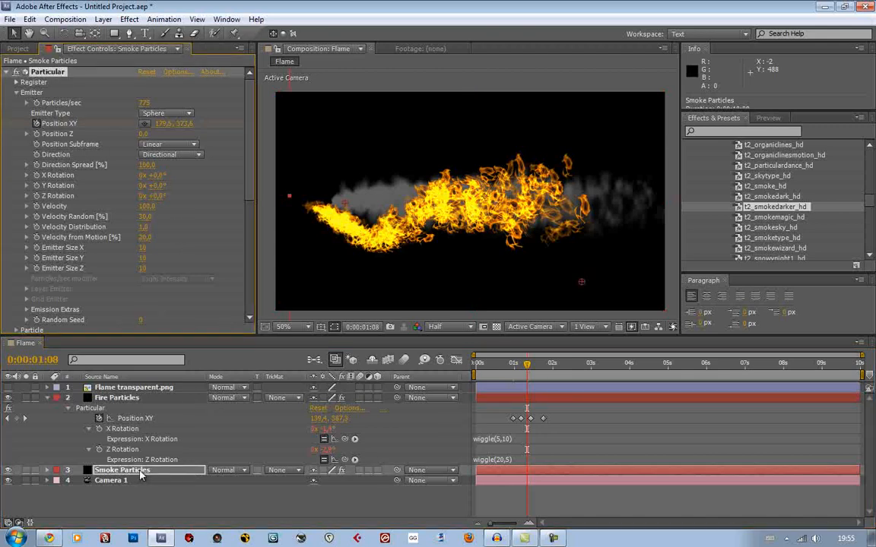
{"action": "key", "text": "u"}
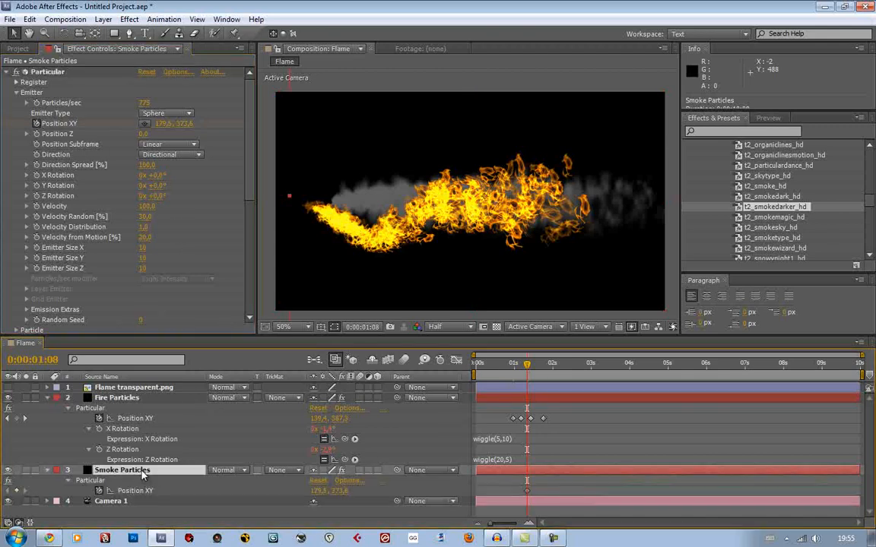
{"action": "left_click", "coordinate": [99, 490], "text": "alt"}
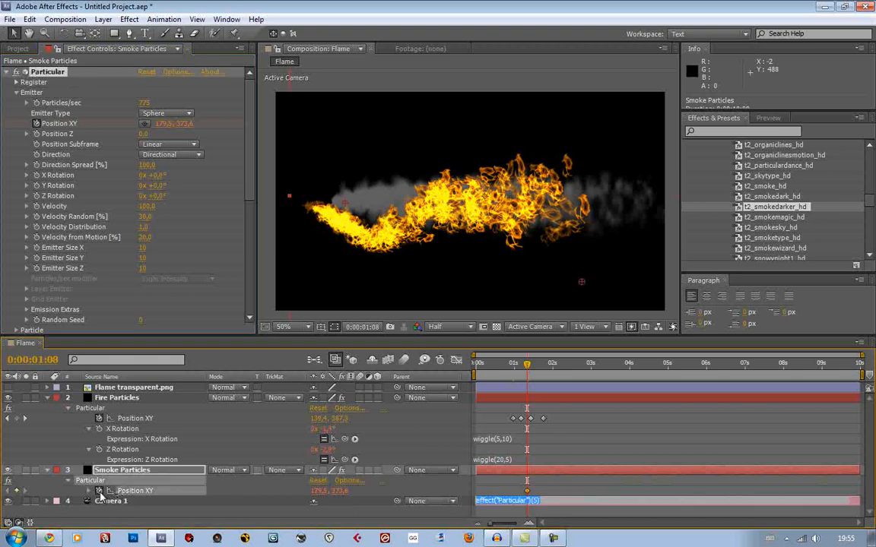
{"action": "left_click_drag", "start_coordinate": [344, 501], "coordinate": [170, 423]}
Scrub the composition to 0:00:03:01 to check the smoke follows the flame, and collapse both particle layers' properties
{"action": "left_click", "coordinate": [515, 368]}
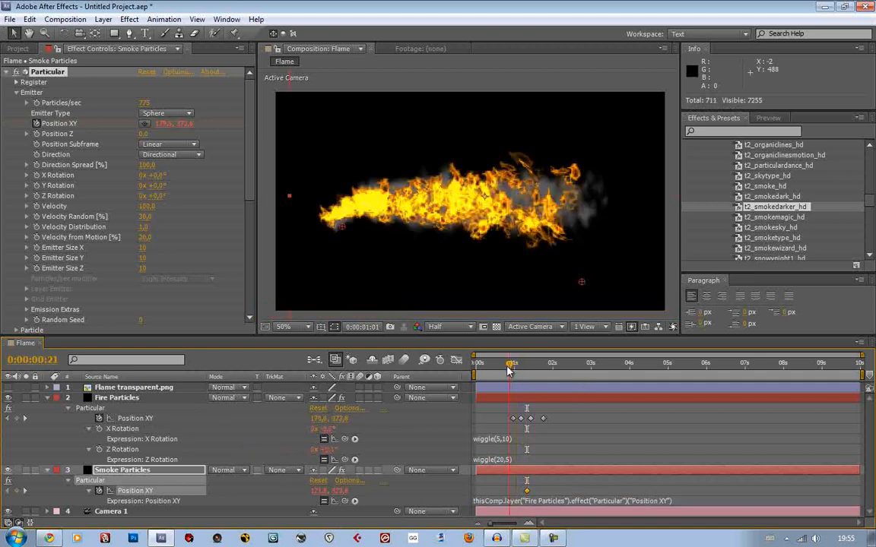
{"action": "left_click_drag", "start_coordinate": [517, 375], "coordinate": [592, 379]}
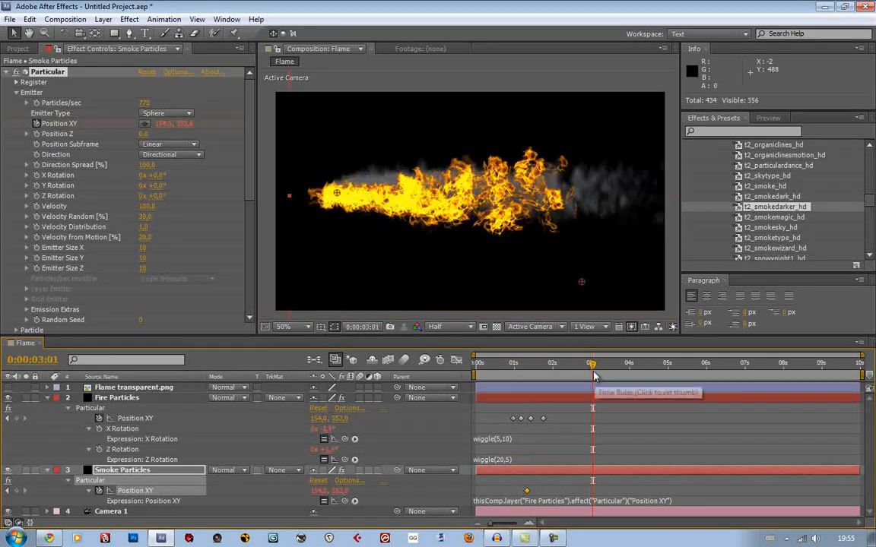
{"action": "left_click", "coordinate": [47, 398]}
{"action": "left_click", "coordinate": [47, 408]}
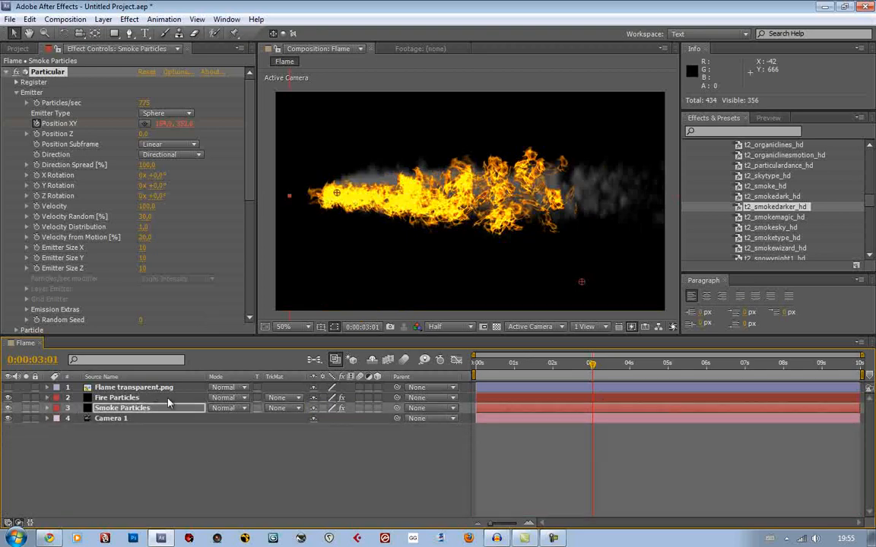
Set Motion Blur to On in the Smoke Particles layer's Particular rendering settings
{"action": "scroll", "coordinate": [184, 230], "scroll_direction": "down", "scroll_amount": 10}
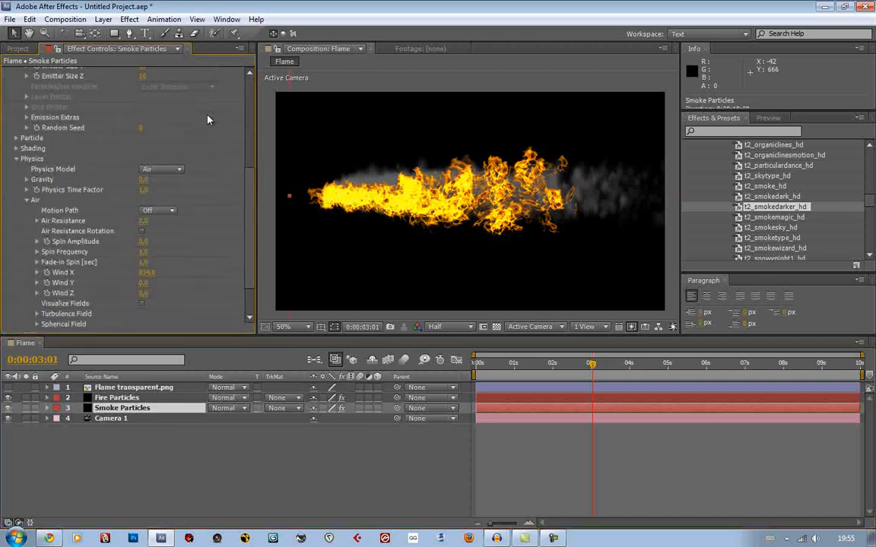
{"action": "left_click", "coordinate": [16, 327]}
{"action": "scroll", "coordinate": [154, 307], "scroll_direction": "down", "scroll_amount": 3}
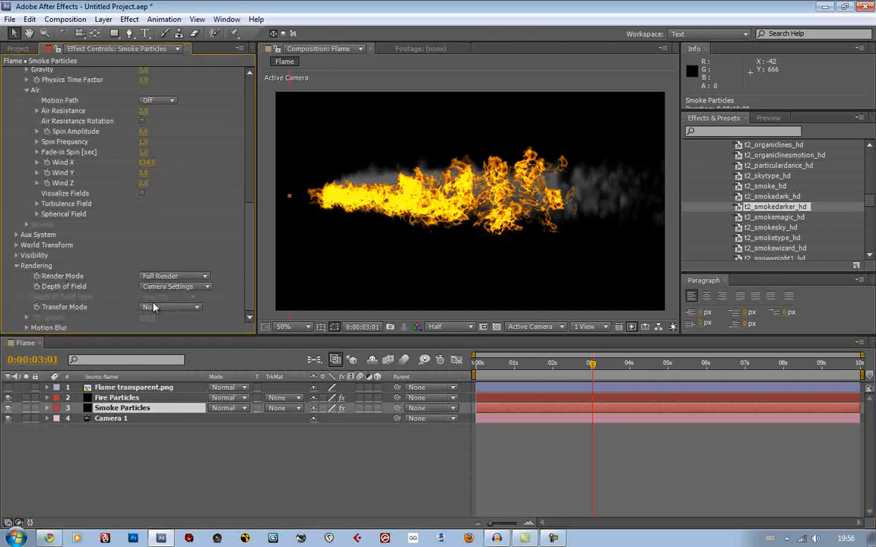
{"action": "left_click", "coordinate": [26, 327]}
{"action": "scroll", "coordinate": [163, 306], "scroll_direction": "down", "scroll_amount": 4}
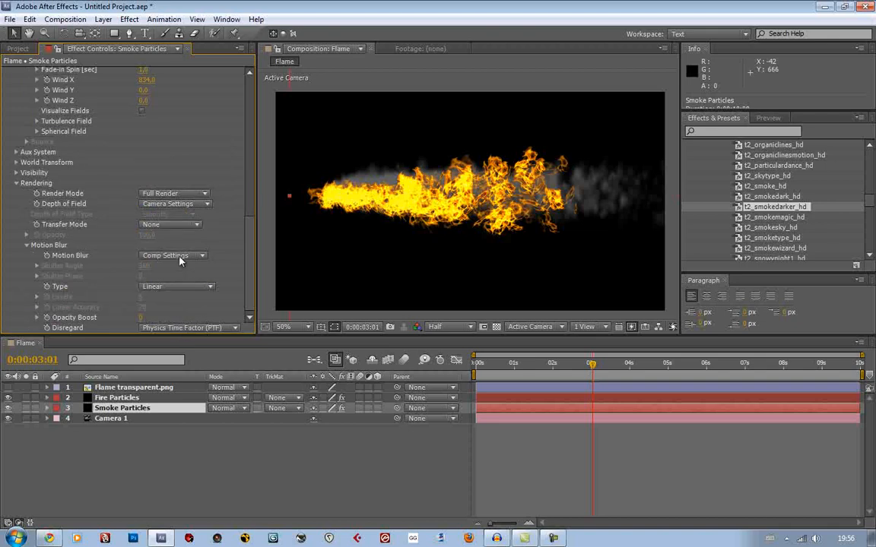
{"action": "left_click", "coordinate": [169, 256]}
{"action": "left_click", "coordinate": [173, 297]}
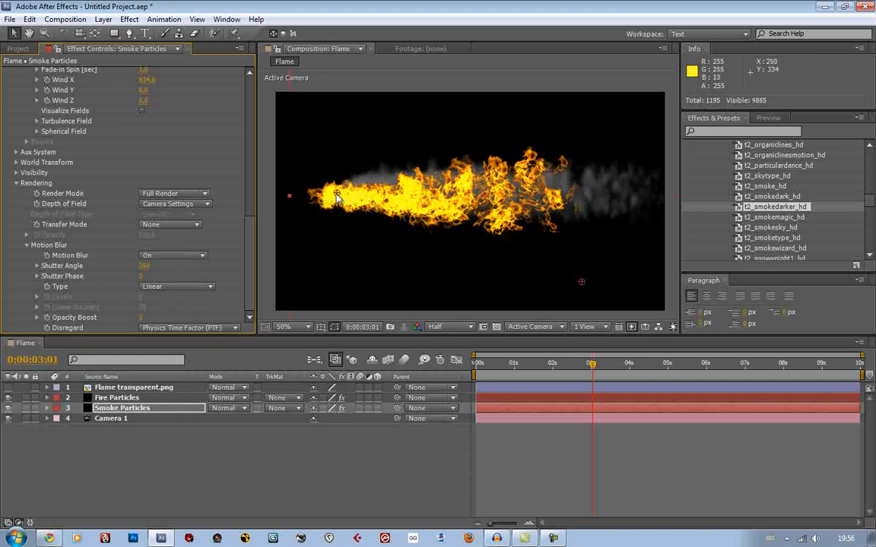
Try setting Motion Blur to On in the Fire Particles layer's Particular rendering settings
{"action": "left_click", "coordinate": [135, 399]}
{"action": "scroll", "coordinate": [138, 280], "scroll_direction": "down", "scroll_amount": 3}
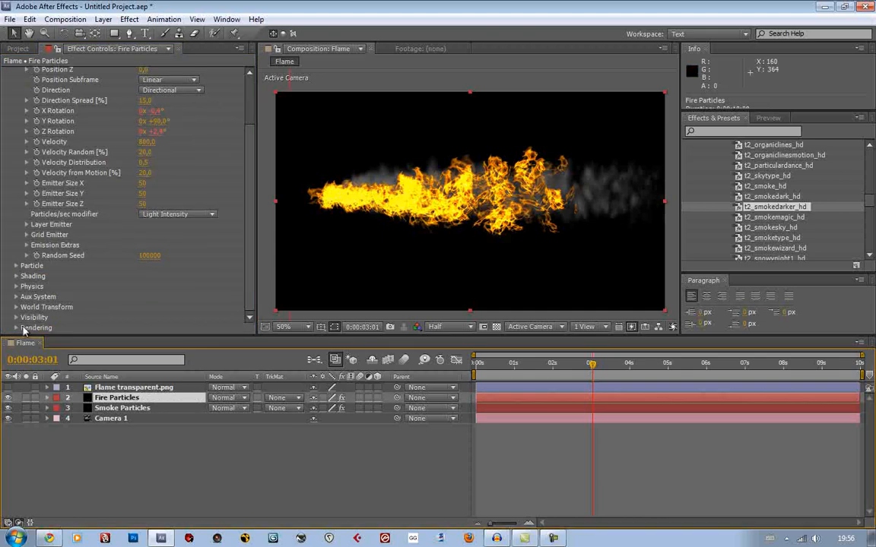
{"action": "left_click", "coordinate": [17, 328]}
{"action": "scroll", "coordinate": [157, 320], "scroll_direction": "down", "scroll_amount": 3}
{"action": "left_click", "coordinate": [173, 329]}
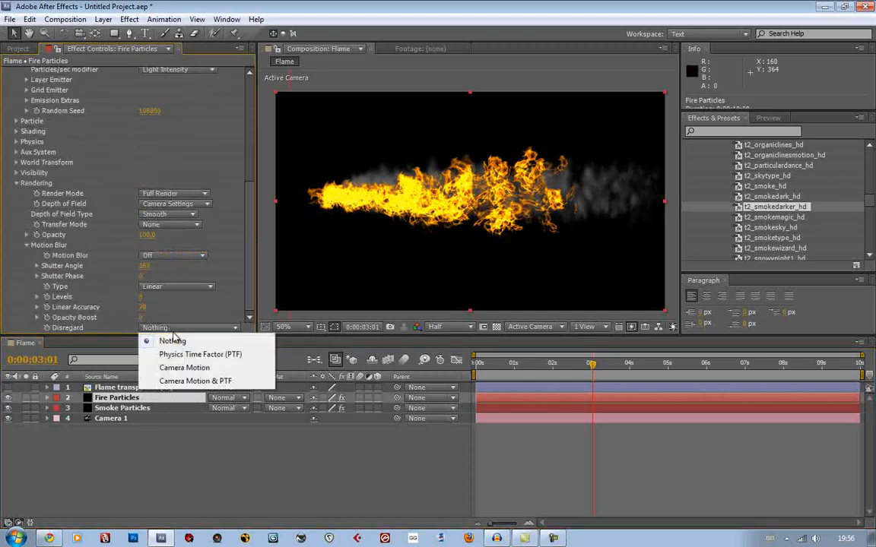
{"action": "left_click", "coordinate": [174, 256]}
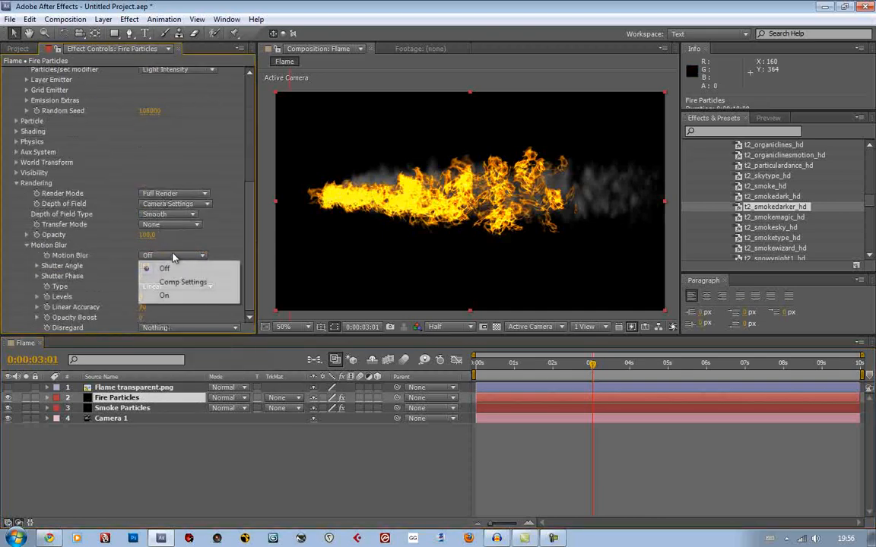
{"action": "left_click", "coordinate": [172, 296]}
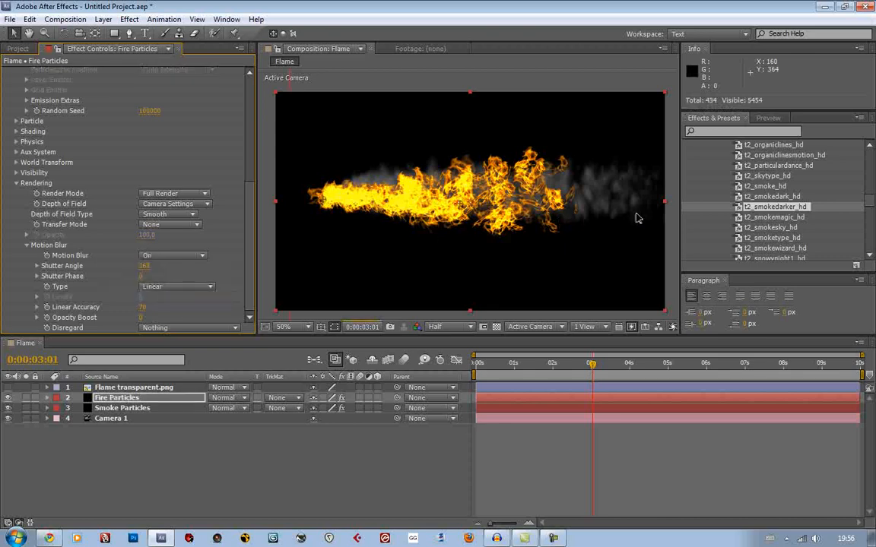
Create a new adjustment layer above all other layers in the Flame composition
{"action": "left_click", "coordinate": [602, 188]}
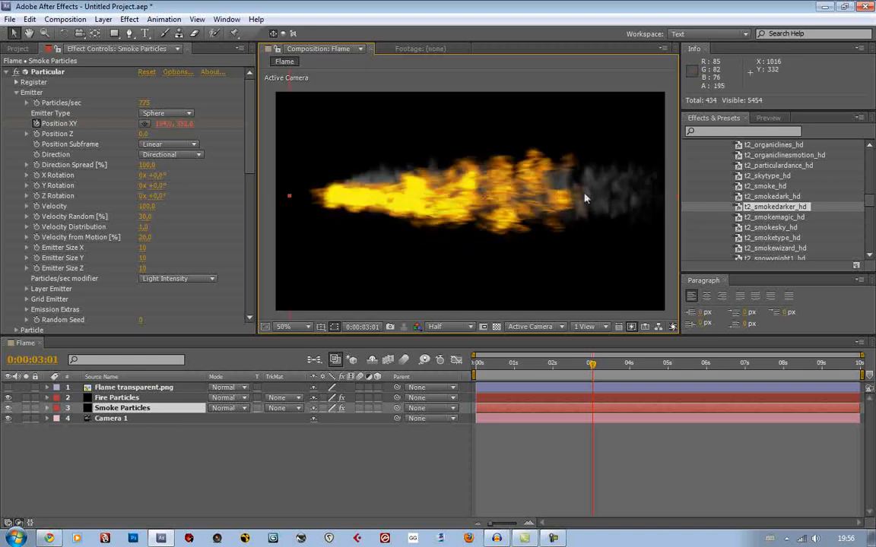
{"action": "left_click", "coordinate": [103, 19]}
{"action": "mouse_move", "coordinate": [117, 33]}
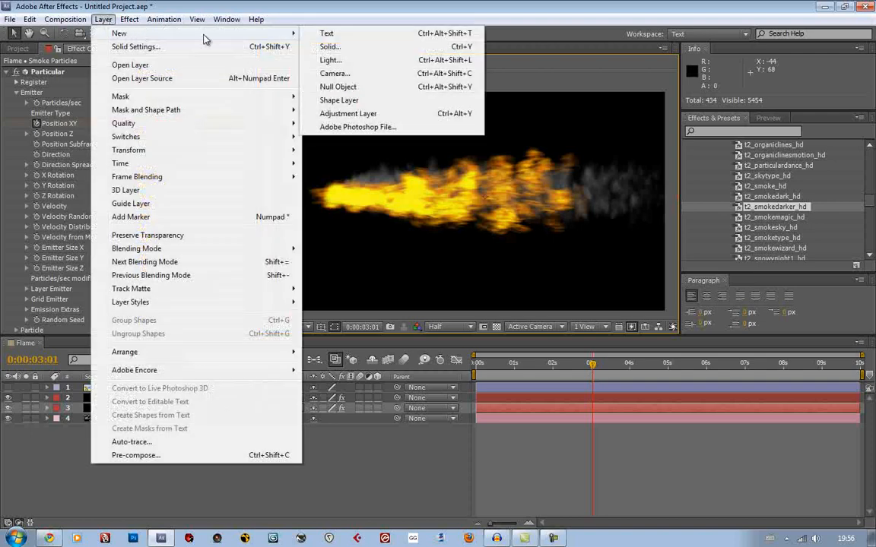
{"action": "left_click", "coordinate": [375, 114]}
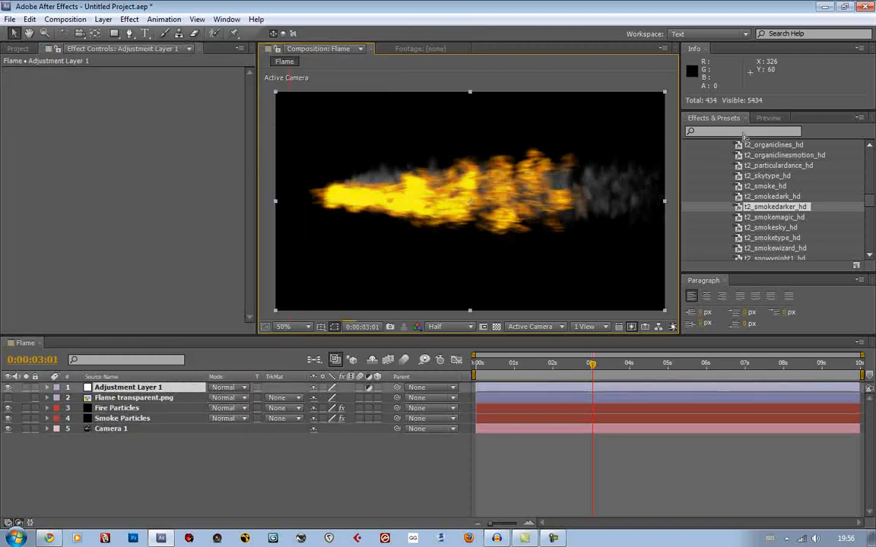
Set the Fire Particles layer's Motion Blur back to Off
{"action": "left_click", "coordinate": [116, 408]}
{"action": "scroll", "coordinate": [163, 220], "scroll_direction": "down", "scroll_amount": 8}
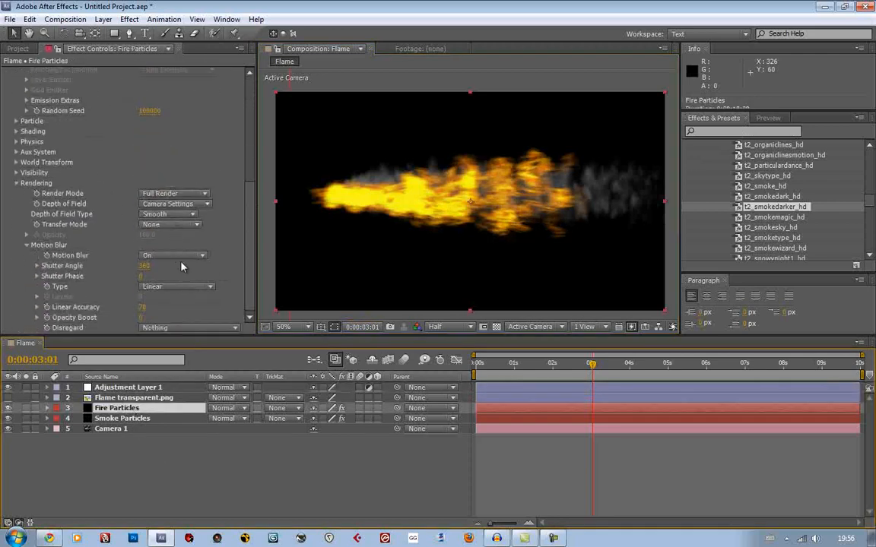
{"action": "left_click", "coordinate": [174, 256]}
{"action": "left_click", "coordinate": [169, 266]}
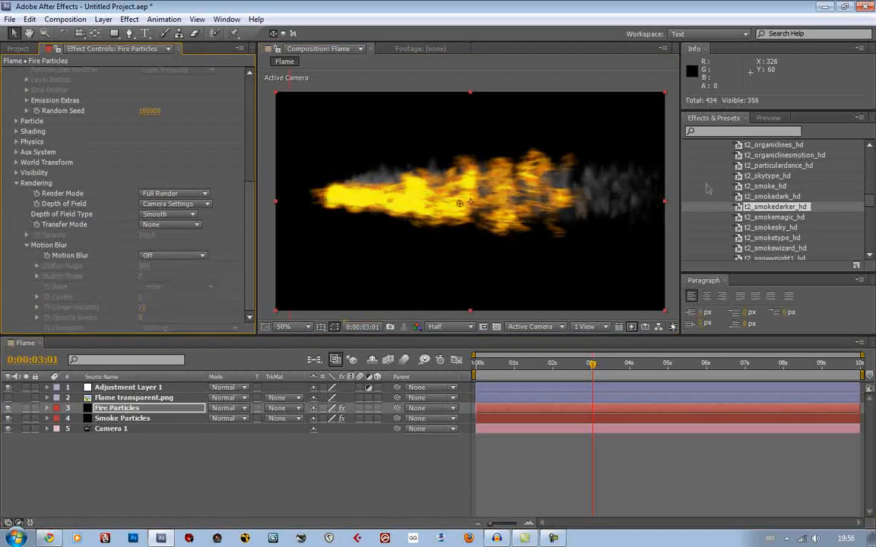
Search the effects for "glow" and apply the Stylize Glow effect to the adjustment layer
{"action": "left_click", "coordinate": [168, 388]}
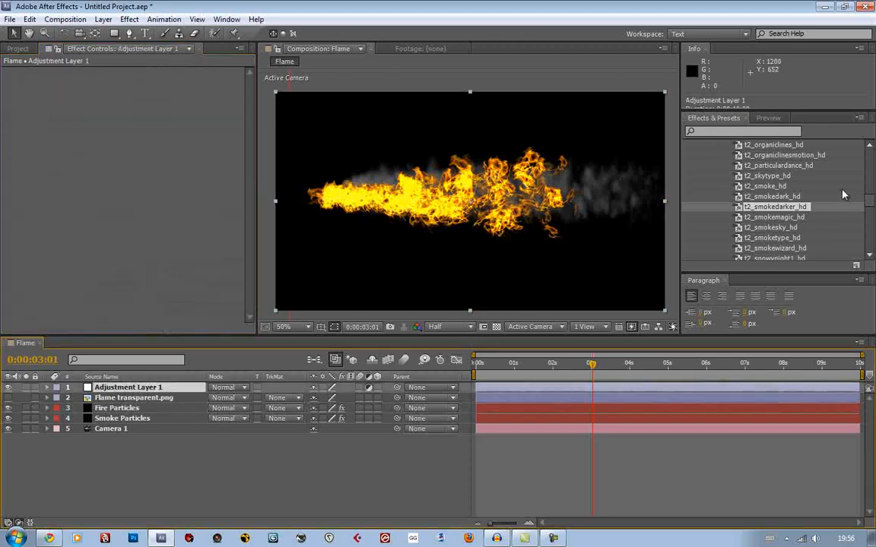
{"action": "left_click", "coordinate": [748, 131]}
{"action": "type", "text": "glow"}
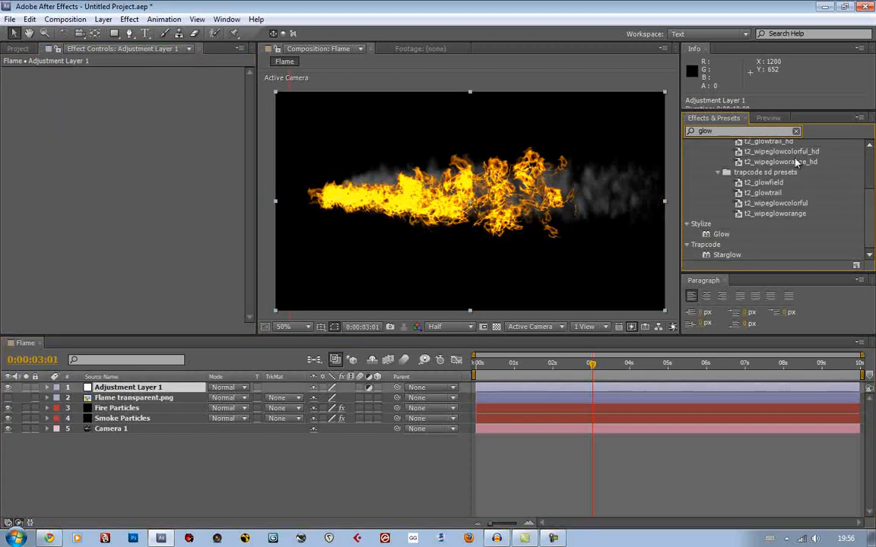
{"action": "left_click_drag", "start_coordinate": [719, 234], "coordinate": [190, 392]}
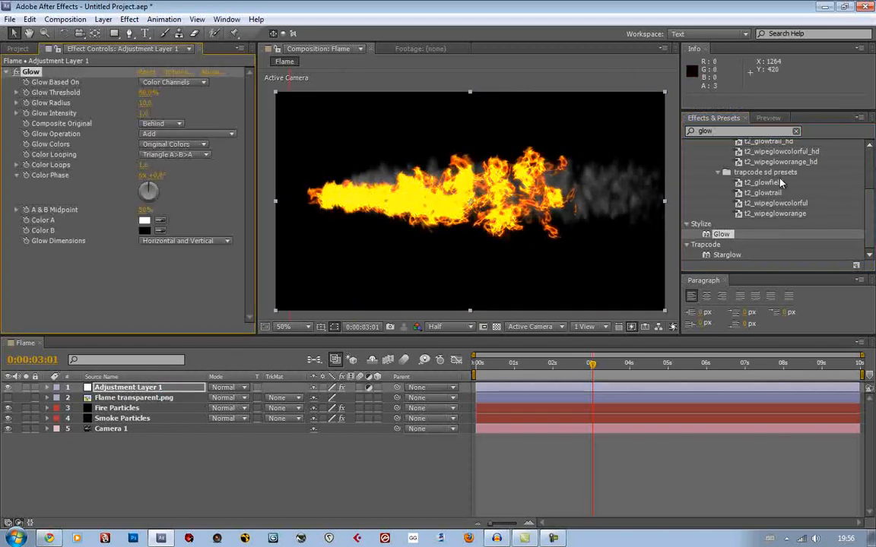
Switch the Glow effect's Glow Colors to A & B Colors and set Color A to light red FF8282
{"action": "scroll", "coordinate": [780, 182], "scroll_direction": "up", "scroll_amount": 4}
{"action": "scroll", "coordinate": [511, 195], "scroll_direction": "up", "scroll_amount": 5}
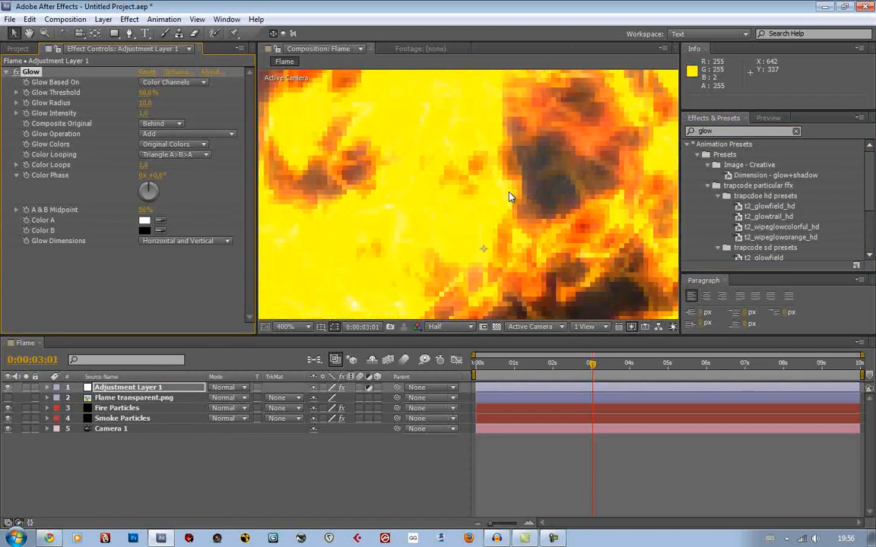
{"action": "scroll", "coordinate": [509, 196], "scroll_direction": "down", "scroll_amount": 5}
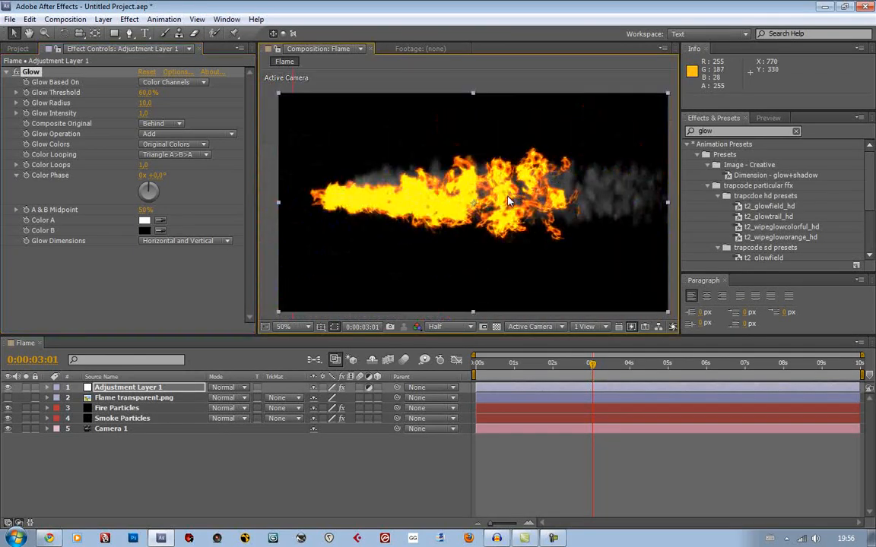
{"action": "left_click", "coordinate": [175, 144]}
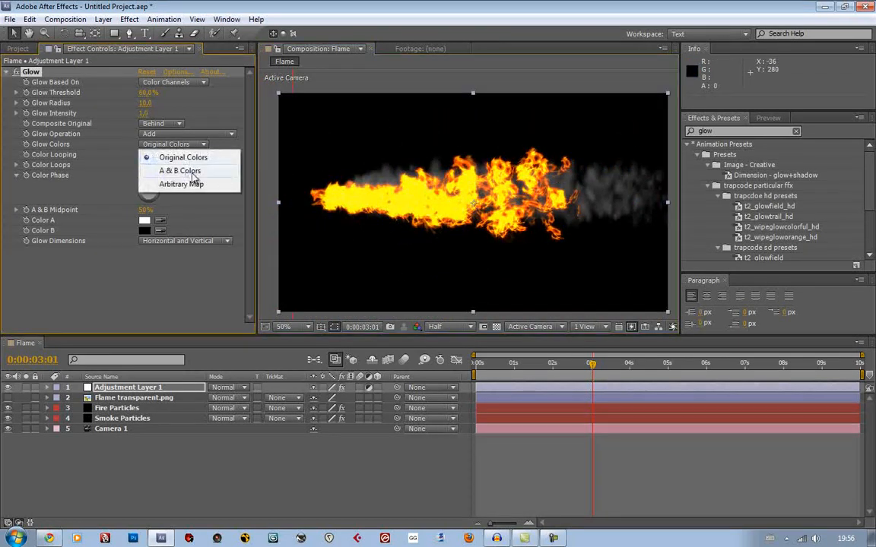
{"action": "left_click", "coordinate": [193, 174]}
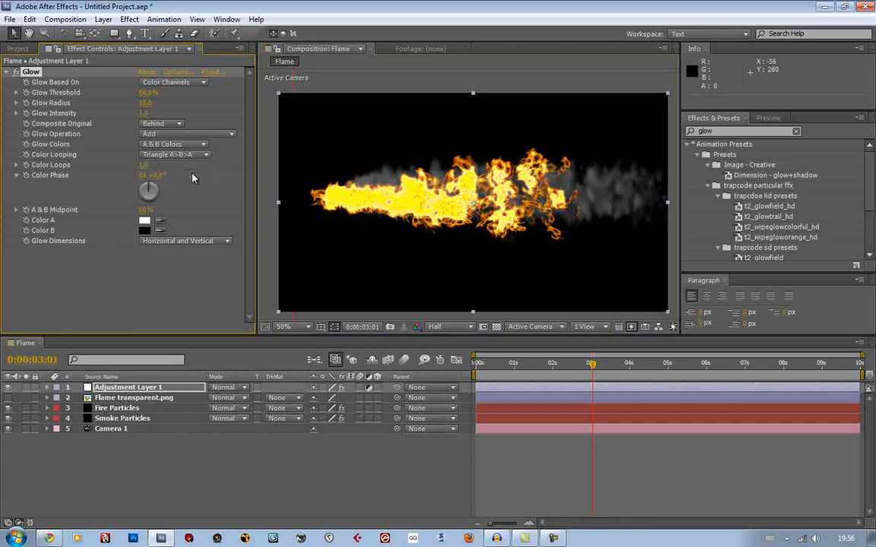
{"action": "left_click", "coordinate": [145, 222]}
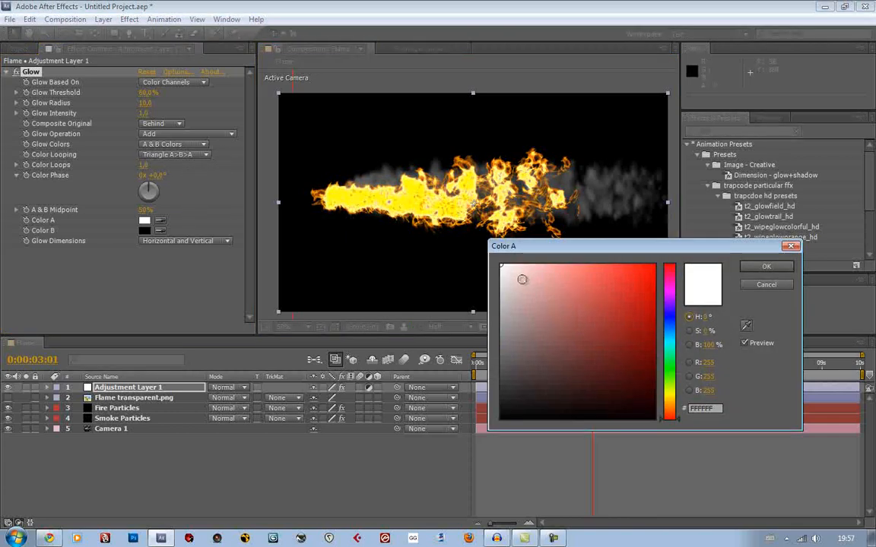
{"action": "left_click_drag", "start_coordinate": [513, 280], "coordinate": [414, 161]}
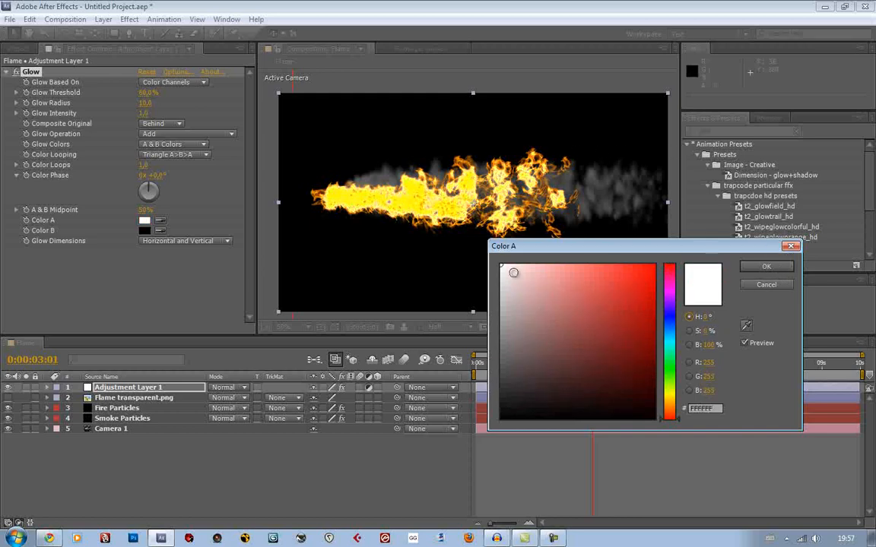
{"action": "left_click_drag", "start_coordinate": [462, 245], "coordinate": [375, 193]}
{"action": "left_click_drag", "start_coordinate": [535, 266], "coordinate": [576, 261]}
{"action": "left_click", "coordinate": [766, 266]}
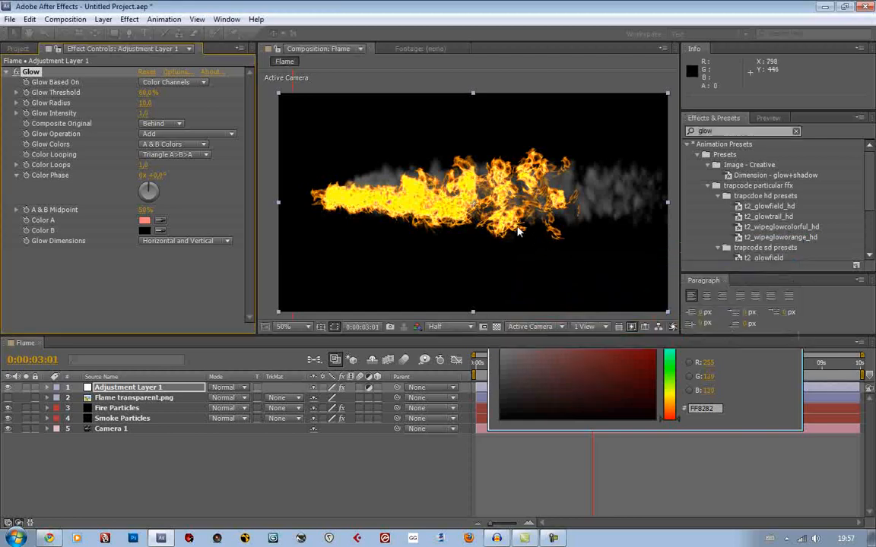
{"action": "scroll", "coordinate": [514, 230], "scroll_direction": "up", "scroll_amount": 1}
{"action": "scroll", "coordinate": [514, 229], "scroll_direction": "down", "scroll_amount": 1}
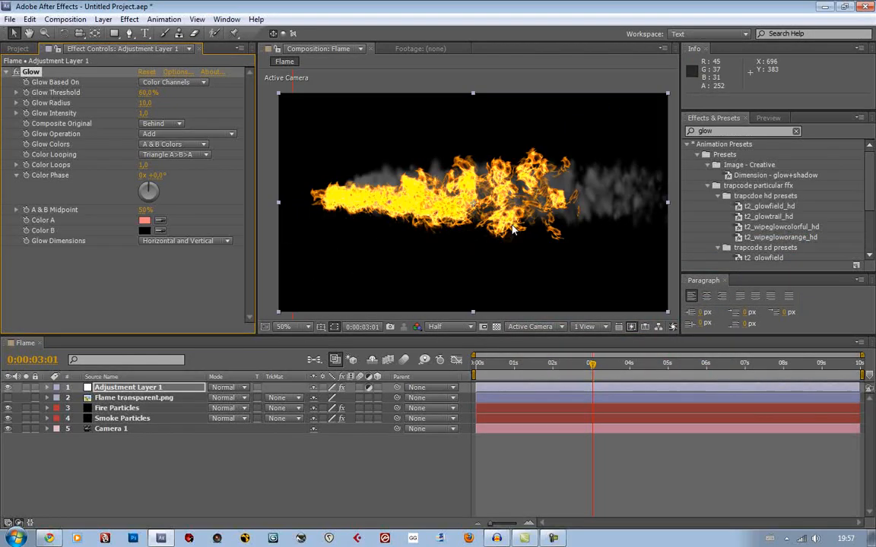
{"action": "scroll", "coordinate": [514, 229], "scroll_direction": "up", "scroll_amount": 1}
{"action": "left_click", "coordinate": [143, 231]}
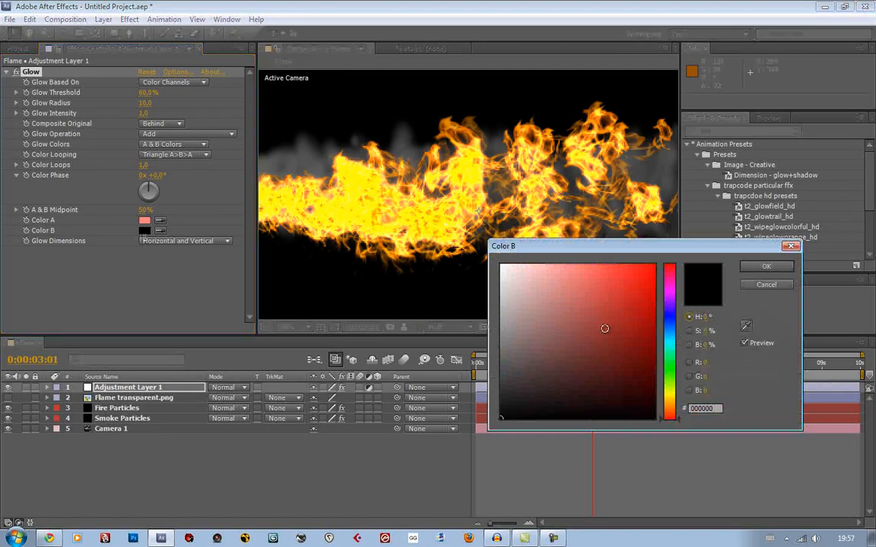
{"action": "mouse_move", "coordinate": [544, 299]}
{"action": "left_mouse_down"}
{"action": "mouse_move", "coordinate": [634, 383]}
{"action": "mouse_move", "coordinate": [583, 264]}
{"action": "mouse_move", "coordinate": [491, 232]}
{"action": "mouse_move", "coordinate": [471, 410]}
{"action": "mouse_move", "coordinate": [454, 439]}
{"action": "mouse_move", "coordinate": [410, 207]}
{"action": "left_mouse_up"}
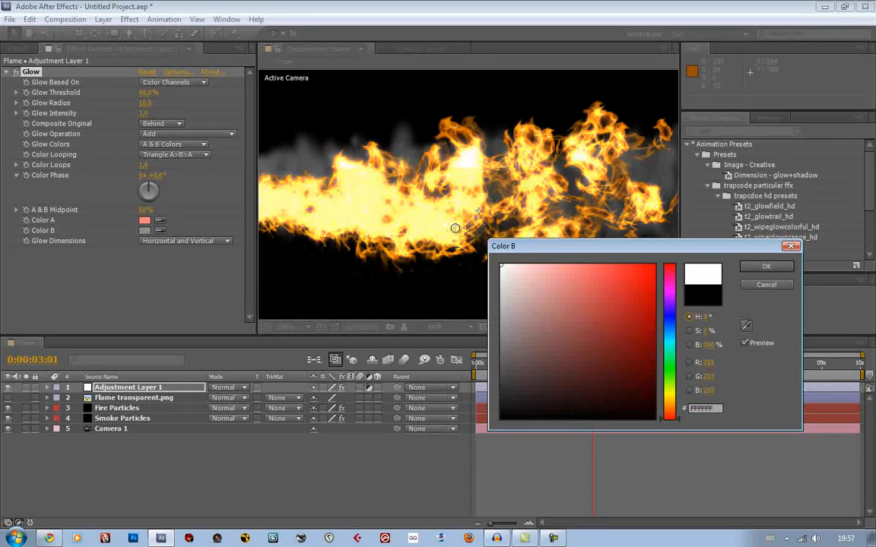
{"action": "left_click", "coordinate": [766, 285]}
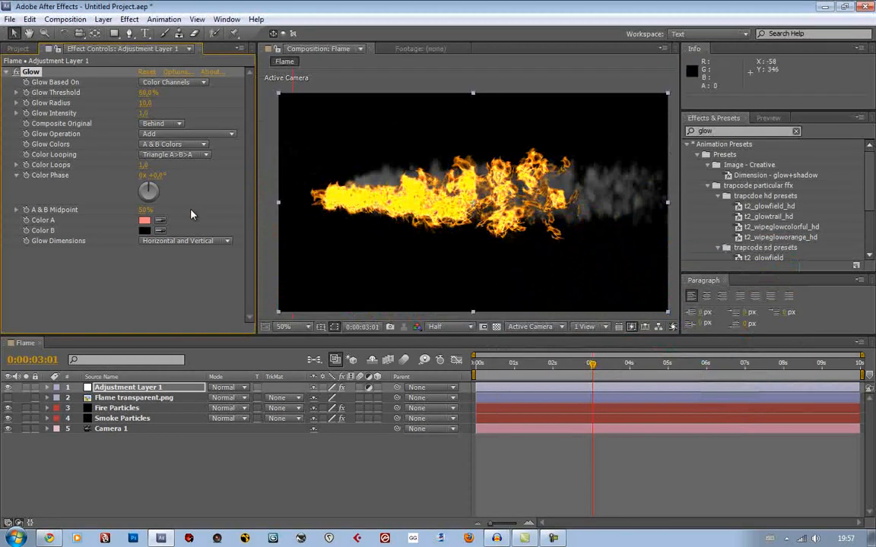
Set the Glow effect's Color B to grey ADADAD, then clear the effects search
{"action": "left_click", "coordinate": [144, 230]}
{"action": "left_click_drag", "start_coordinate": [543, 318], "coordinate": [471, 163]}
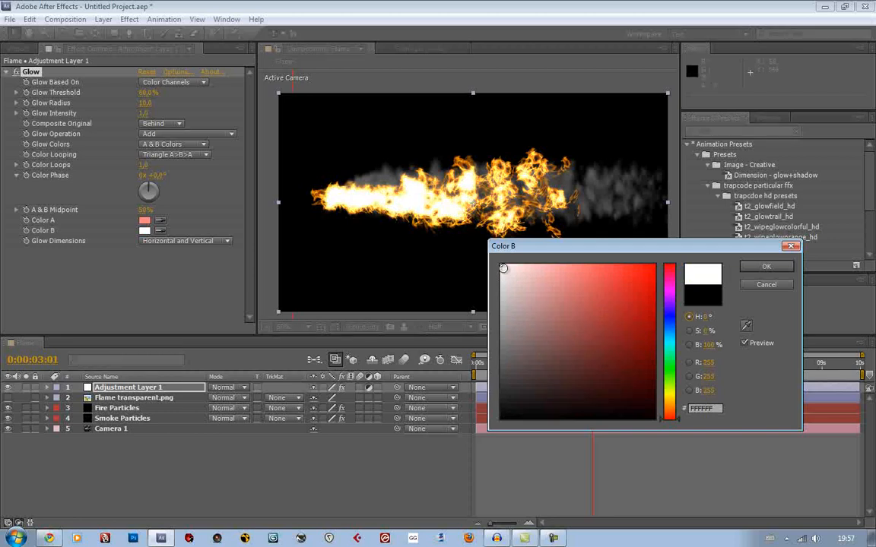
{"action": "mouse_move", "coordinate": [503, 268]}
{"action": "left_mouse_down"}
{"action": "mouse_move", "coordinate": [502, 430]}
{"action": "mouse_move", "coordinate": [609, 426]}
{"action": "mouse_move", "coordinate": [681, 361]}
{"action": "mouse_move", "coordinate": [623, 312]}
{"action": "mouse_move", "coordinate": [519, 397]}
{"action": "mouse_move", "coordinate": [406, 325]}
{"action": "mouse_move", "coordinate": [405, 297]}
{"action": "mouse_move", "coordinate": [453, 295]}
{"action": "mouse_move", "coordinate": [451, 323]}
{"action": "mouse_move", "coordinate": [408, 291]}
{"action": "mouse_move", "coordinate": [458, 314]}
{"action": "left_mouse_up"}
{"action": "left_click", "coordinate": [764, 267]}
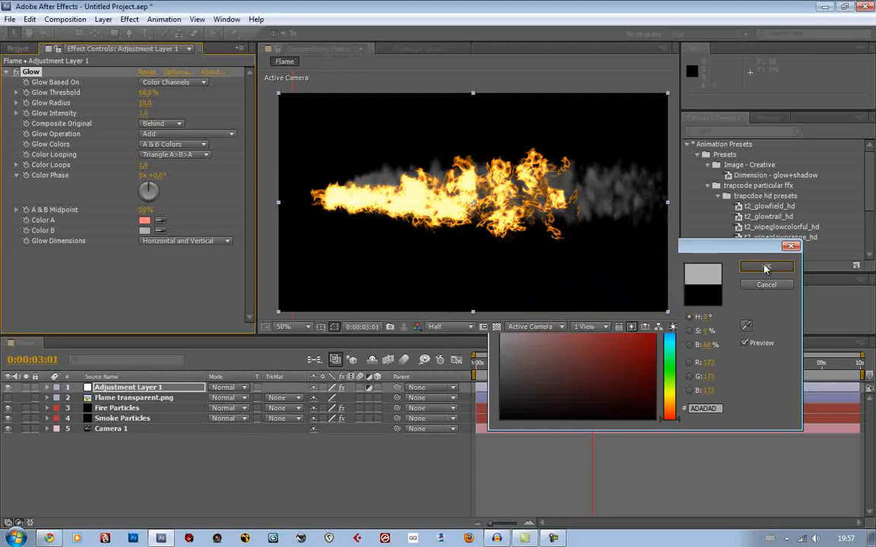
{"action": "left_click", "coordinate": [796, 134]}
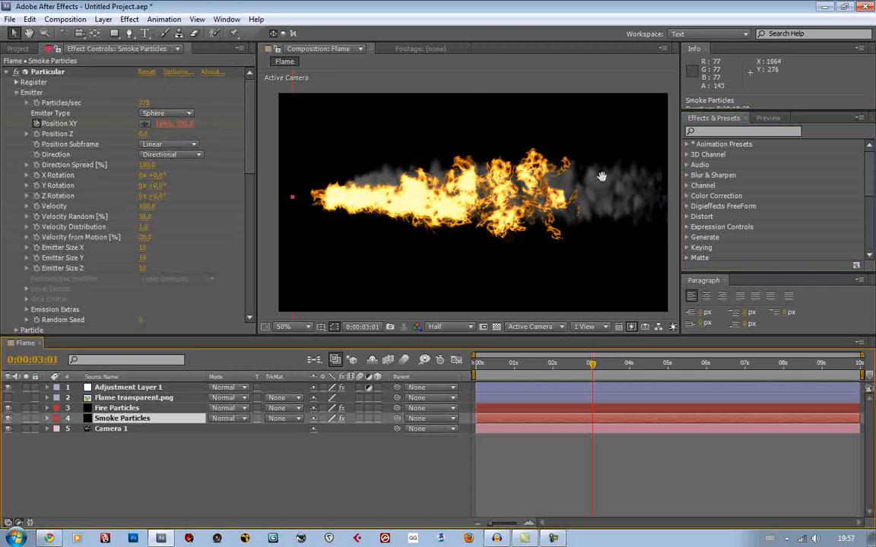
Create a new composition-sized solid in light red F47070 above all other layers
{"action": "left_click_drag", "start_coordinate": [602, 176], "coordinate": [563, 217]}
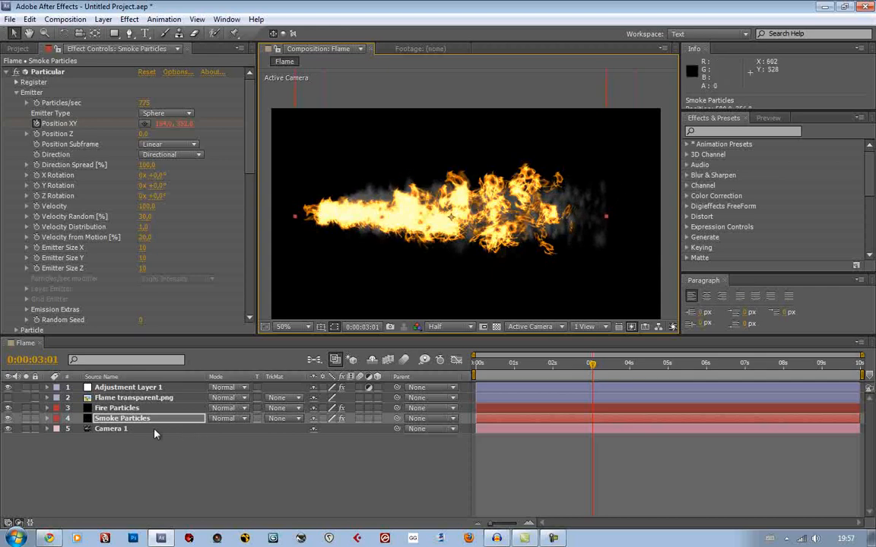
{"action": "left_click", "coordinate": [104, 18]}
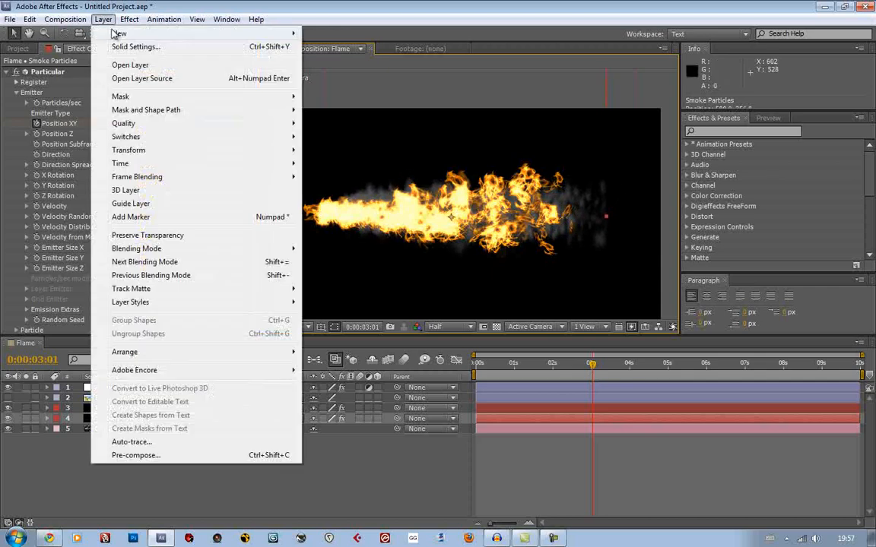
{"action": "mouse_move", "coordinate": [117, 34]}
{"action": "left_click", "coordinate": [338, 57]}
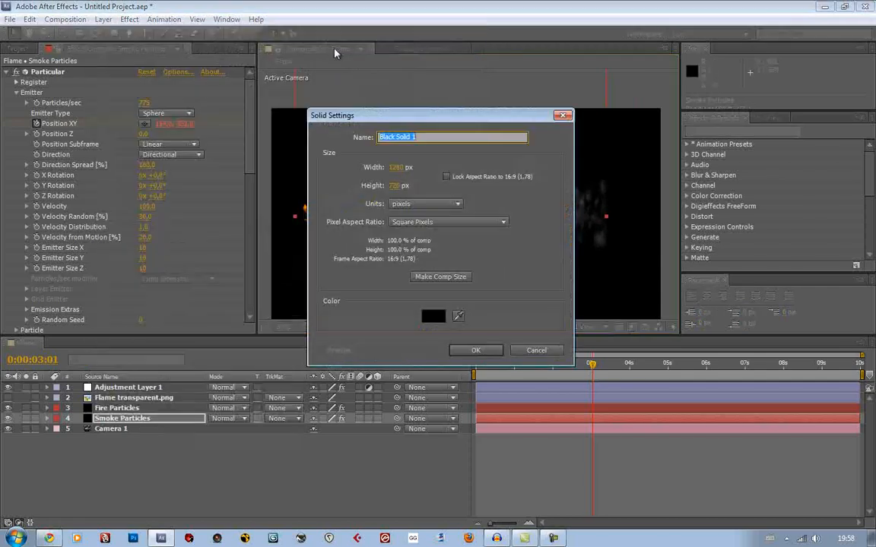
{"action": "left_click", "coordinate": [433, 316]}
{"action": "mouse_move", "coordinate": [616, 287]}
{"action": "left_mouse_down"}
{"action": "mouse_move", "coordinate": [576, 273]}
{"action": "mouse_move", "coordinate": [583, 271]}
{"action": "left_mouse_up"}
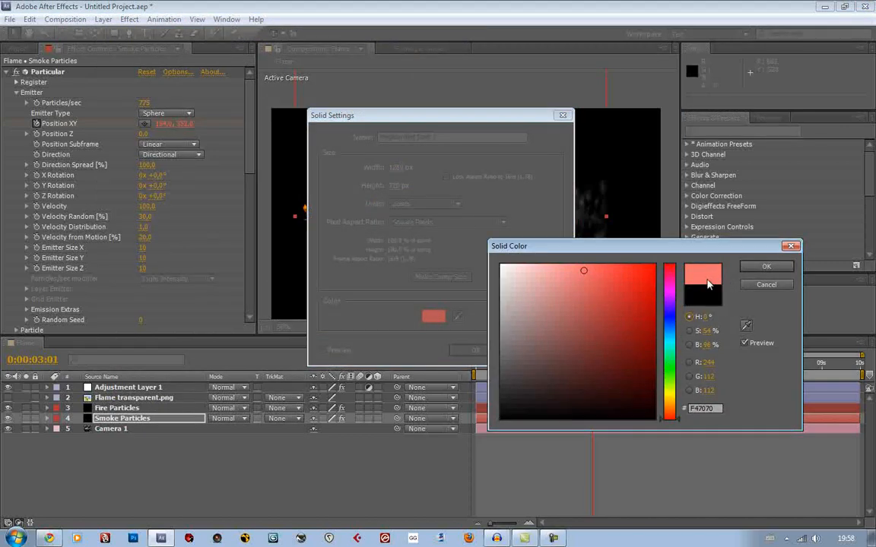
{"action": "left_click", "coordinate": [764, 266]}
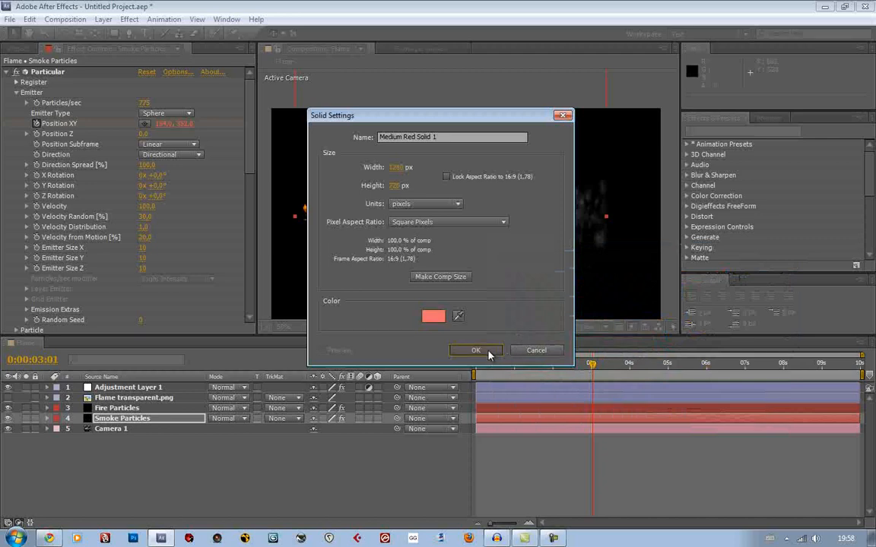
{"action": "left_click", "coordinate": [467, 351]}
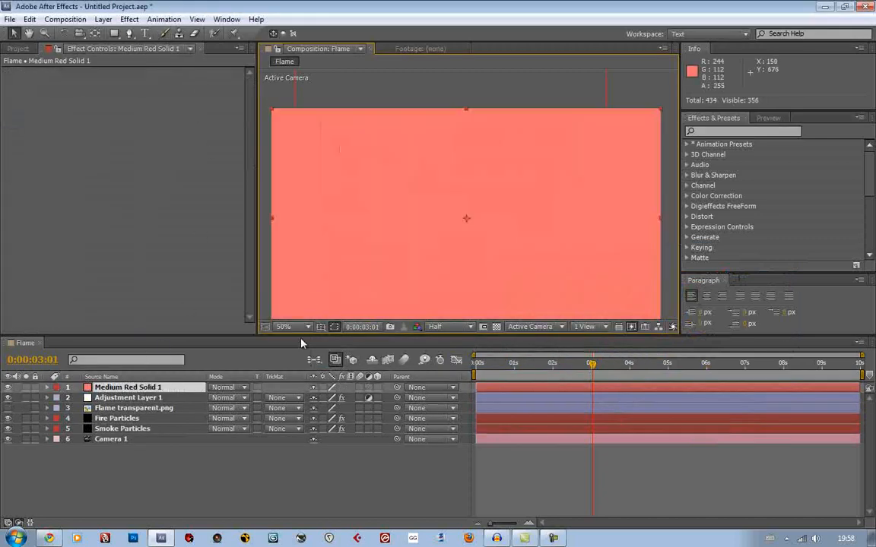
Lower the red solid's opacity to 41% and draw an elliptical mask on it around the flame and smoke
{"action": "key", "text": "t"}
{"action": "left_click_drag", "start_coordinate": [315, 398], "coordinate": [282, 399]}
{"action": "left_click_drag", "start_coordinate": [114, 33], "coordinate": [172, 50]}
{"action": "left_click_drag", "start_coordinate": [114, 33], "coordinate": [140, 57]}
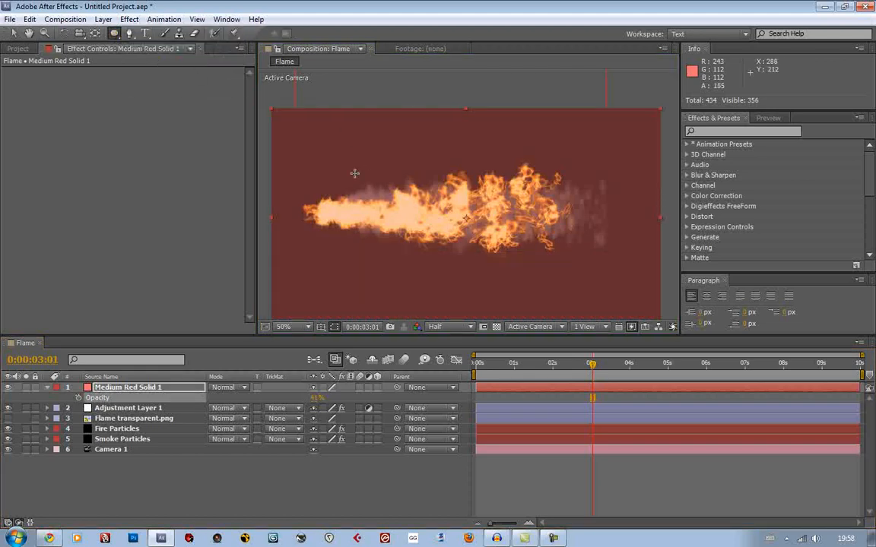
{"action": "left_click", "coordinate": [304, 176]}
{"action": "left_click_drag", "start_coordinate": [560, 244], "coordinate": [622, 248]}
Feather the red solid's mask by 236 pixels and set the solid's blending mode to Add
{"action": "key", "text": "f"}
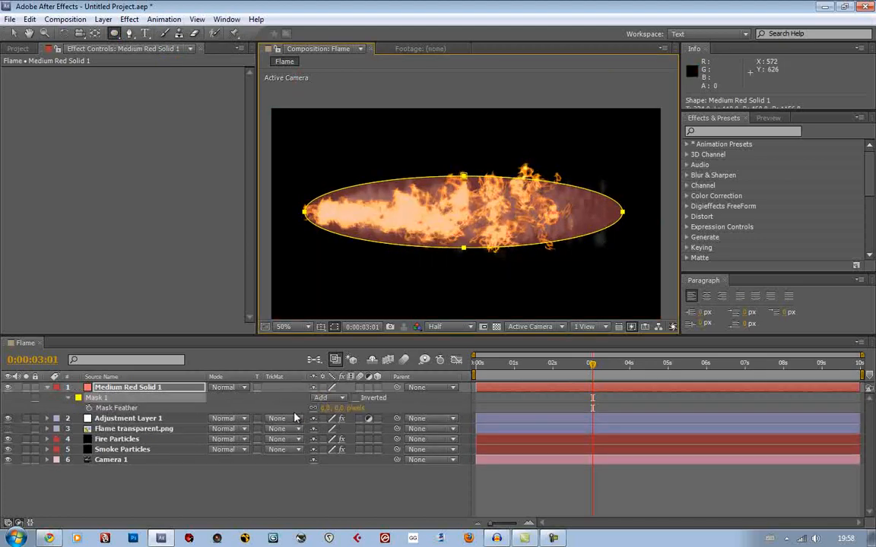
{"action": "left_click_drag", "start_coordinate": [334, 409], "coordinate": [407, 357]}
{"action": "left_click_drag", "start_coordinate": [451, 397], "coordinate": [469, 396]}
{"action": "left_click", "coordinate": [228, 388]}
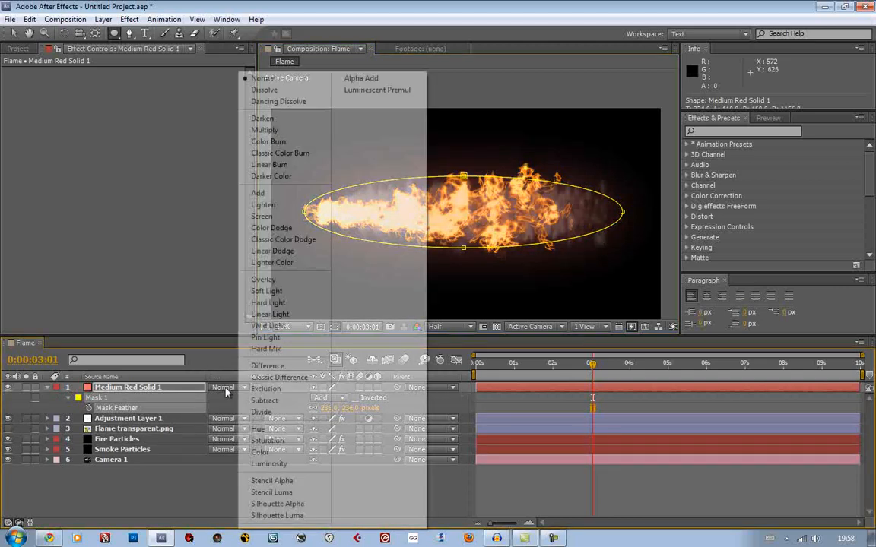
{"action": "left_click", "coordinate": [295, 196]}
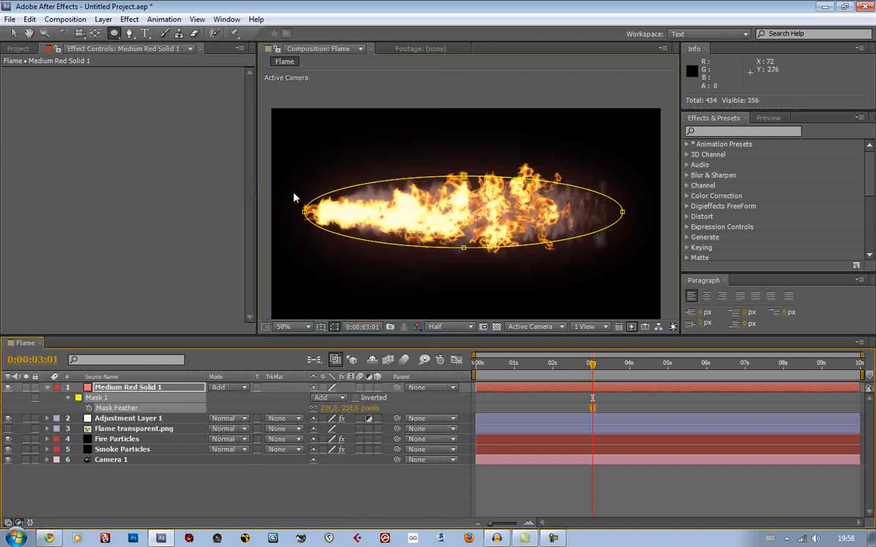
{"action": "left_click", "coordinate": [47, 388]}
{"action": "key", "text": "v"}
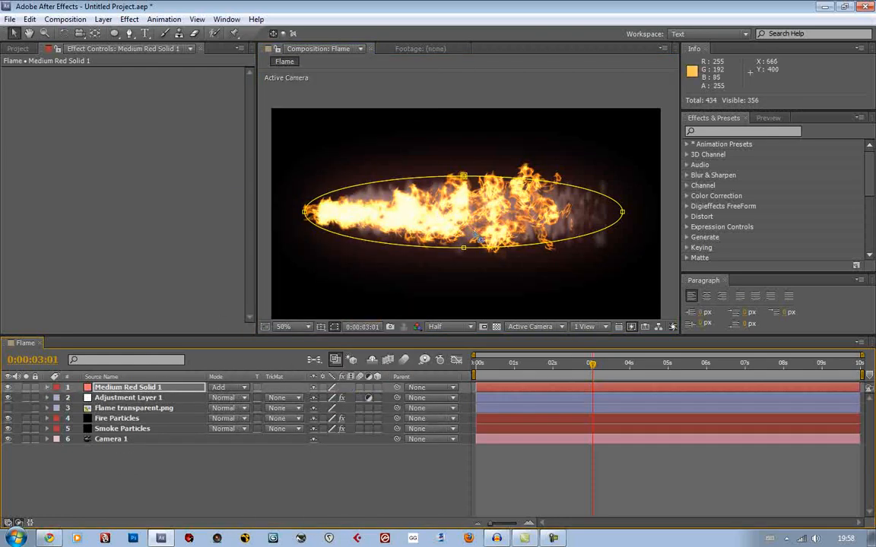
Reshape the red solid's mask to fit tightly around the flame, flattening its height and shortening it at the smoke end
{"action": "scroll", "coordinate": [477, 237], "scroll_direction": "up", "scroll_amount": 1}
{"action": "mouse_move", "coordinate": [478, 236]}
{"action": "left_mouse_down"}
{"action": "mouse_move", "coordinate": [496, 226]}
{"action": "mouse_move", "coordinate": [473, 230]}
{"action": "left_mouse_up"}
{"action": "scroll", "coordinate": [486, 260], "scroll_direction": "down", "scroll_amount": 1}
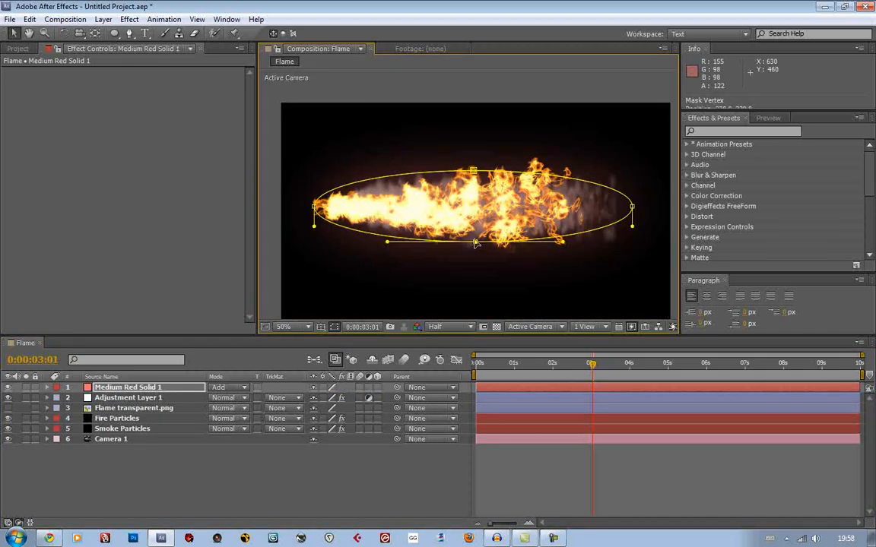
{"action": "left_click_drag", "start_coordinate": [472, 172], "coordinate": [473, 185]}
{"action": "left_click_drag", "start_coordinate": [633, 206], "coordinate": [545, 207]}
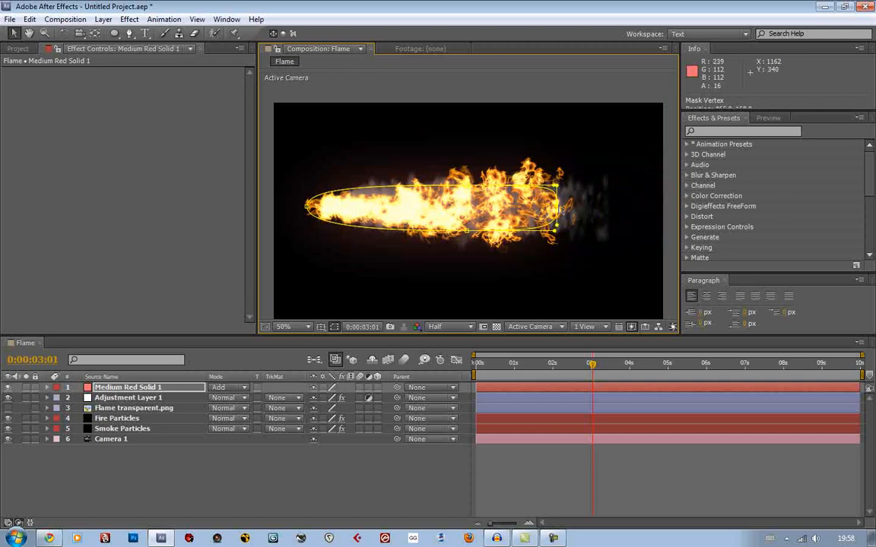
{"action": "mouse_move", "coordinate": [307, 207]}
{"action": "left_mouse_down"}
{"action": "mouse_move", "coordinate": [326, 214]}
{"action": "mouse_move", "coordinate": [307, 207]}
{"action": "left_mouse_up"}
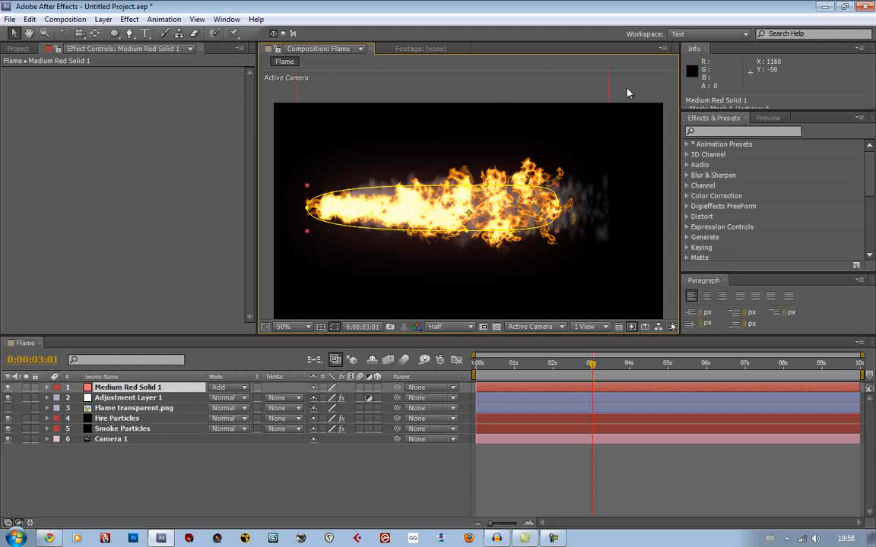
{"action": "left_click", "coordinate": [8, 387]}
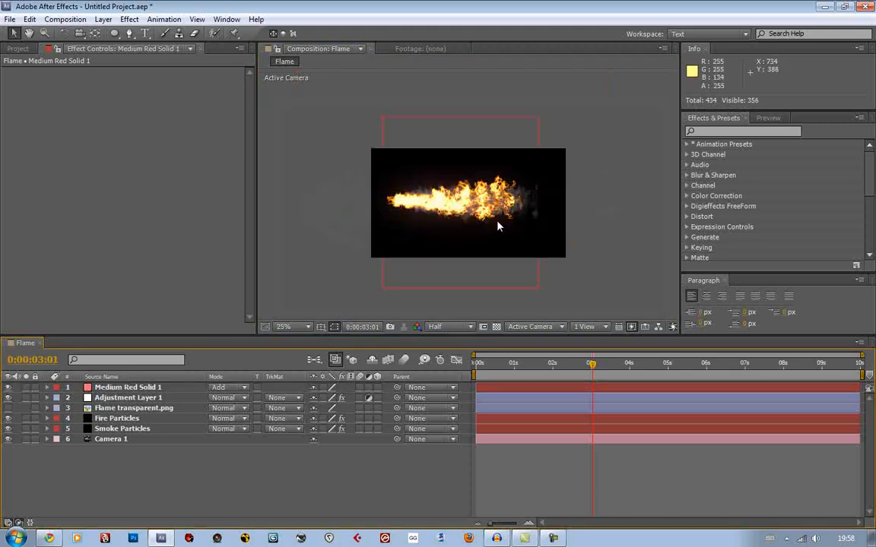
Turn on Motion Blur in the Particular rendering settings of the Fire Particles layer
{"action": "left_click", "coordinate": [126, 419]}
{"action": "scroll", "coordinate": [136, 251], "scroll_direction": "down", "scroll_amount": 5}
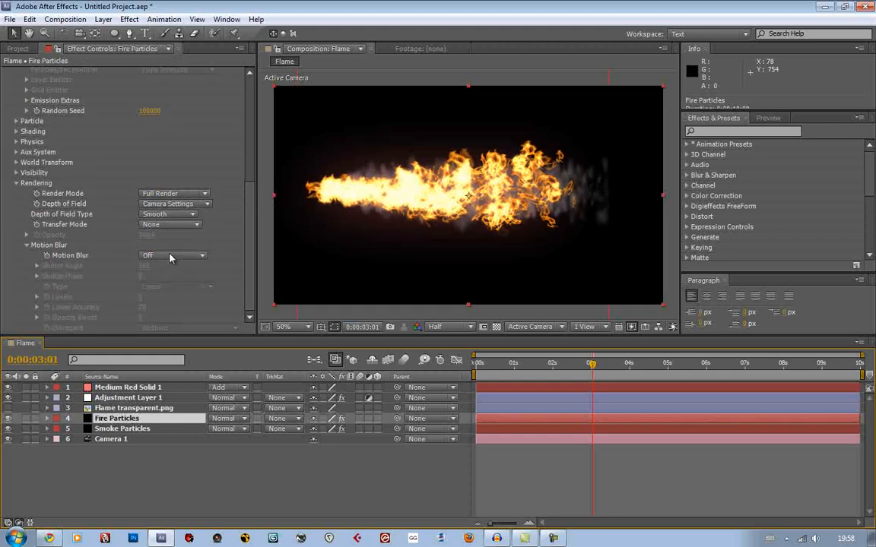
{"action": "left_click", "coordinate": [167, 256]}
{"action": "left_click", "coordinate": [165, 296]}
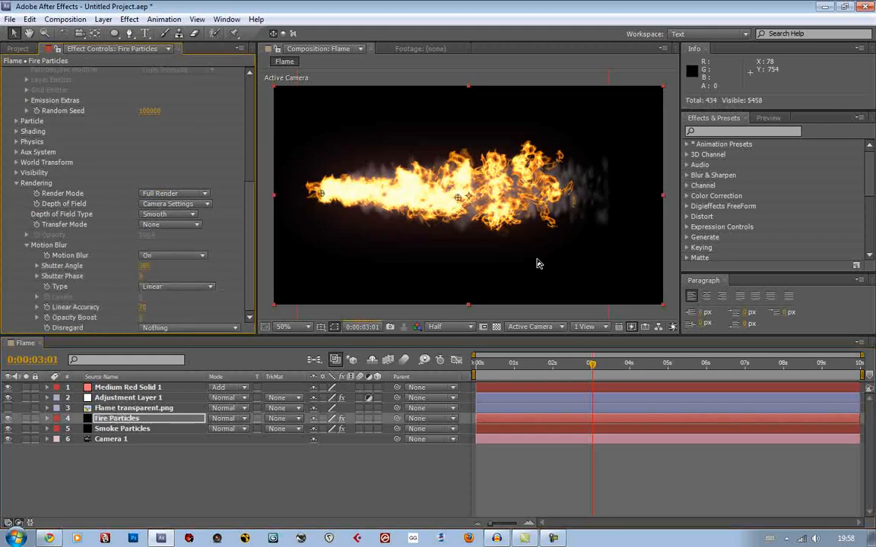
Deselect the Fire Particles layer and close its effect controls to show the project's contents
{"action": "left_click", "coordinate": [671, 275]}
{"action": "left_click_drag", "start_coordinate": [627, 256], "coordinate": [624, 265]}
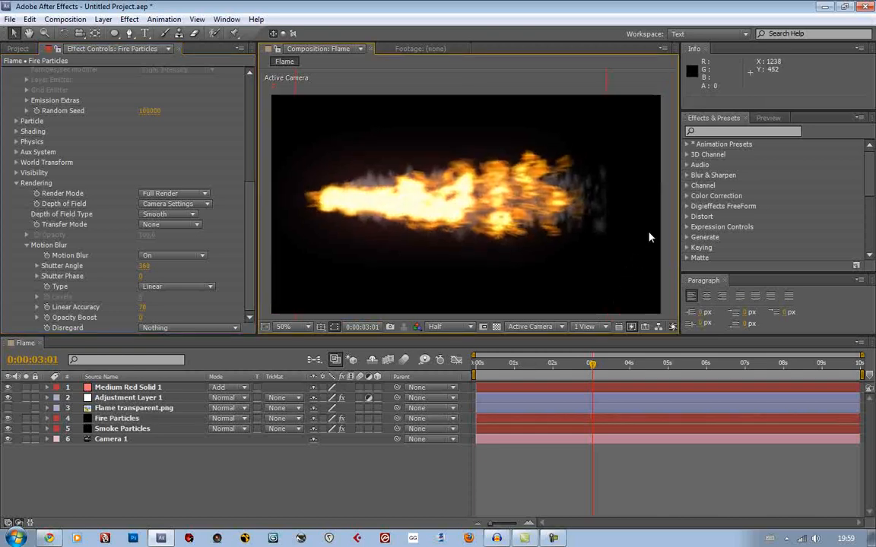
{"action": "left_click", "coordinate": [180, 49]}
{"action": "left_click", "coordinate": [162, 283]}
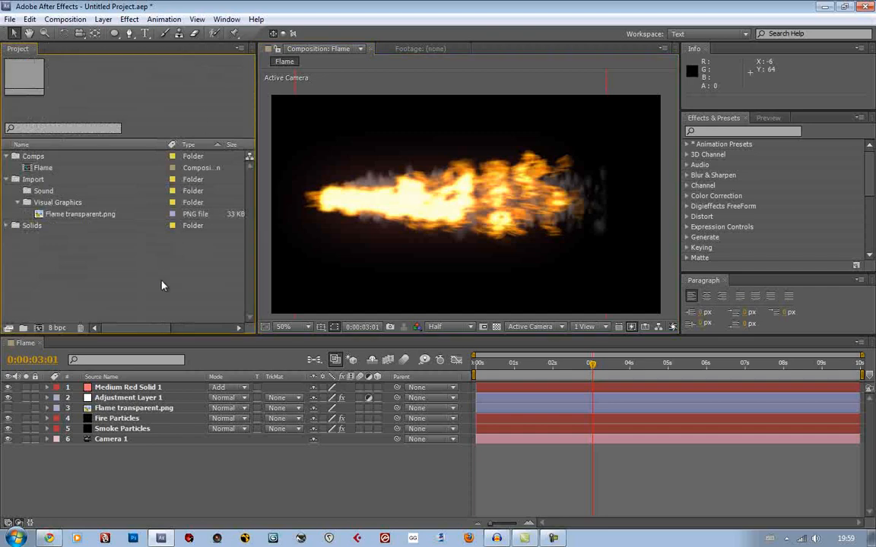